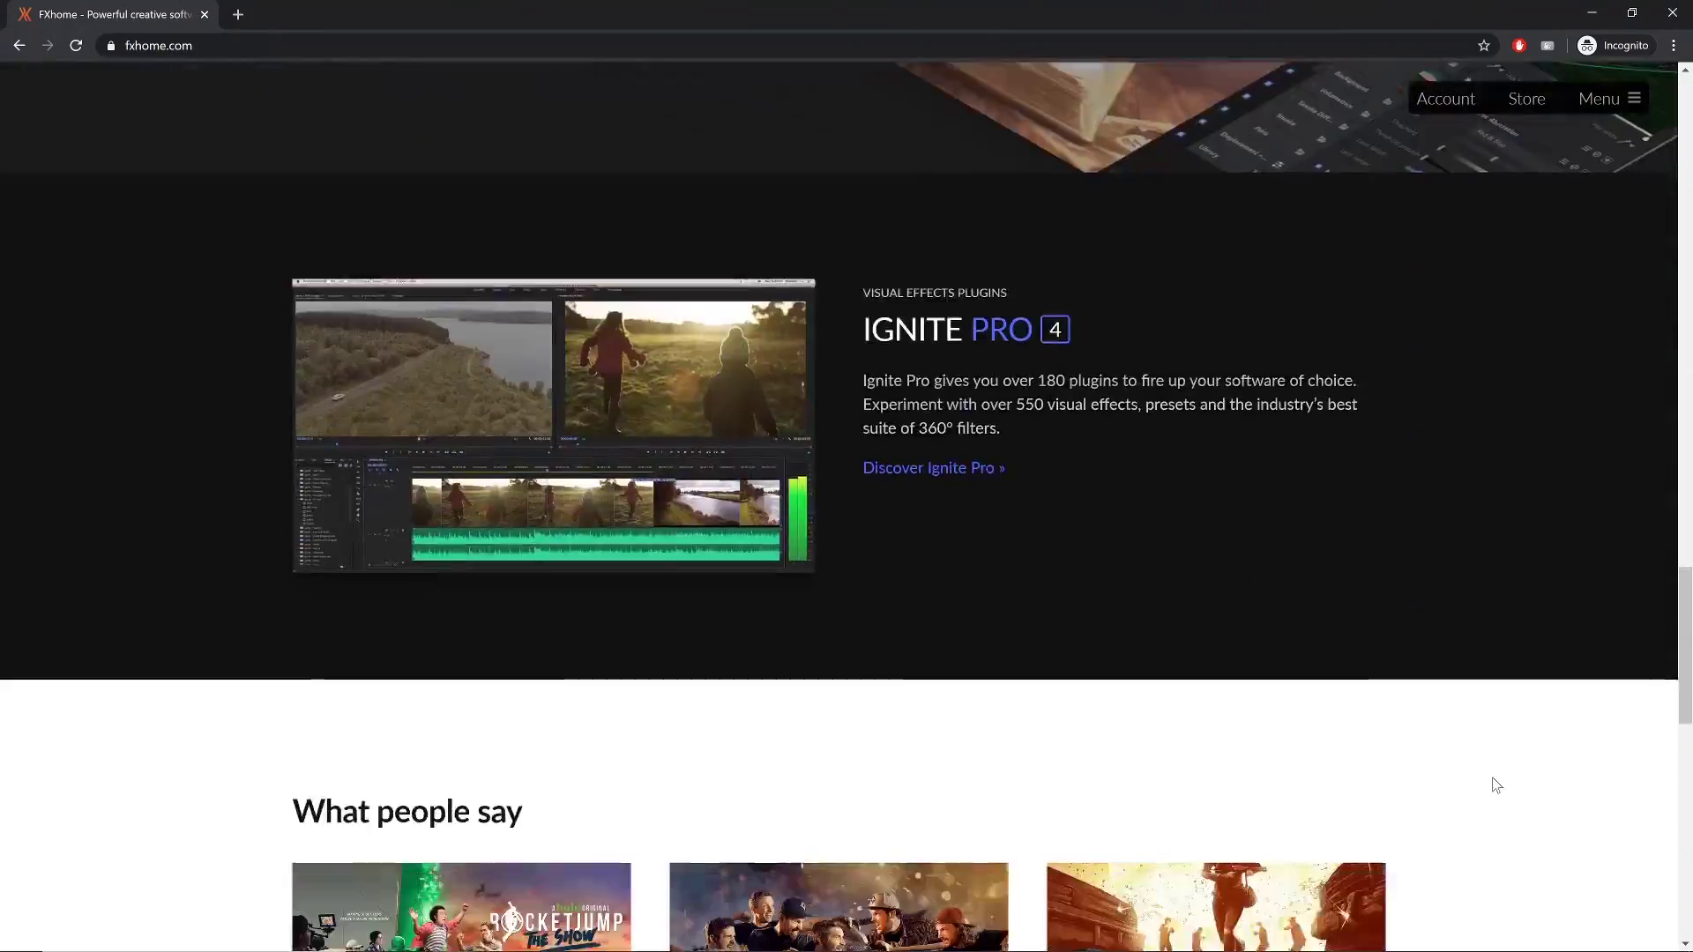
pyautogui.scroll(-10, 1494, 780)
# - Scroll to the fxhome.com footer and type an e-mail address into the newsletter field
pyautogui.click(1256, 534)
pyautogui.write('email@myemail.com')
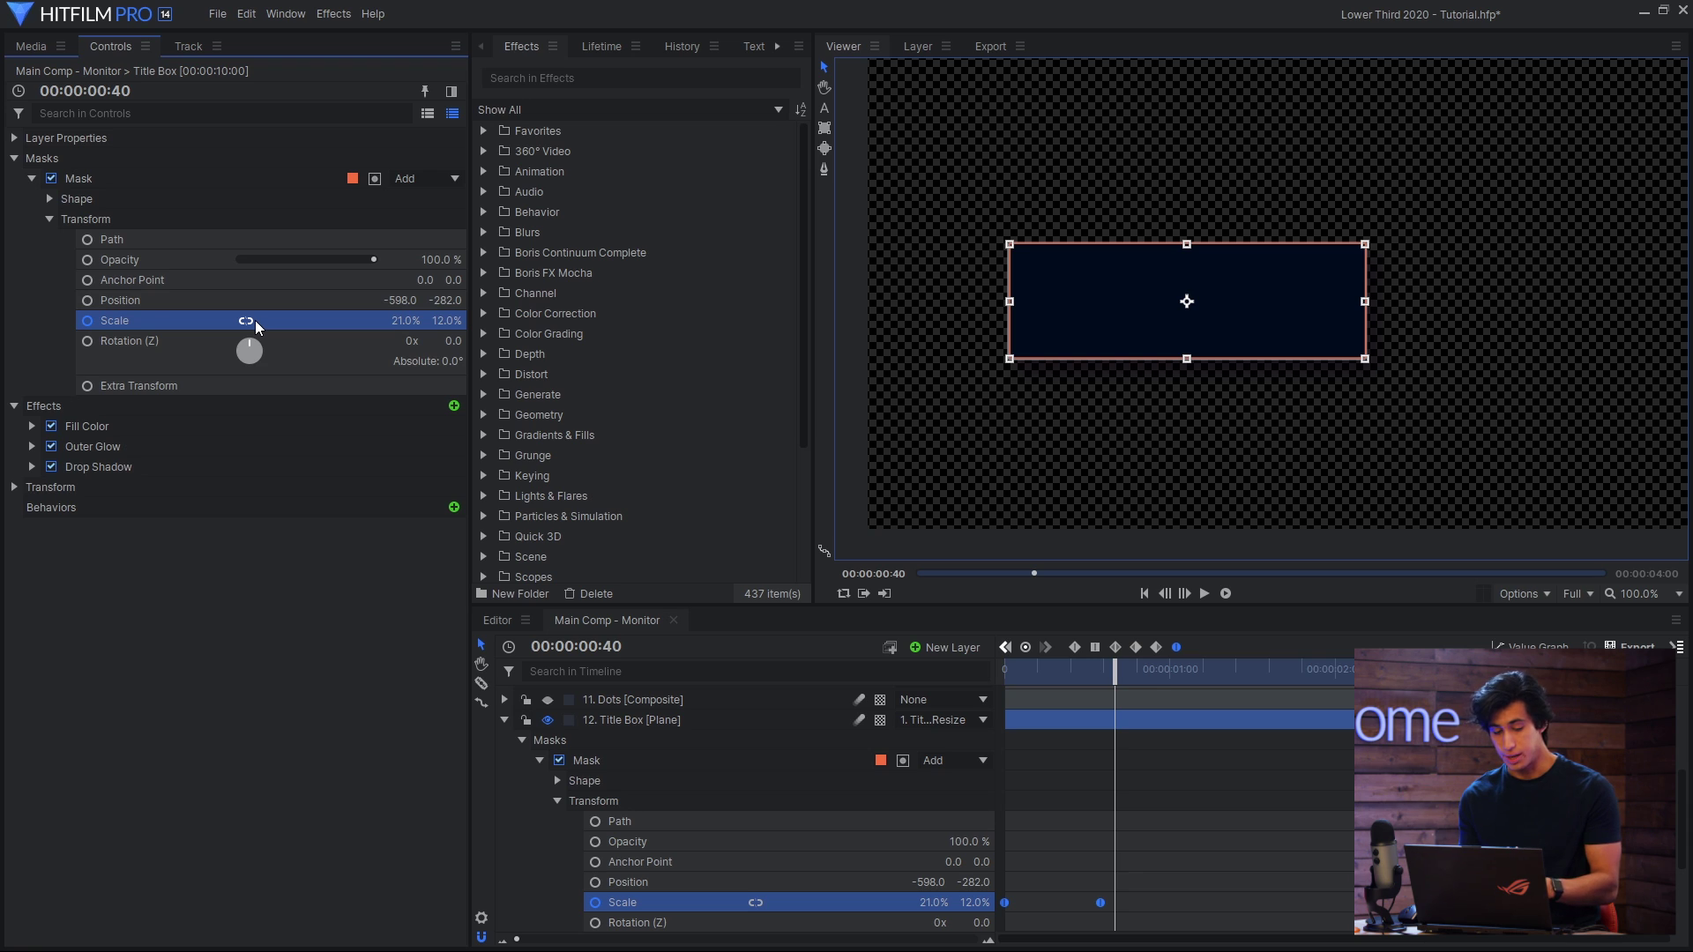
# - Try a 43% Title Box mask width, then preview the Scale keyframes ending at 21% by 12%
pyautogui.click(403, 321)
pyautogui.write('43')
pyautogui.press('Return')
pyautogui.moveTo(404, 320); pyautogui.dragTo(441, 321)
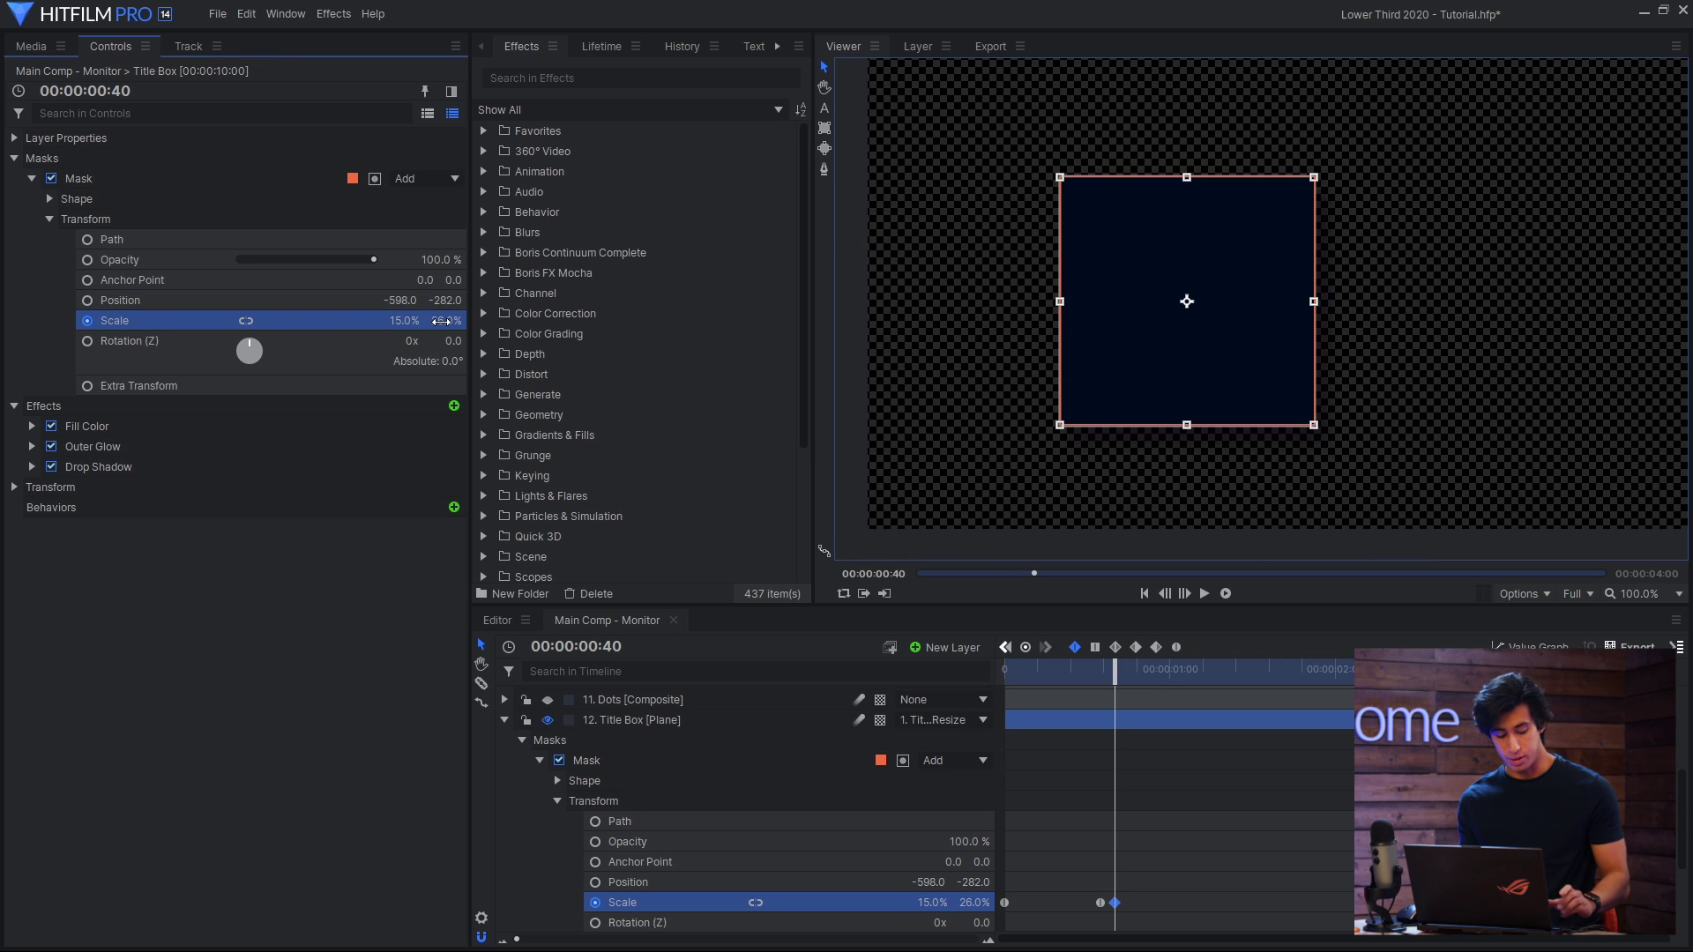
pyautogui.click(1024, 669)
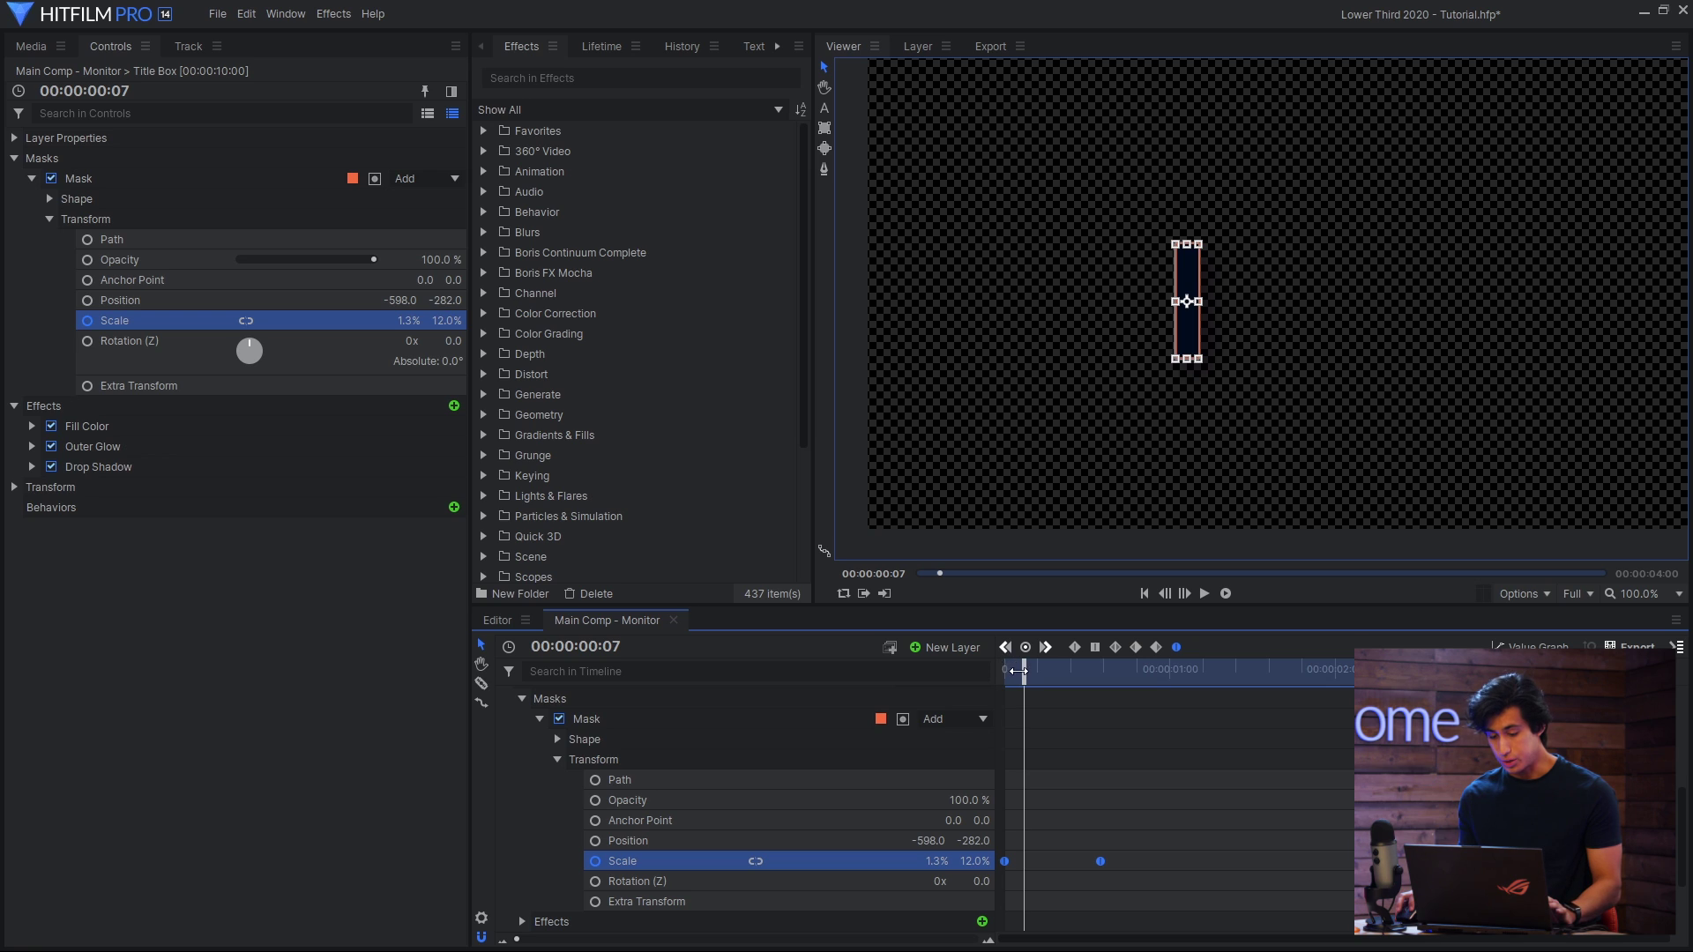
pyautogui.moveTo(1005, 663); pyautogui.dragTo(1109, 714)
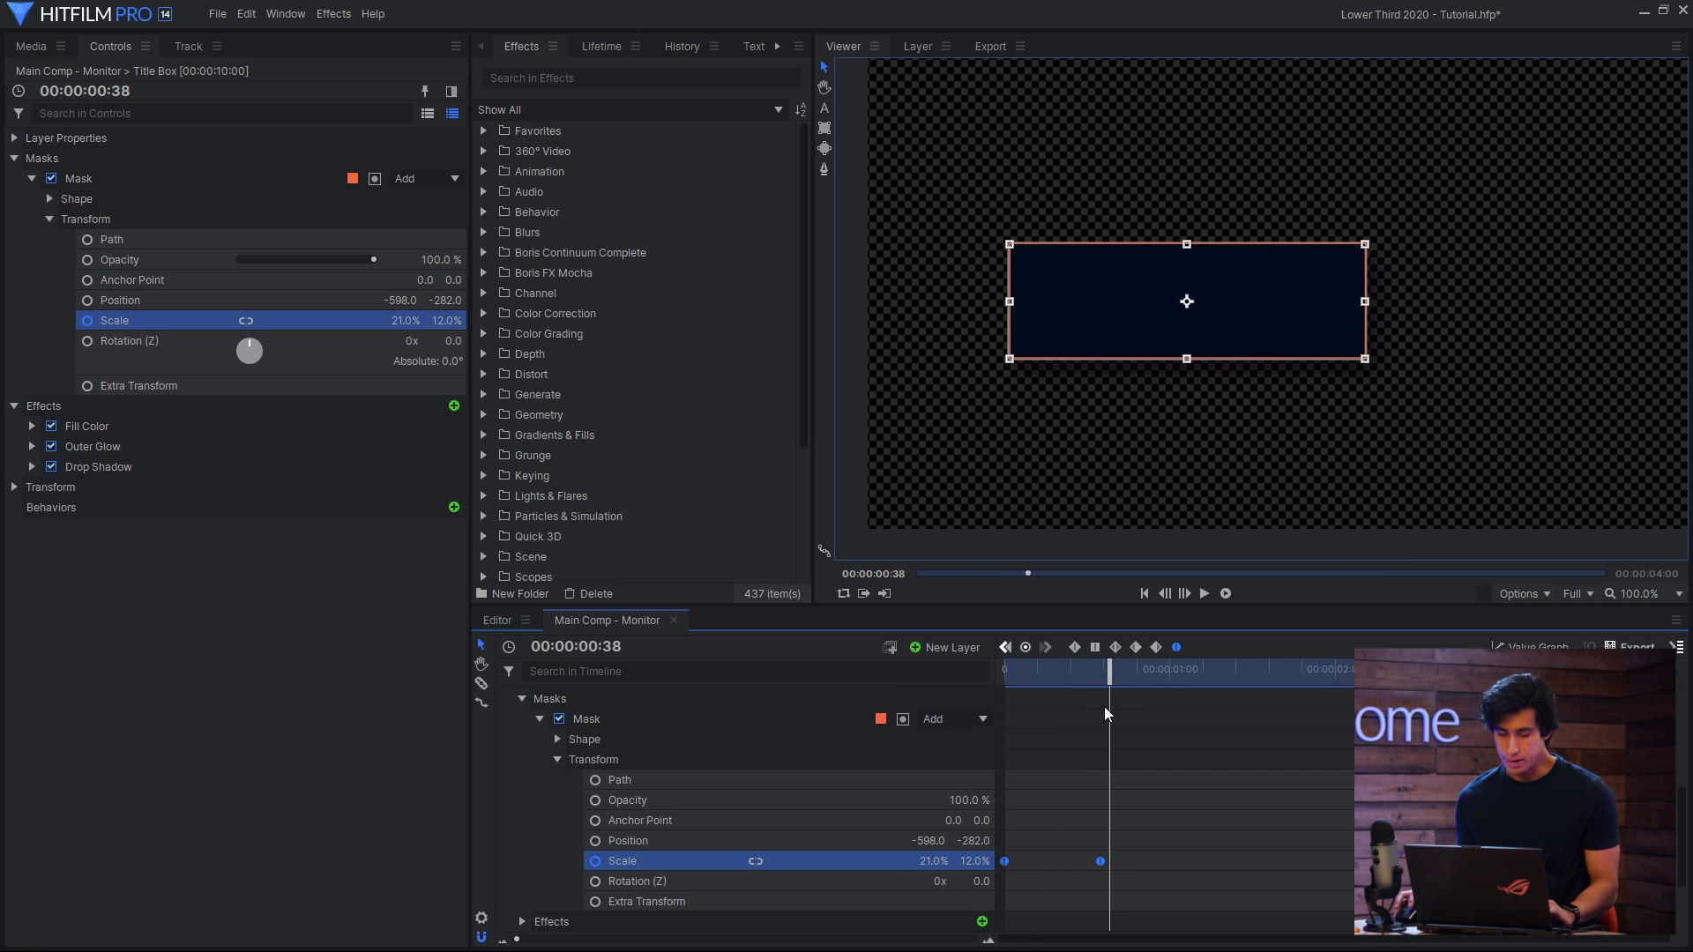
pyautogui.click(31, 178)
# - Expand the Title Box's Outer Glow settings and temporarily disable the Drop Shadow
pyautogui.click(93, 367)
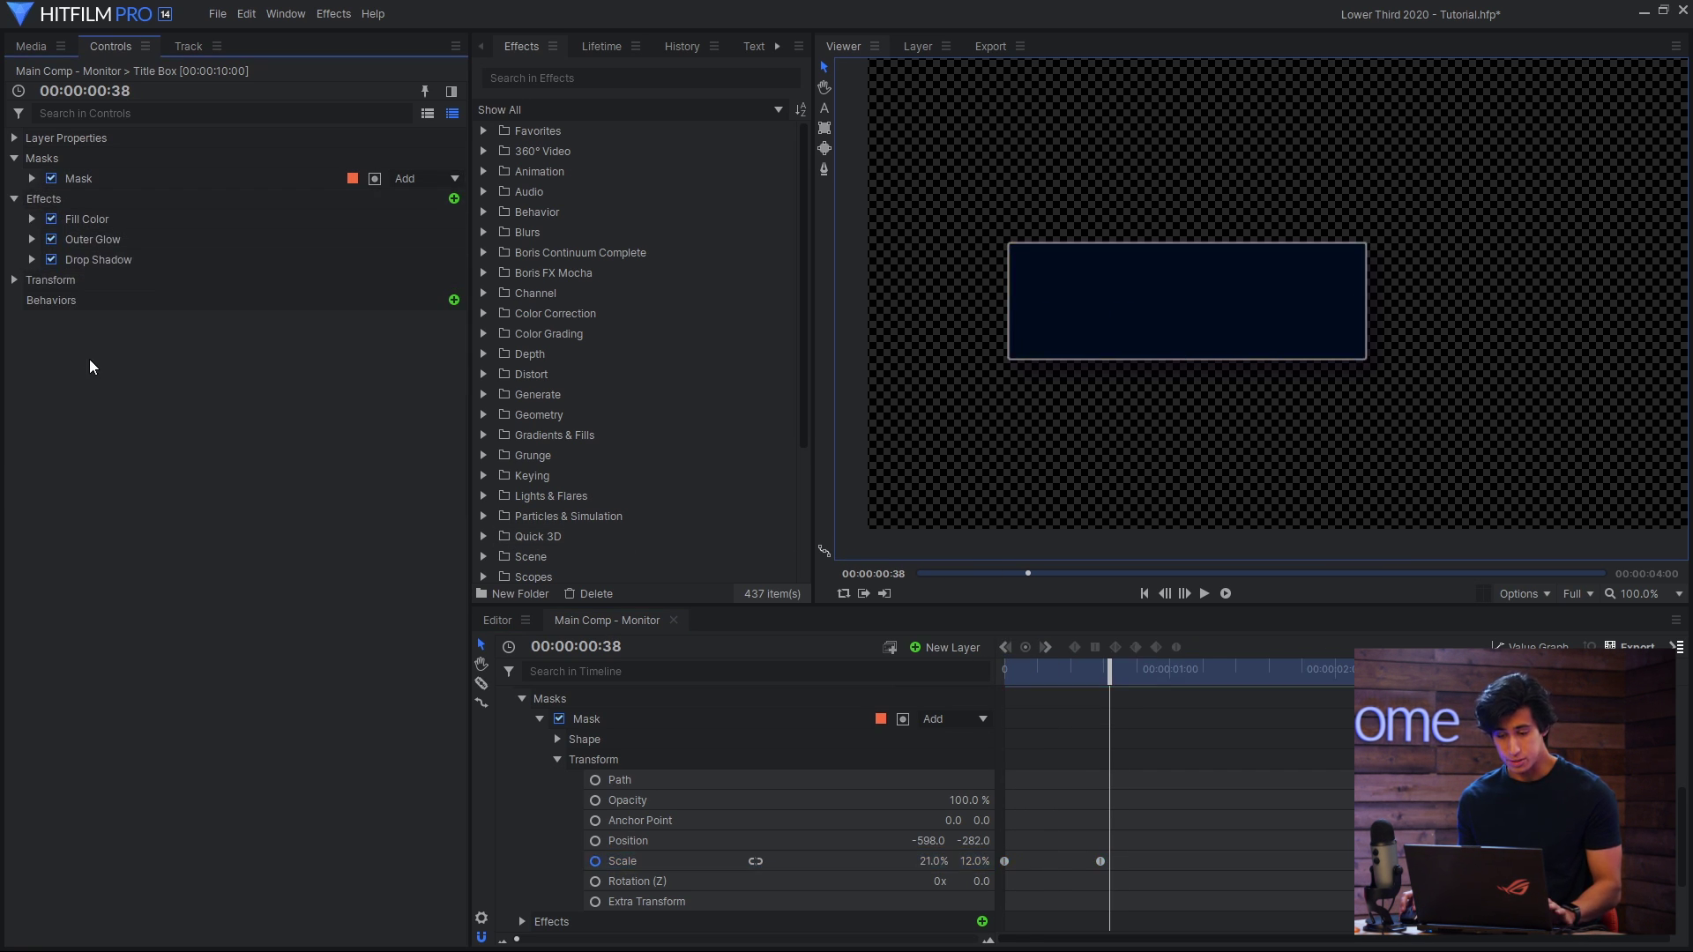
pyautogui.click(84, 226)
pyautogui.click(32, 239)
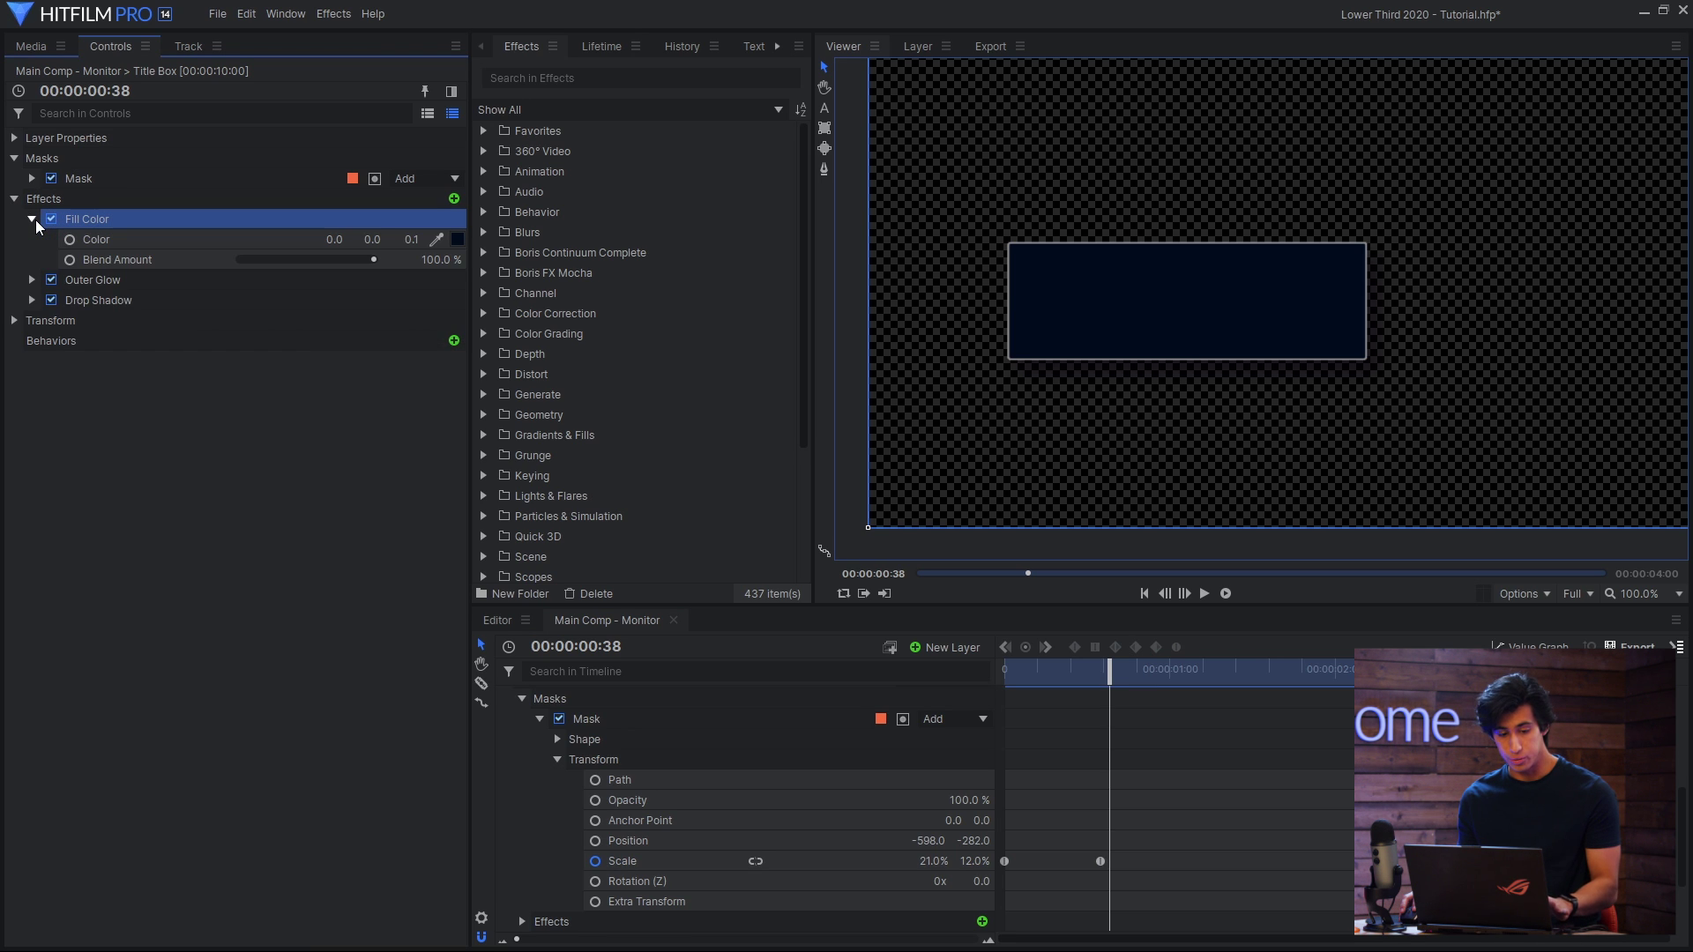
pyautogui.click(51, 361)
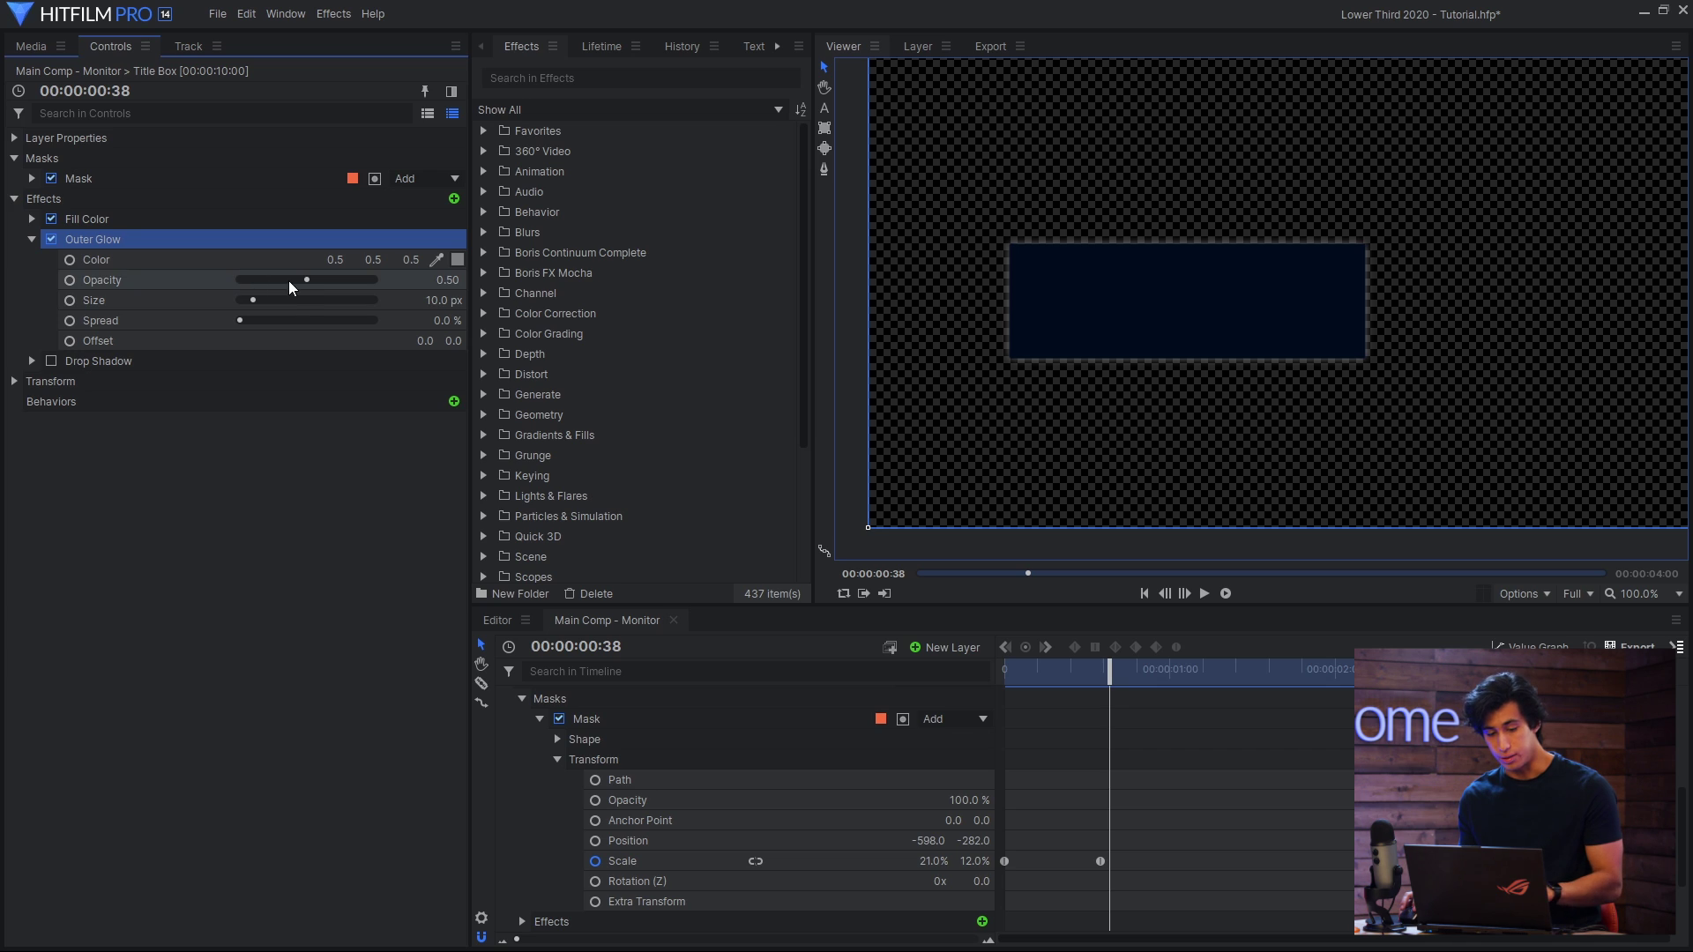
# - Set Outer Glow Spread to 100%, Opacity 1.00, Size 1 px, and re-enable Drop Shadow
pyautogui.moveTo(275, 320); pyautogui.dragTo(492, 305)
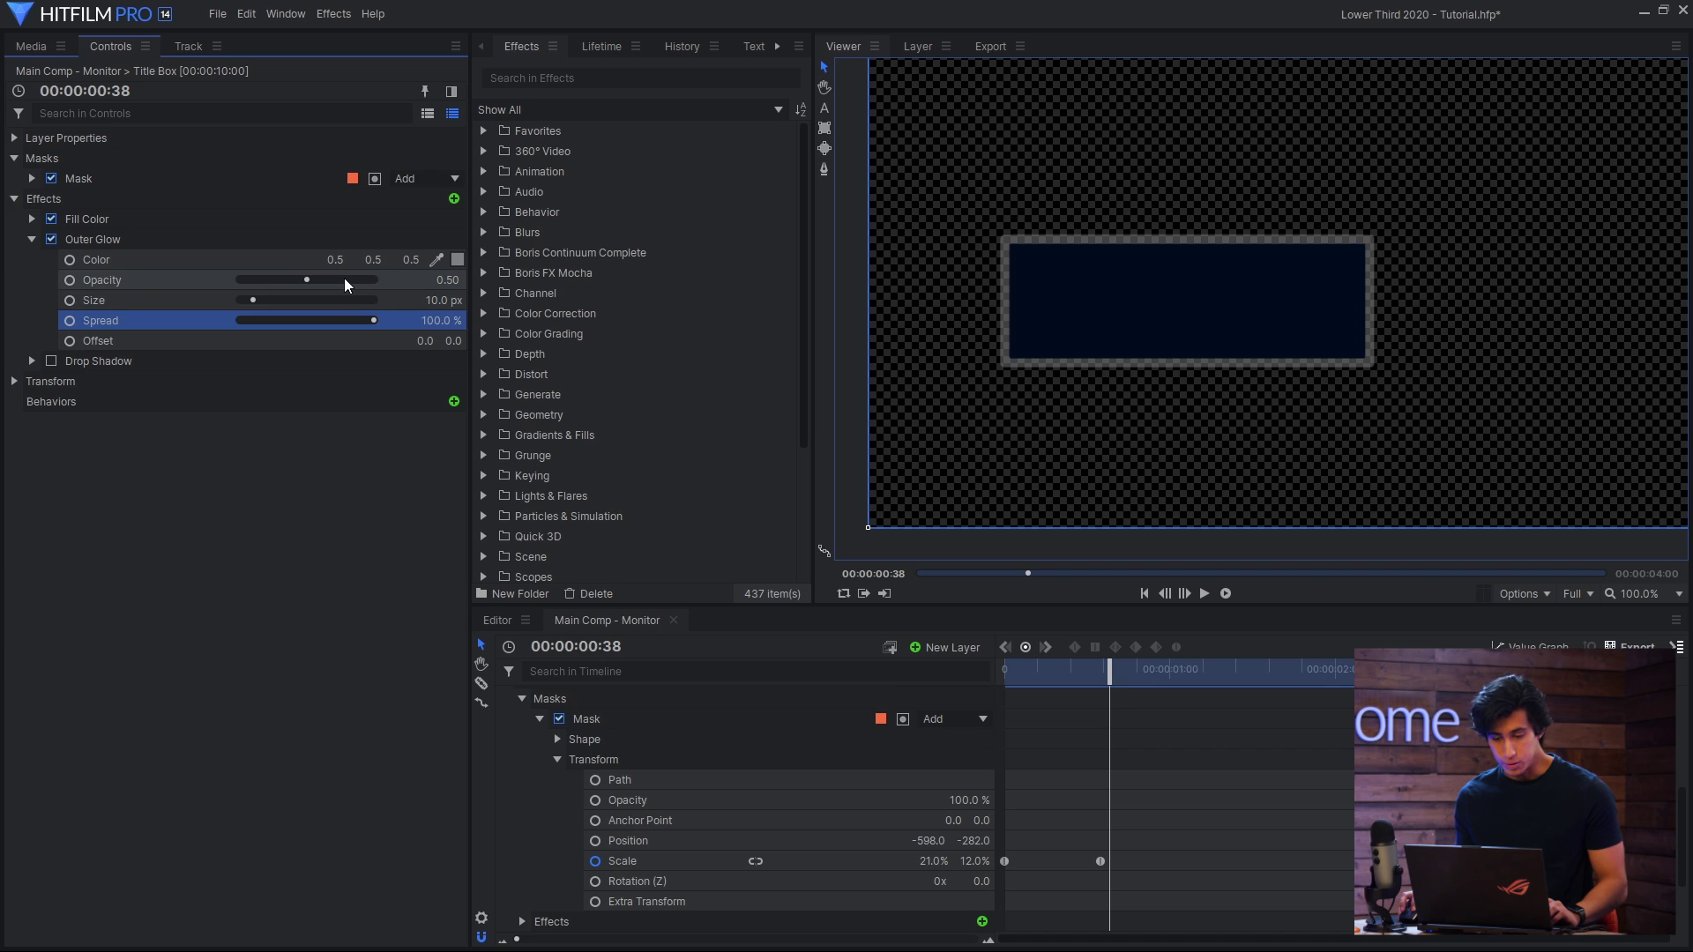
pyautogui.moveTo(344, 278); pyautogui.dragTo(426, 274)
pyautogui.doubleClick(445, 300)
pyautogui.write('1.')
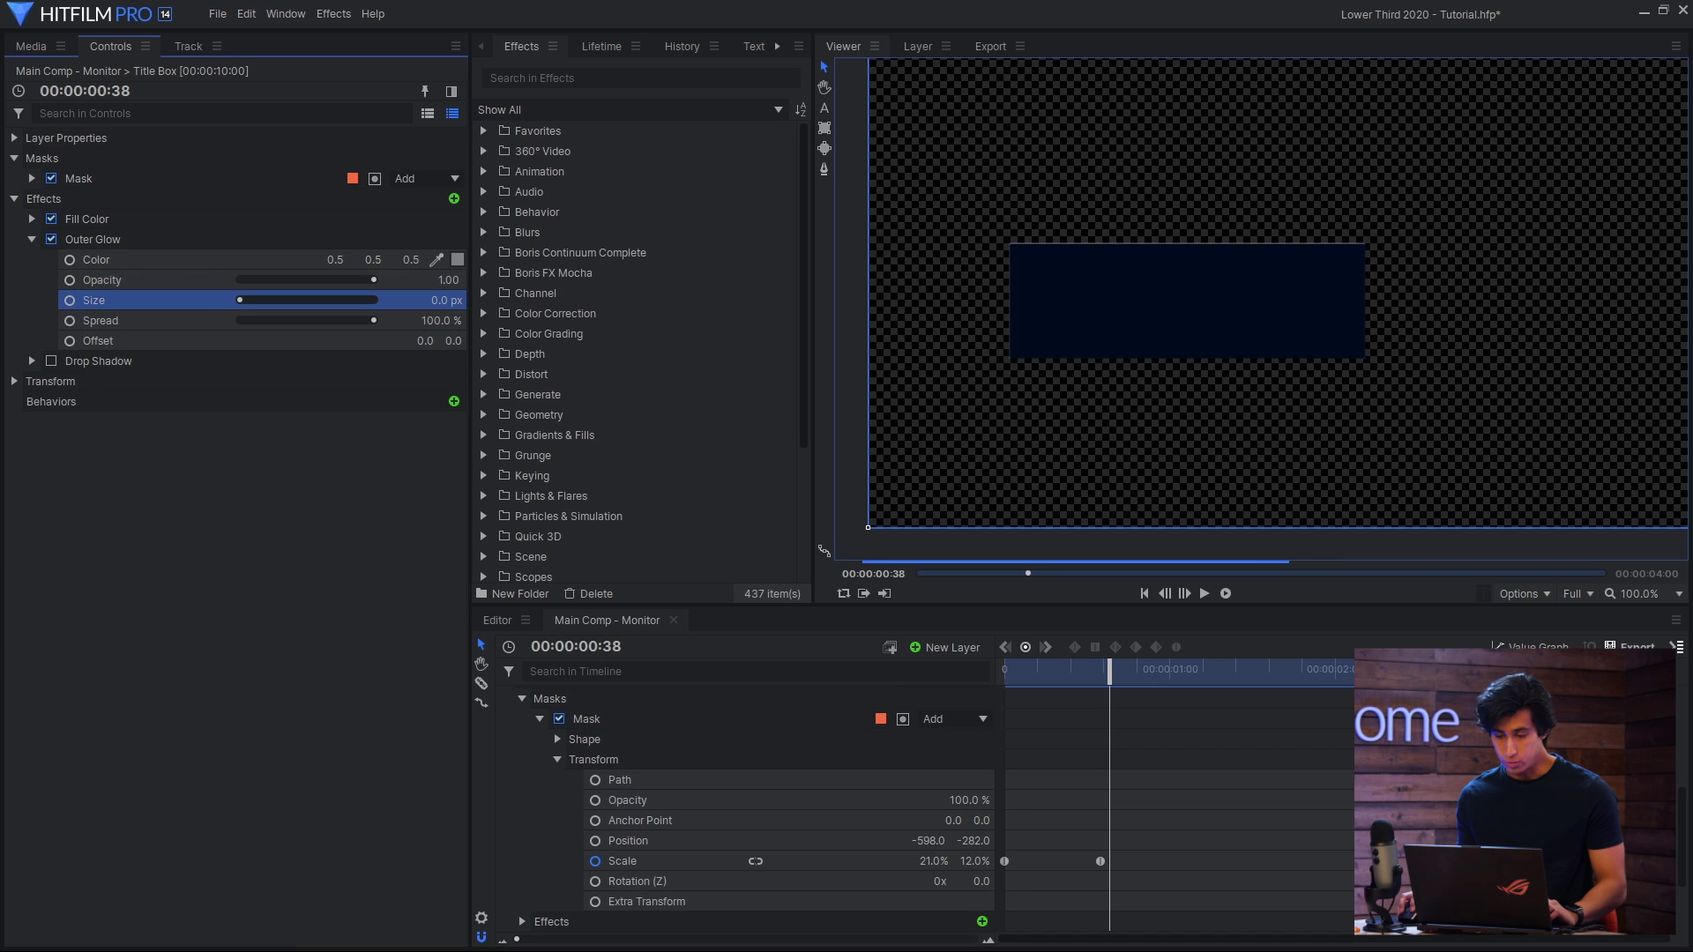
pyautogui.press('Return')
pyautogui.click(32, 239)
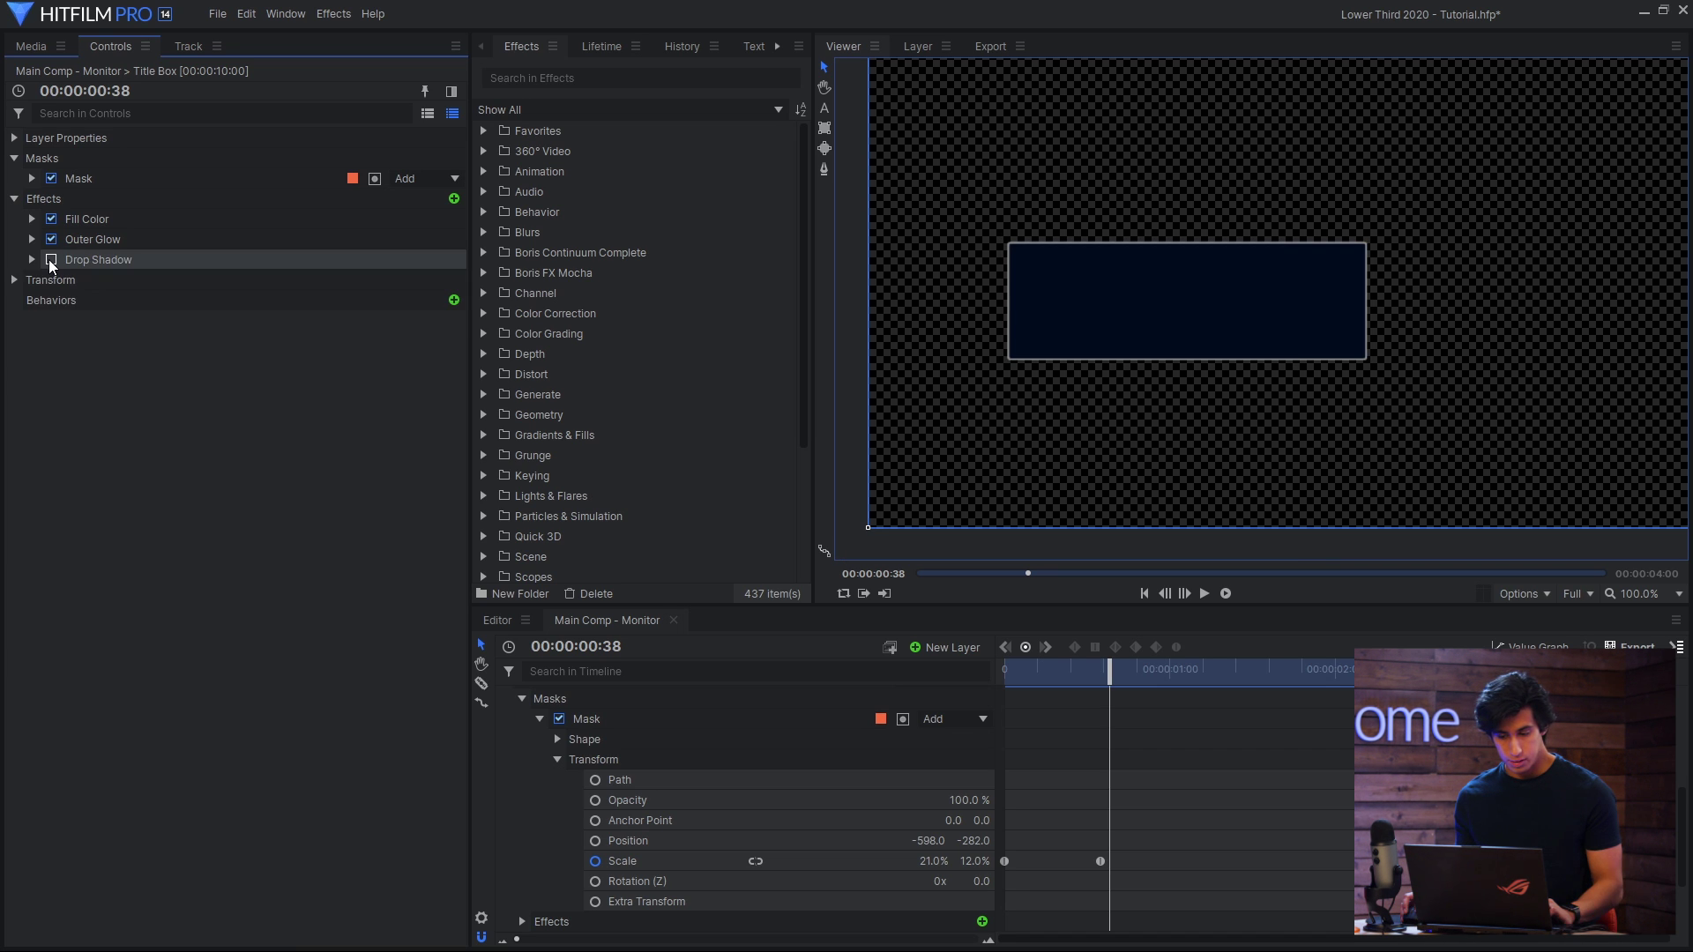
pyautogui.click(51, 259)
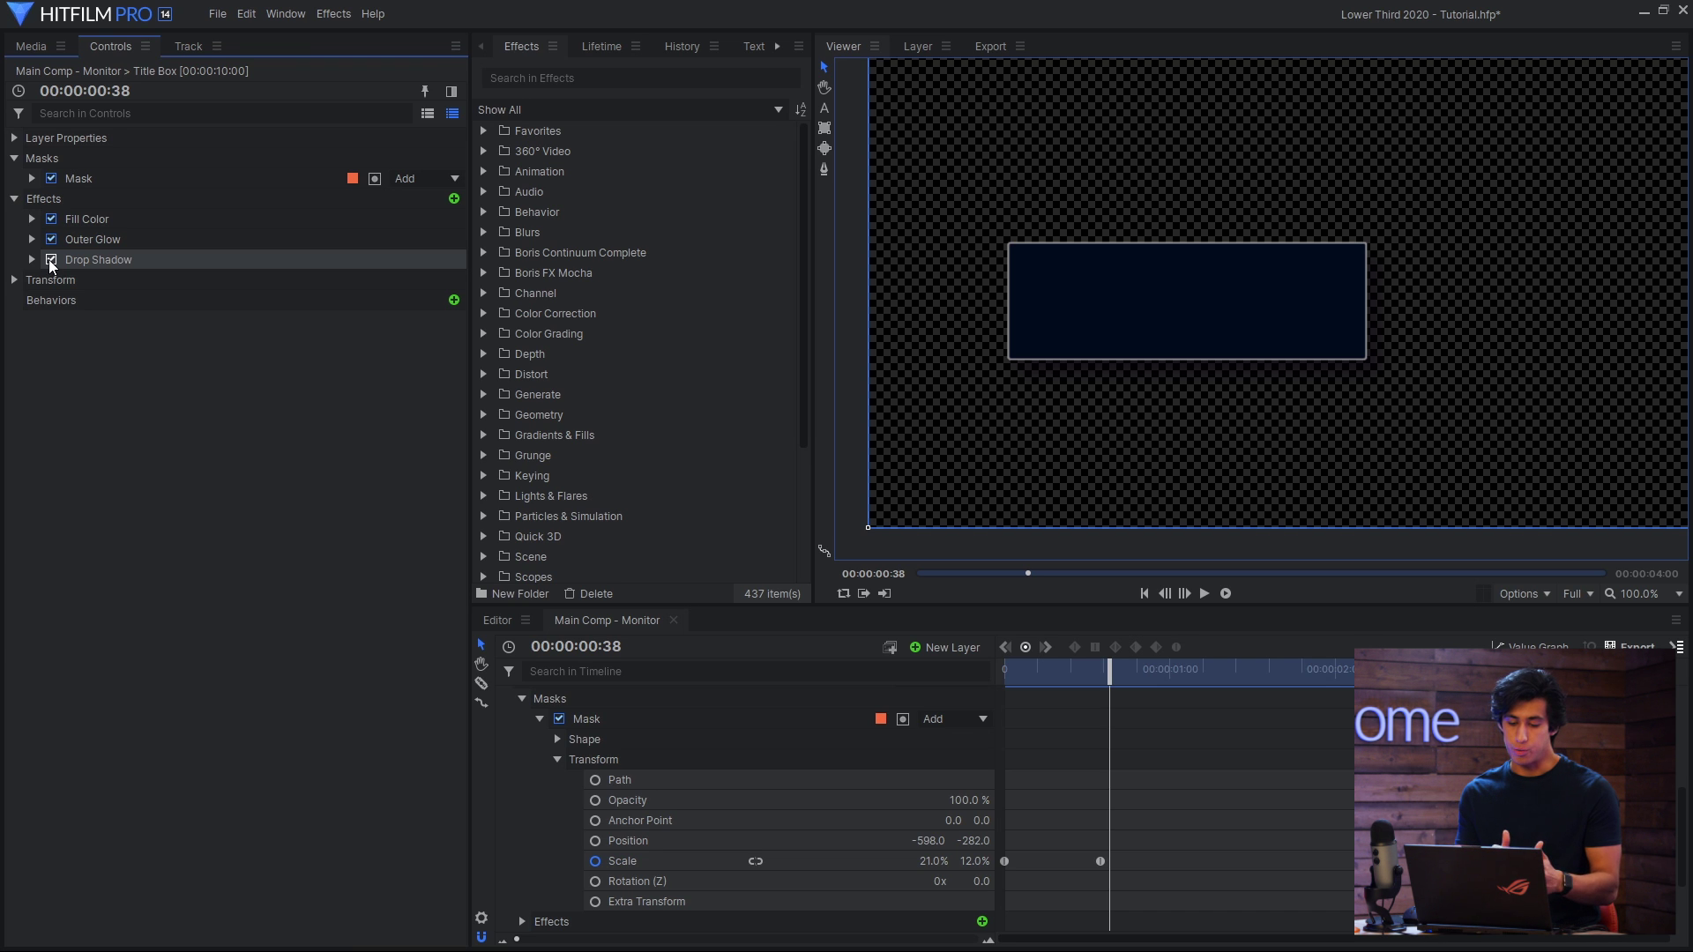
pyautogui.scroll(2, 730, 805)
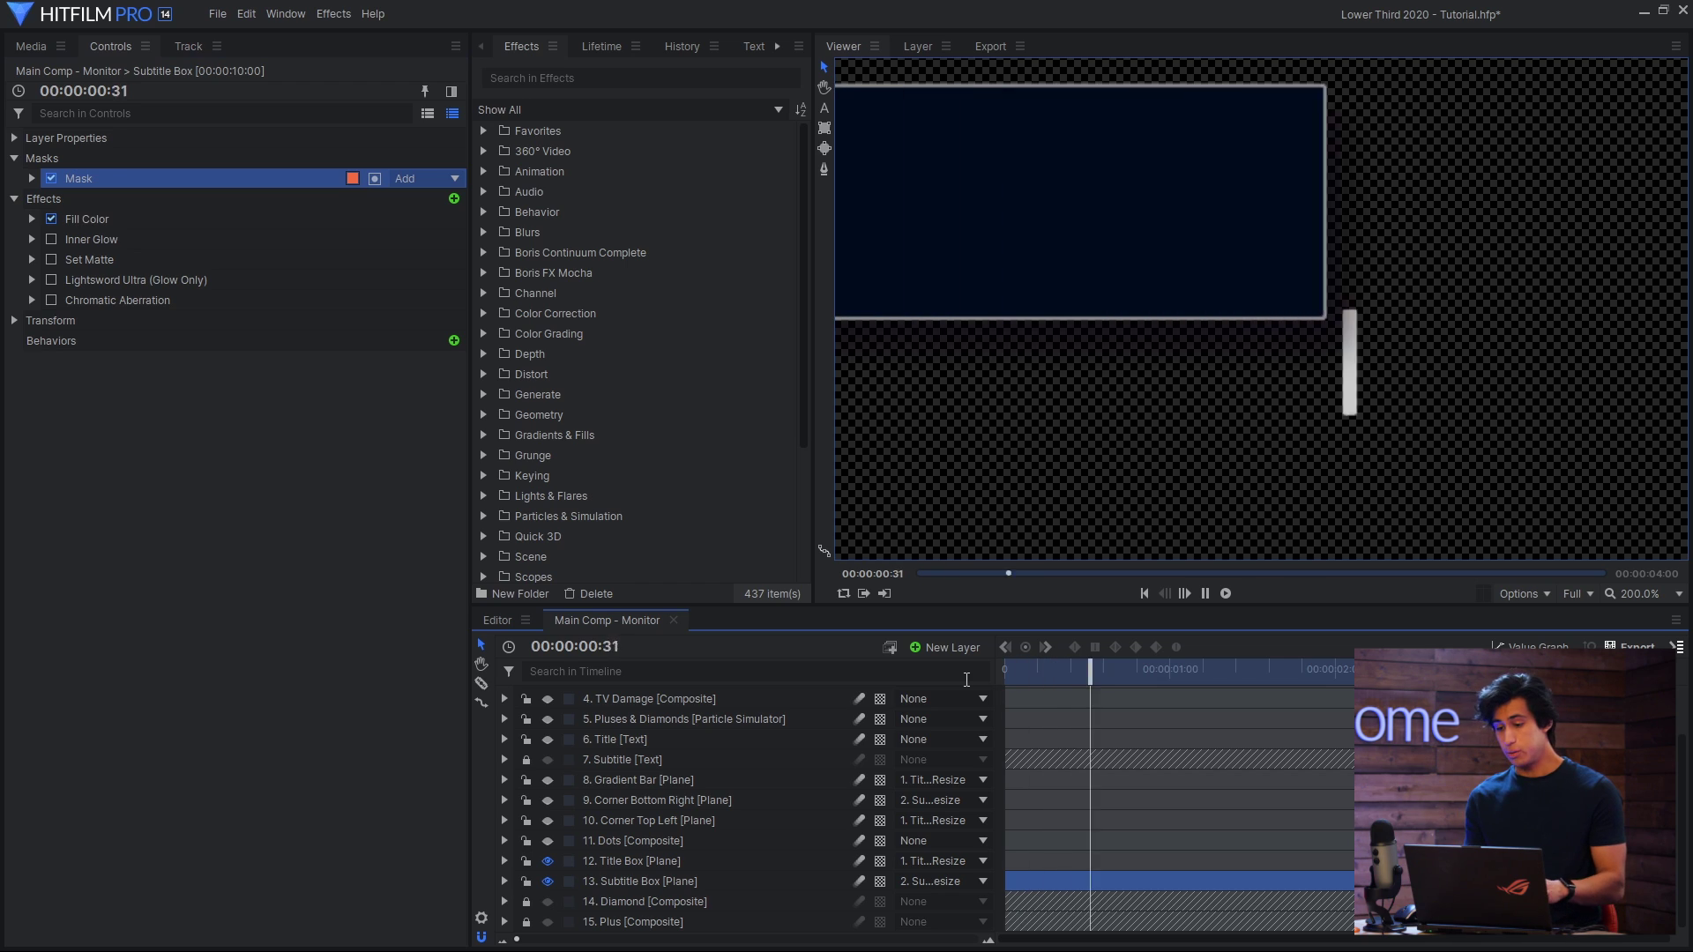
# - Hide the Subtitle text layer and check the Subtitle Box's Set Matte source layer
pyautogui.press('space')
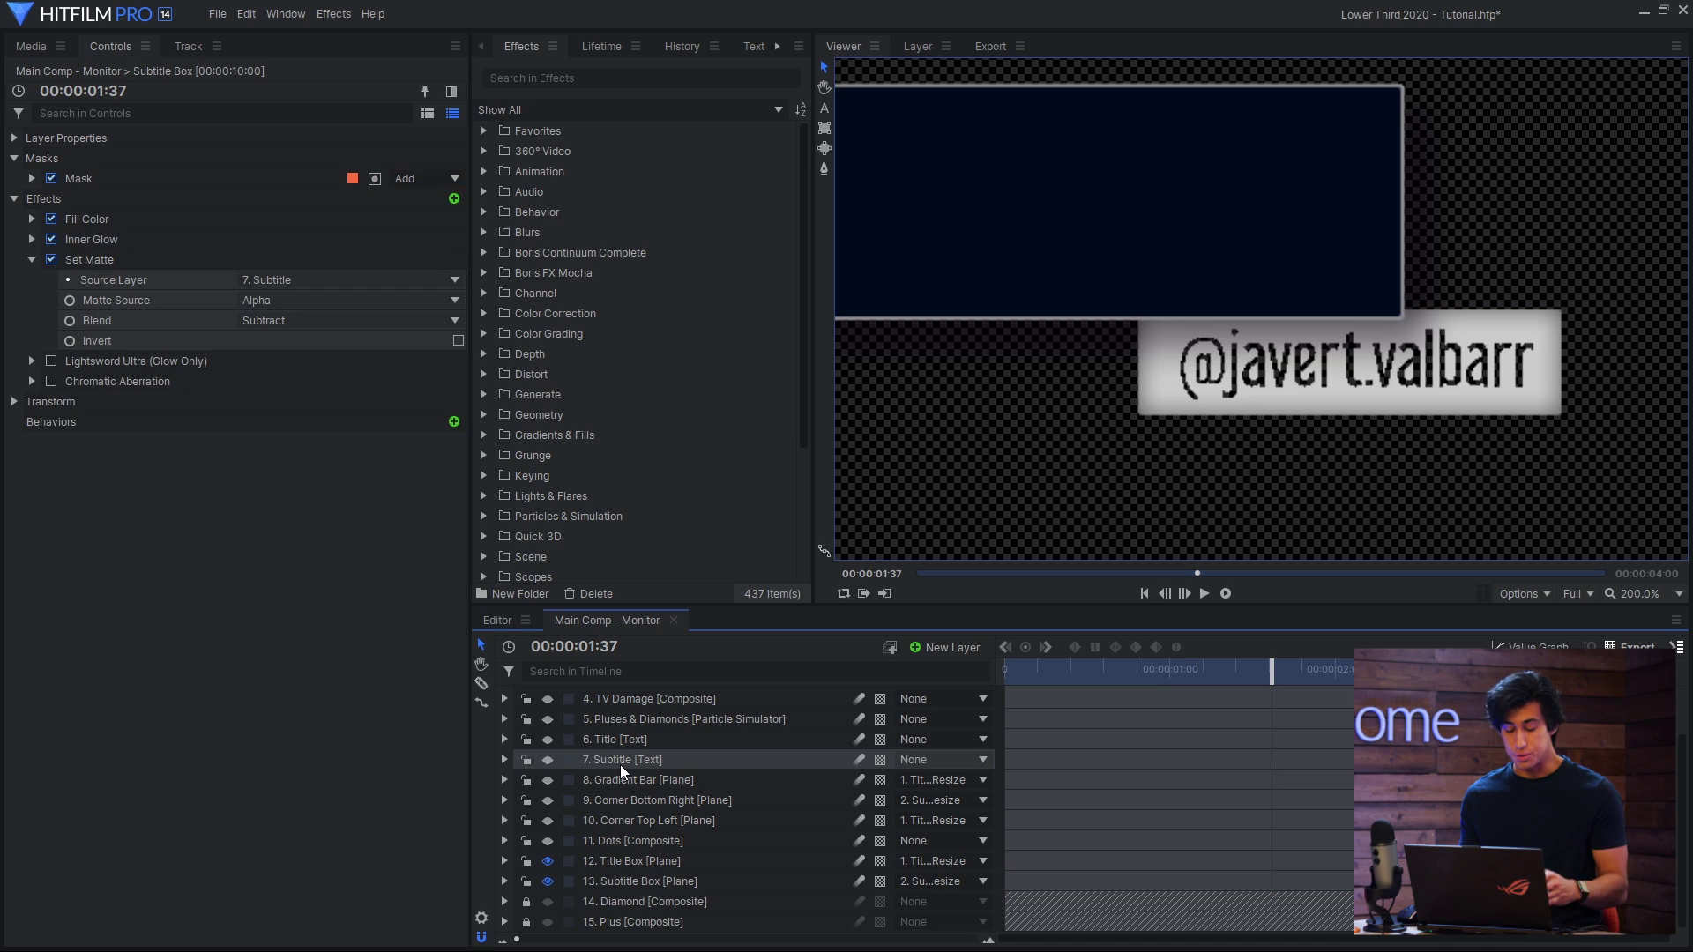
pyautogui.click(621, 764)
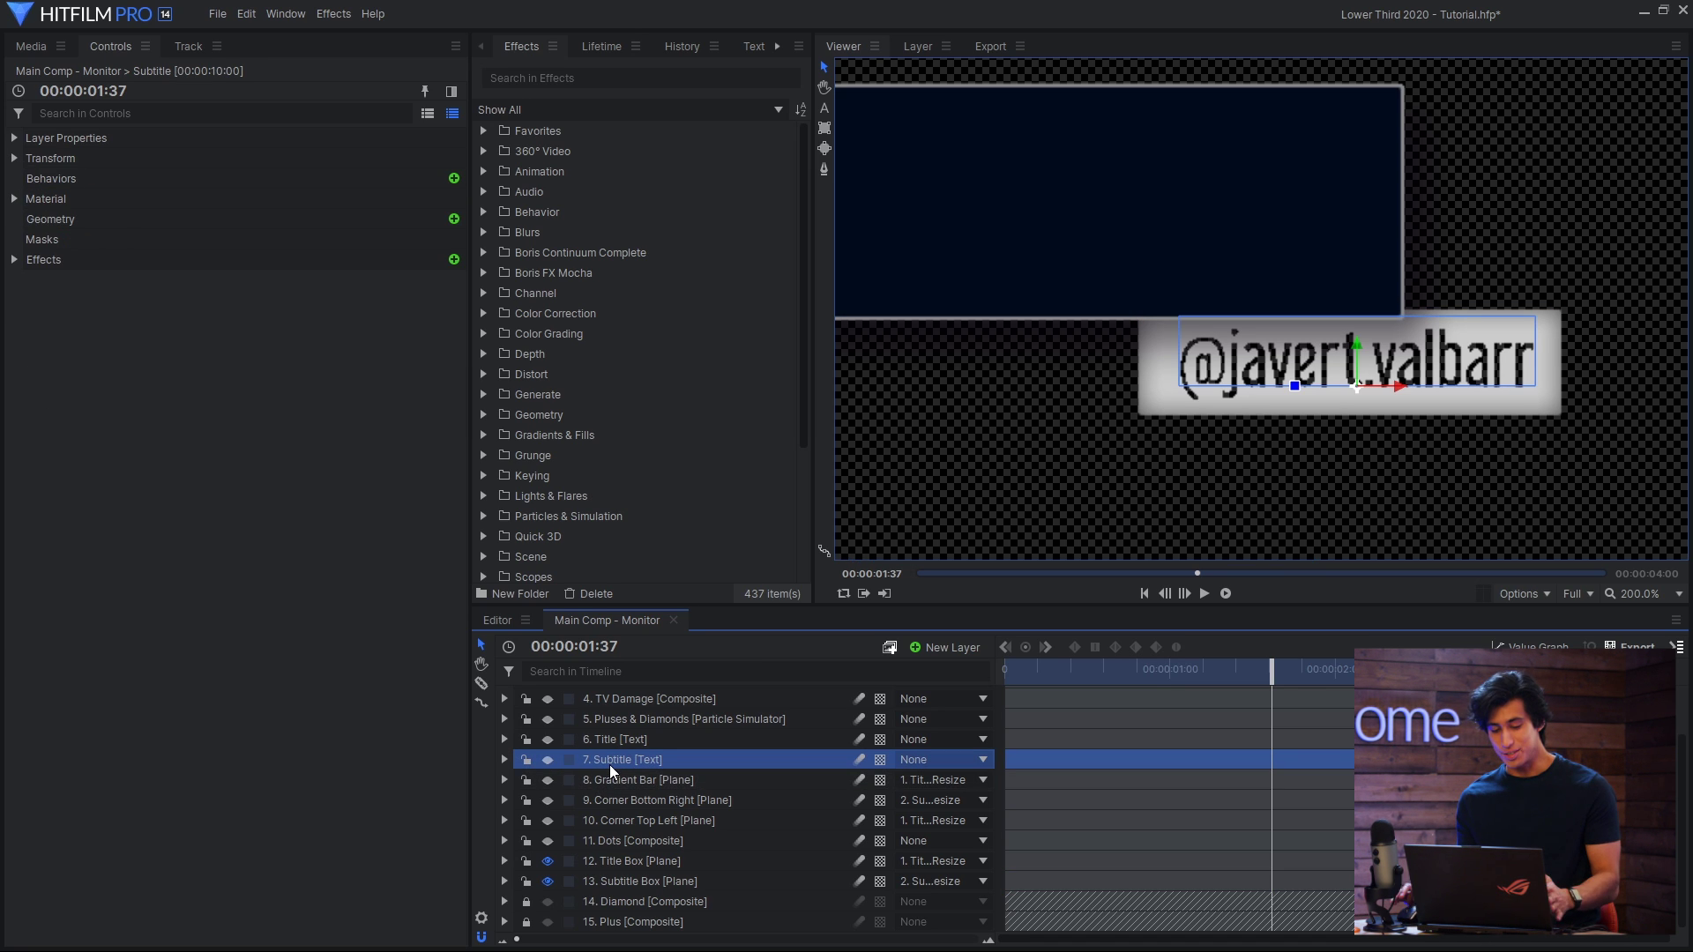
pyautogui.click(548, 760)
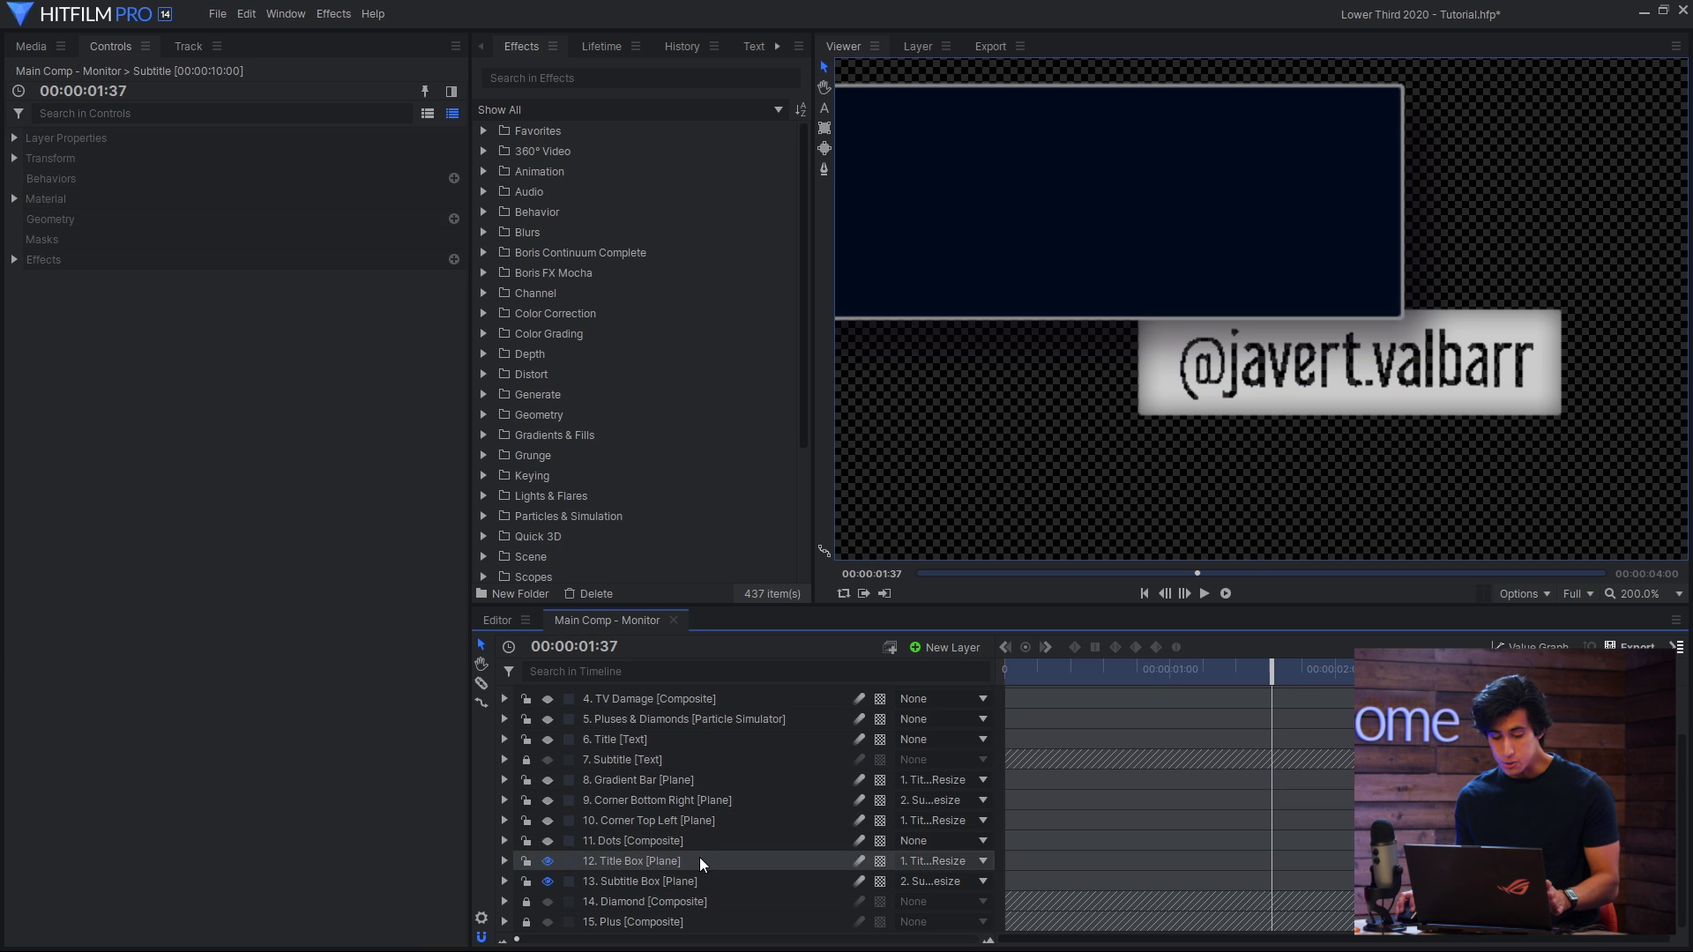
pyautogui.click(693, 881)
pyautogui.click(97, 261)
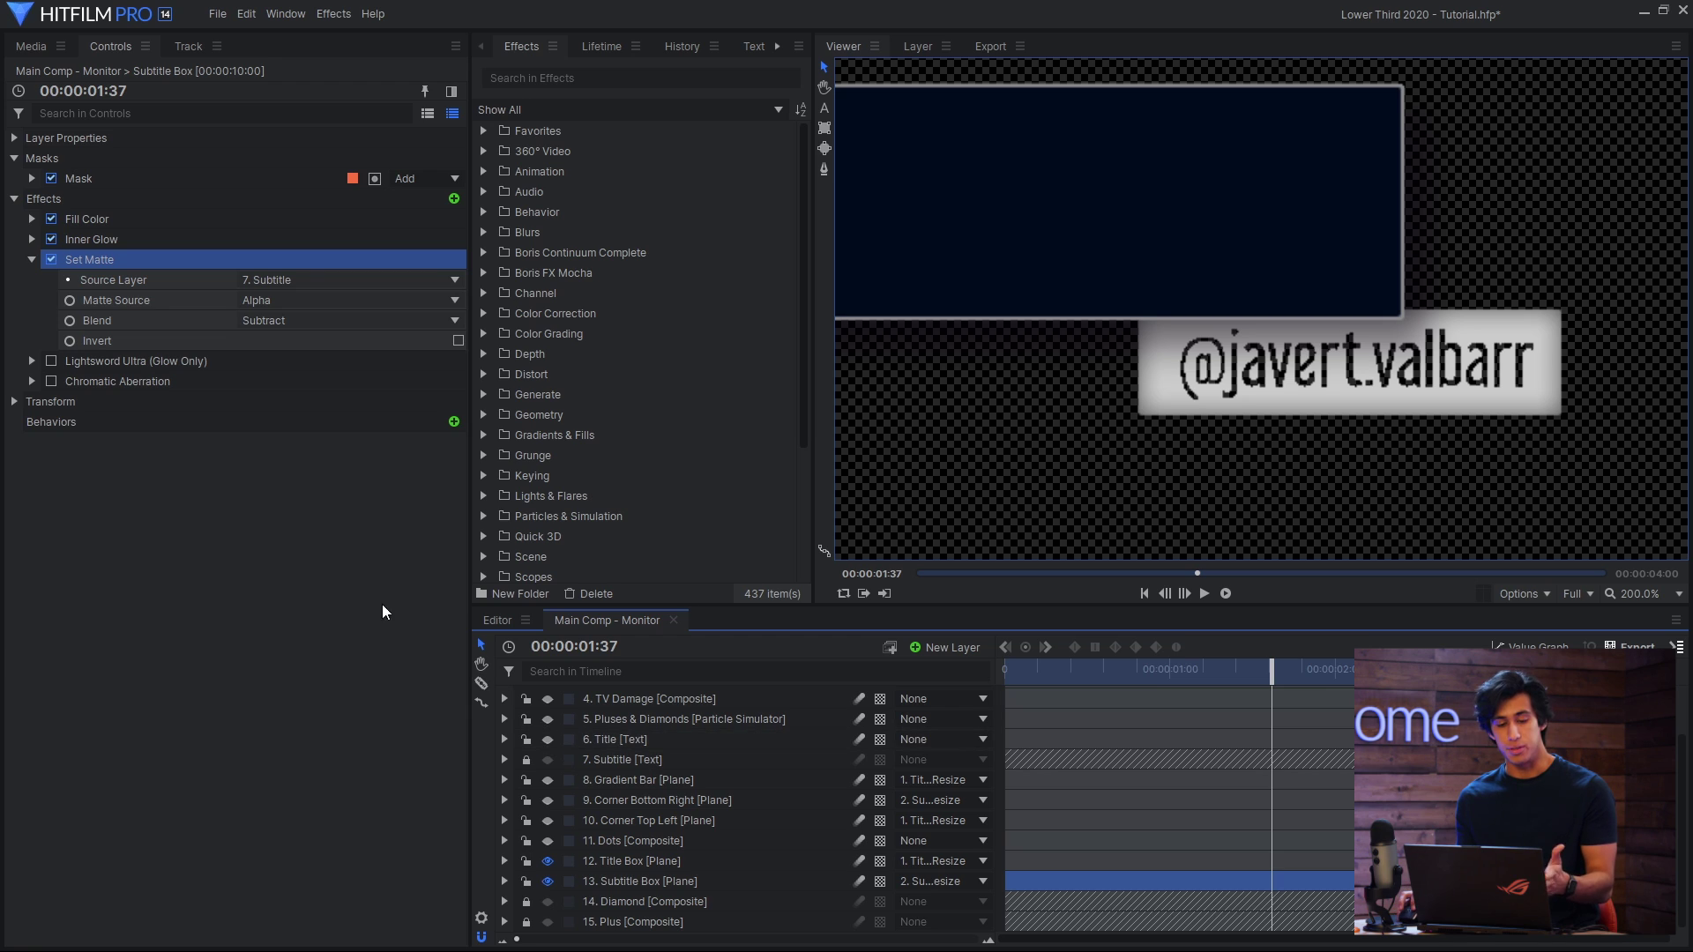
pyautogui.click(195, 282)
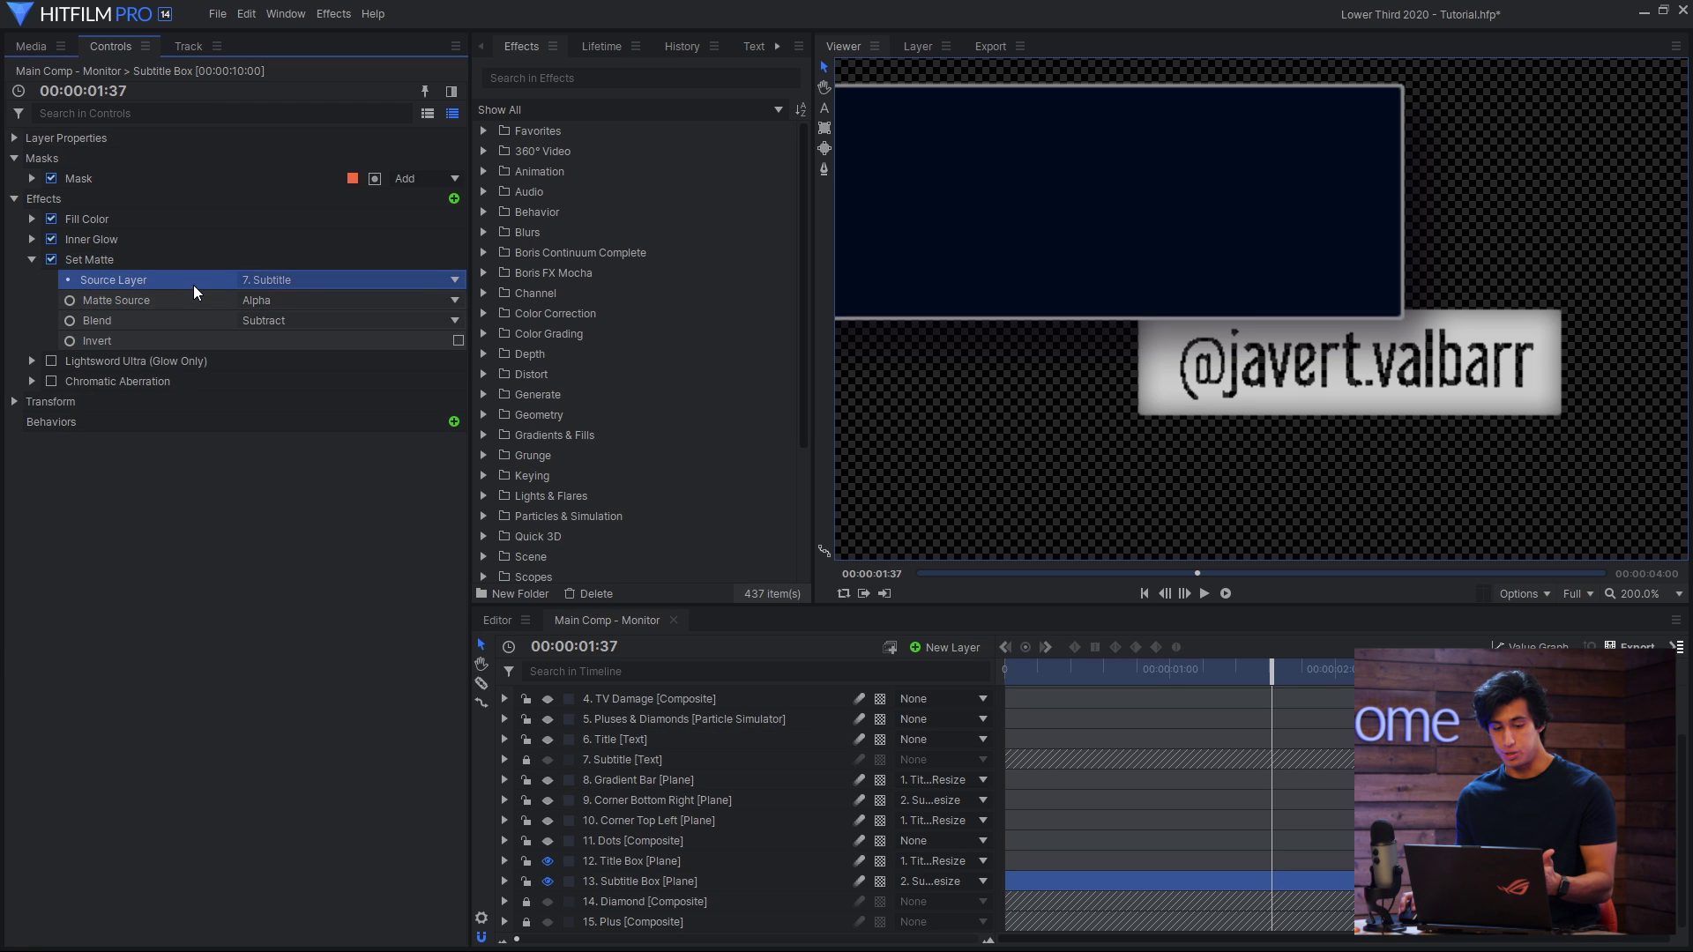
pyautogui.click(32, 260)
# - Enable Lightsword Ultra and Chromatic Aberration on Subtitle Box, keeping Distance at 0.80%
pyautogui.click(51, 279)
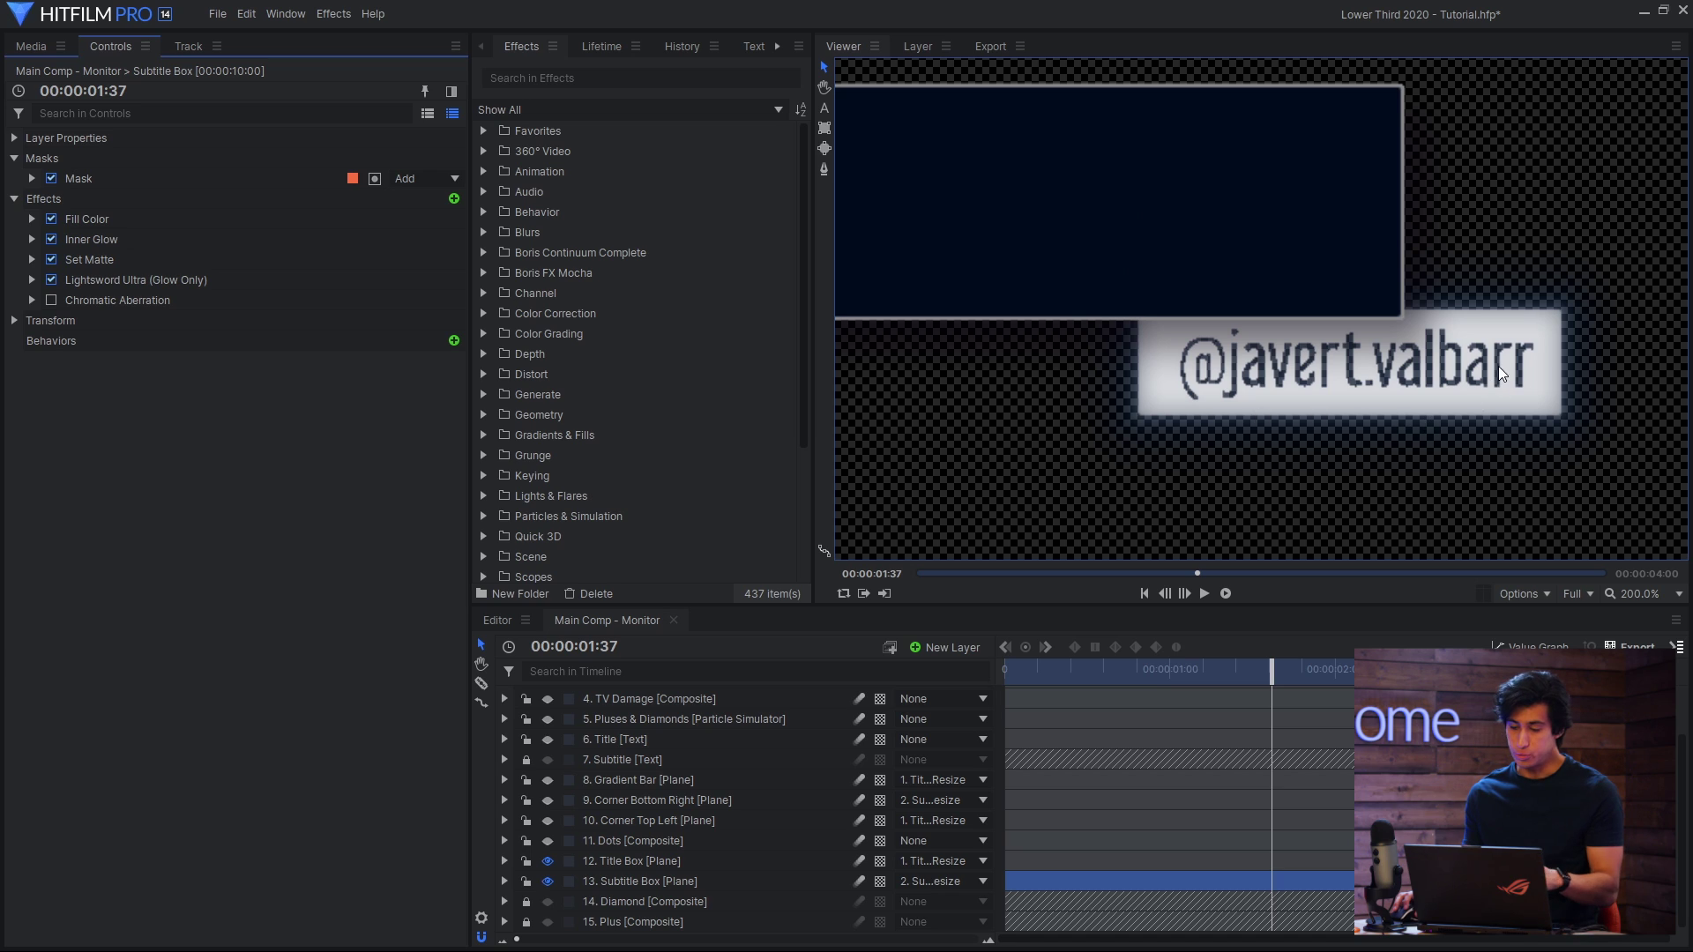
pyautogui.click(51, 300)
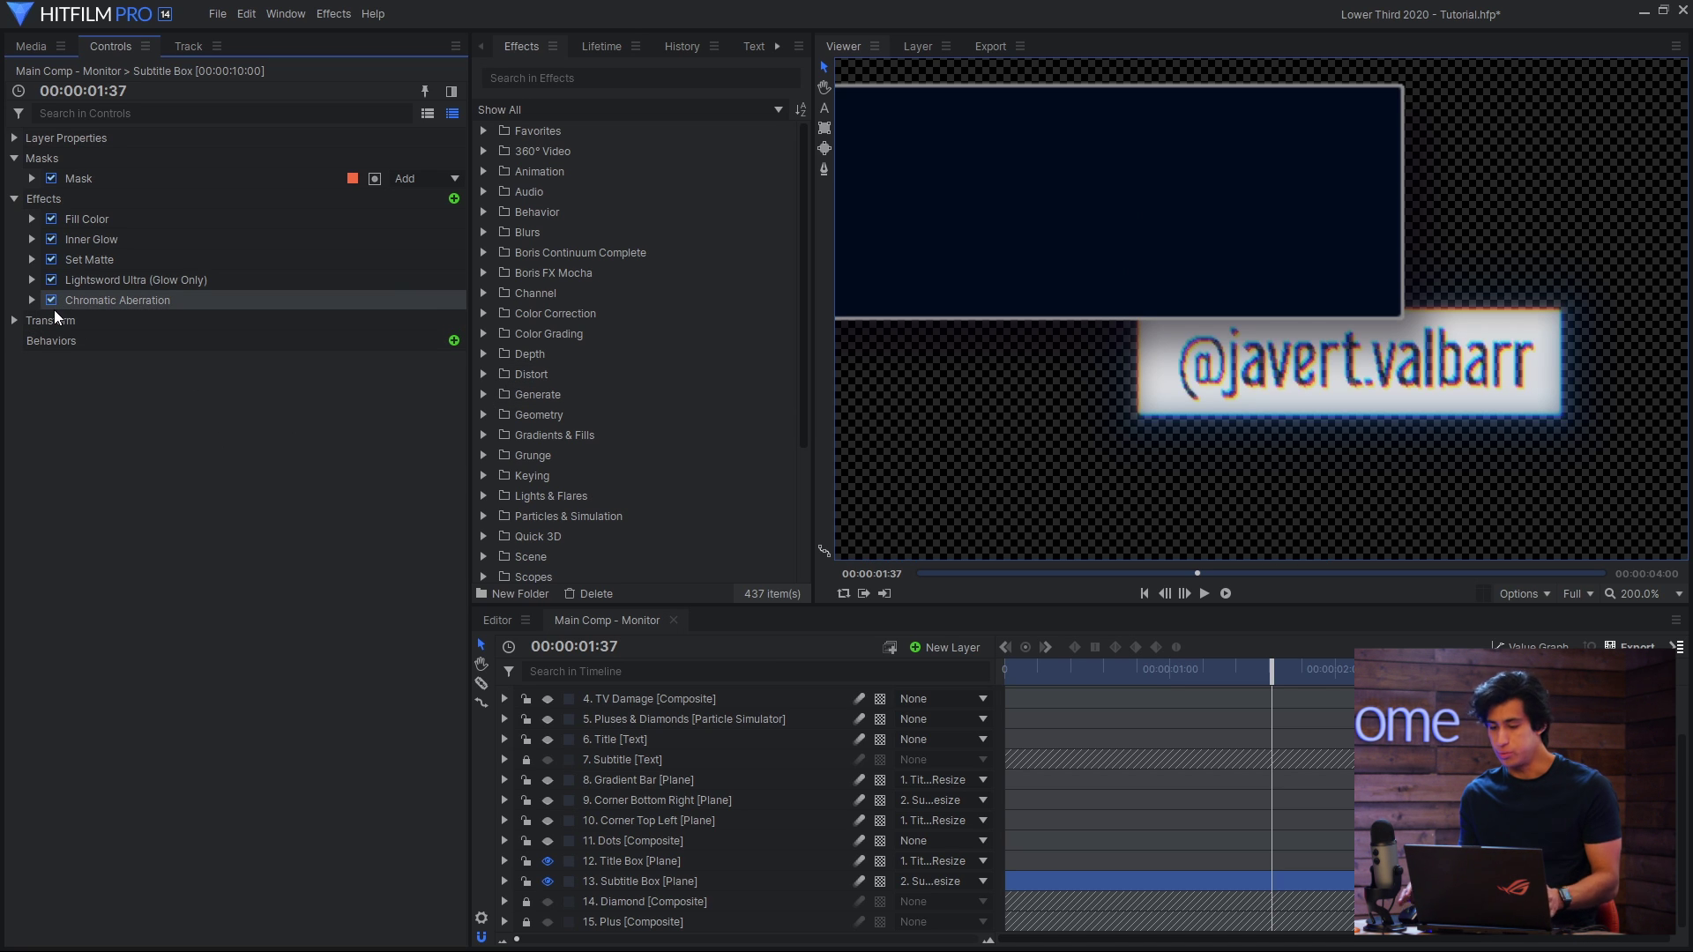
pyautogui.click(32, 300)
pyautogui.click(311, 322)
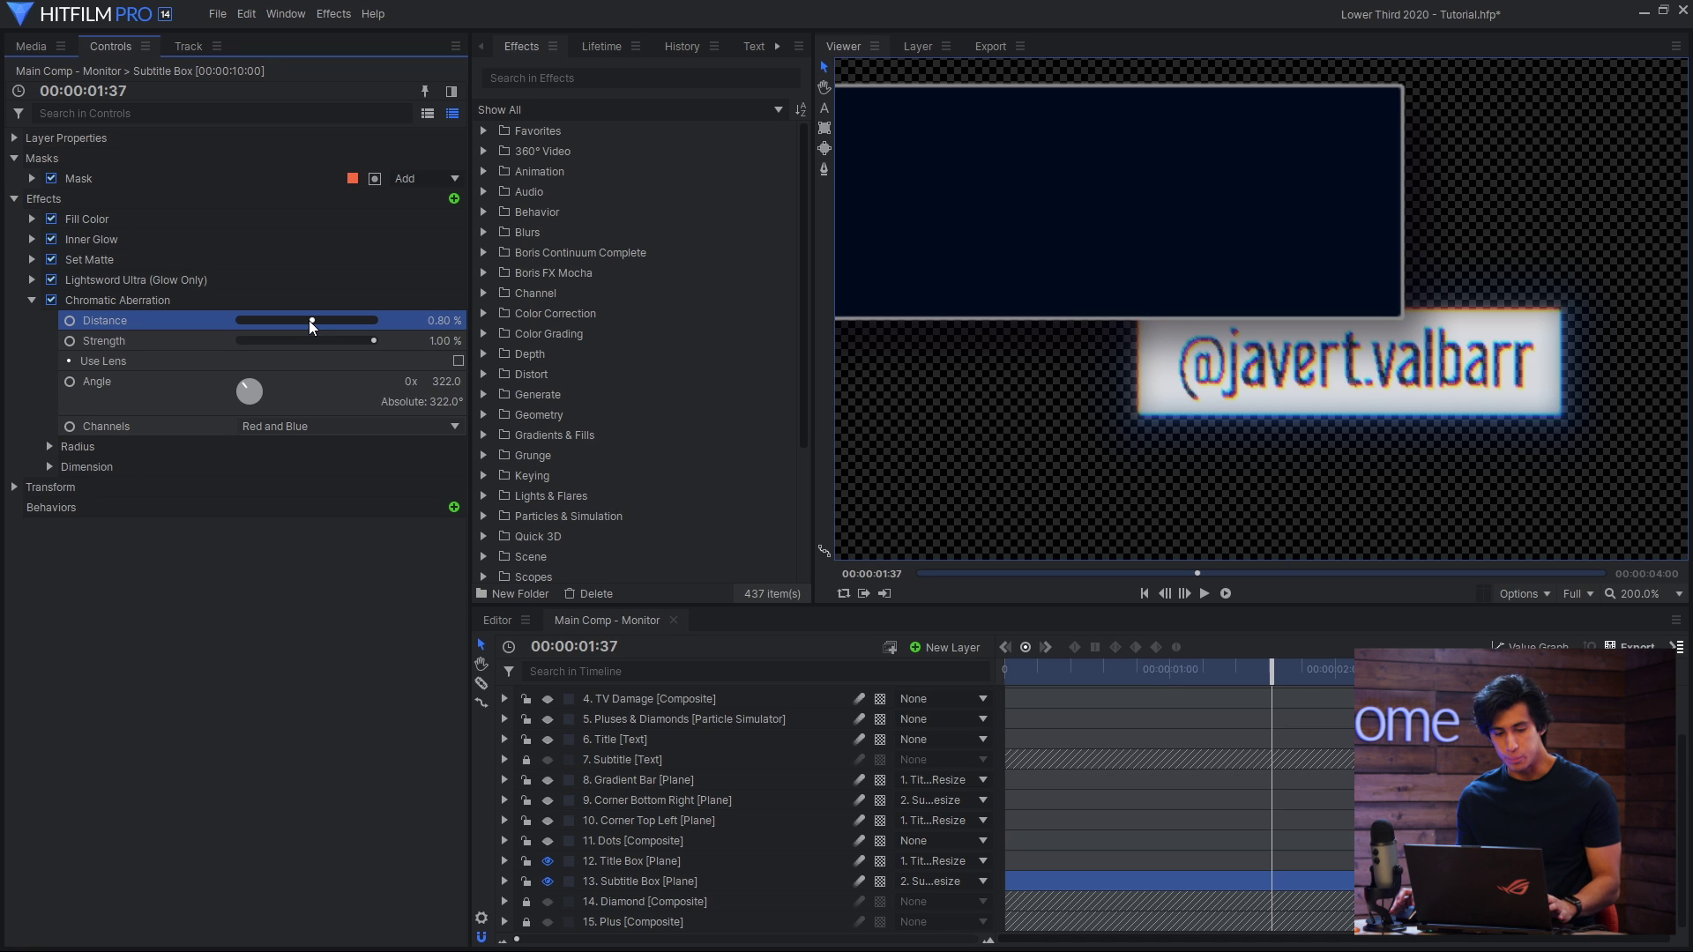
pyautogui.moveTo(326, 324); pyautogui.dragTo(330, 325)
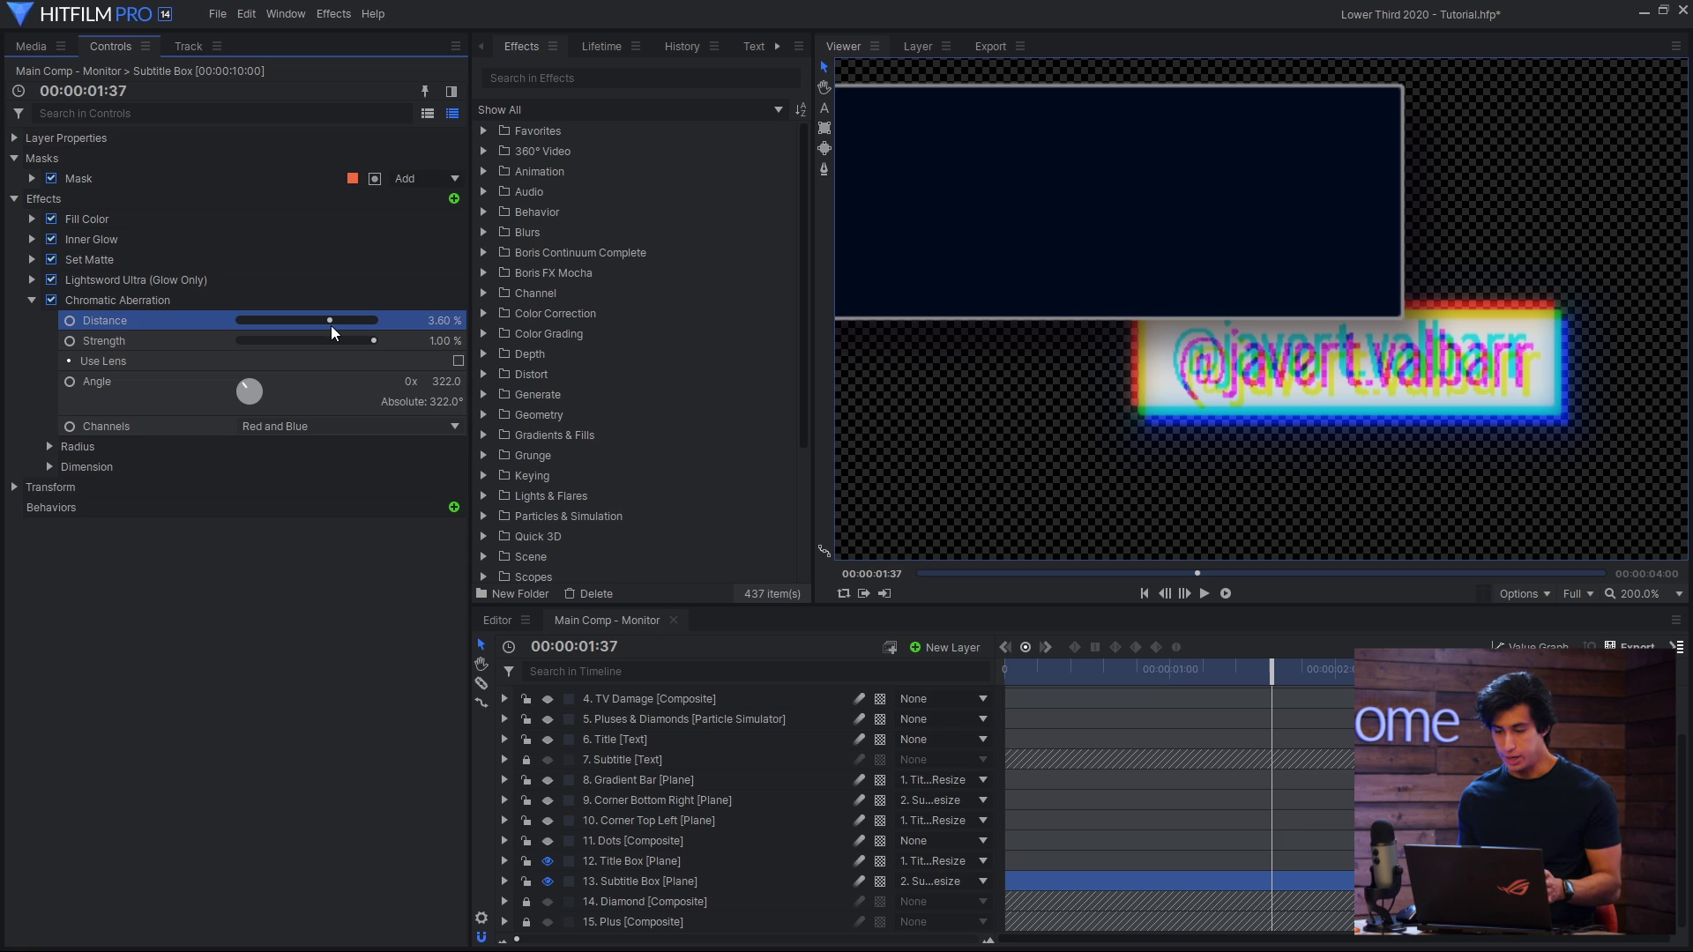
pyautogui.hotkey('ctrl', 'z')
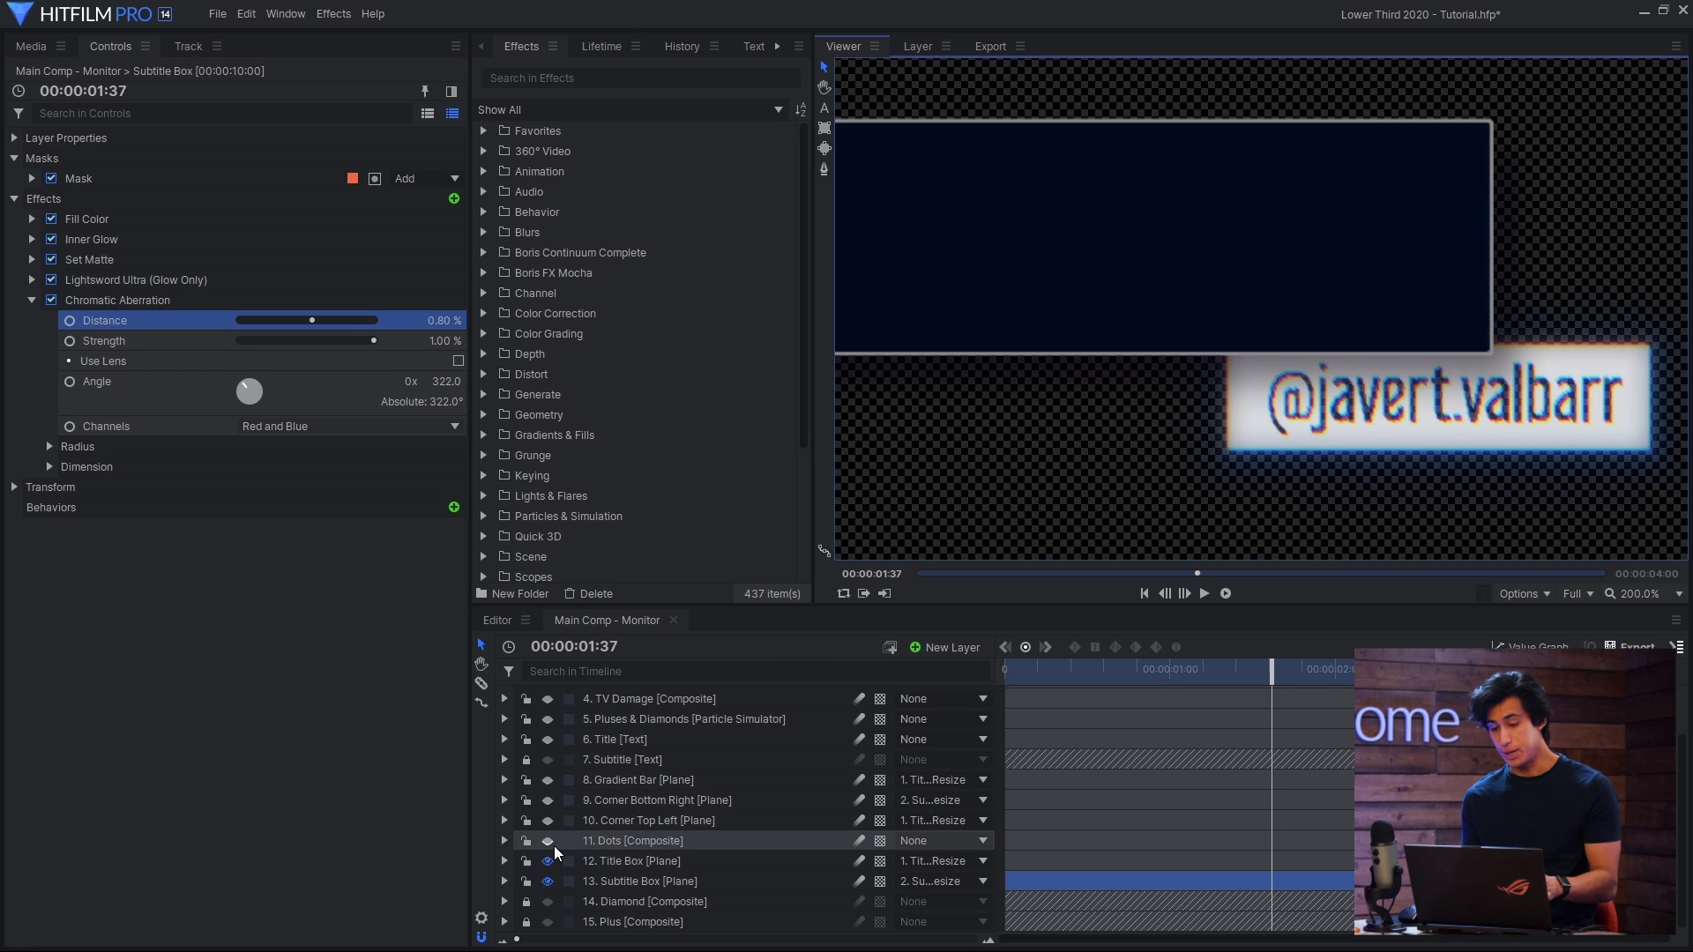
# - Show the Dots layer, open the Dots composite, and enable the first Clone for a row of dots
pyautogui.click(554, 845)
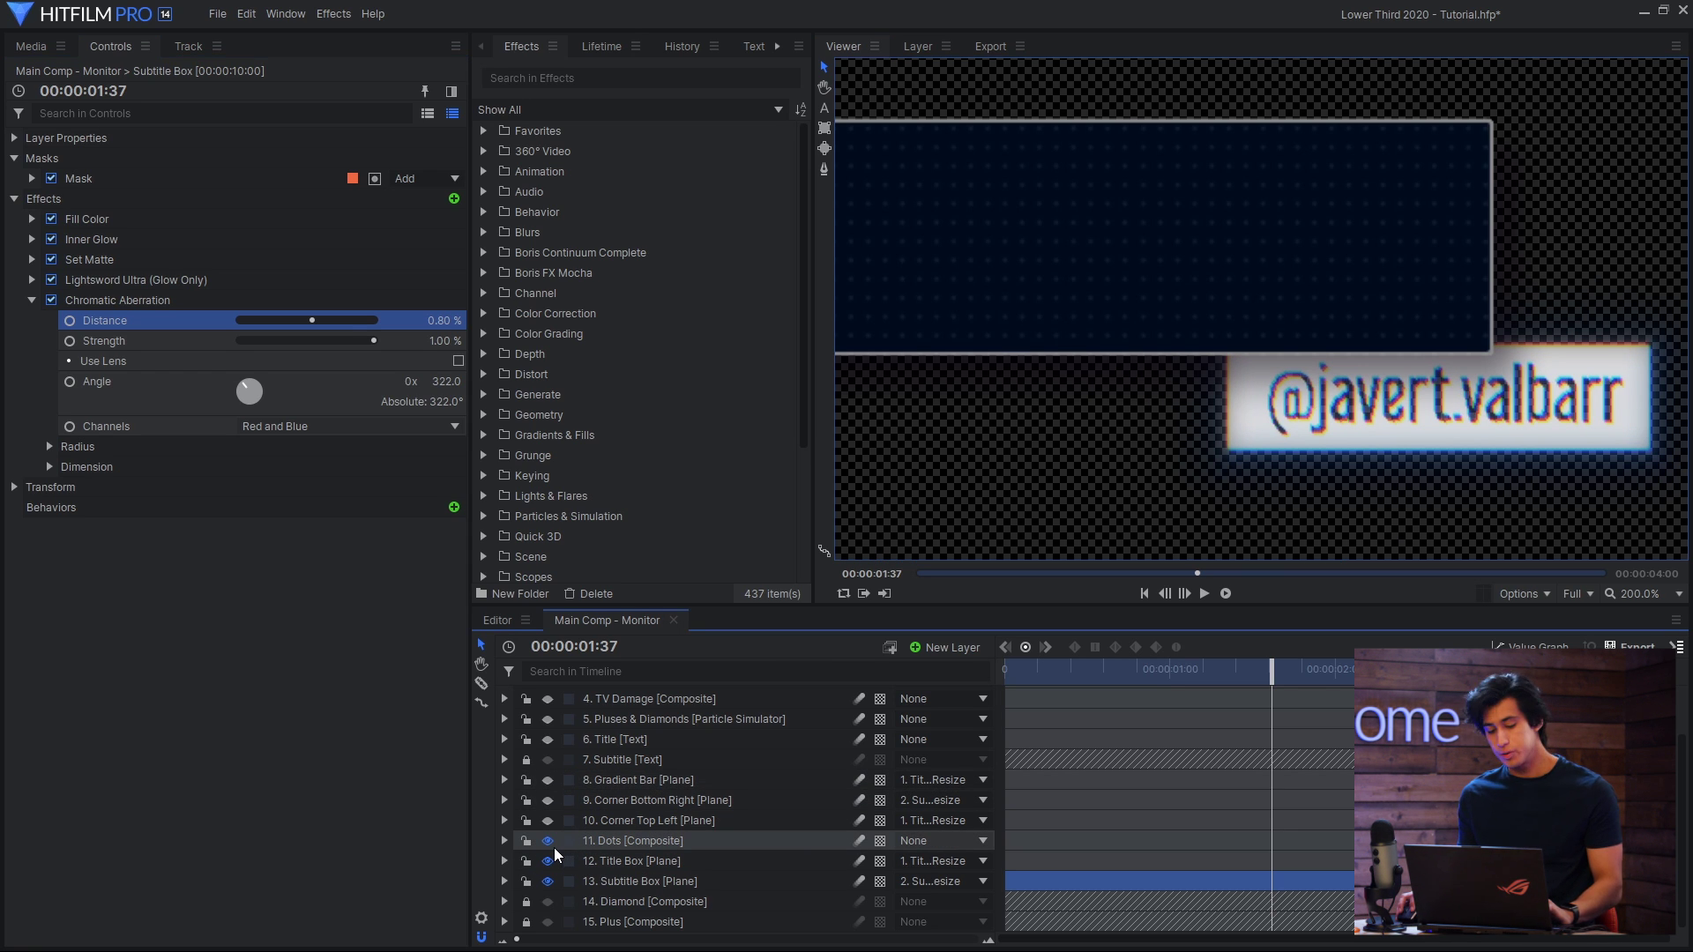
pyautogui.doubleClick(622, 838)
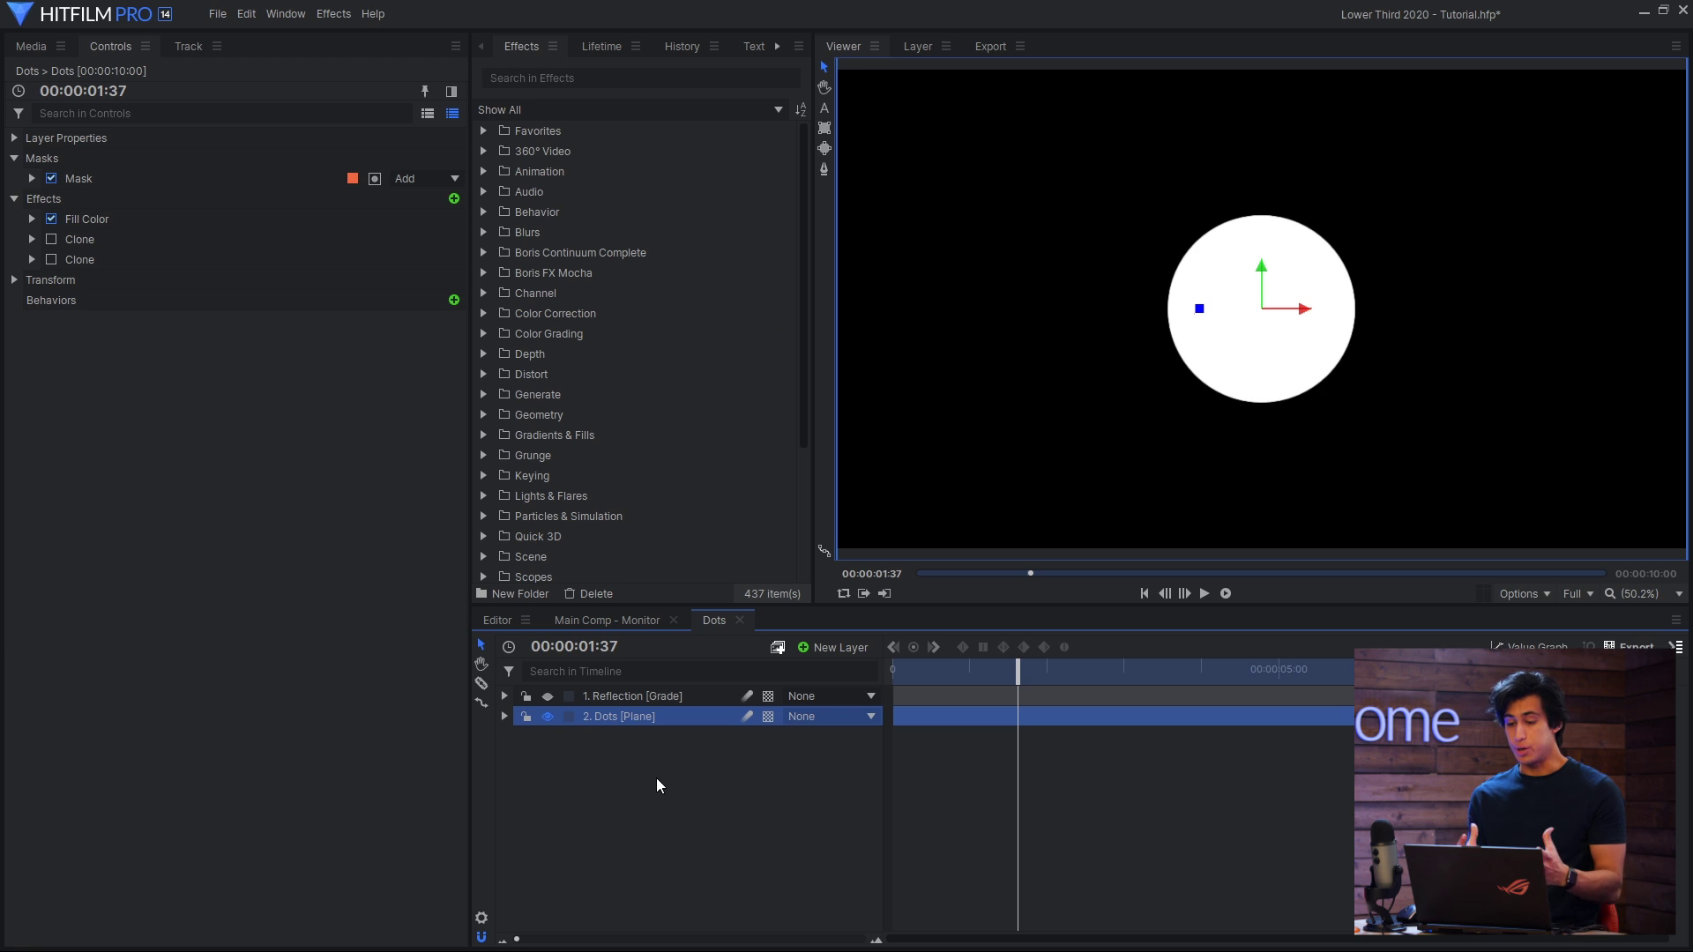
pyautogui.click(32, 219)
pyautogui.hotkey('ctrl', 'z')
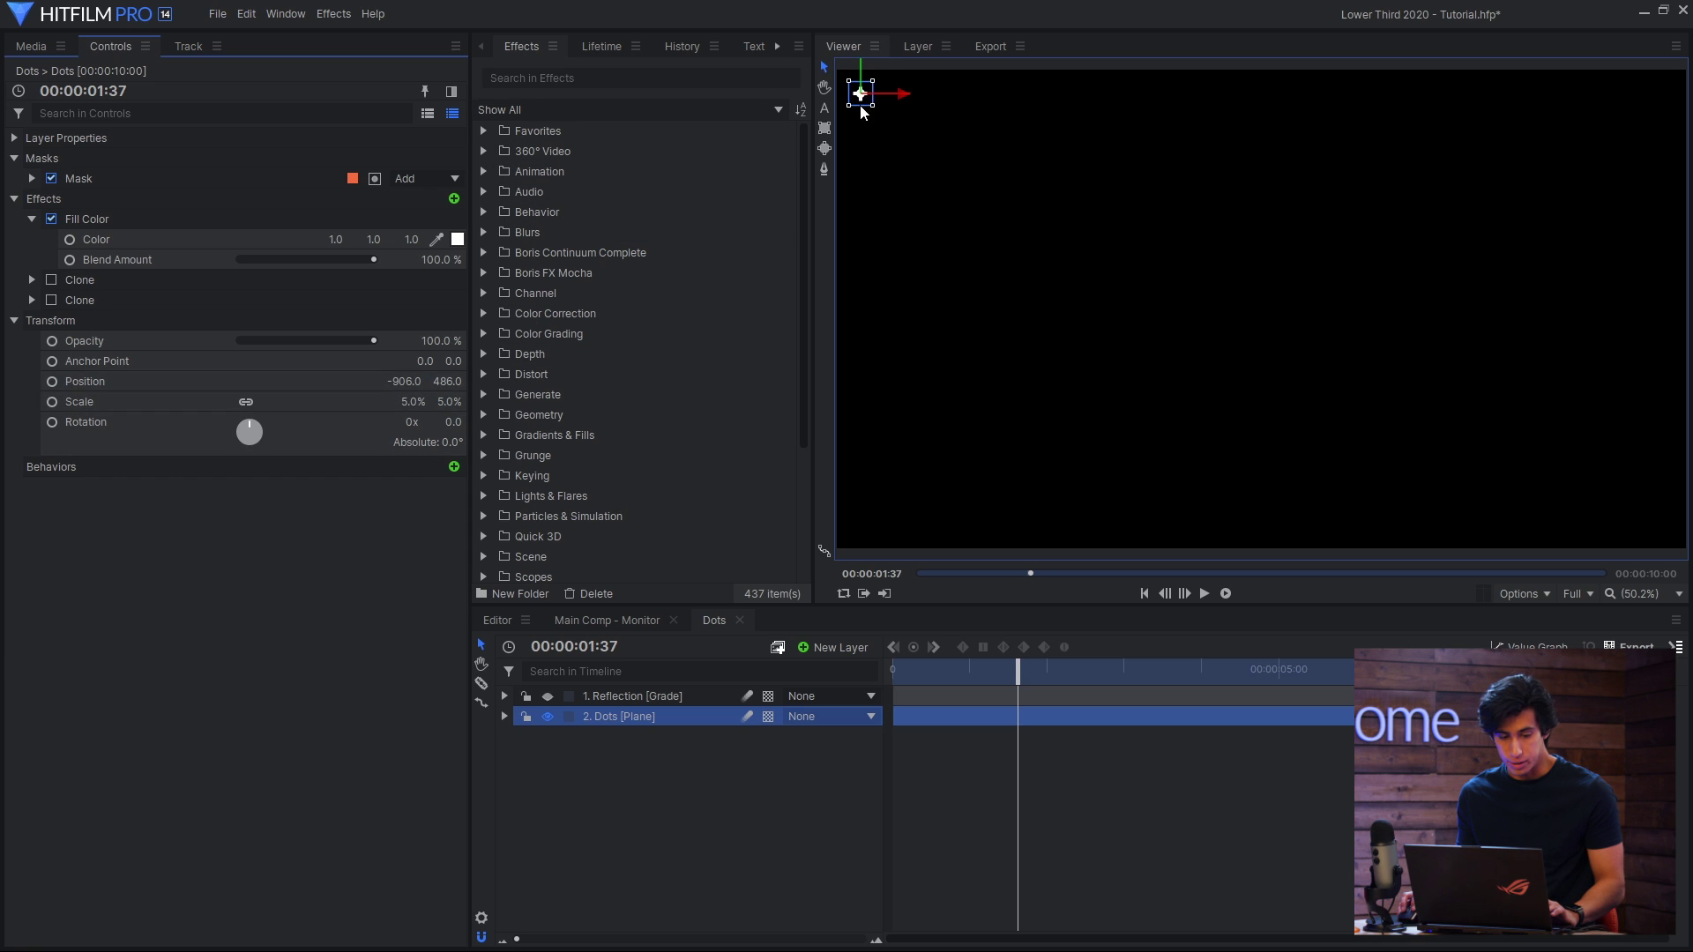
pyautogui.click(51, 280)
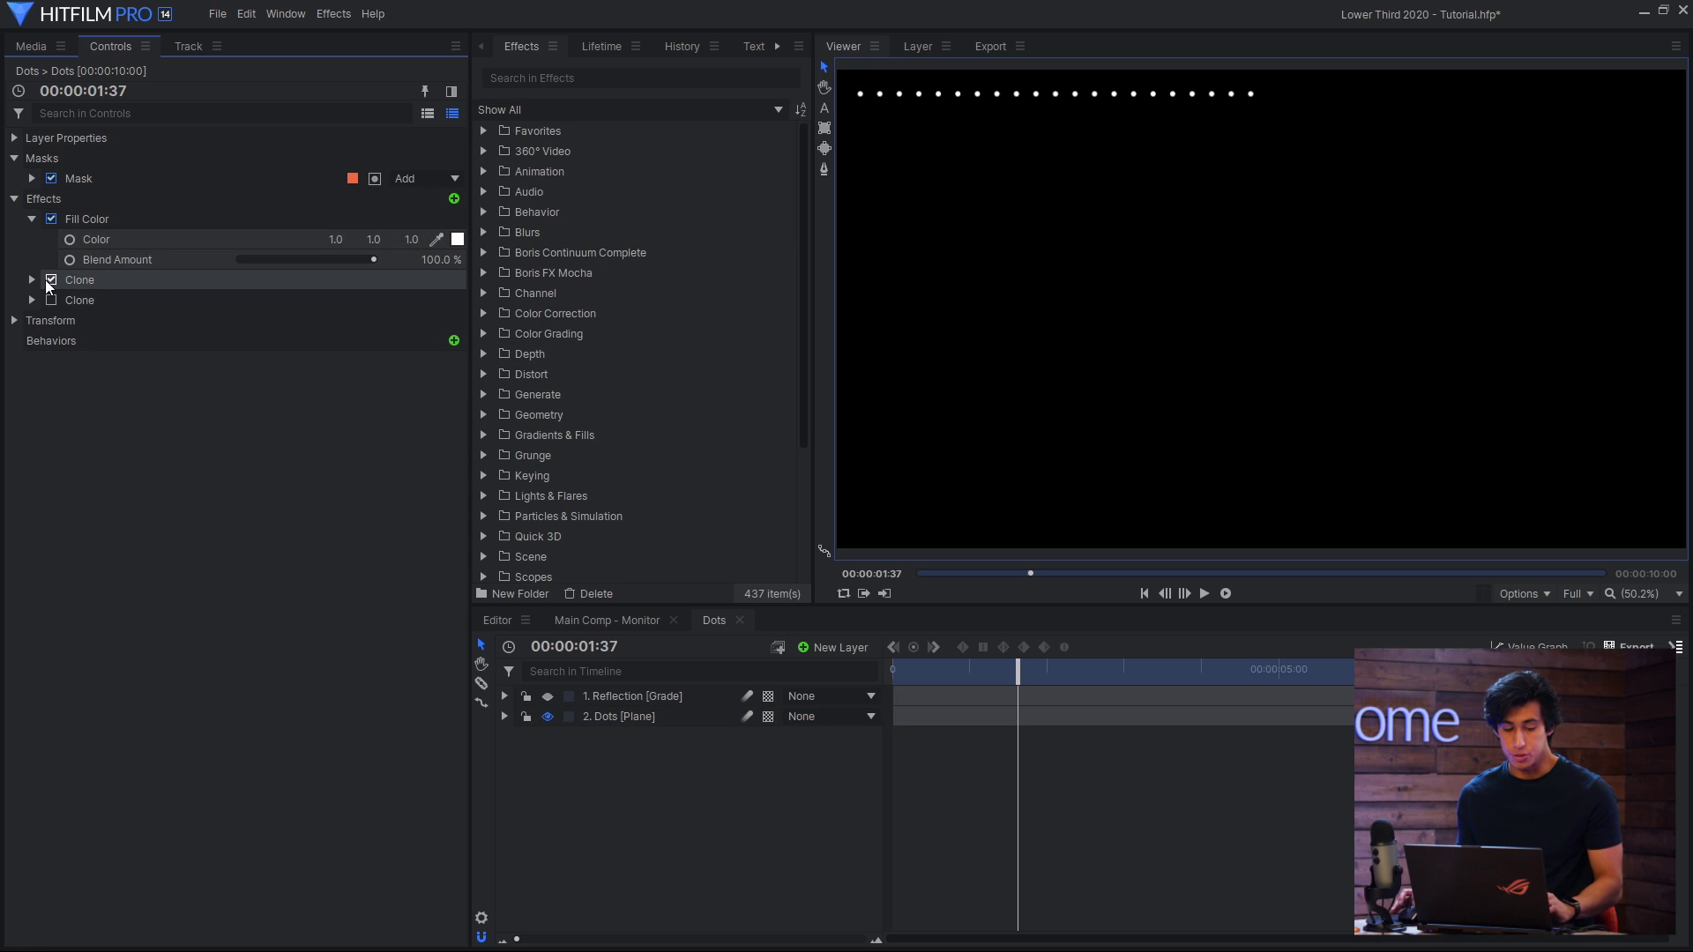
pyautogui.click(32, 219)
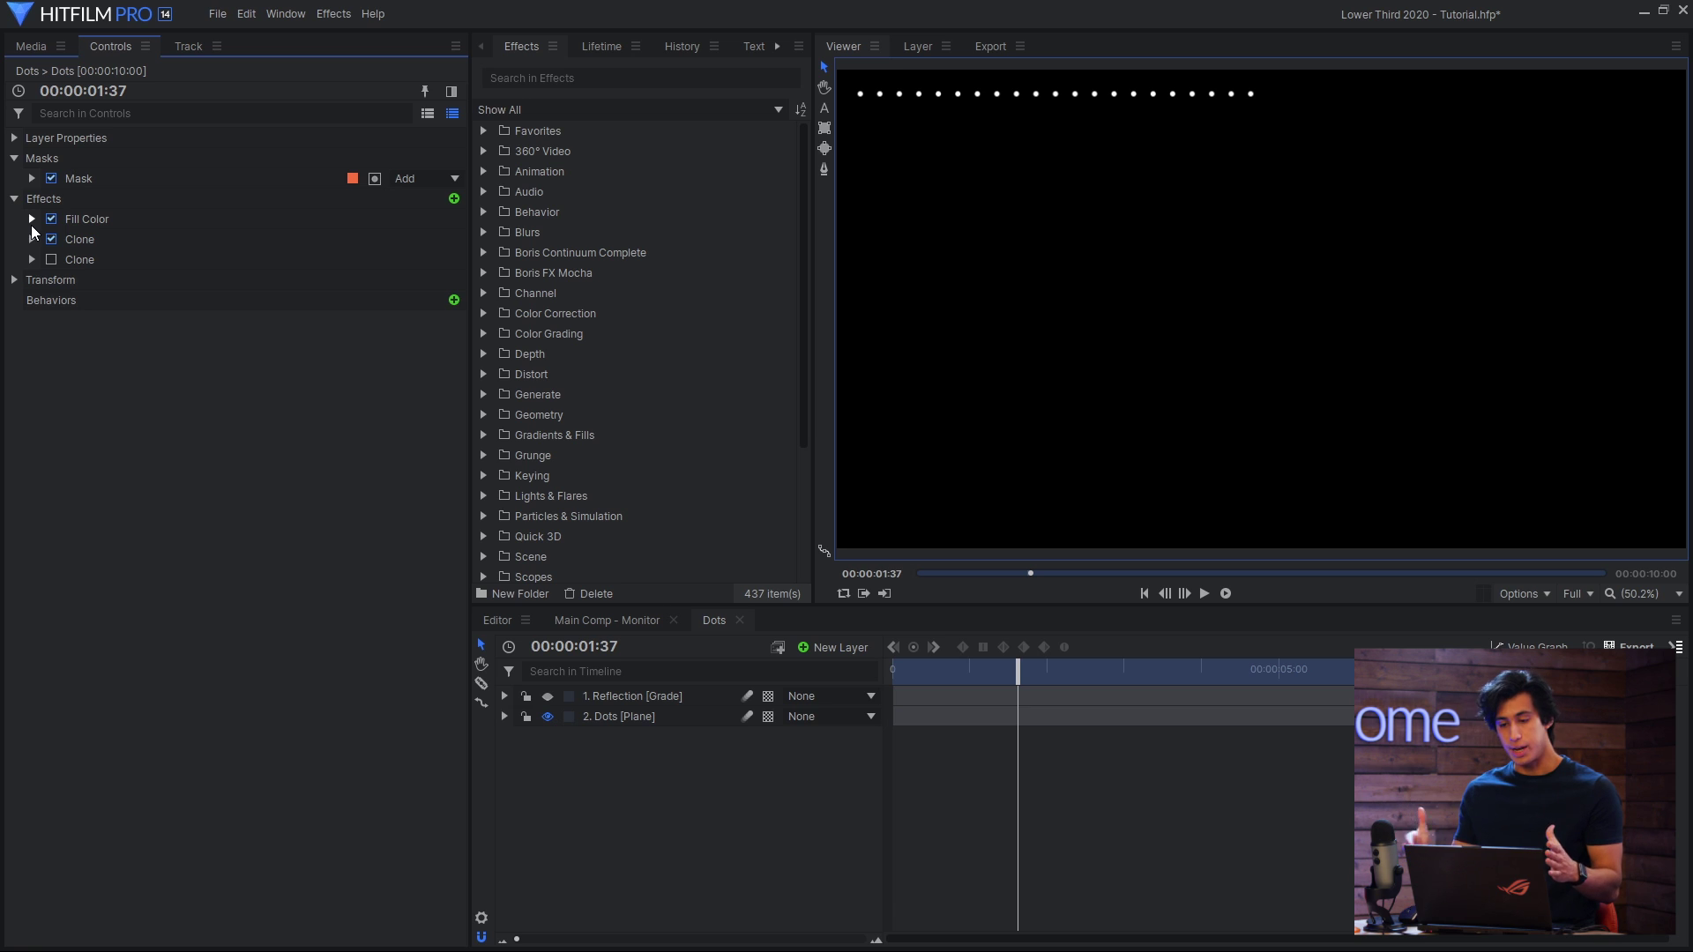
# - Tighten the dot spacing and enable the second Clone with Position Offset Y -358 for a grid
pyautogui.click(32, 239)
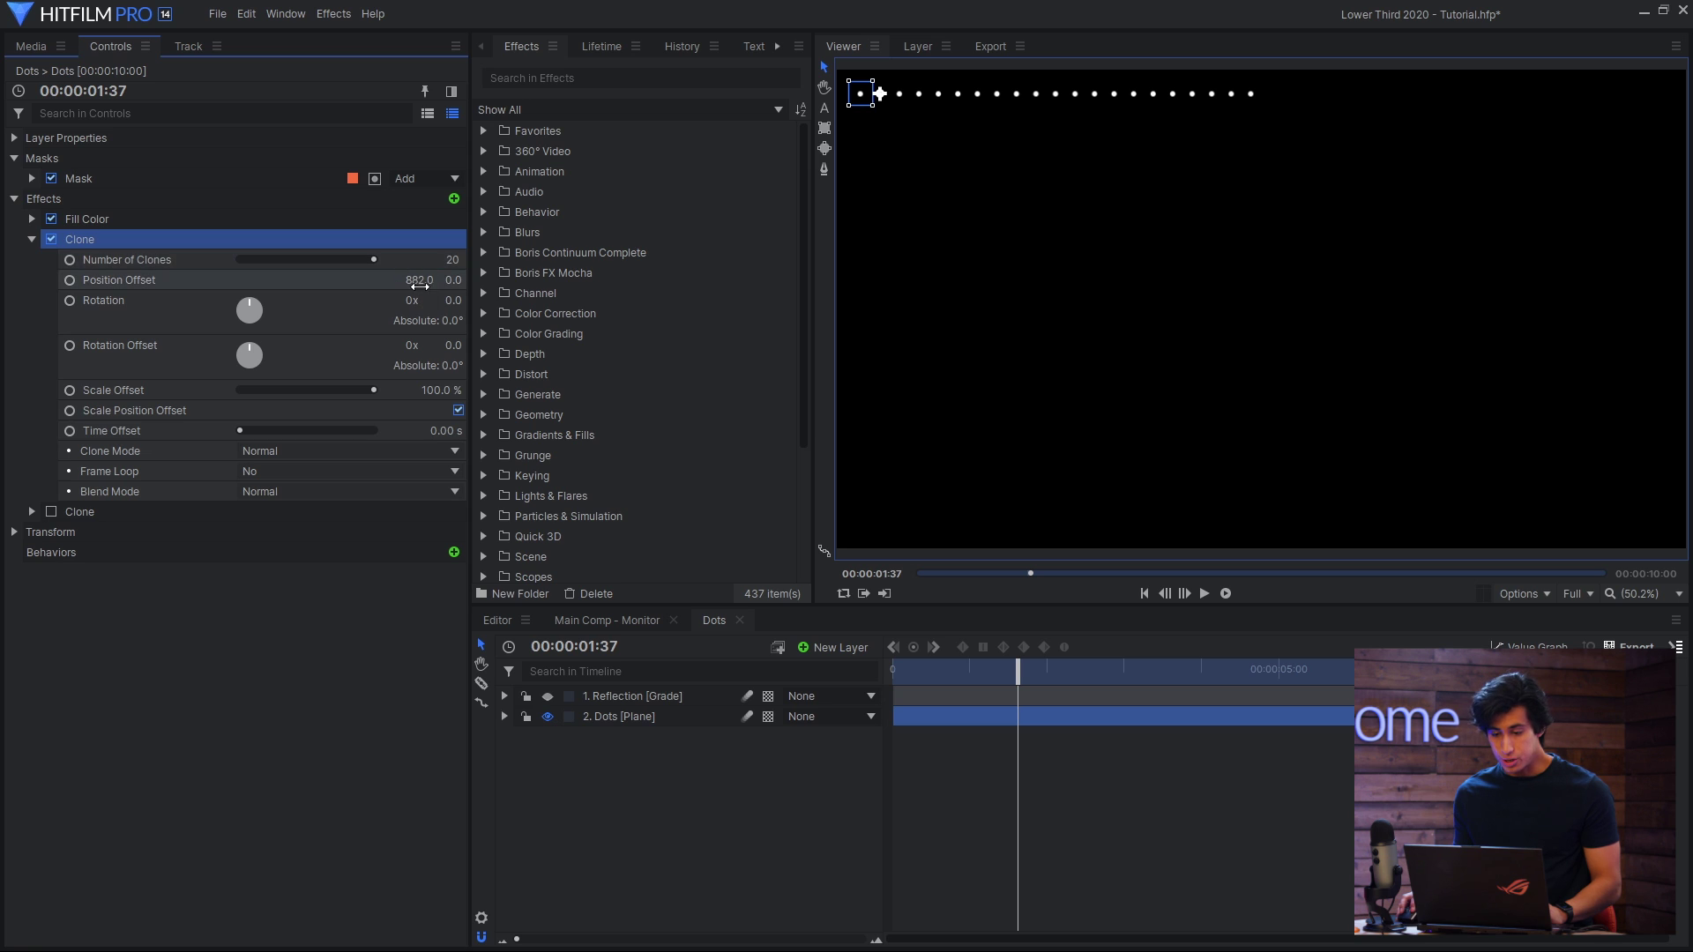
pyautogui.moveTo(419, 279)
pyautogui.mouseDown()
pyautogui.moveTo(326, 279)
pyautogui.moveTo(437, 279)
pyautogui.mouseUp()
pyautogui.click(32, 239)
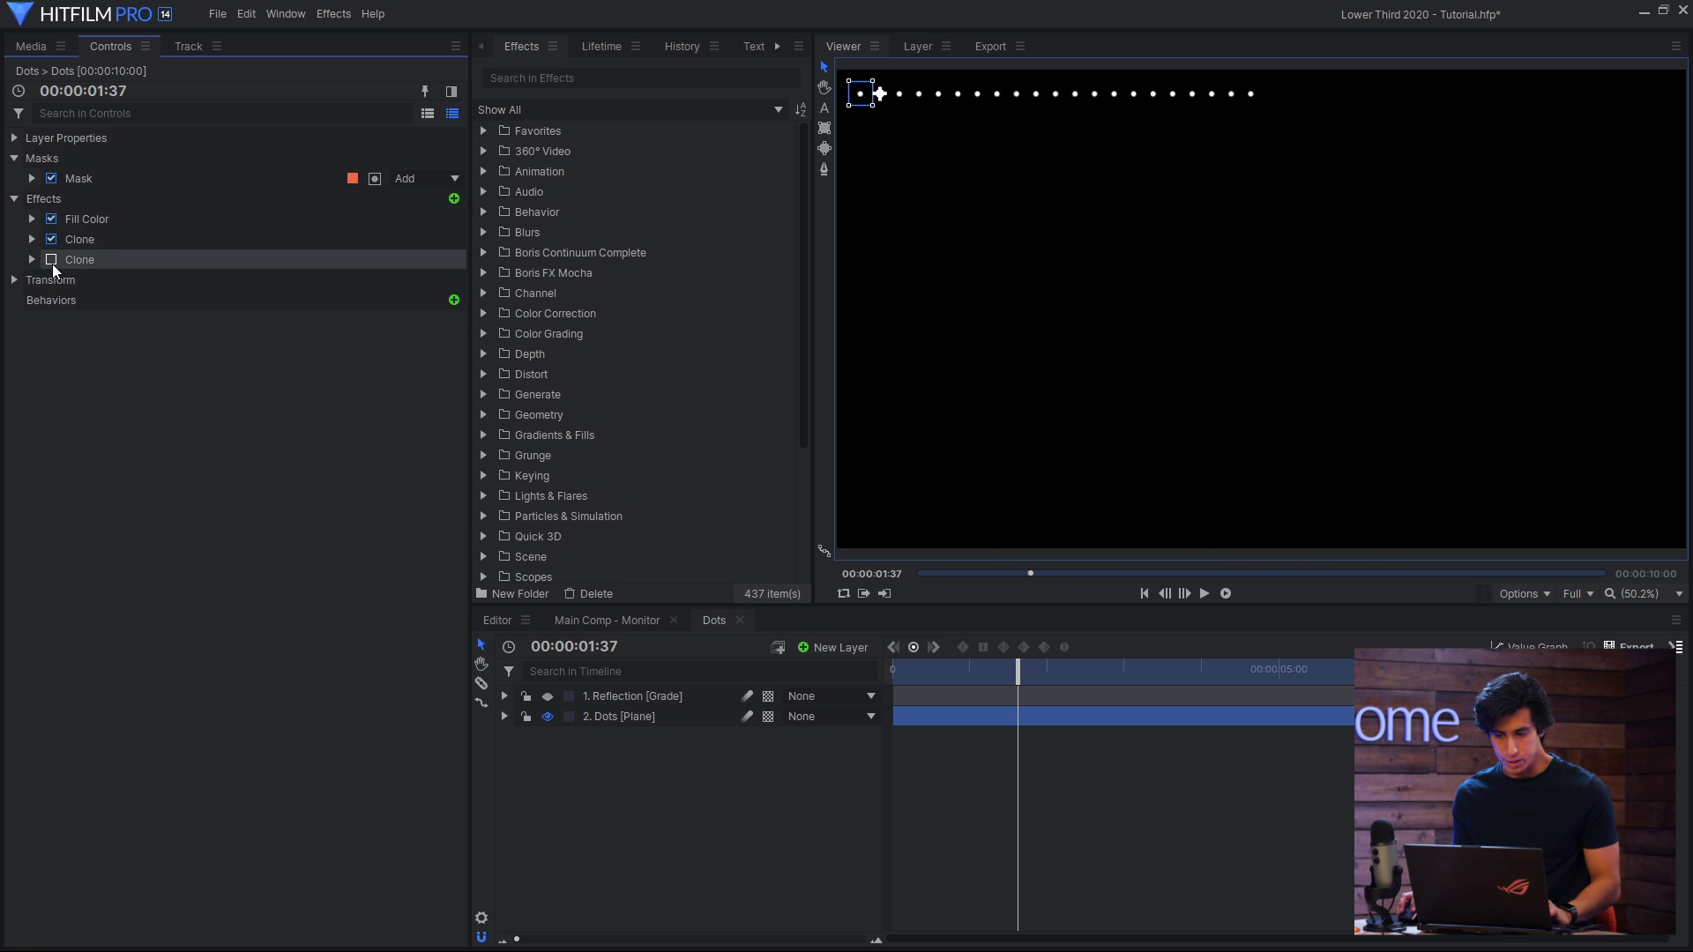
pyautogui.click(51, 260)
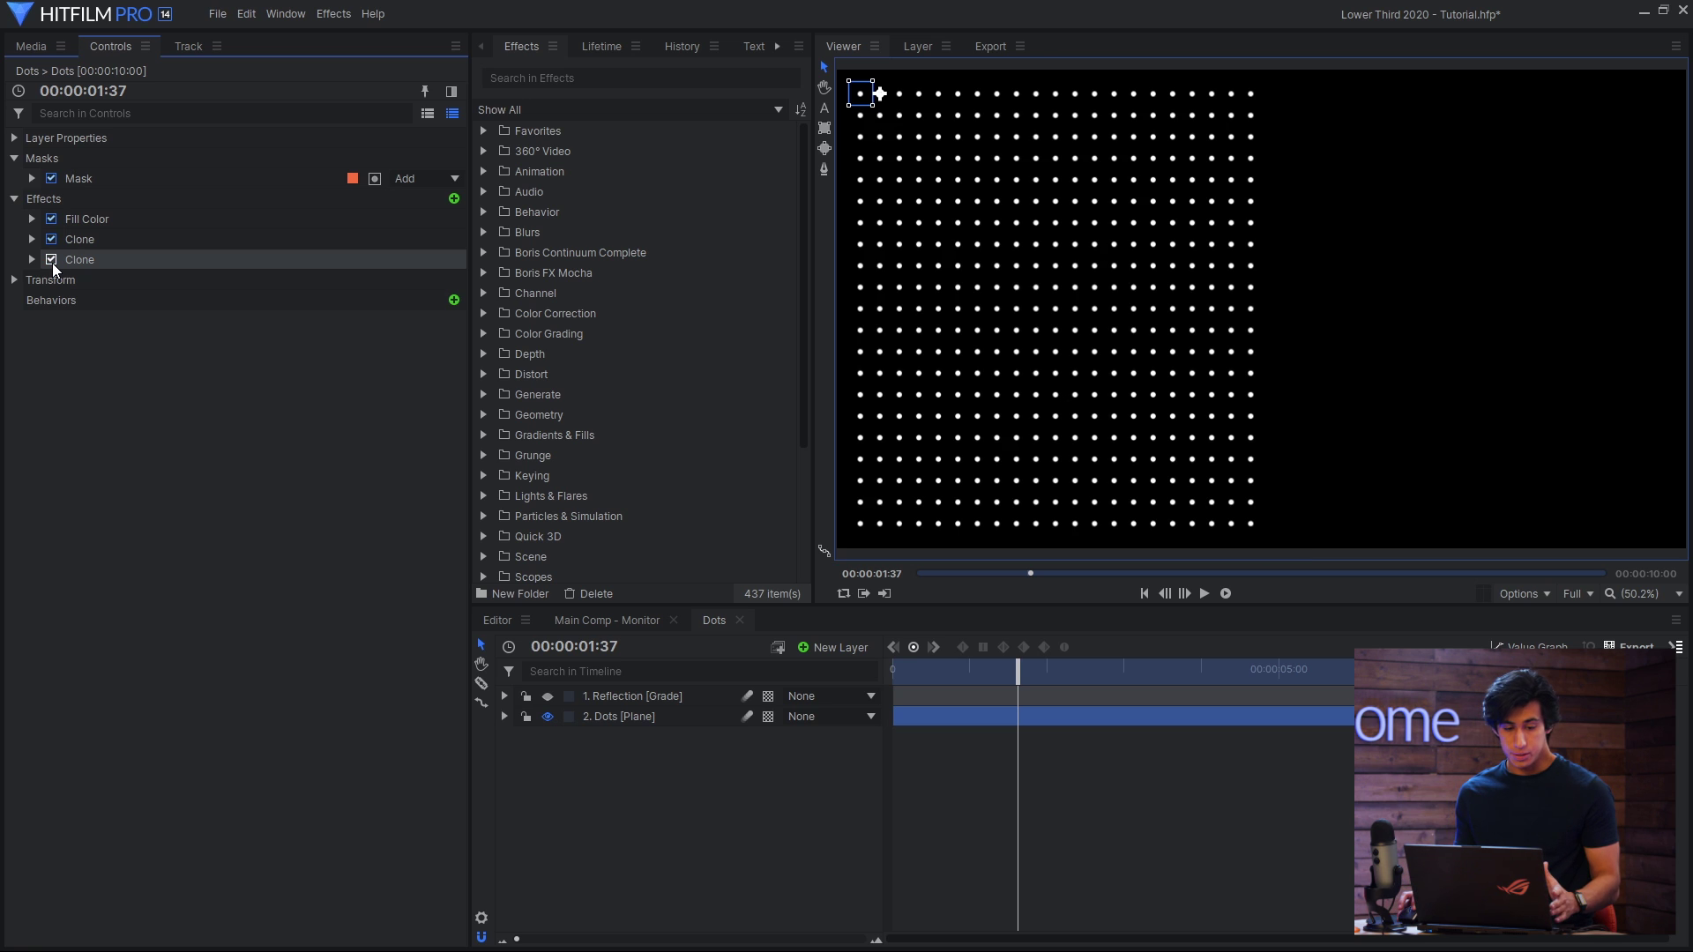
pyautogui.click(31, 259)
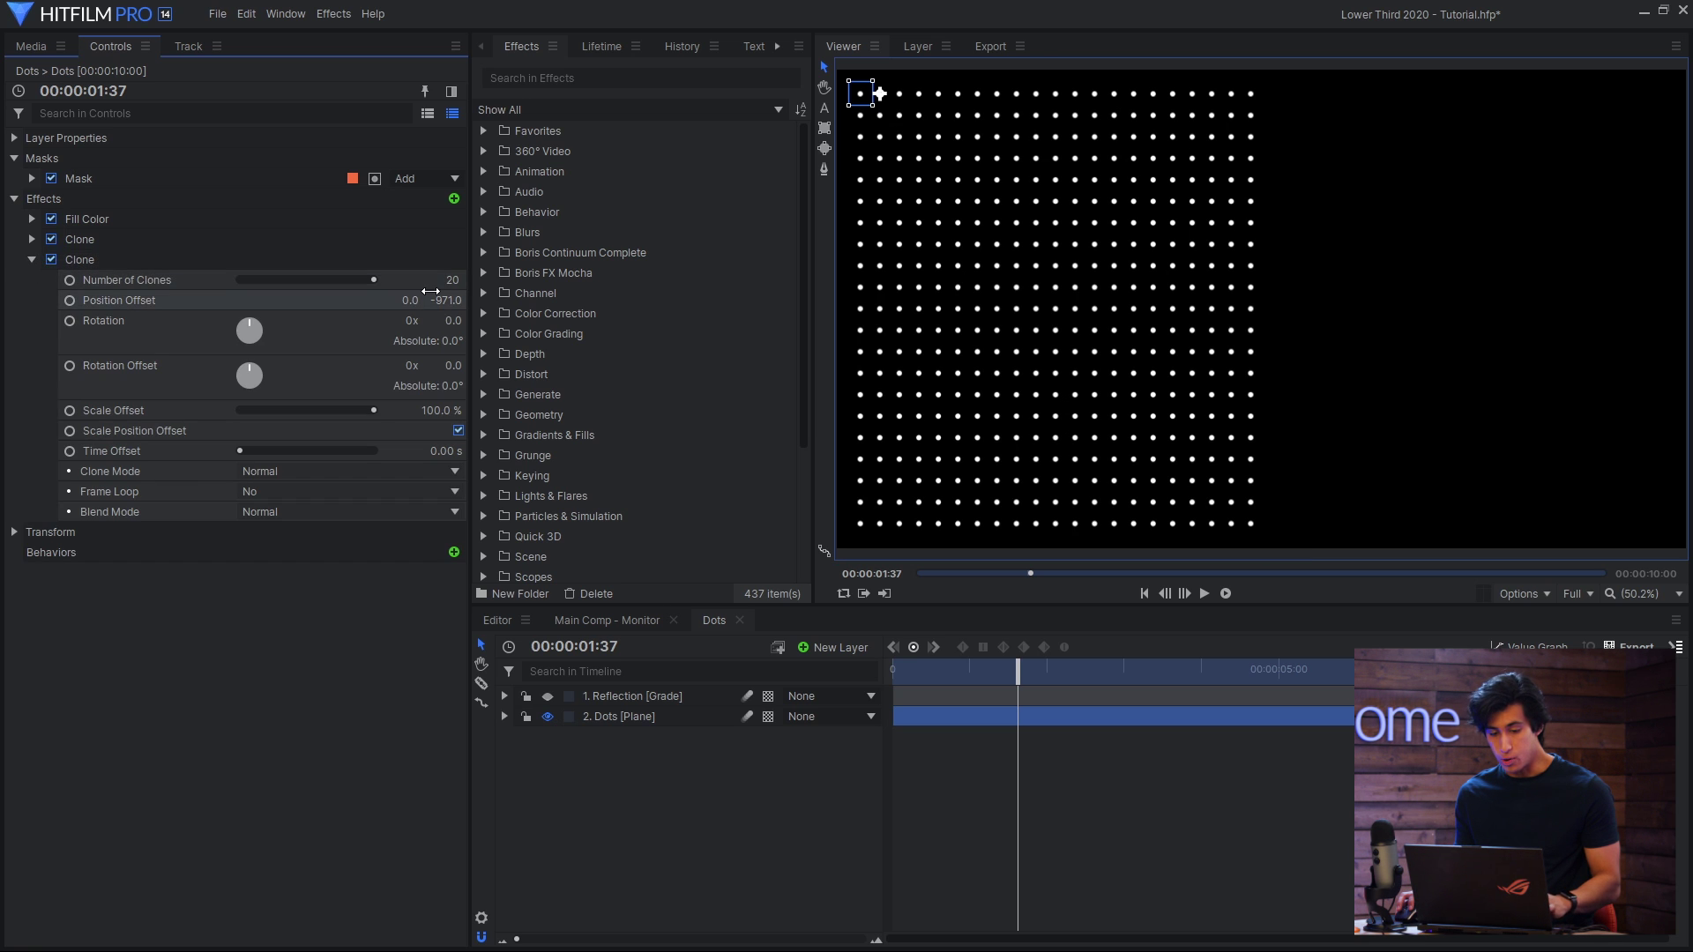
pyautogui.moveTo(447, 300)
pyautogui.mouseDown()
pyautogui.moveTo(502, 300)
pyautogui.moveTo(450, 301)
pyautogui.mouseUp()
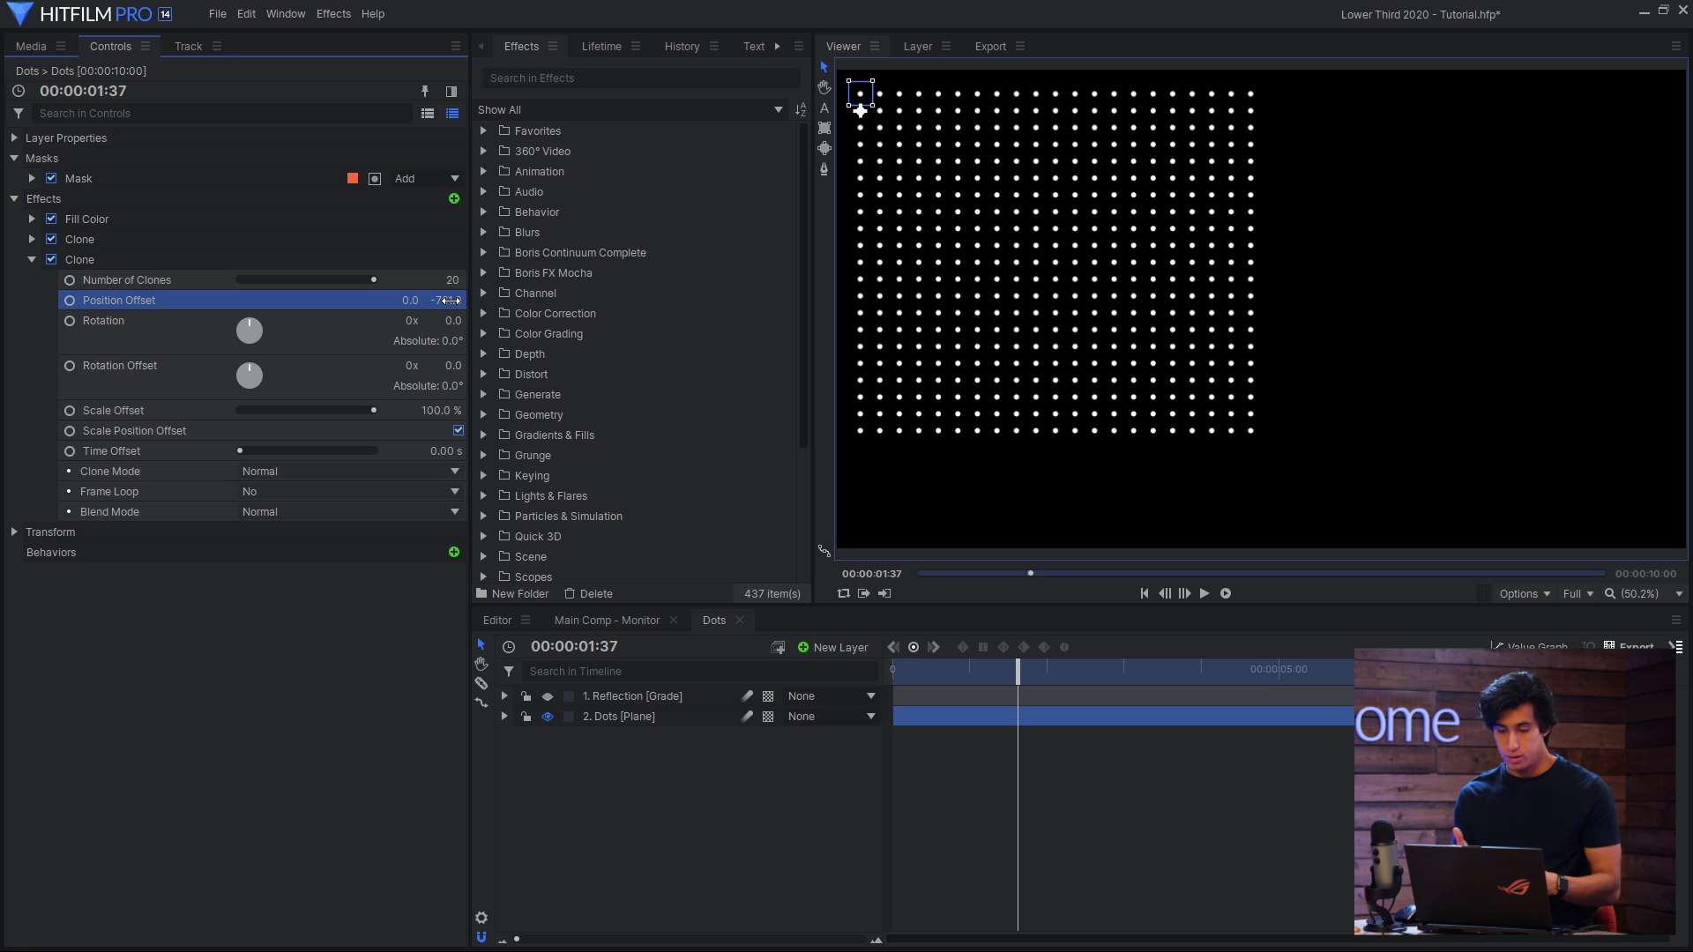
# - Make the Reflection layer visible to mirror the dot grid, then return to Main Comp
pyautogui.click(588, 697)
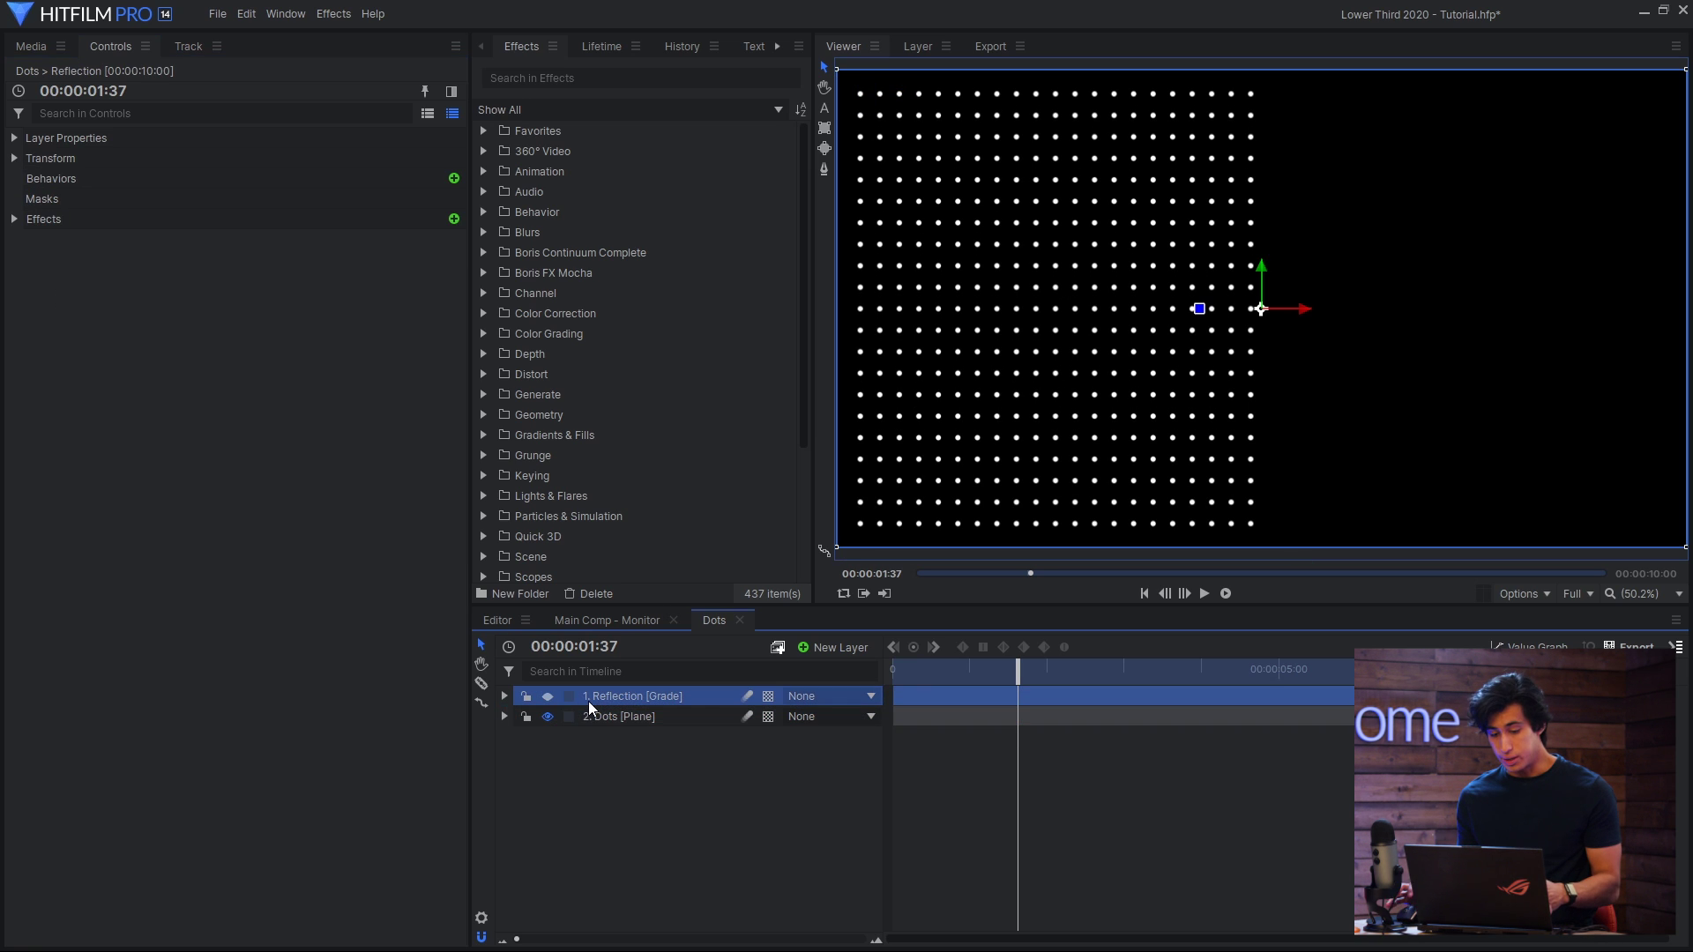
pyautogui.click(14, 219)
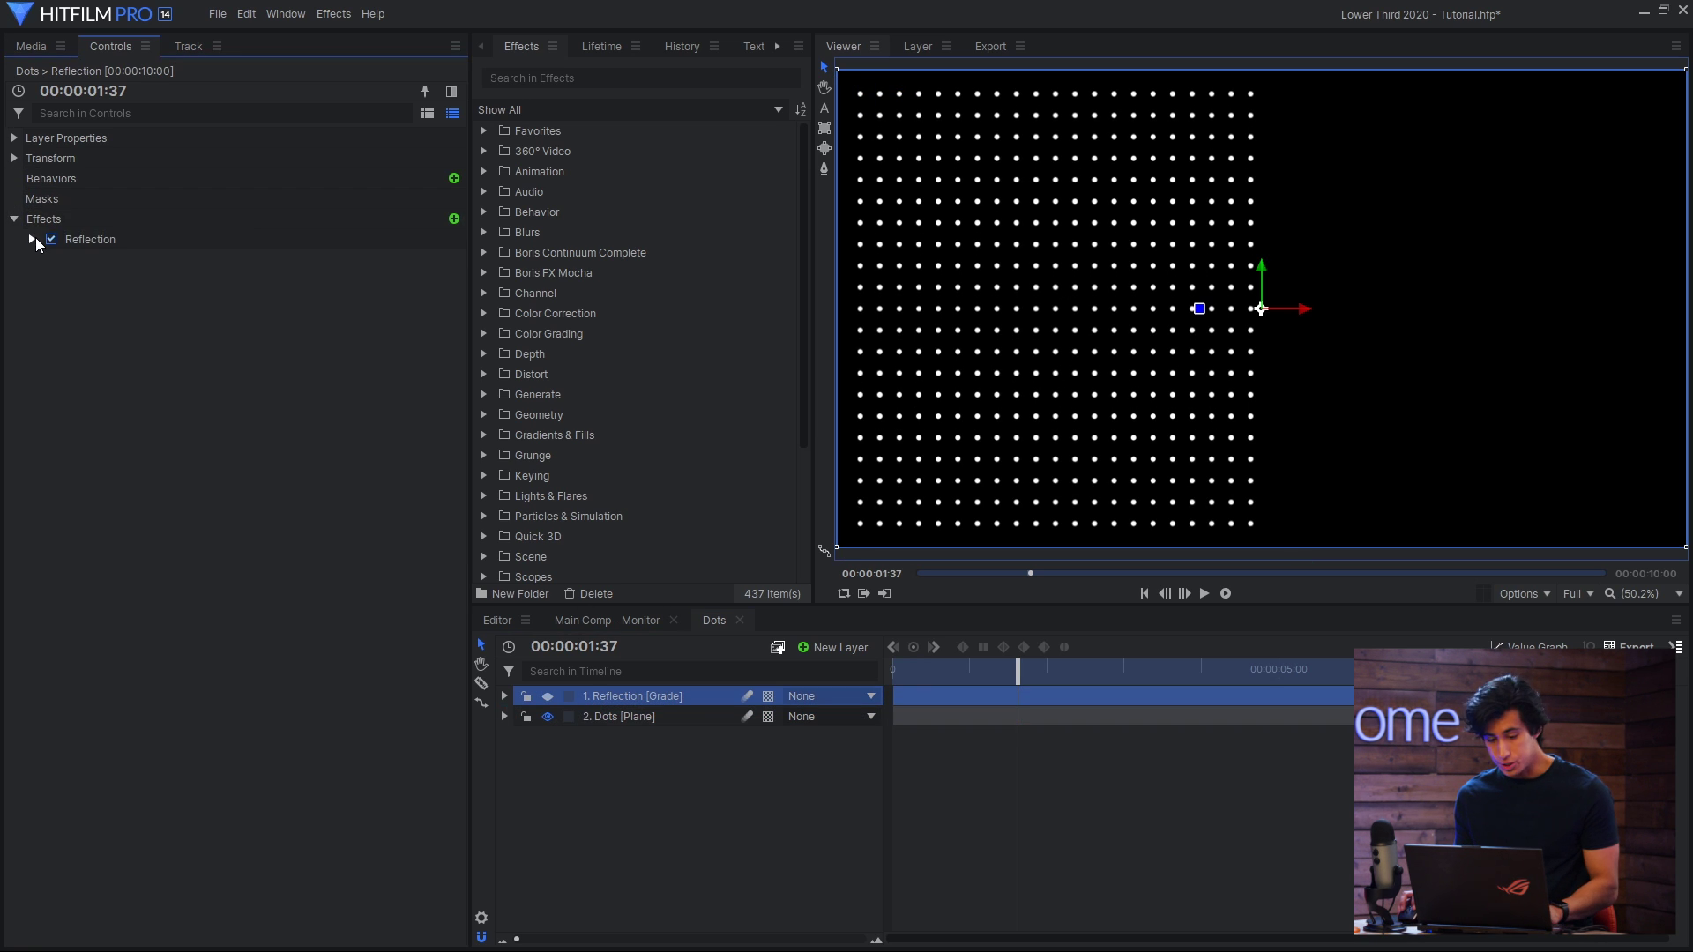
pyautogui.click(33, 239)
pyautogui.click(547, 697)
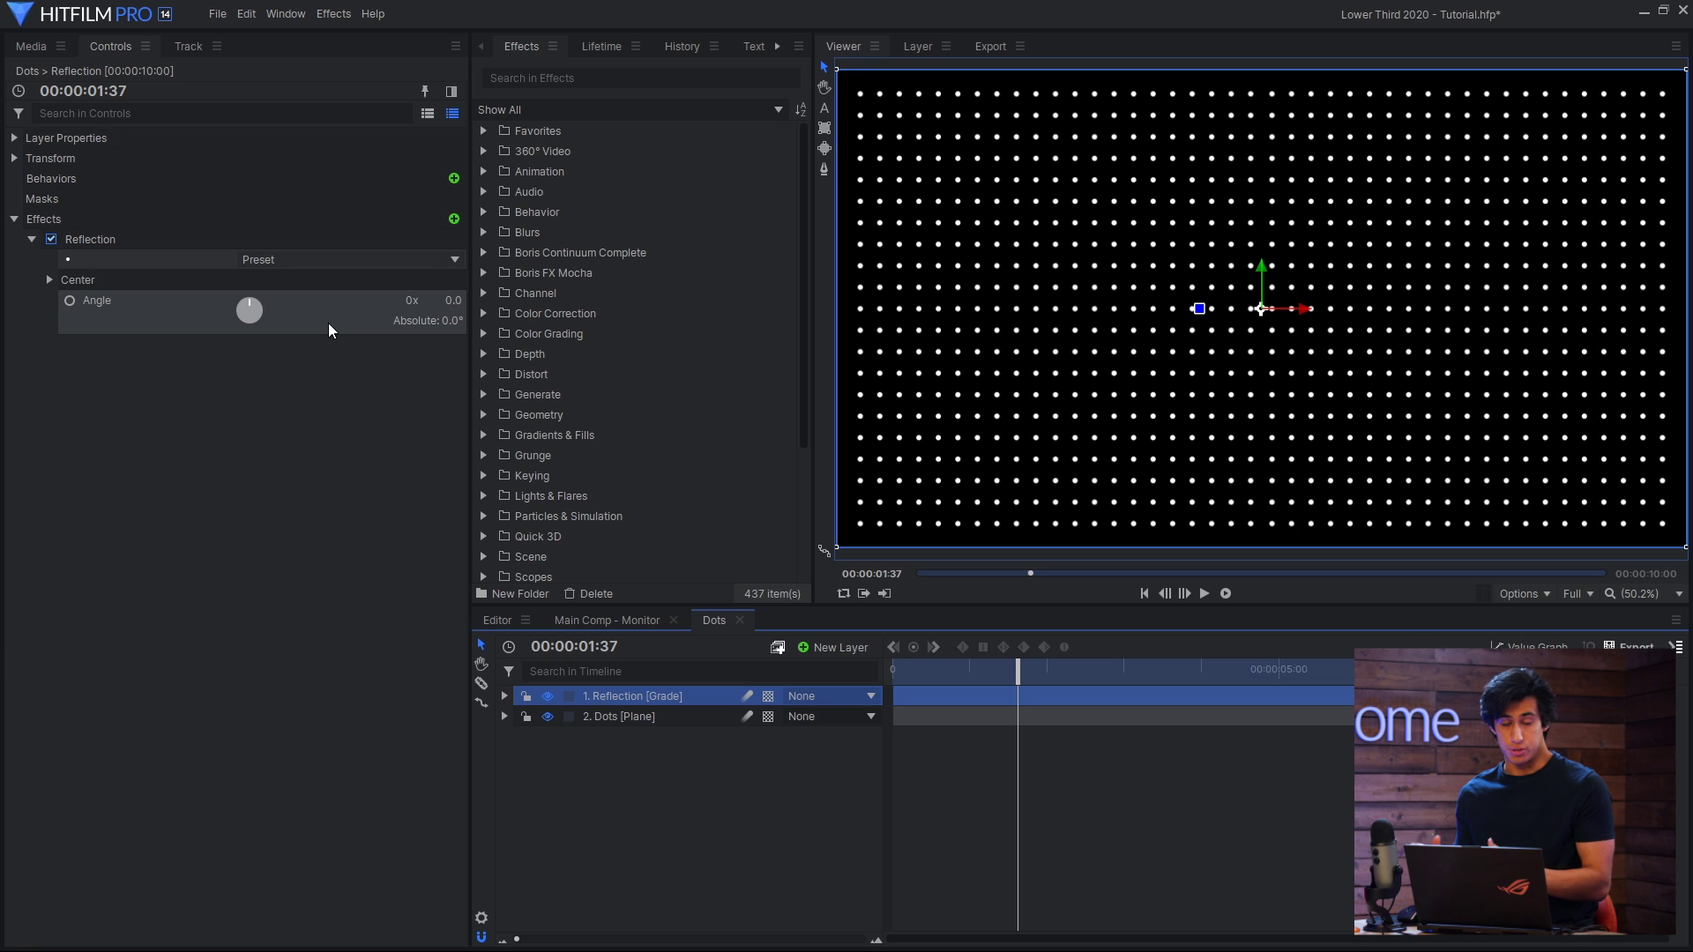
pyautogui.click(607, 620)
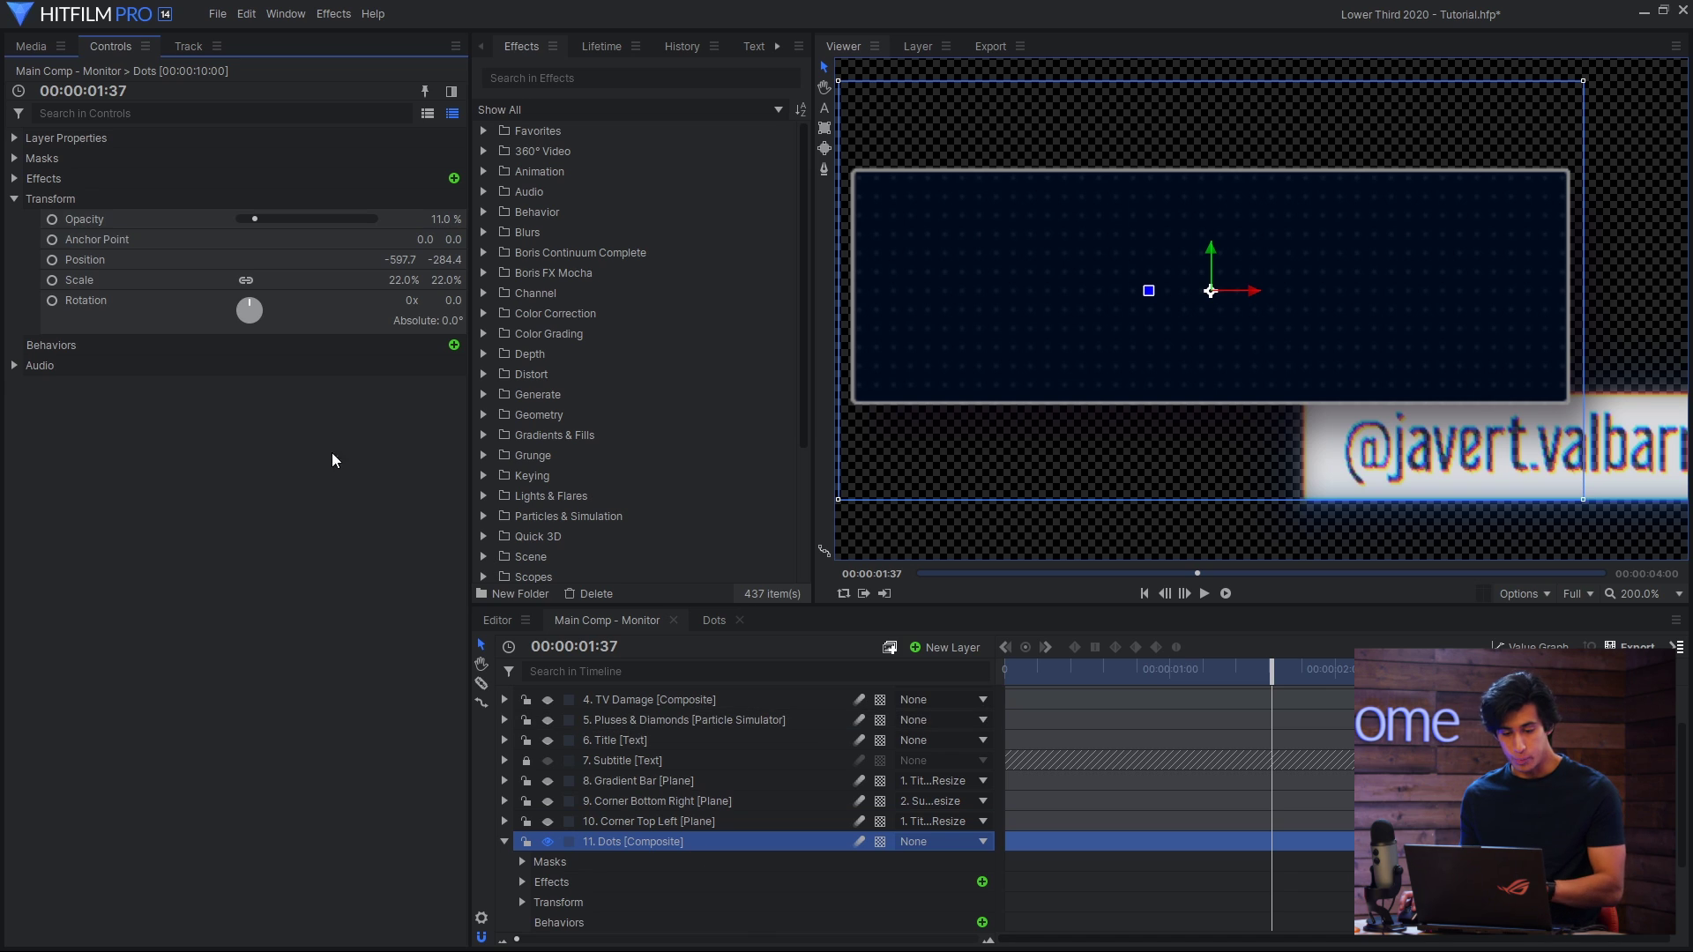
pyautogui.click(15, 159)
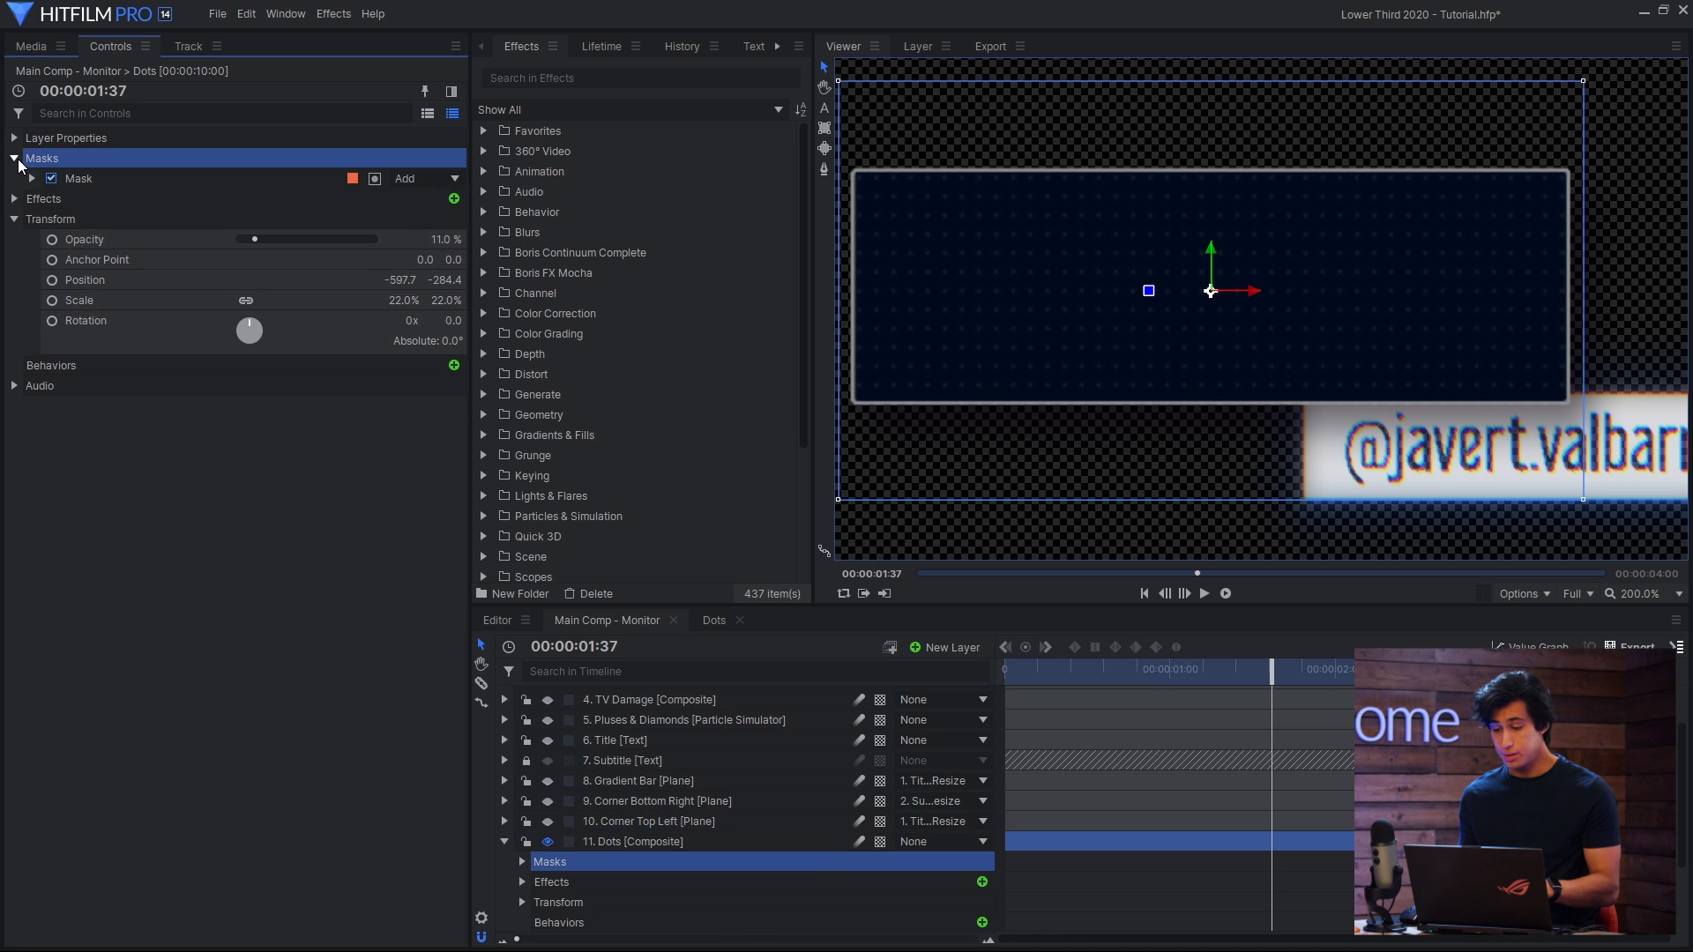
pyautogui.click(87, 178)
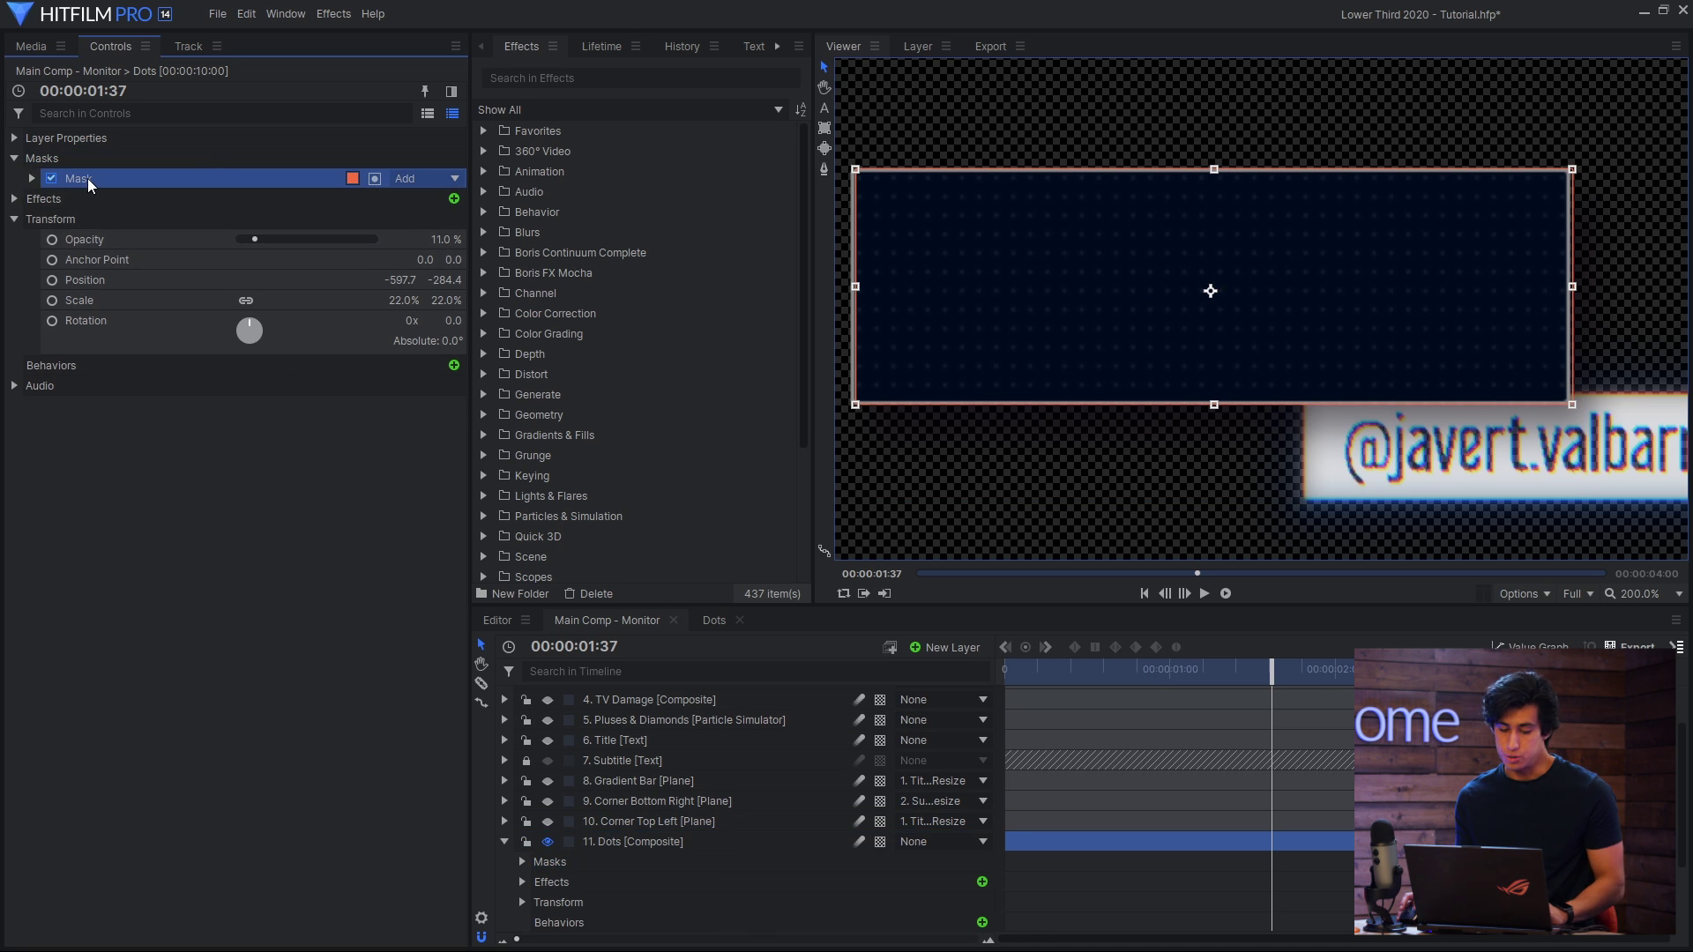
pyautogui.click(562, 825)
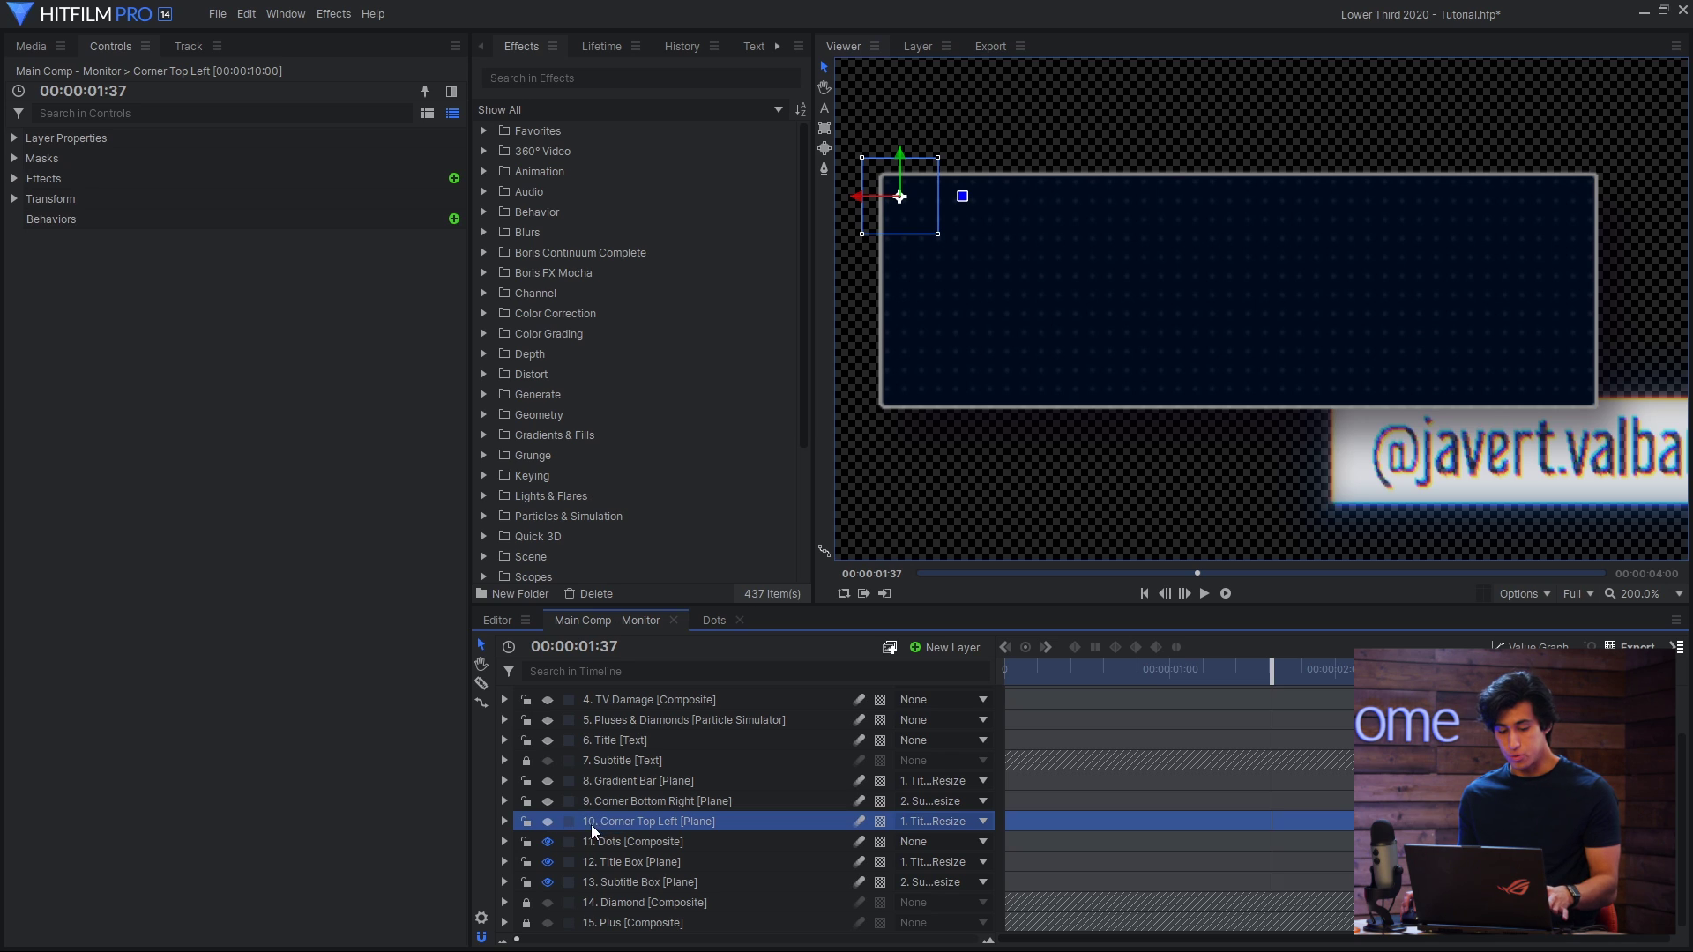
pyautogui.press('-')
pyautogui.click(15, 159)
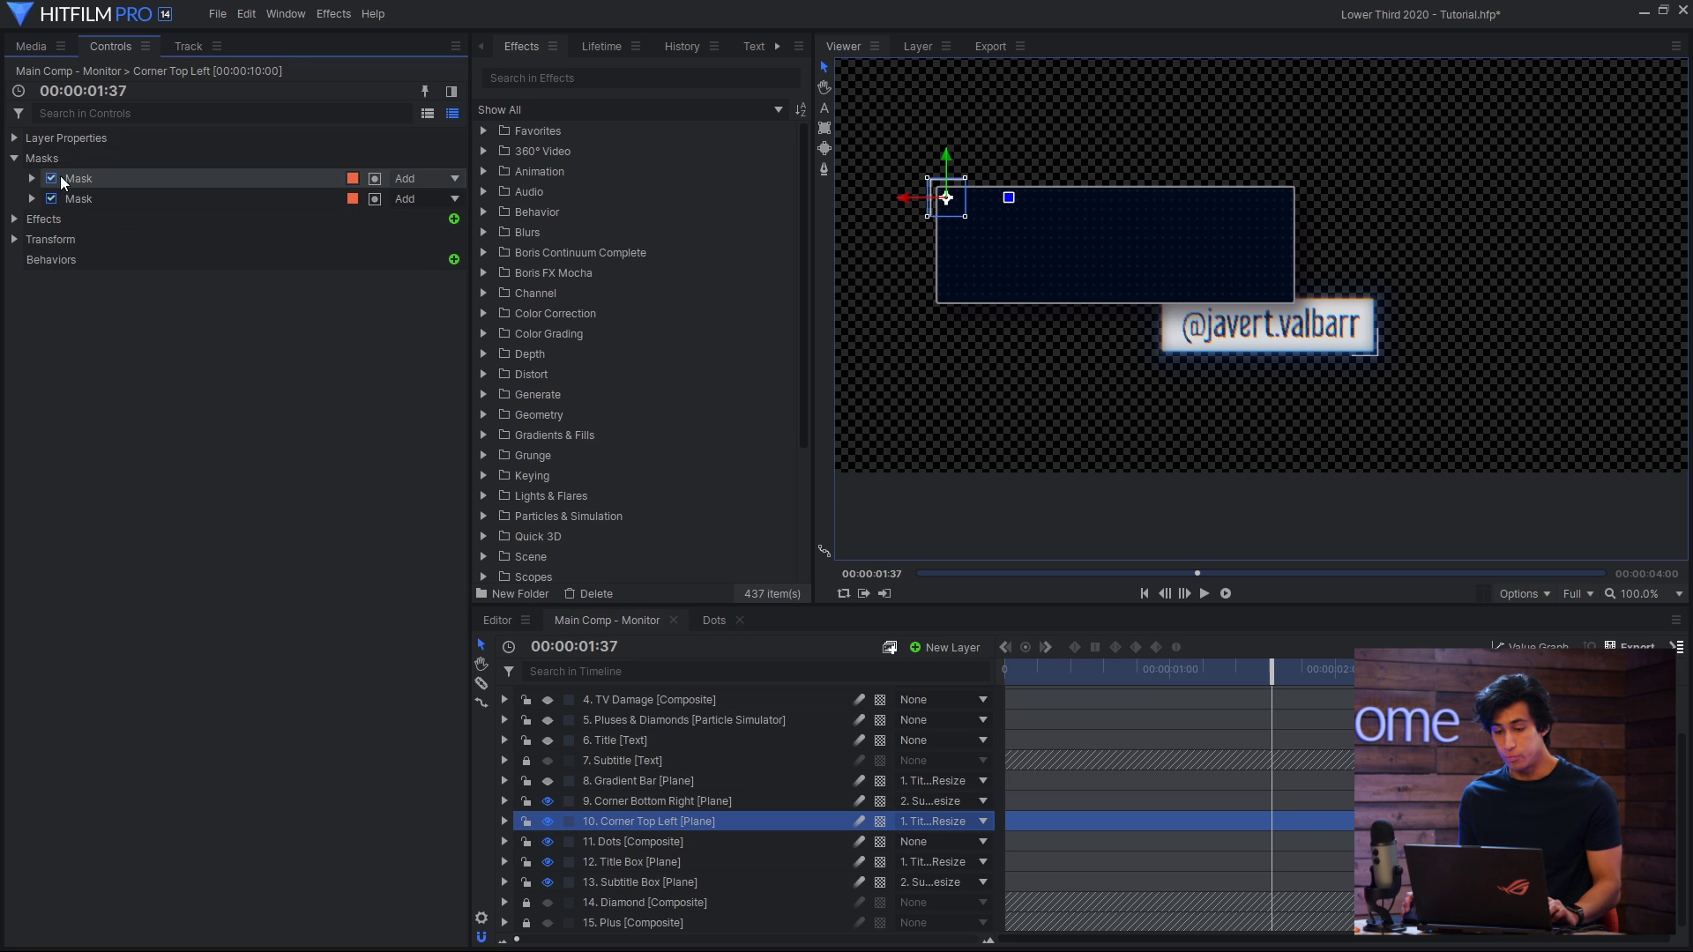
pyautogui.moveTo(63, 183); pyautogui.dragTo(109, 213)
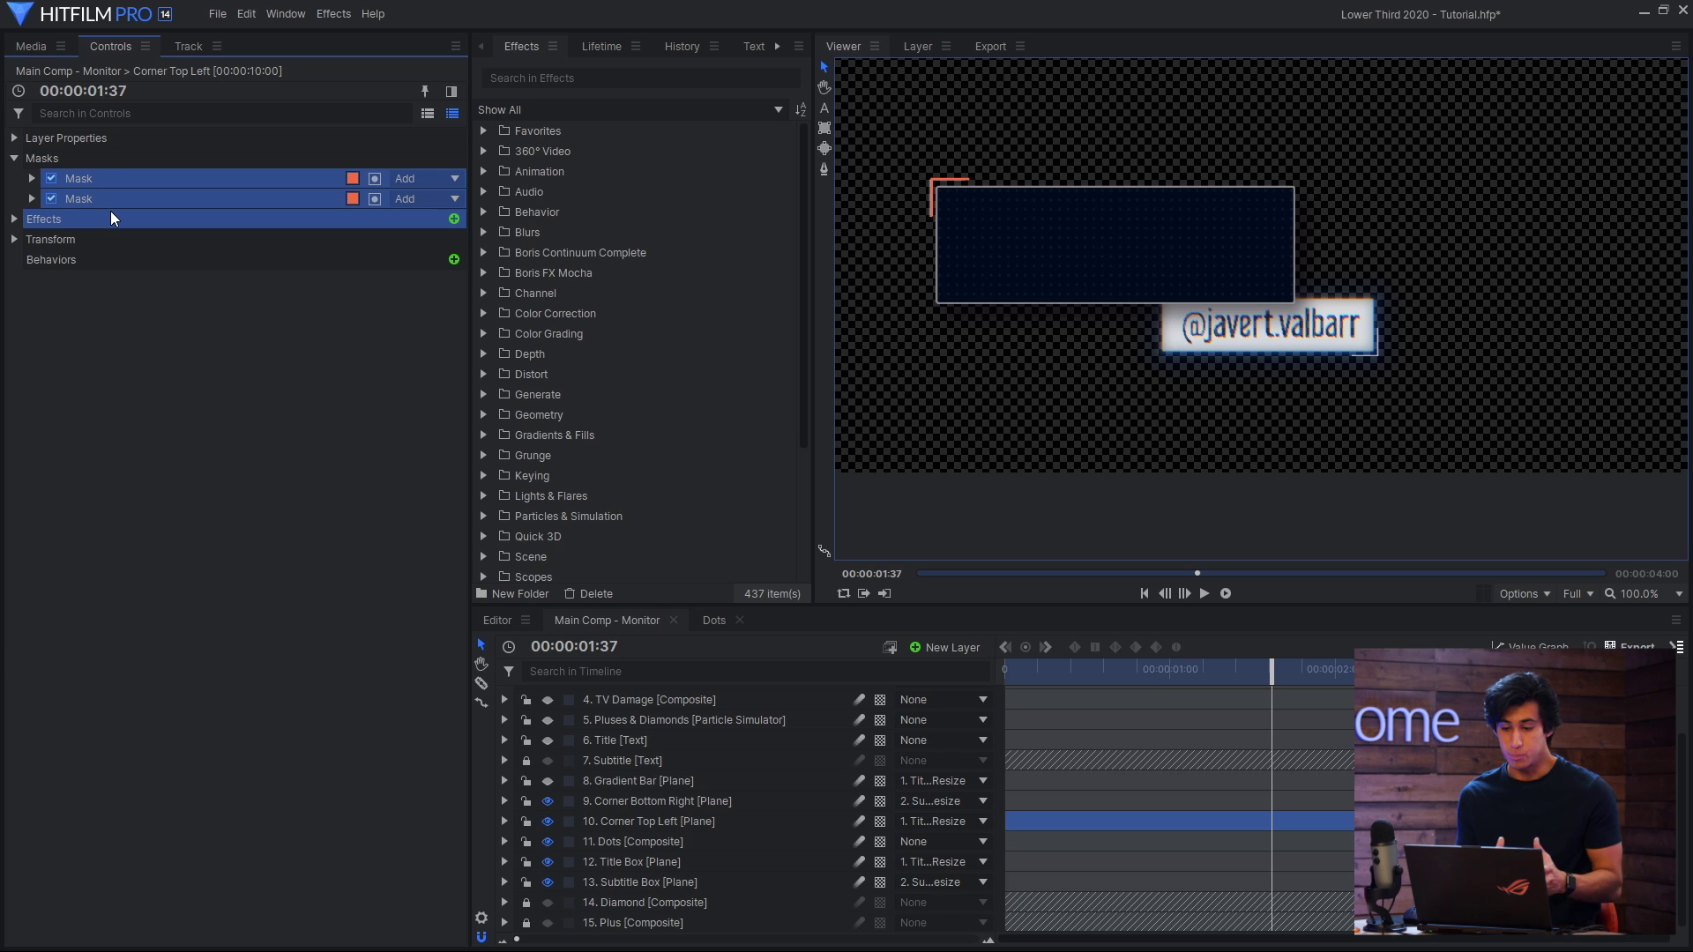
pyautogui.click(633, 783)
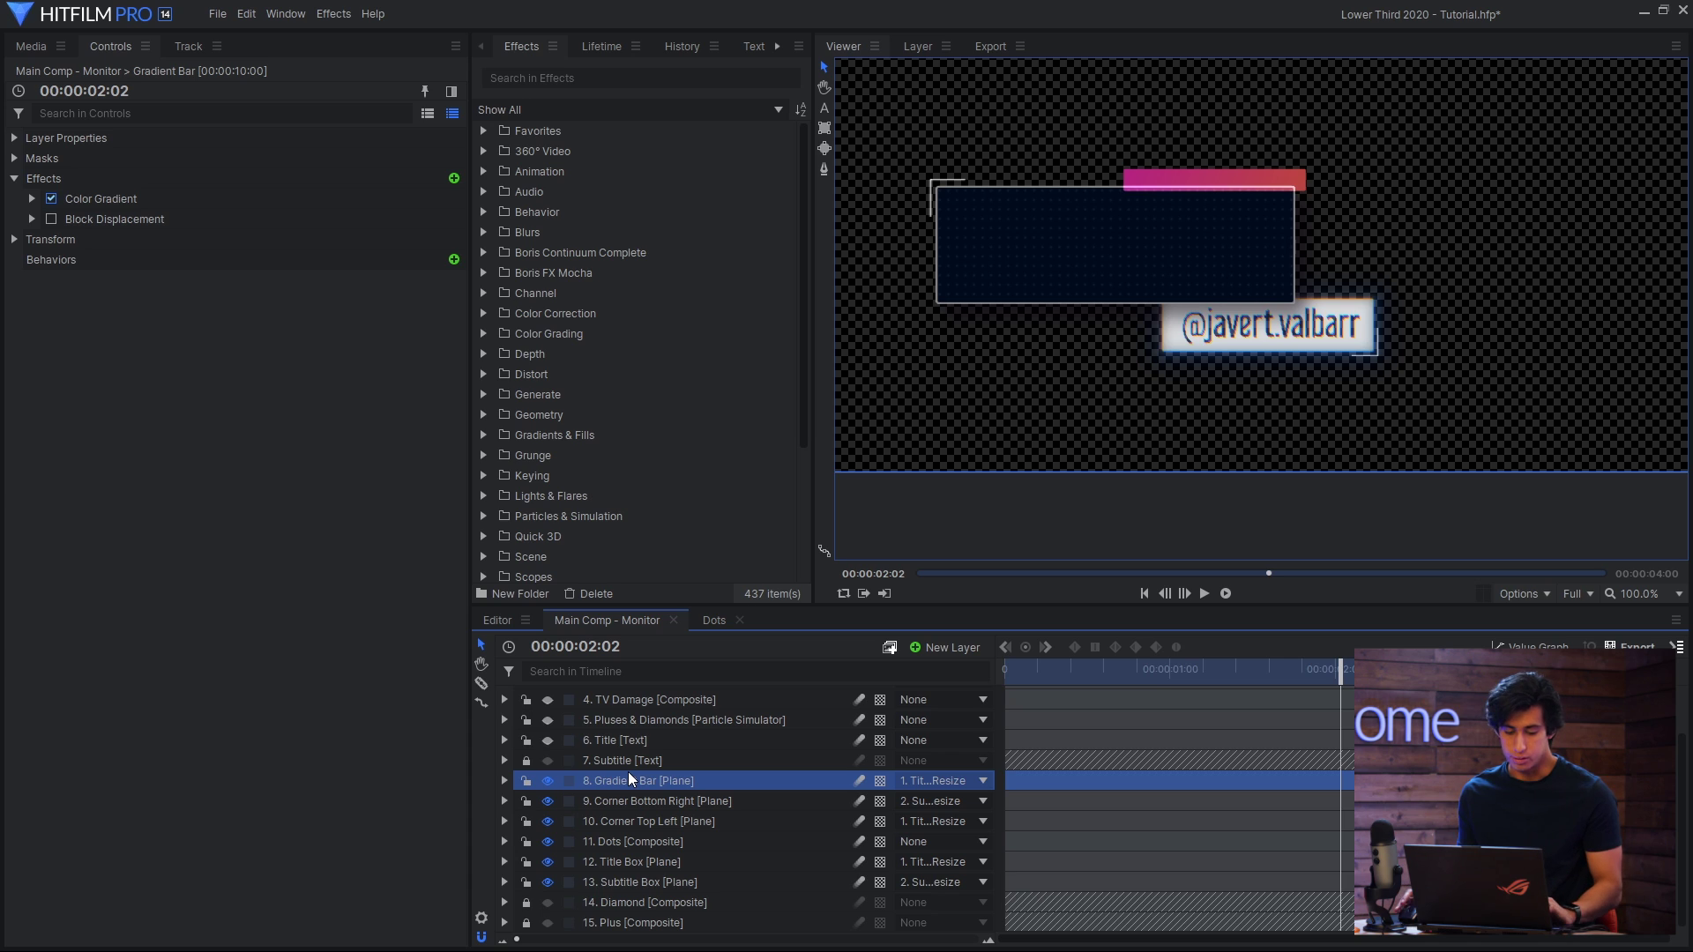
# - Jump to frame zero, reveal the Gradient Bar mask, and play the lower-third preview through
pyautogui.hotkey('ctrl', 'v')
pyautogui.click(1006, 668)
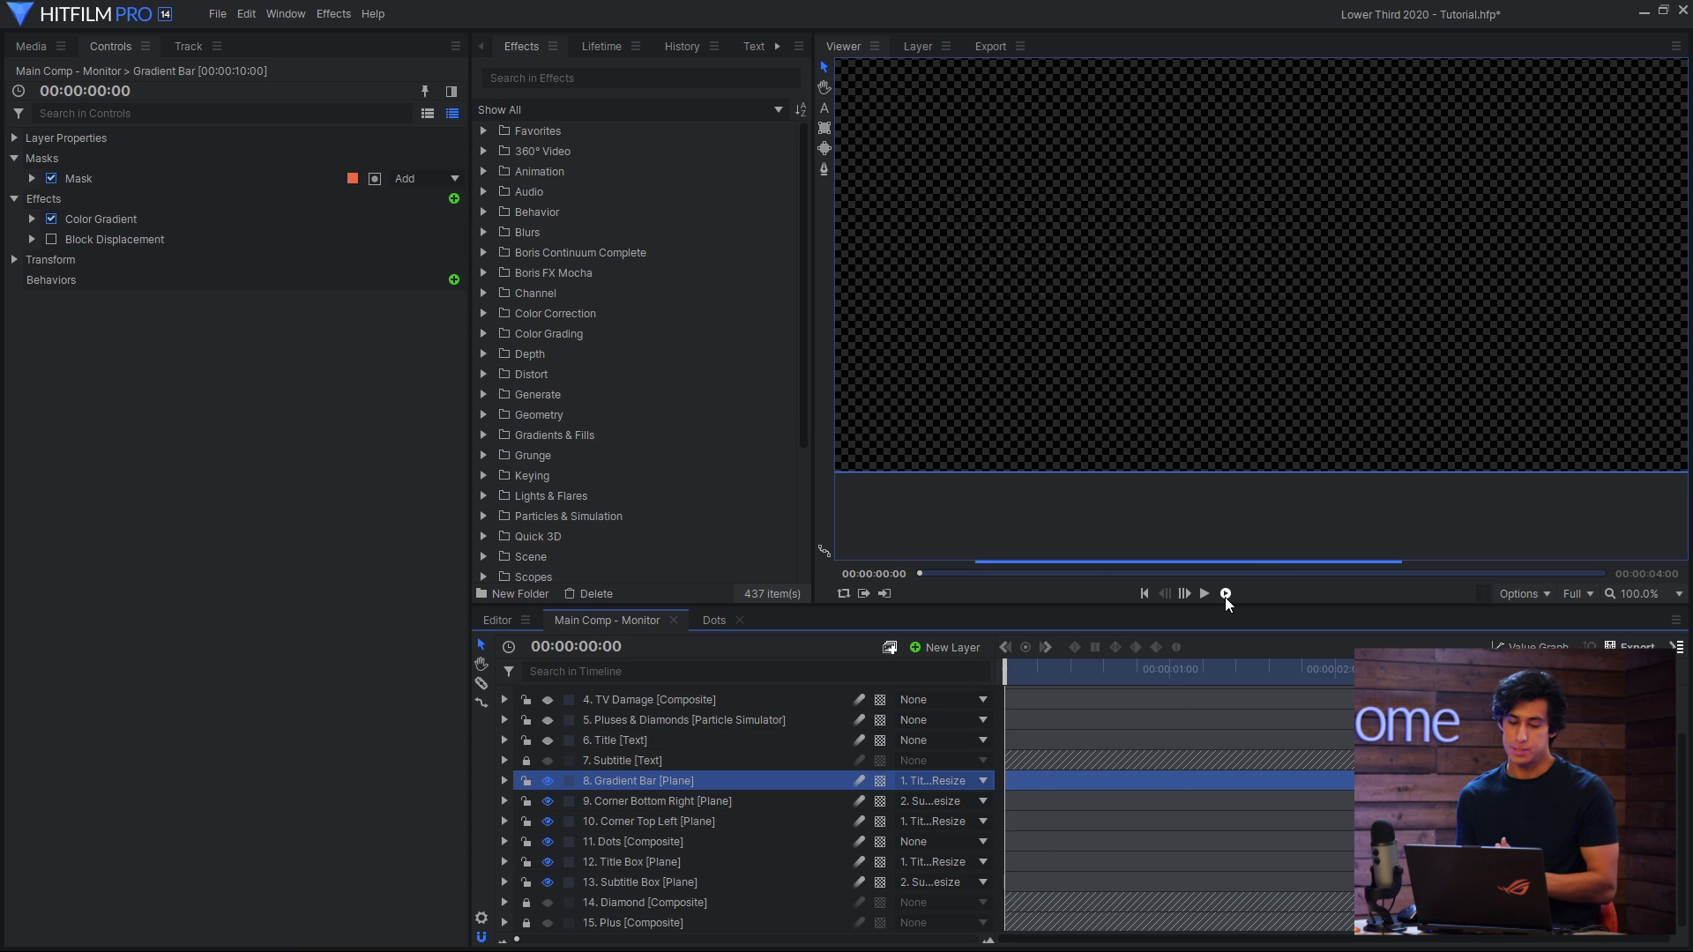
pyautogui.click(1225, 593)
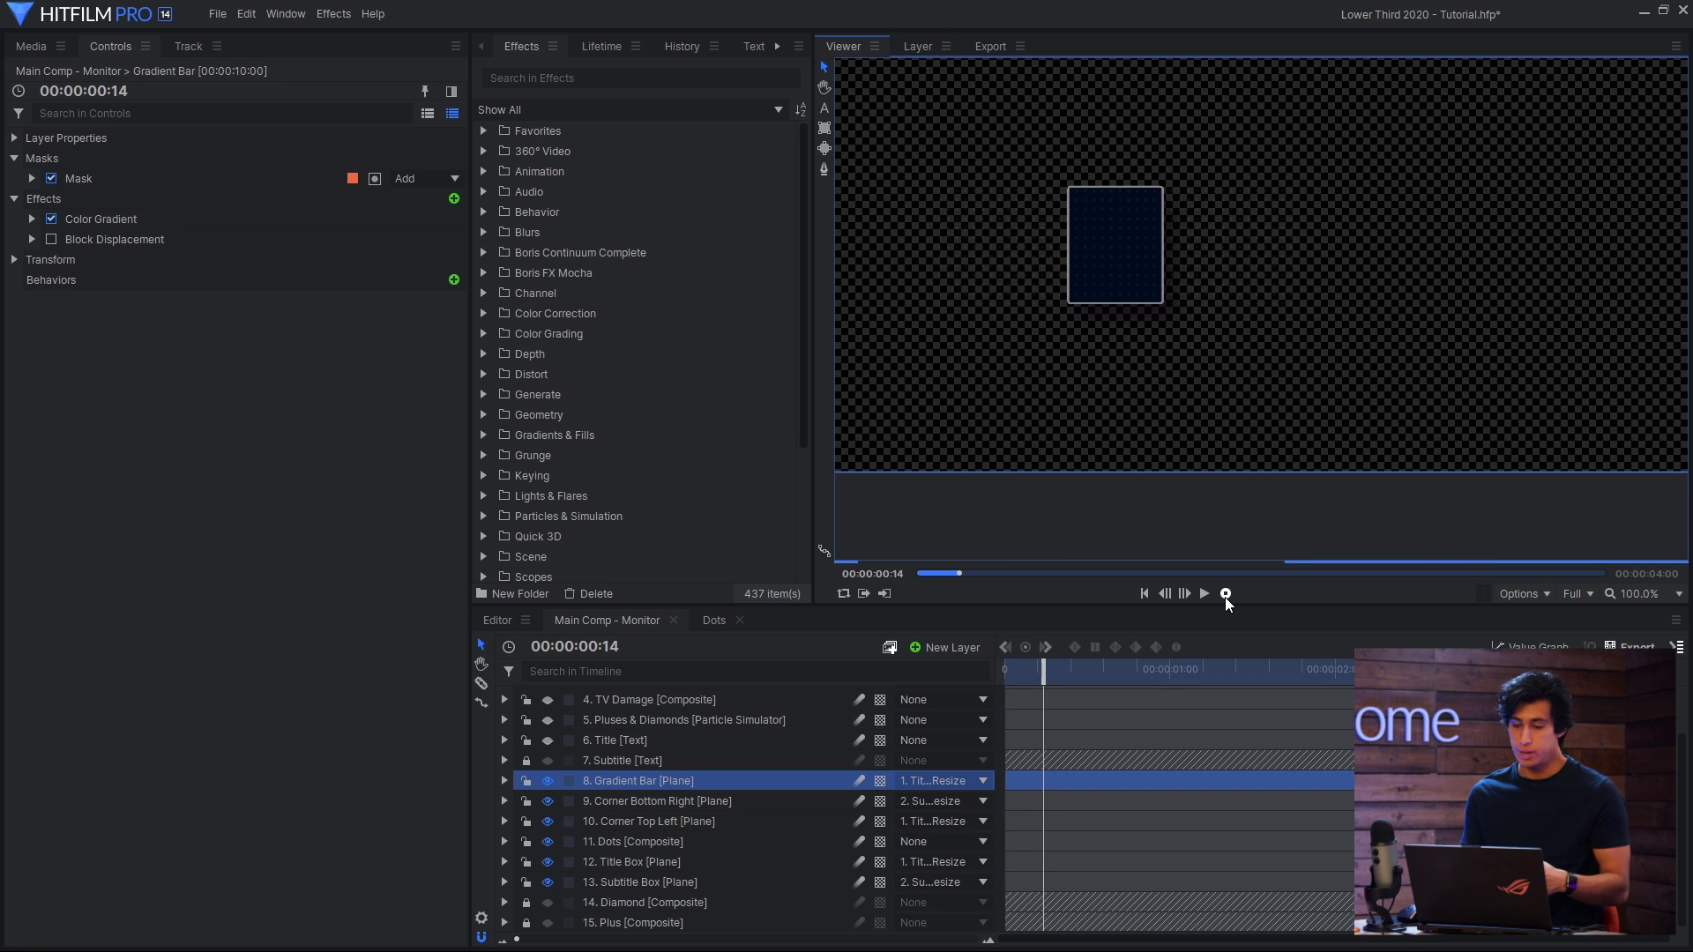
pyautogui.click(1224, 593)
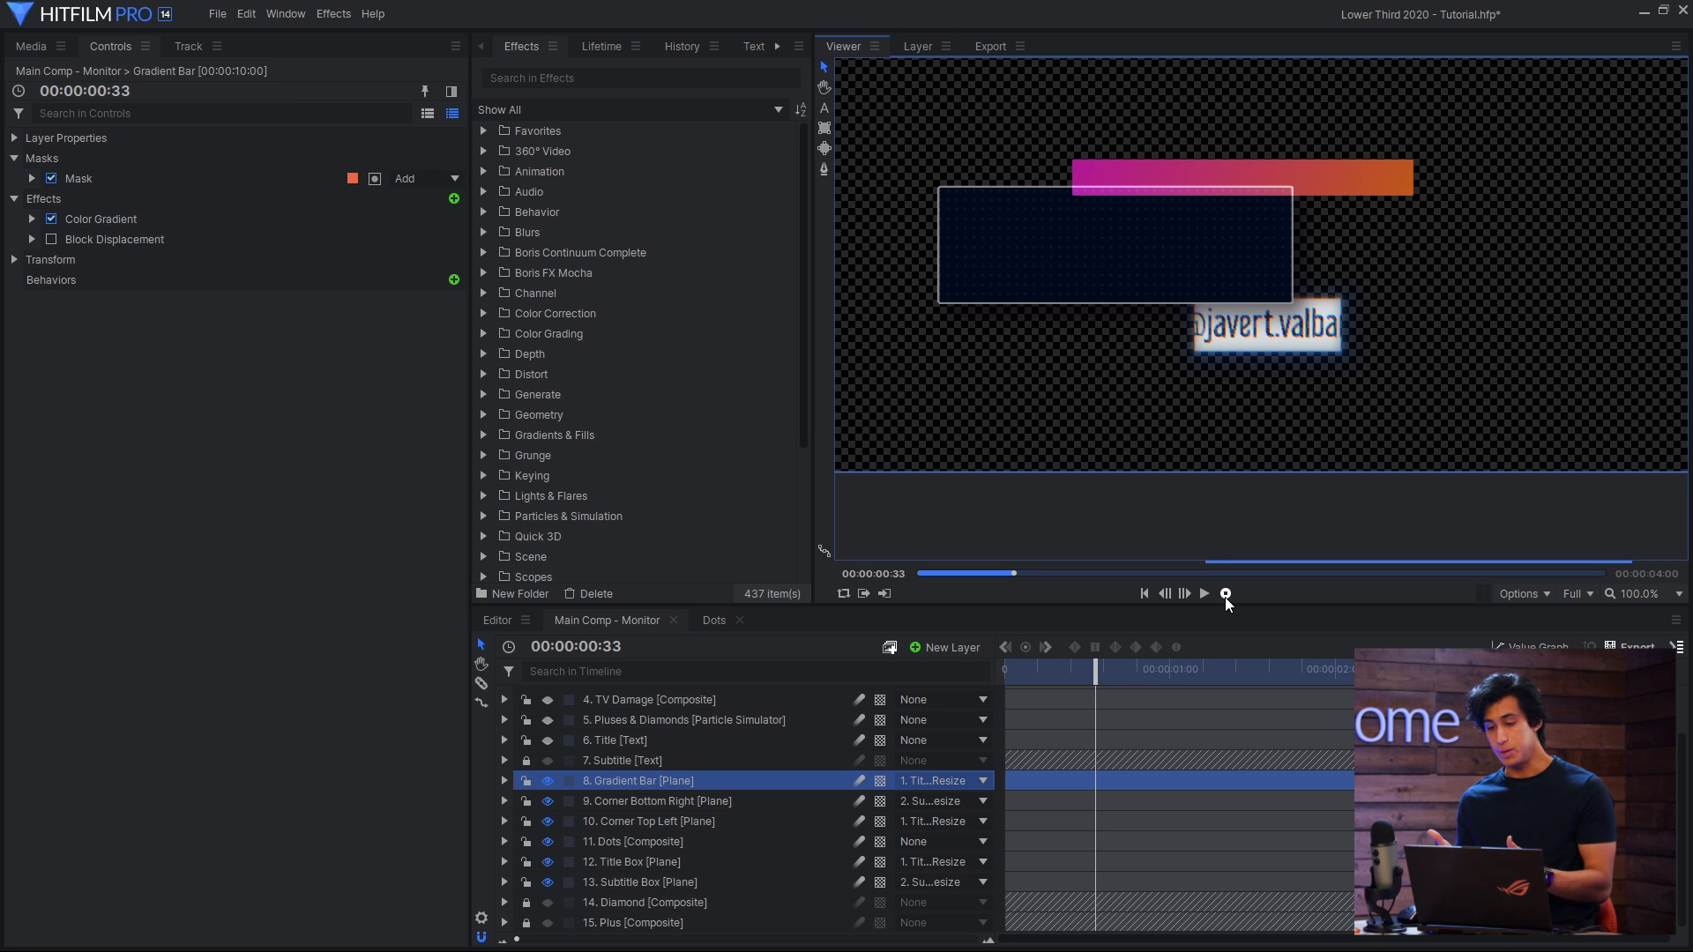
pyautogui.click(1225, 595)
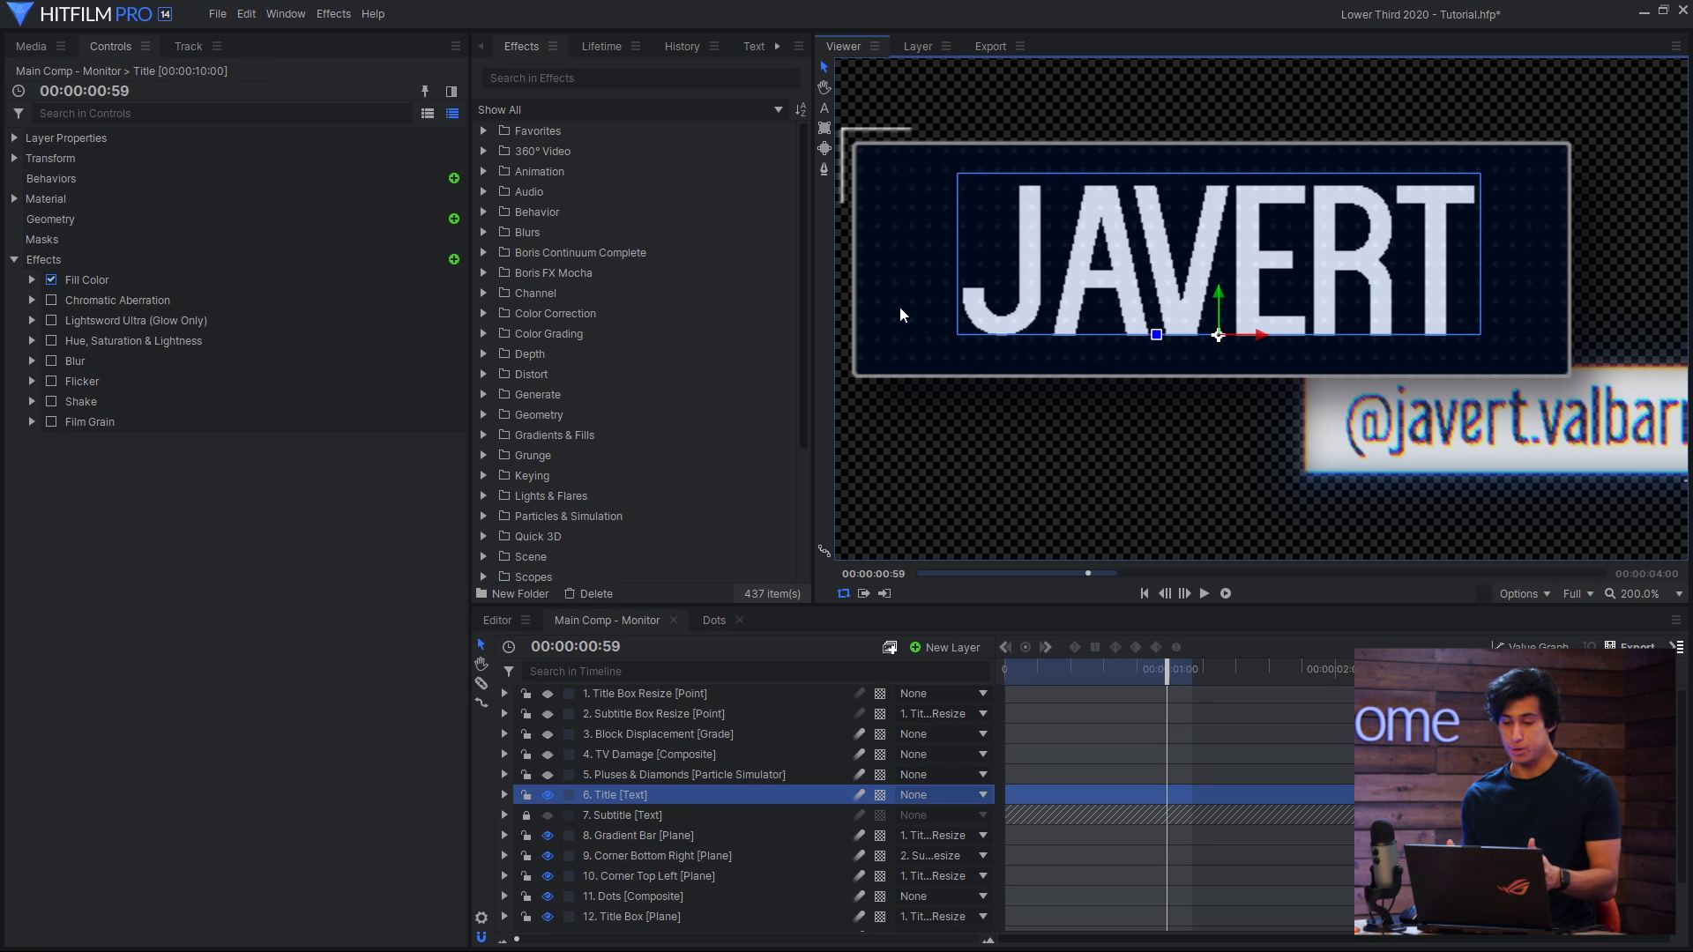
# - Turn on Chromatic Aberration, Lightsword Ultra and the red Hue, Saturation & Lightness shift on the JAVERT title
pyautogui.scroll(-2, 1201, 245)
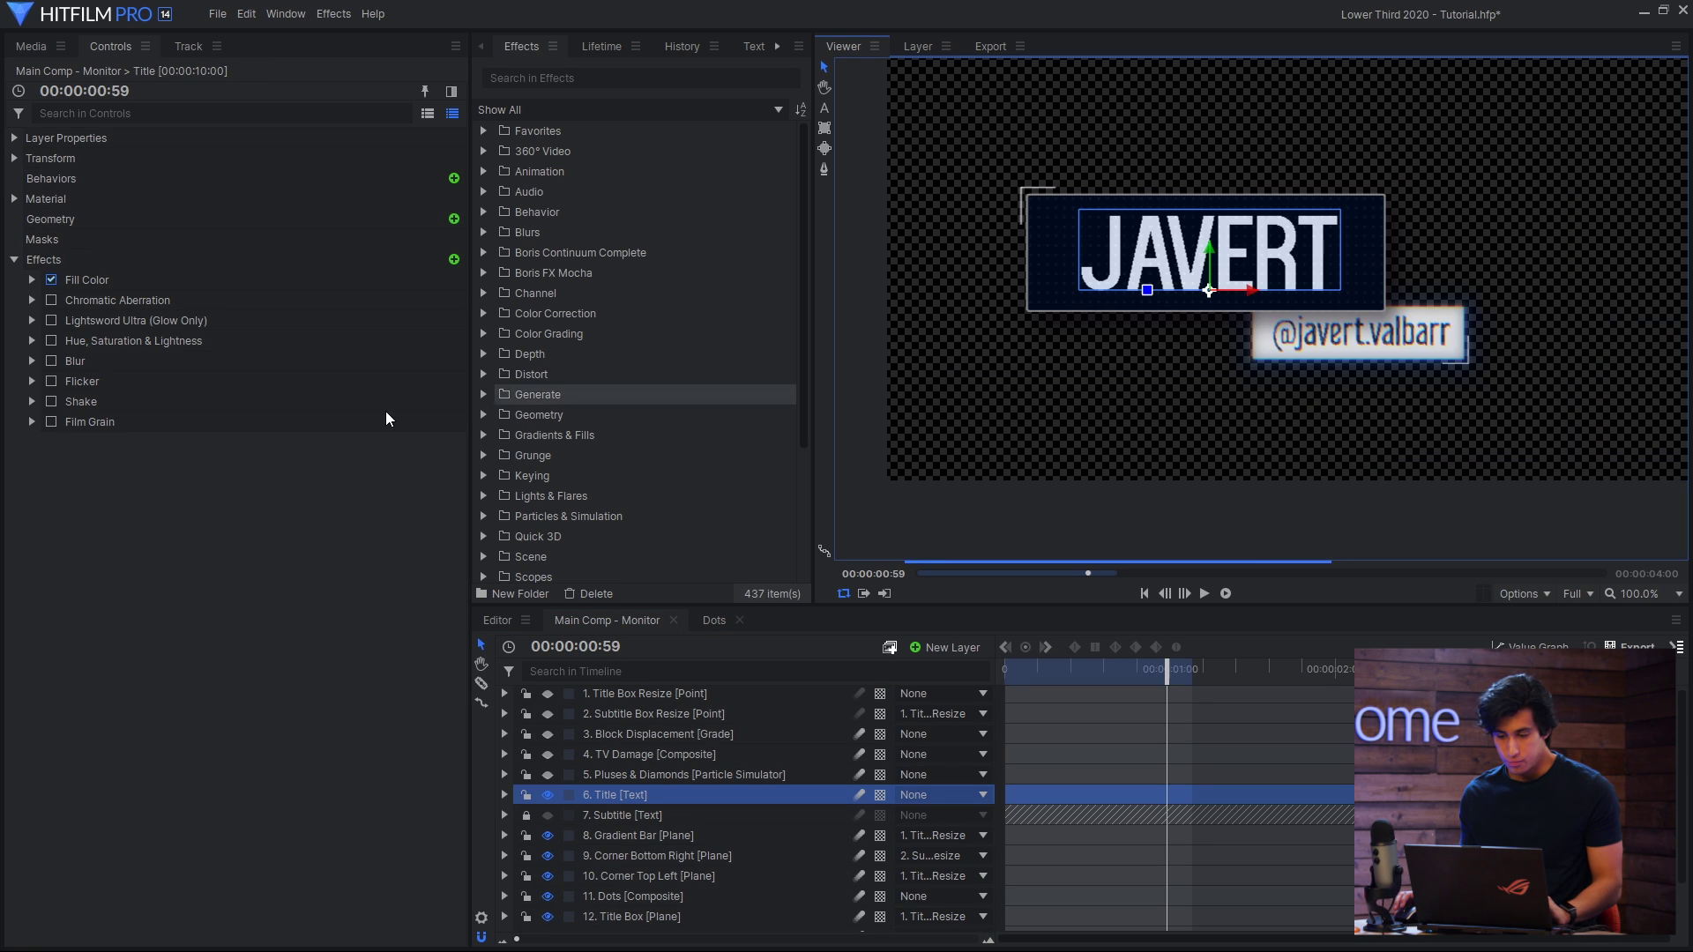
pyautogui.press('=')
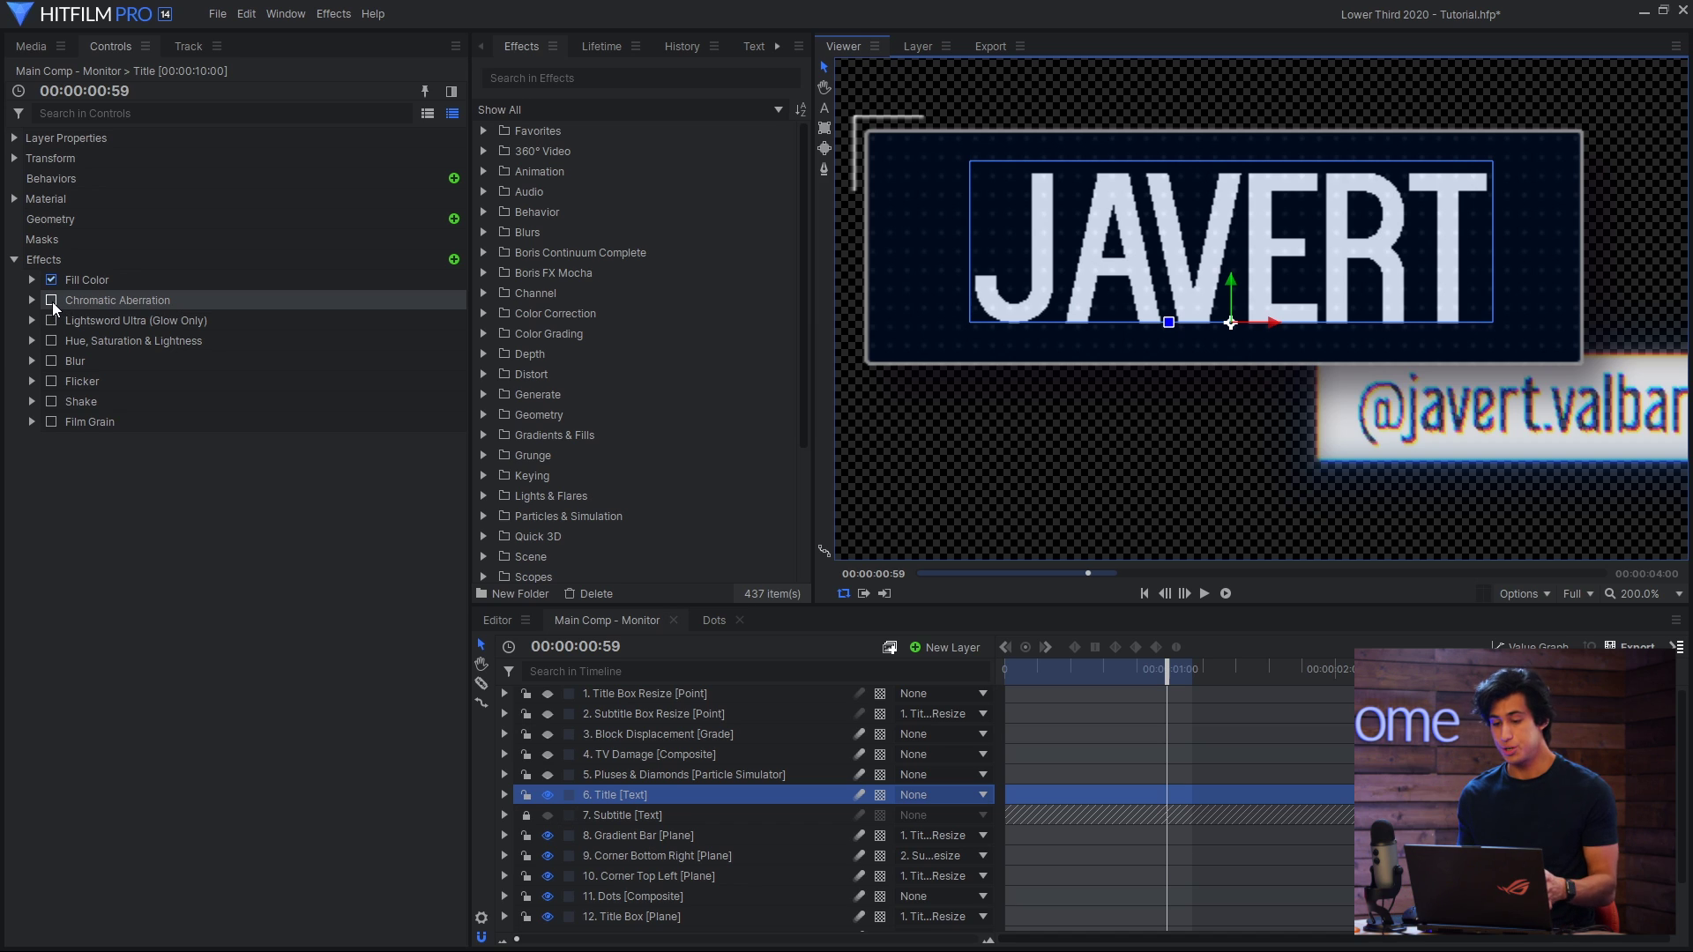
pyautogui.click(51, 301)
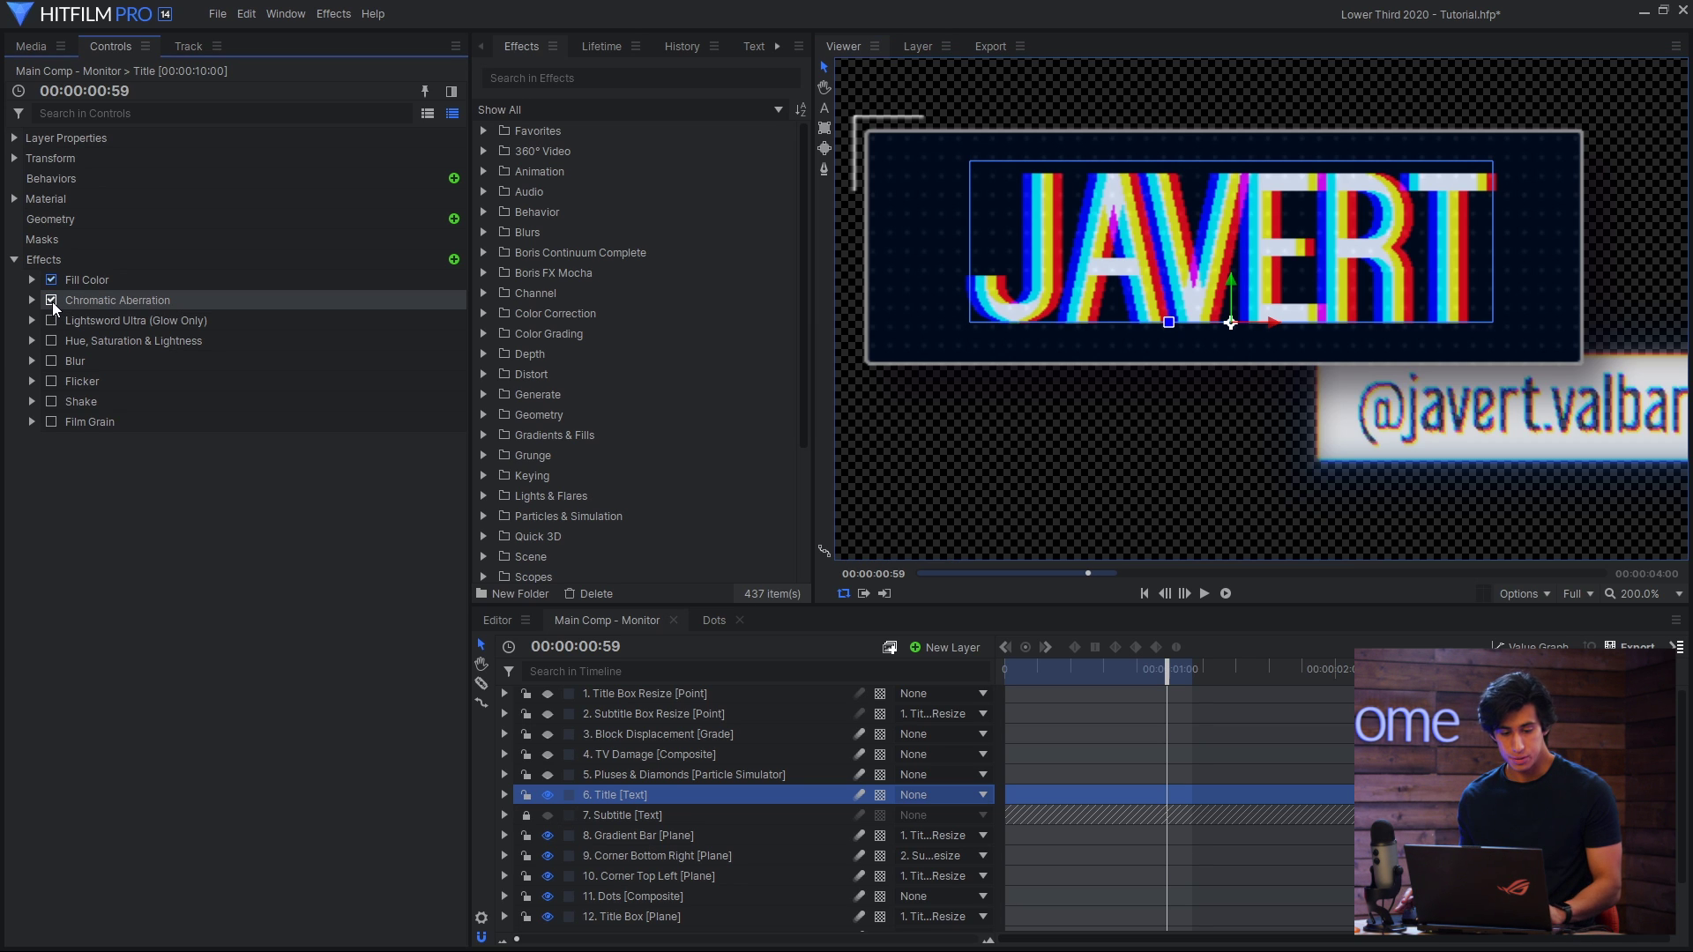
pyautogui.click(51, 321)
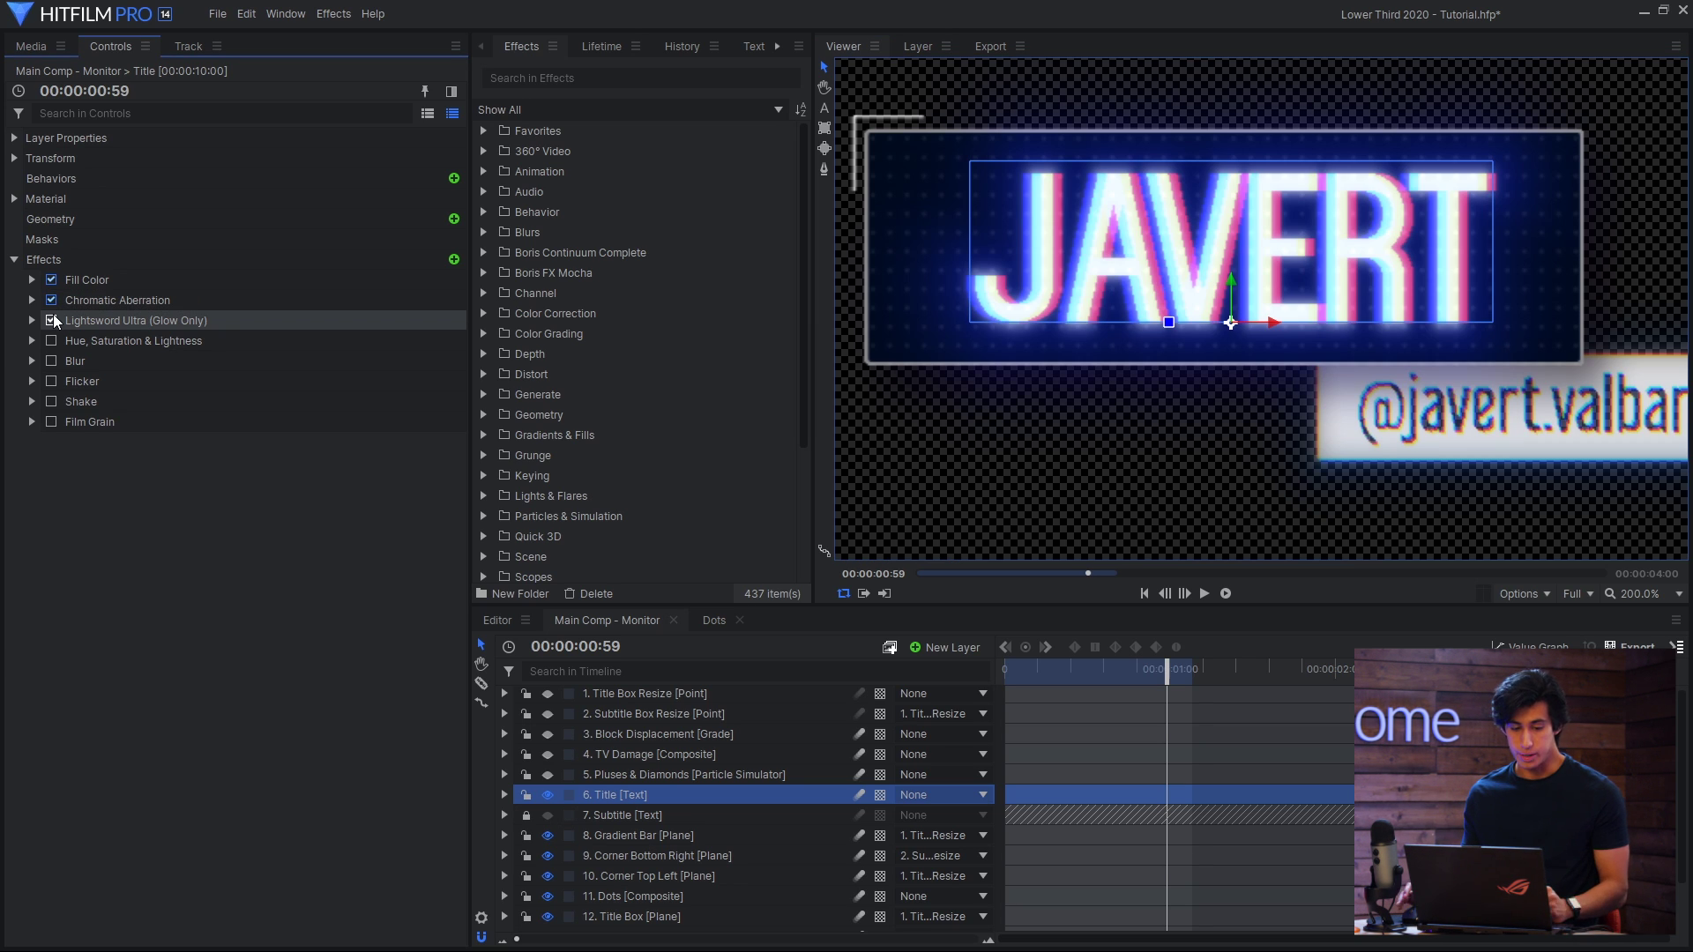
pyautogui.click(56, 341)
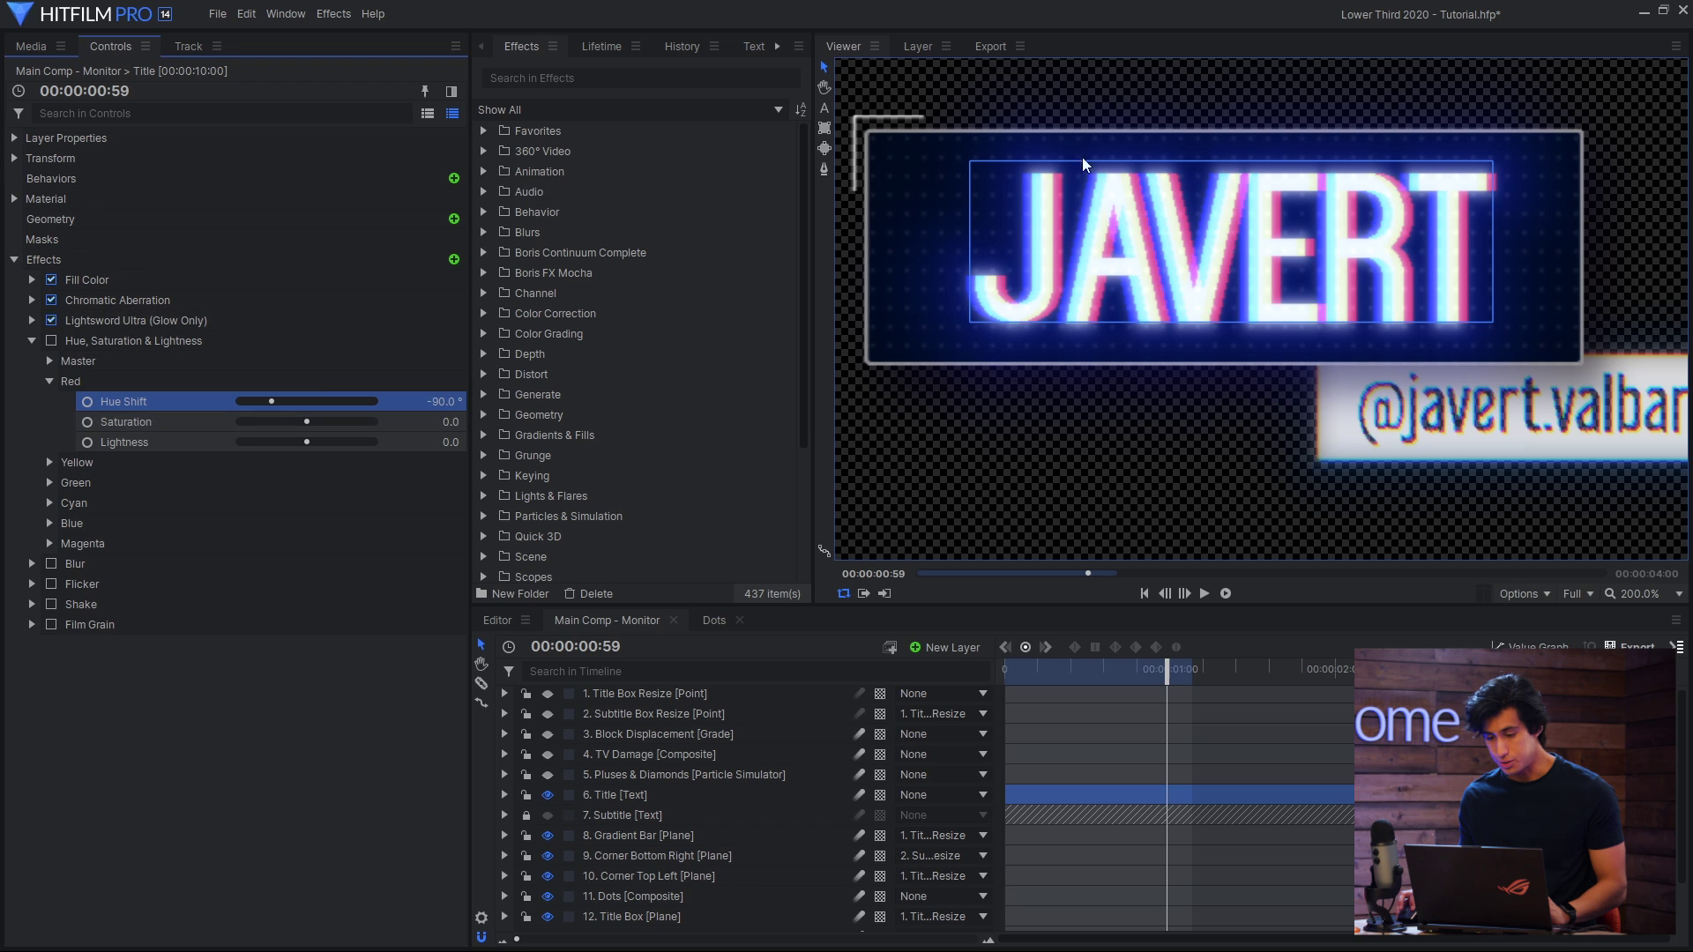
pyautogui.click(52, 341)
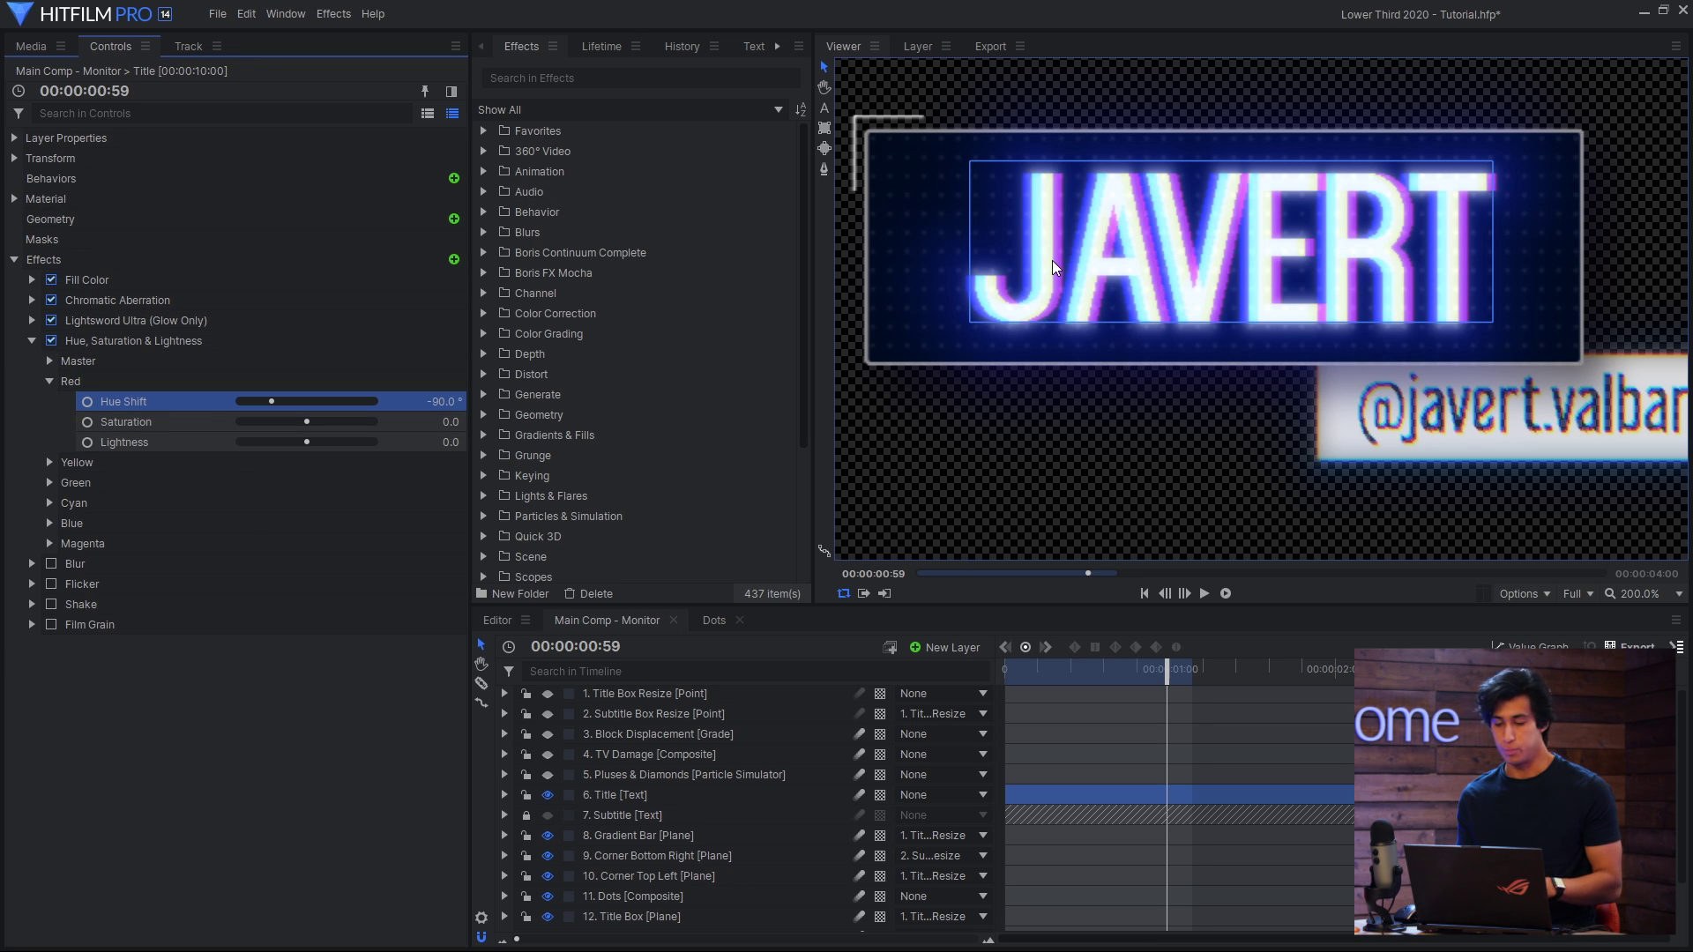
pyautogui.click(33, 341)
# - Switch on the title's Blur, Flicker, Shake and Film Grain effects
pyautogui.click(48, 362)
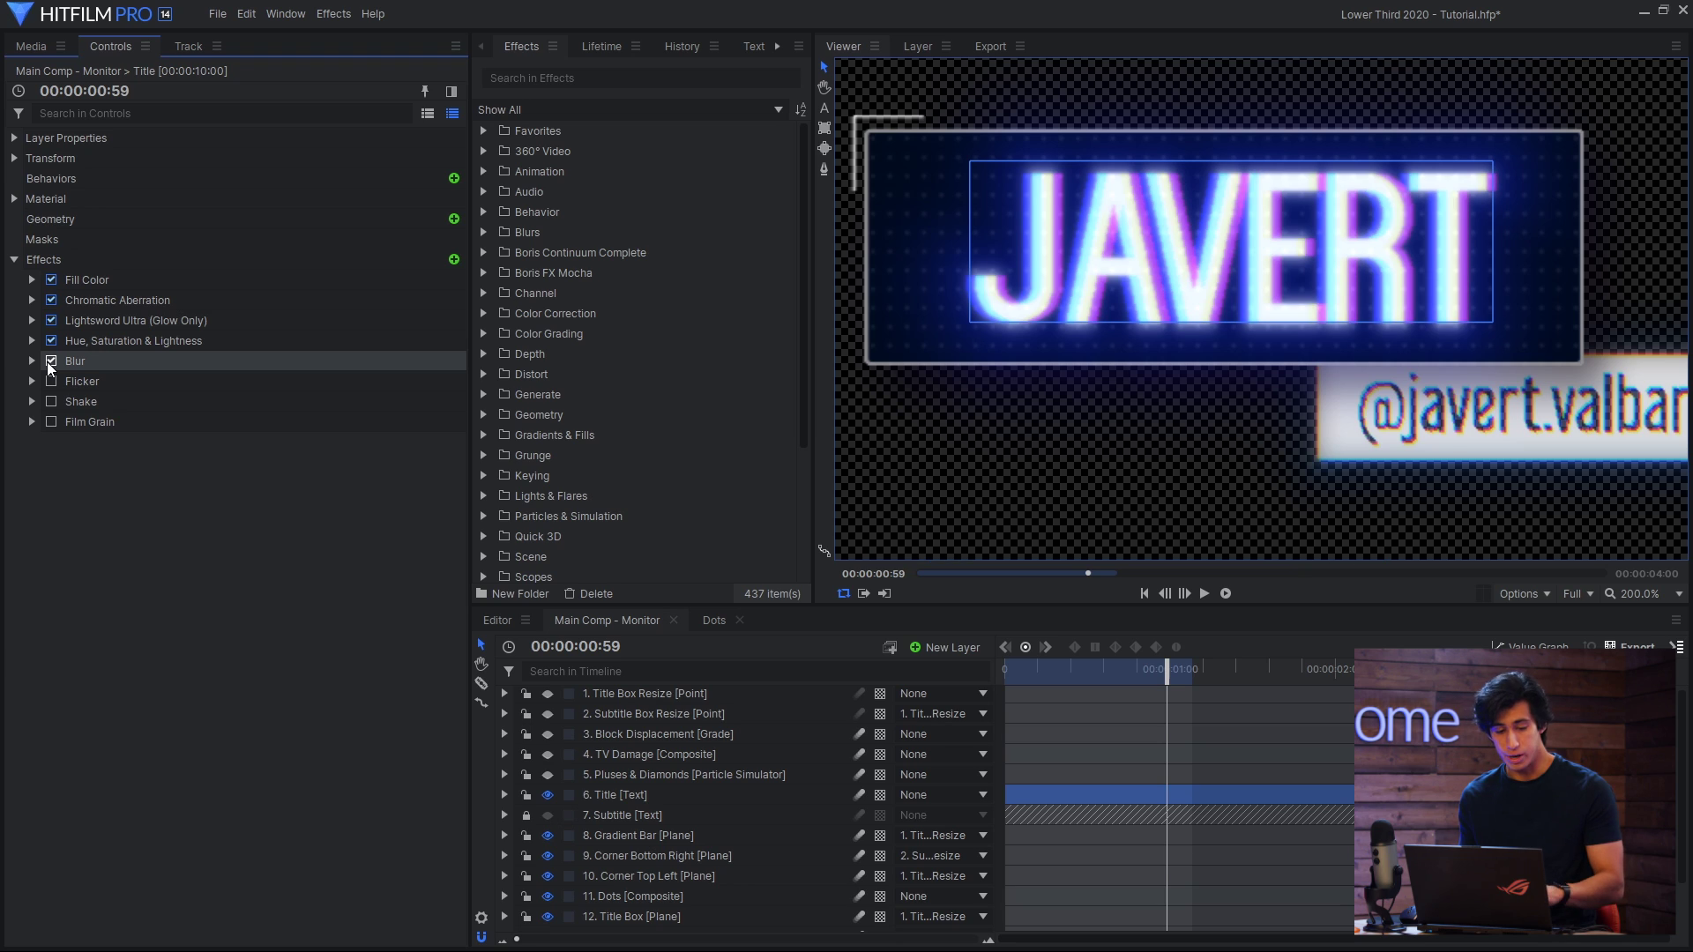
pyautogui.click(51, 381)
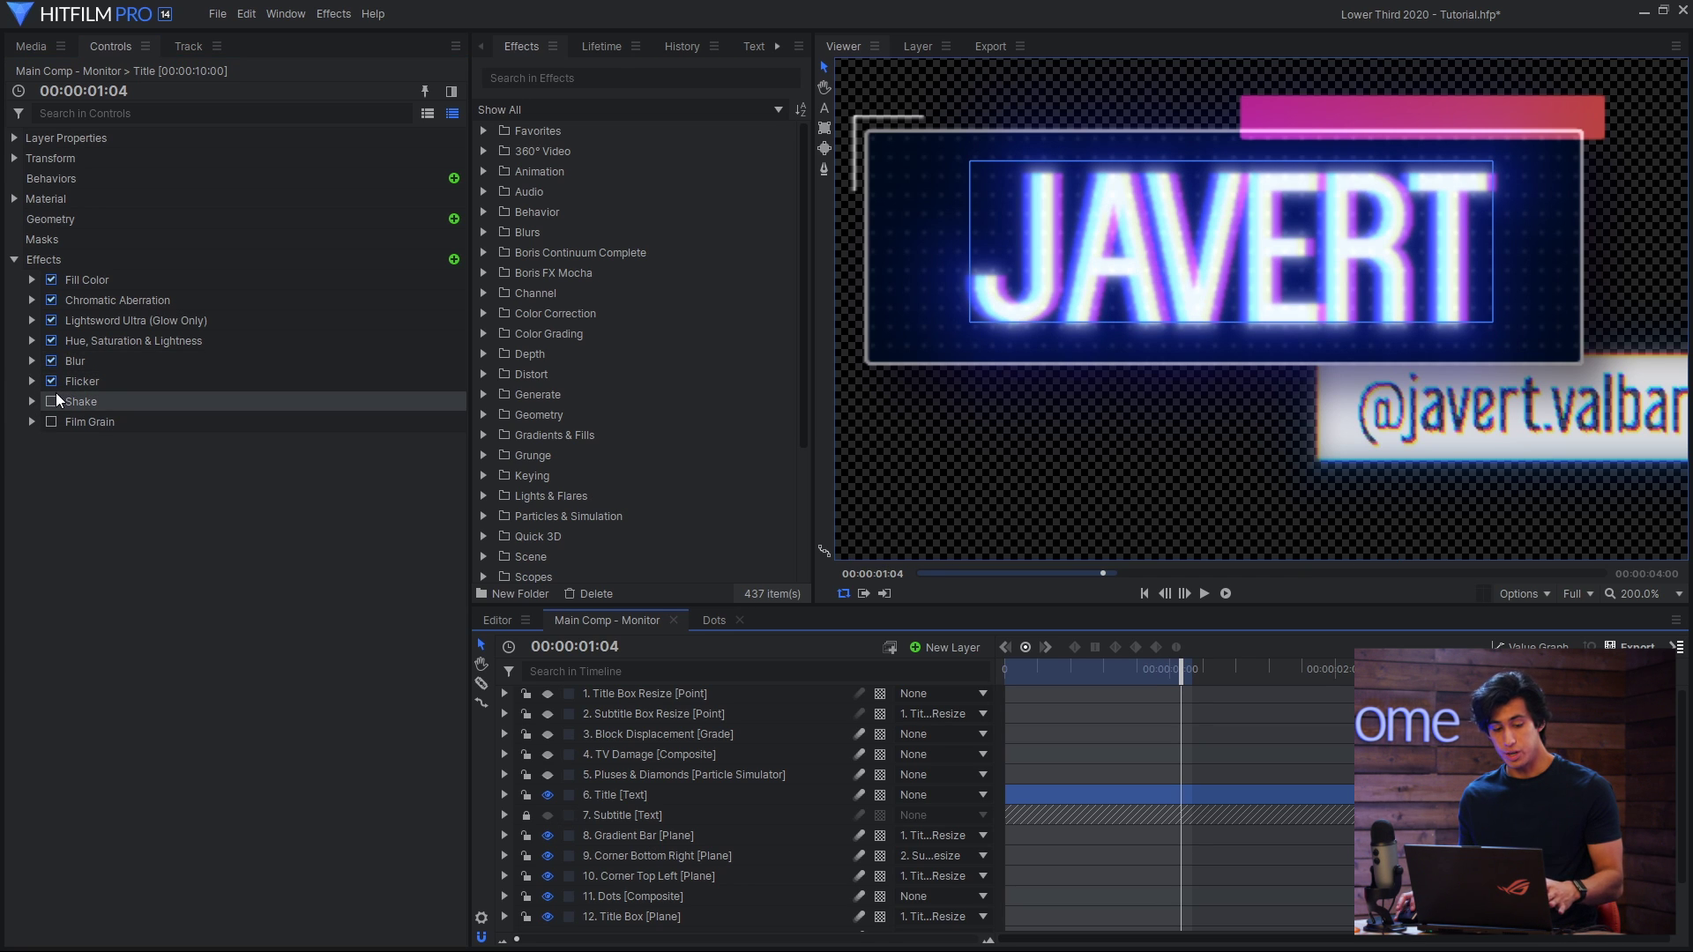
pyautogui.click(52, 403)
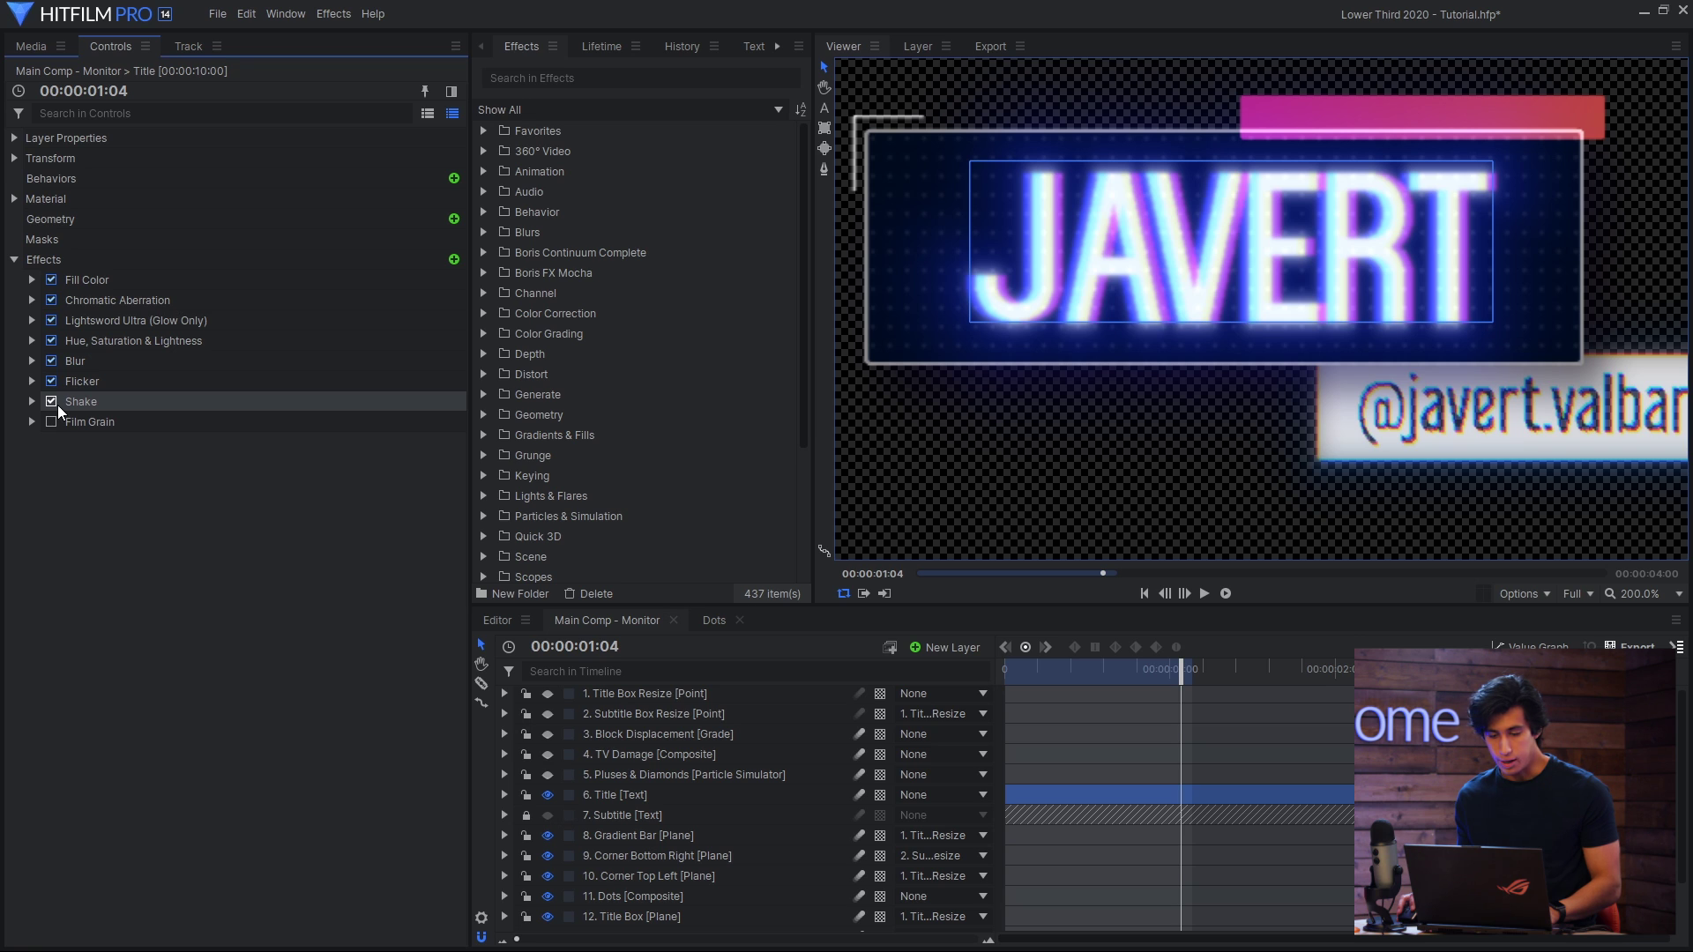
pyautogui.click(51, 422)
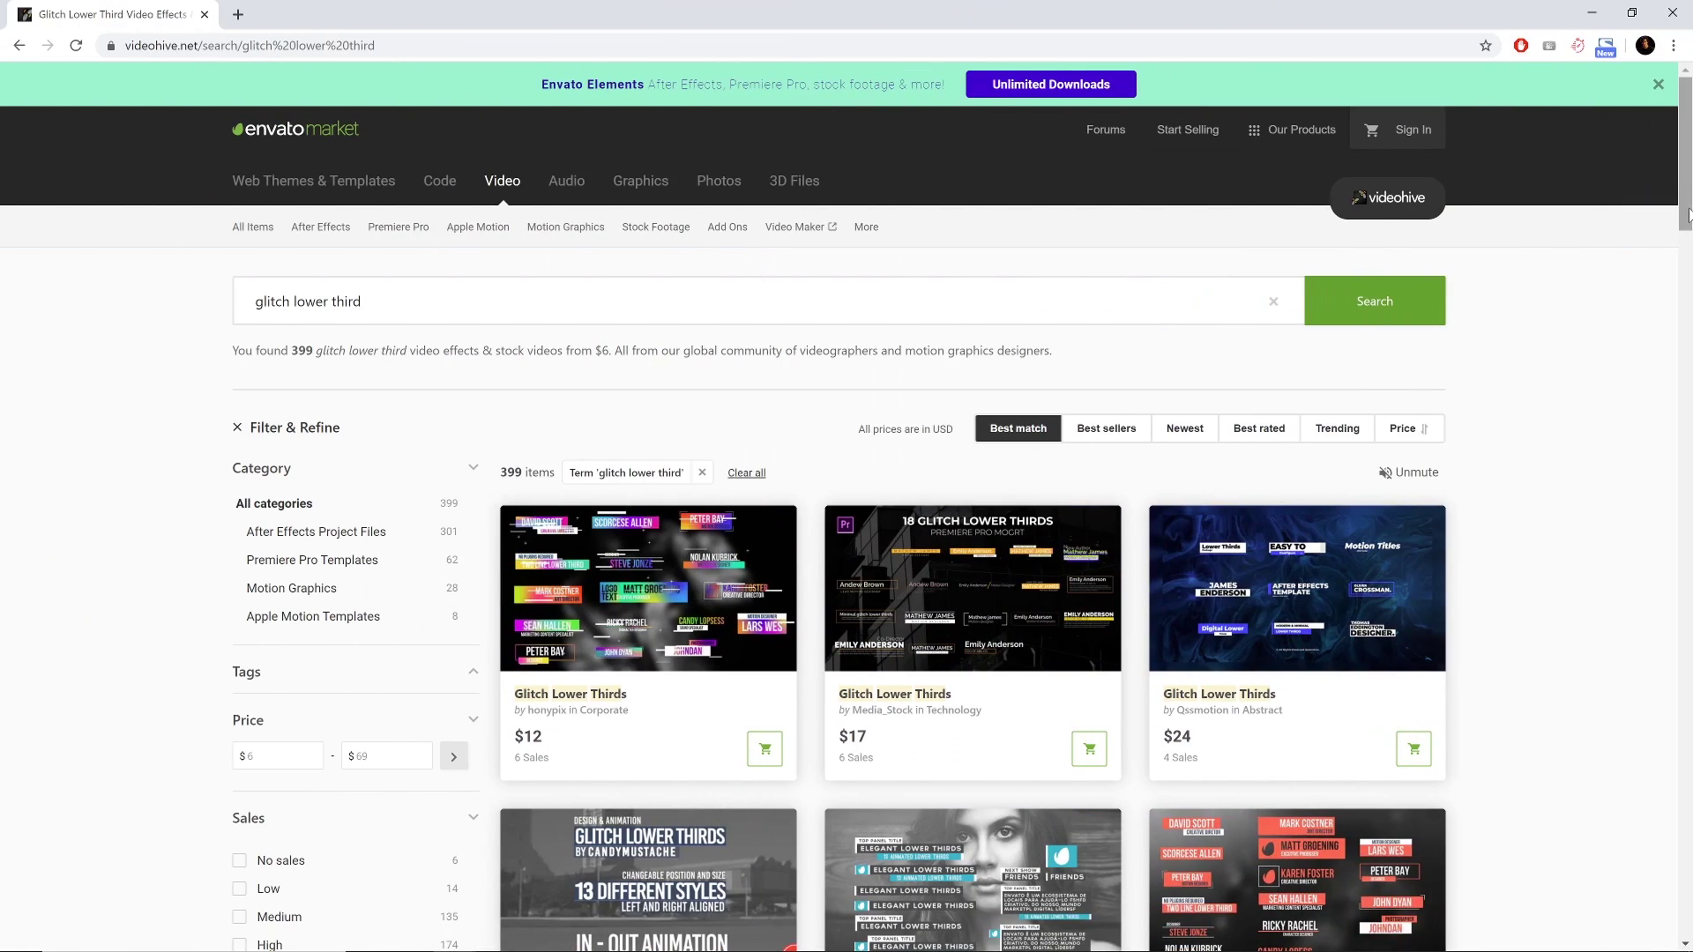
# - Scroll the 'glitch lower third' results and preview two template thumbnails
pyautogui.scroll(-3, 1686, 256)
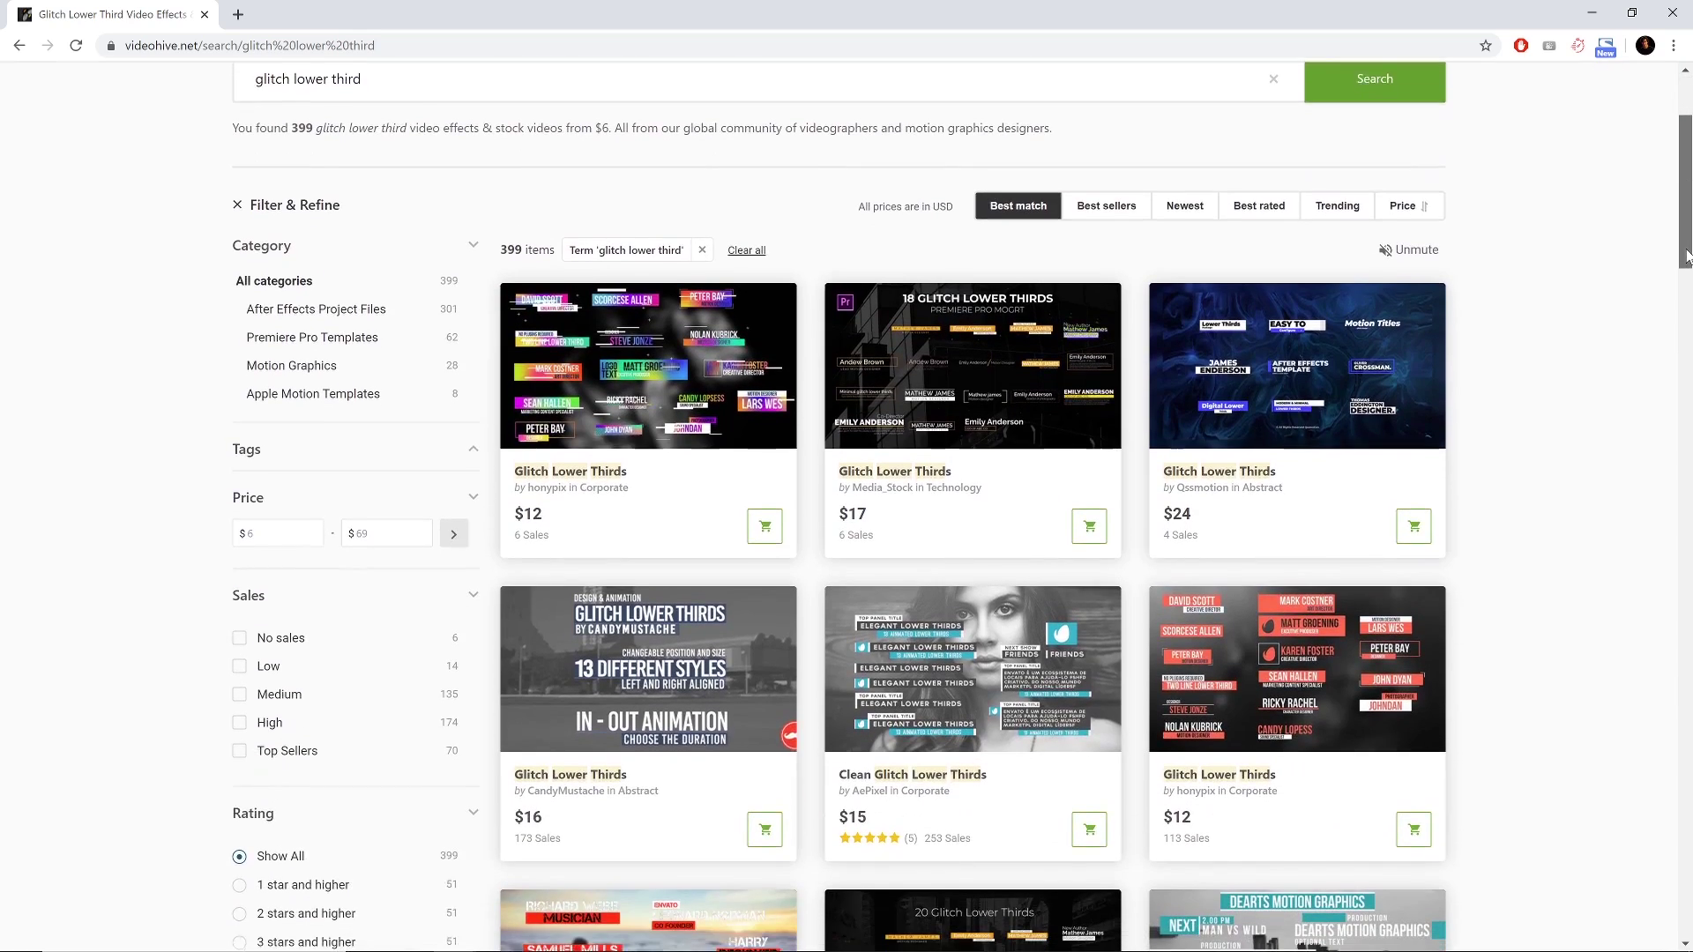
pyautogui.scroll(-2, 1686, 256)
pyautogui.moveTo(737, 209)
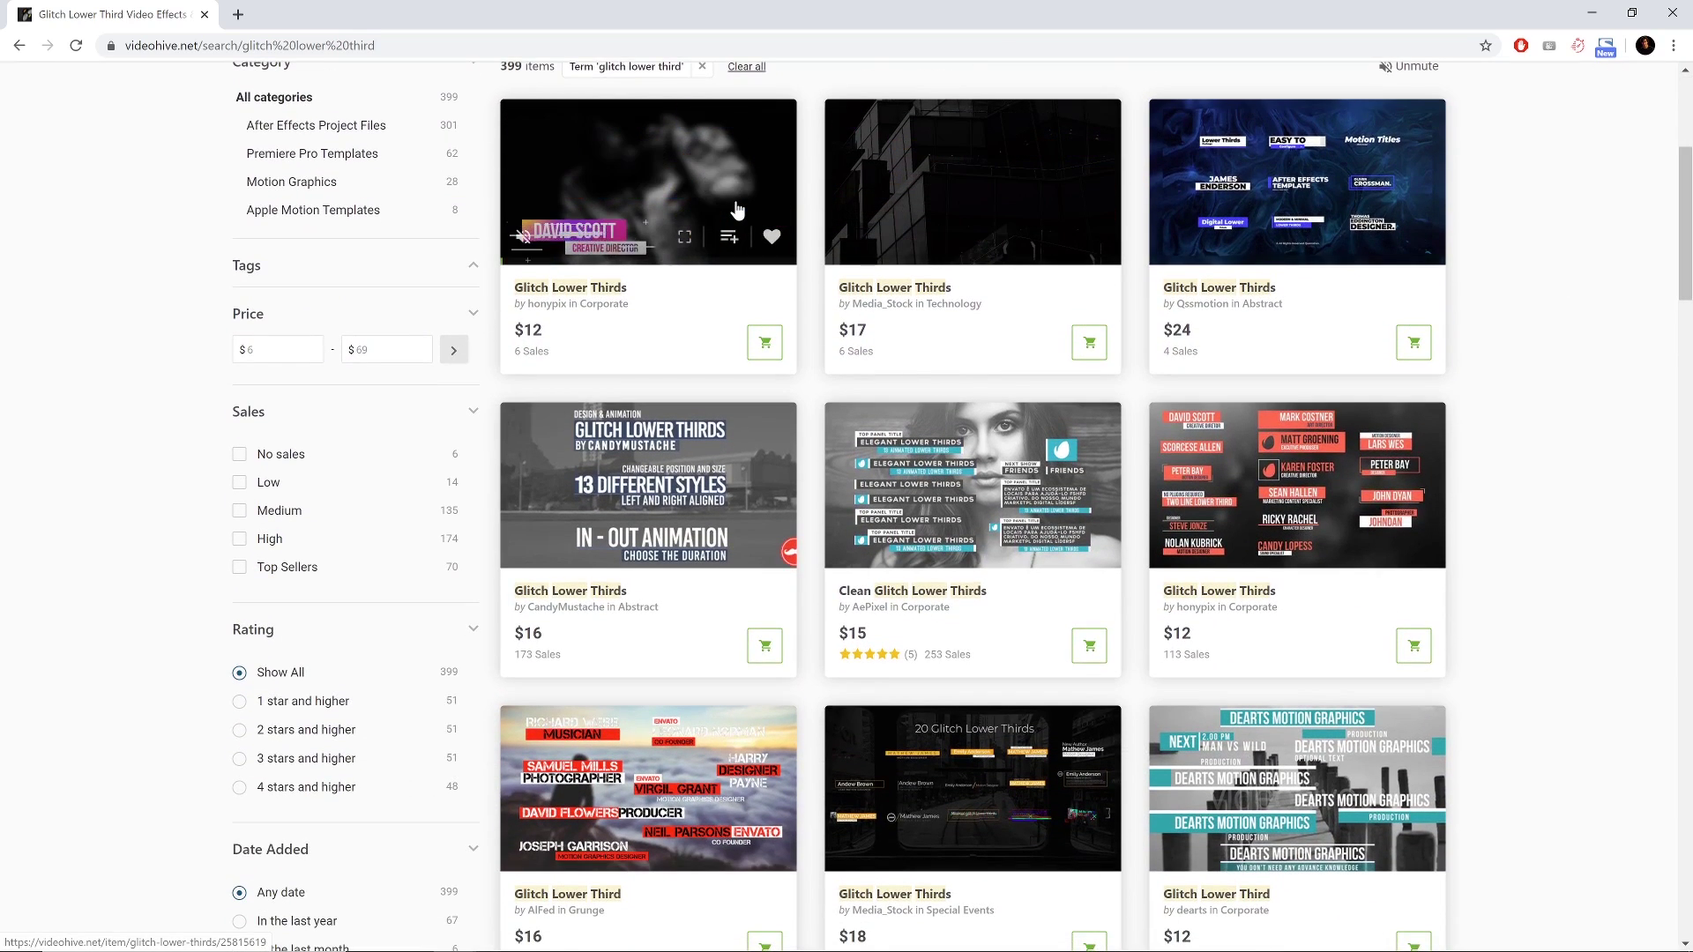
pyautogui.moveTo(1012, 215)
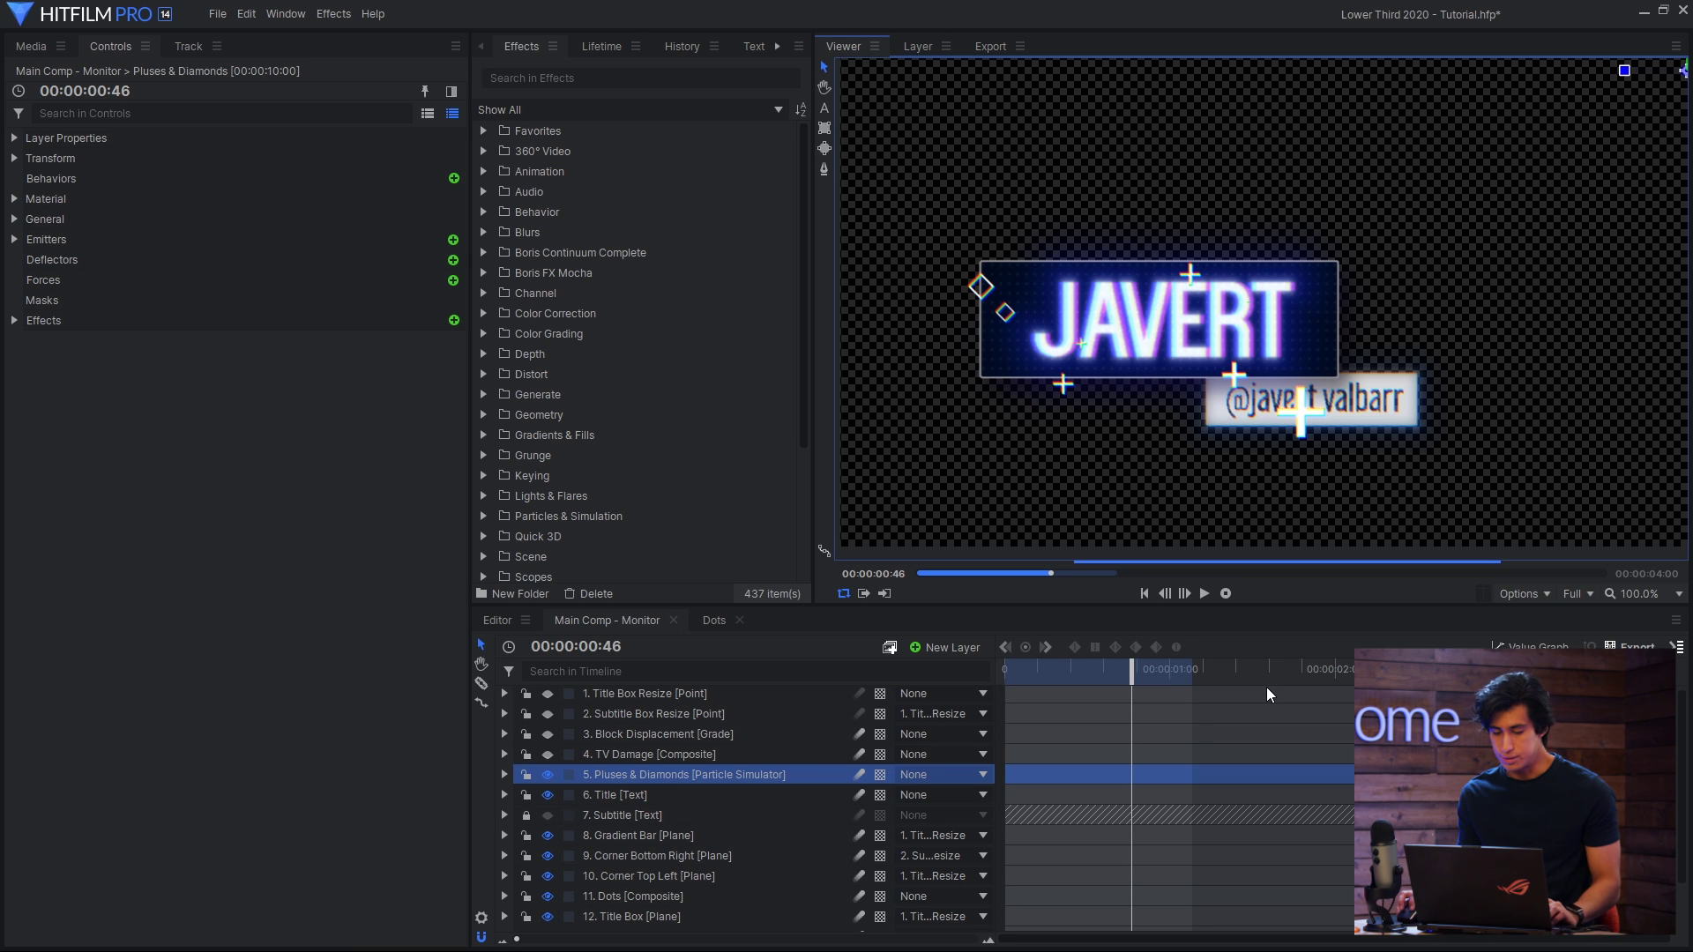
# - Play Main Comp, then open the Diamond composite and inspect its two diamond masks
pyautogui.press('space')
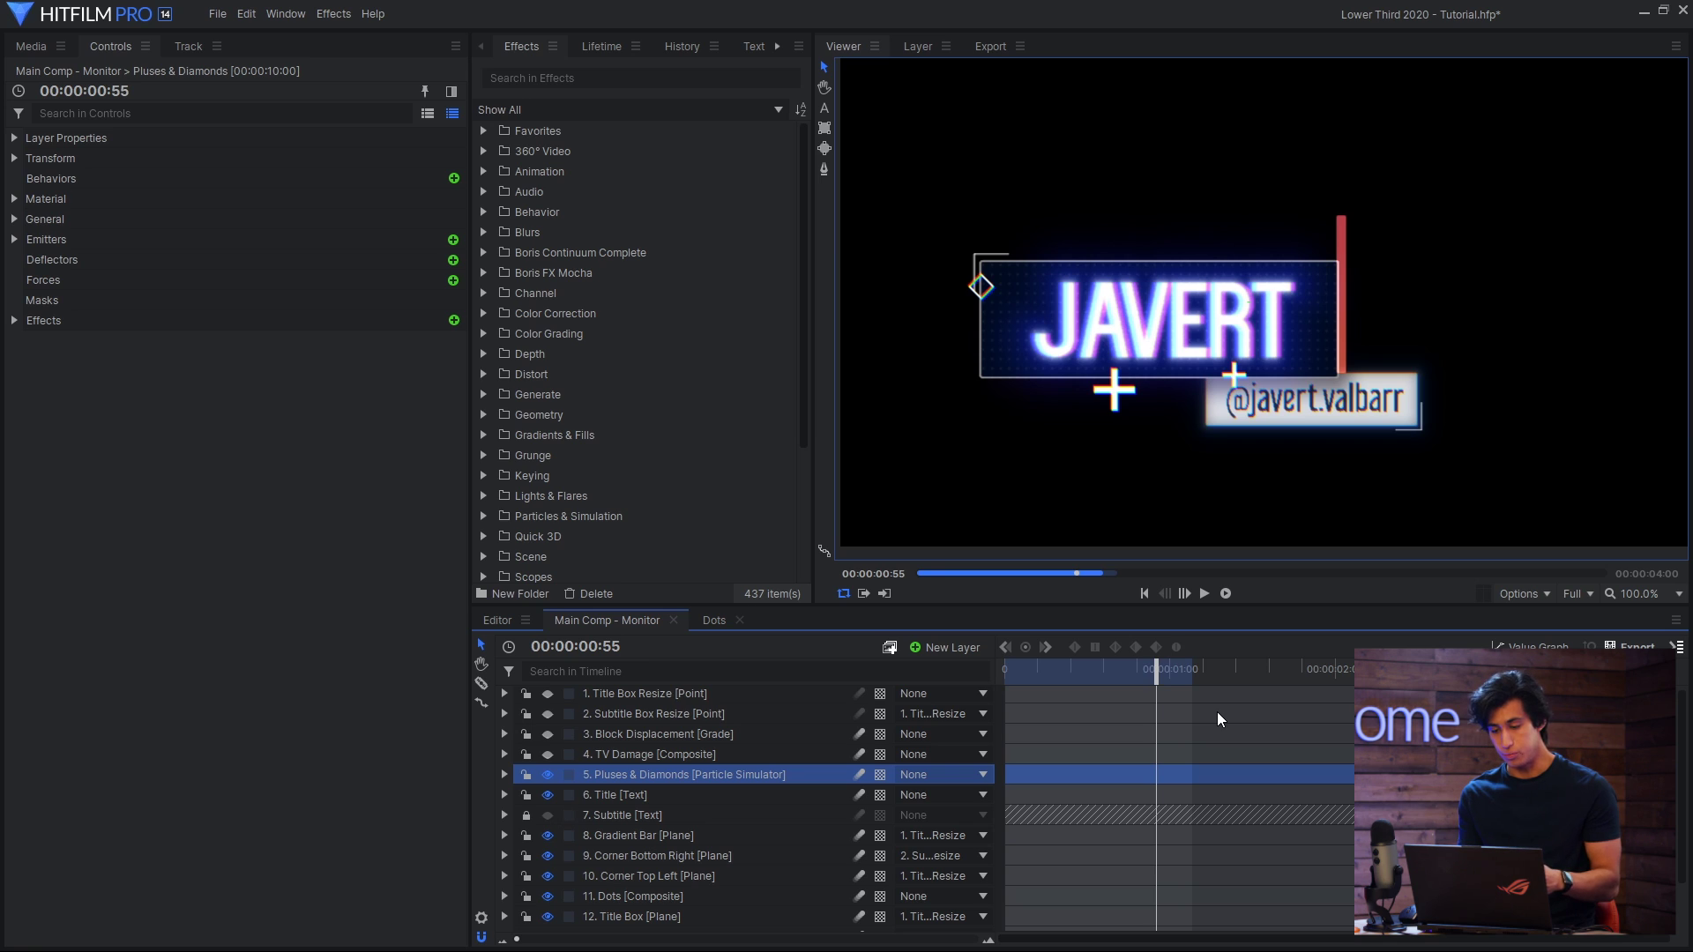
pyautogui.scroll(-1, 1217, 712)
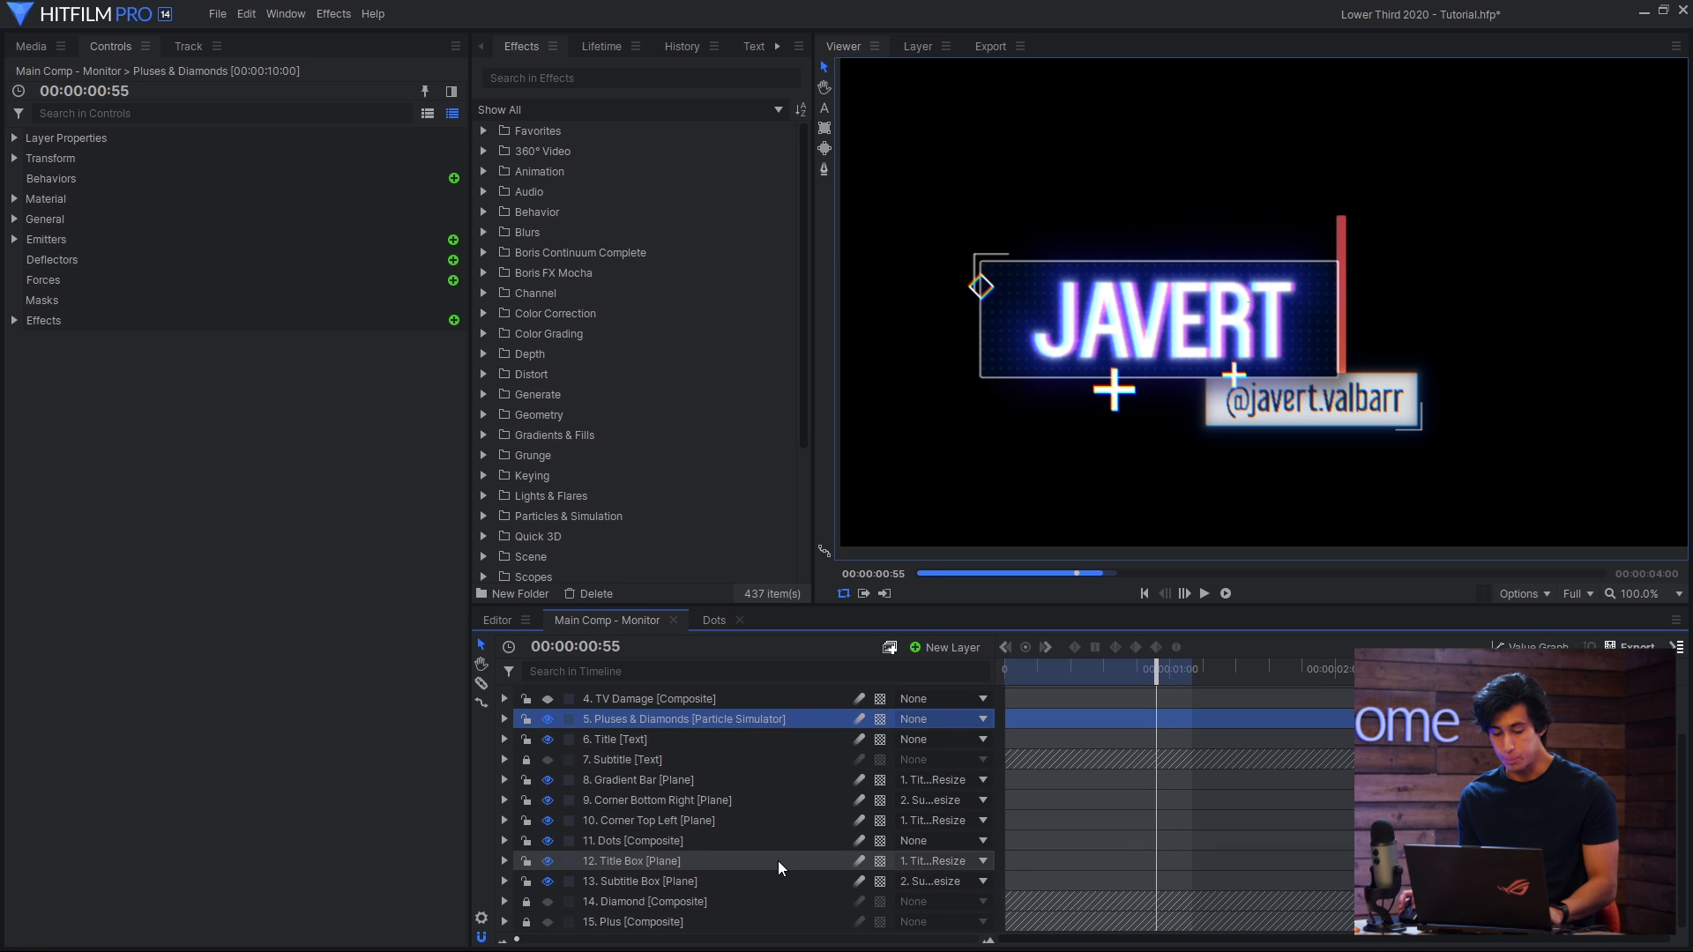
pyautogui.doubleClick(751, 898)
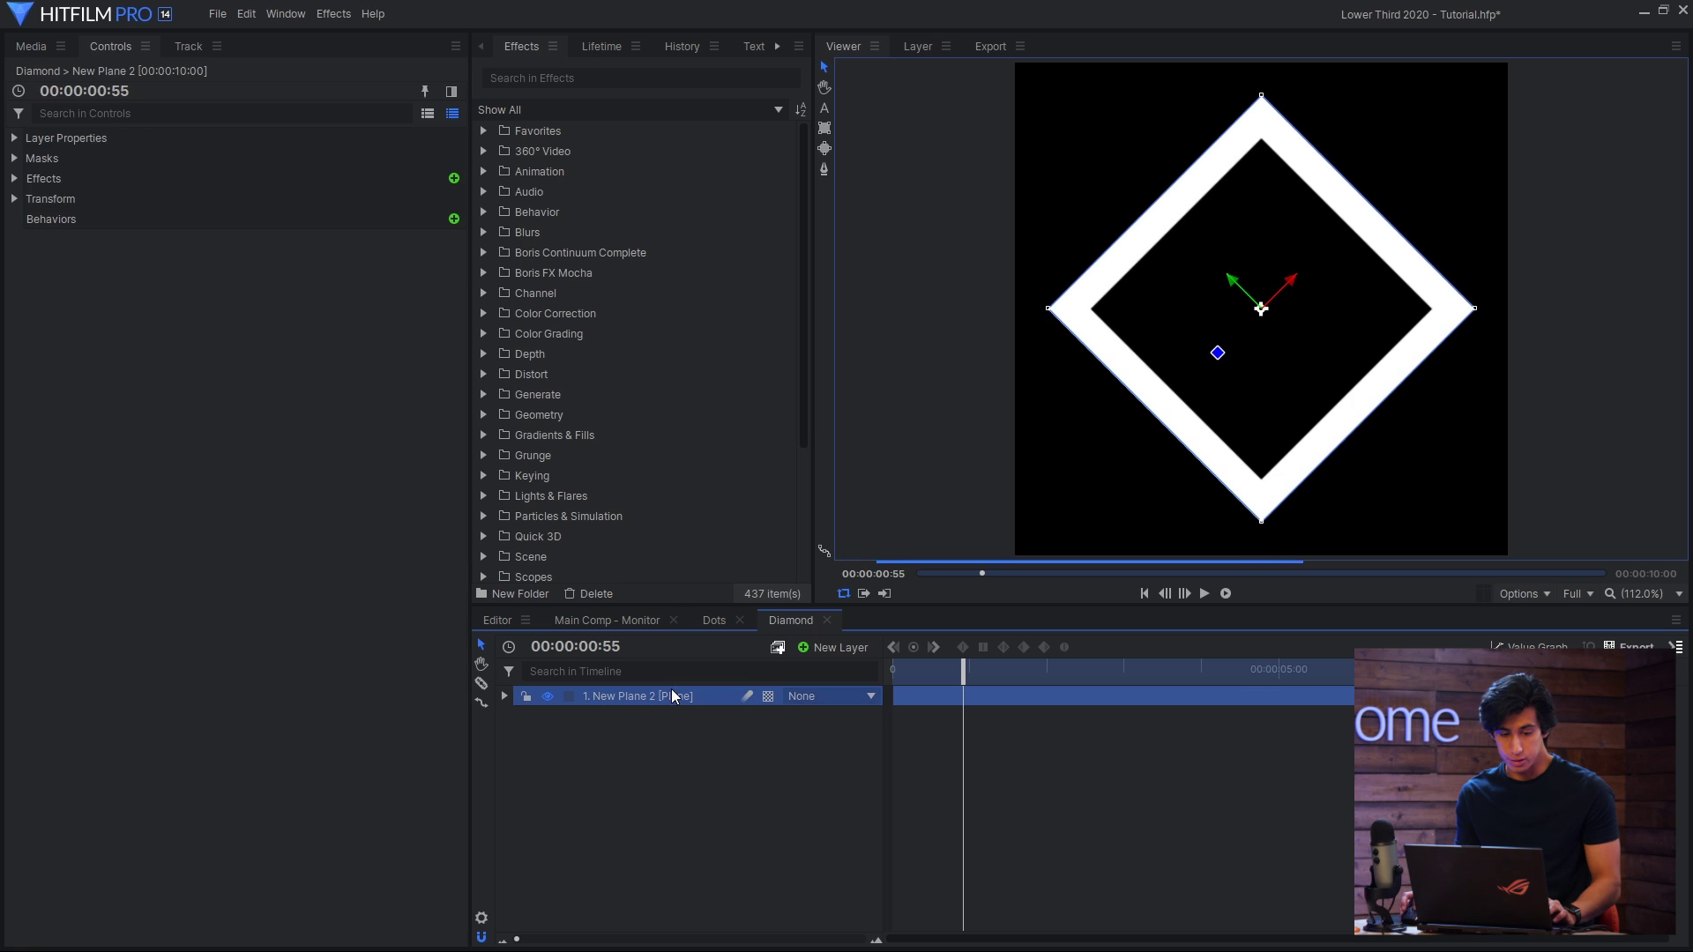
pyautogui.click(14, 158)
pyautogui.click(79, 178)
pyautogui.keyDown('shift'); pyautogui.click(88, 200); pyautogui.keyUp('shift')
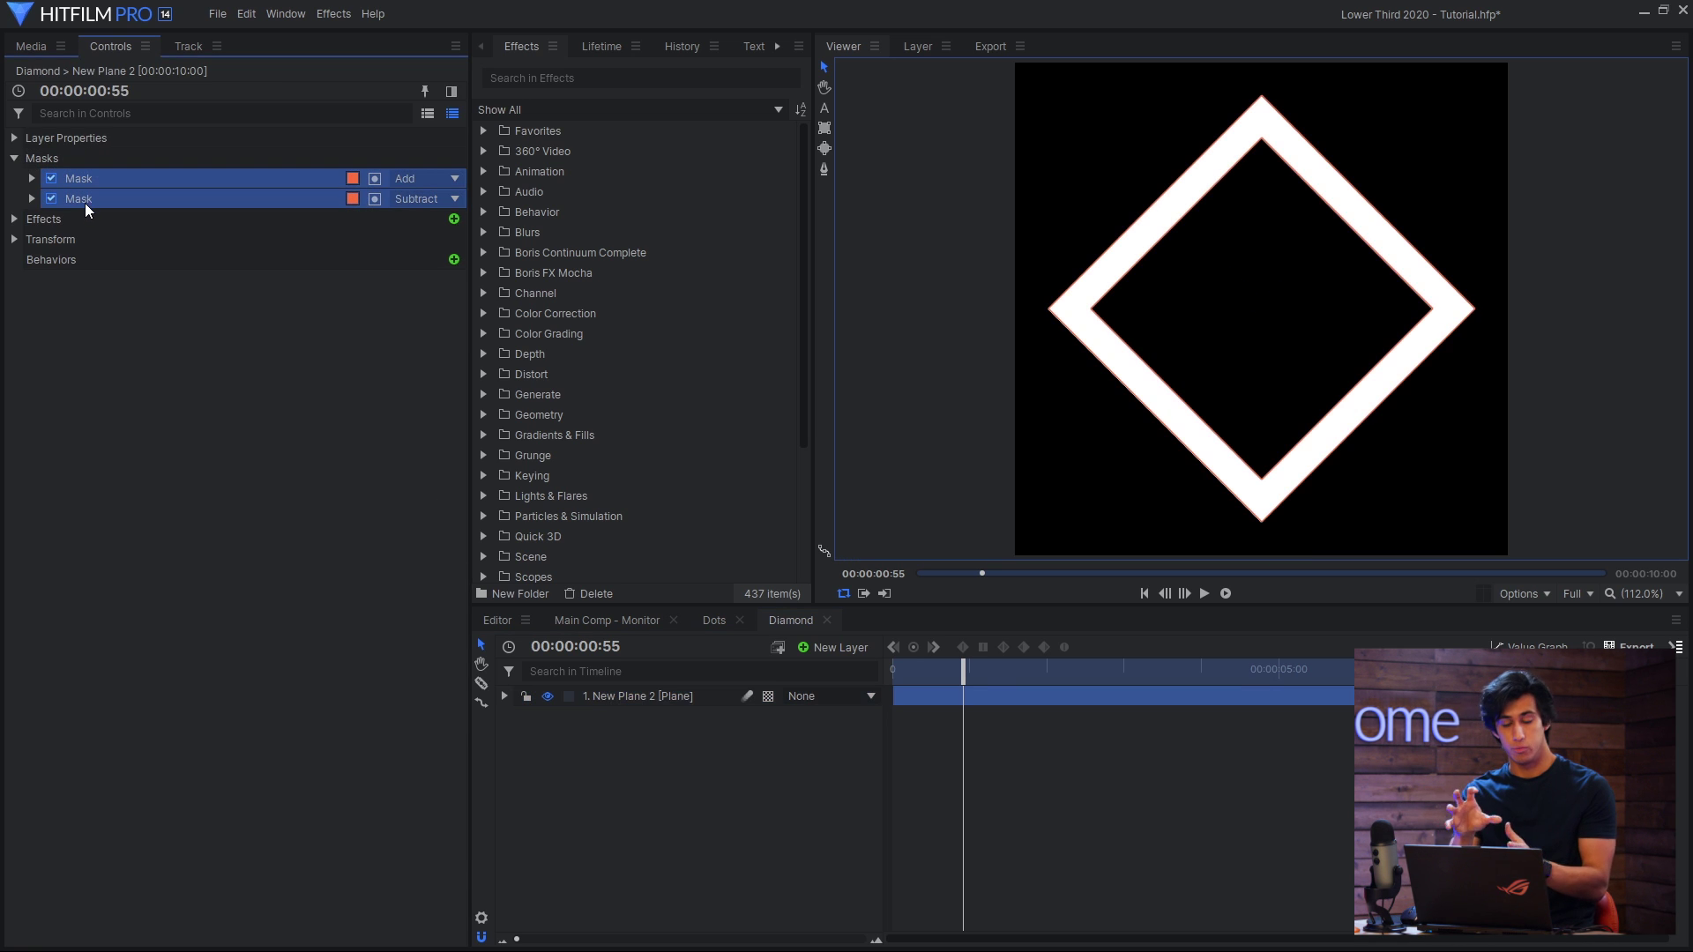
pyautogui.click(607, 619)
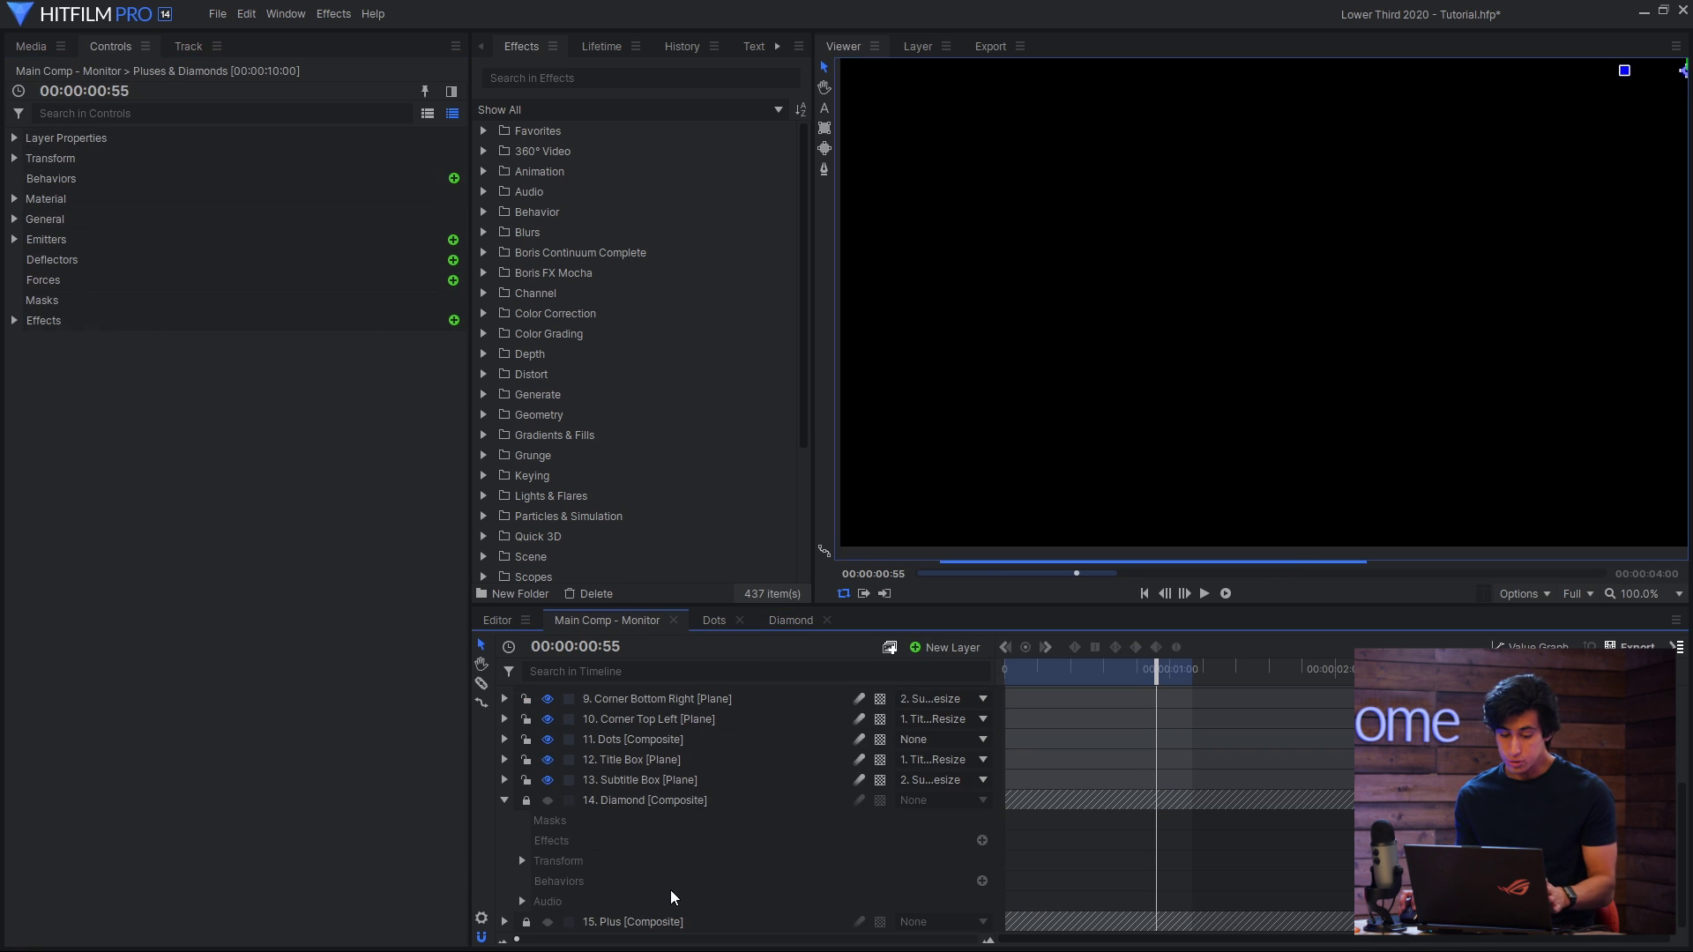
# - Open the Plus composite, inspect its properties, and select Diamond in the media list
pyautogui.doubleClick(682, 921)
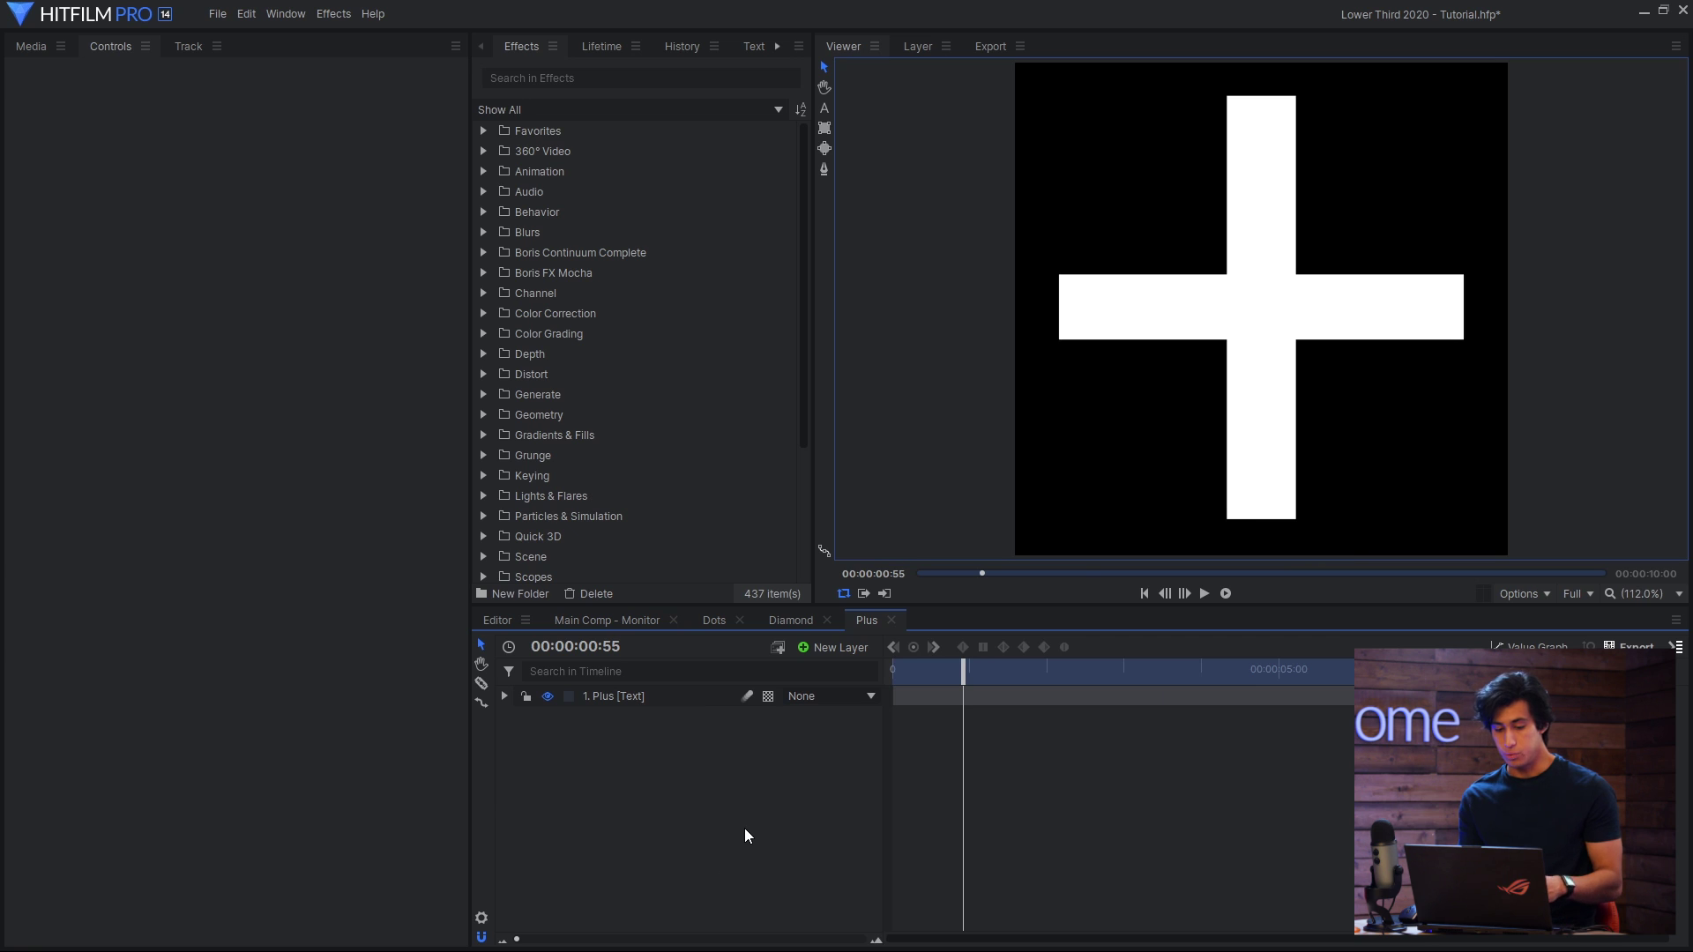
pyautogui.click(674, 701)
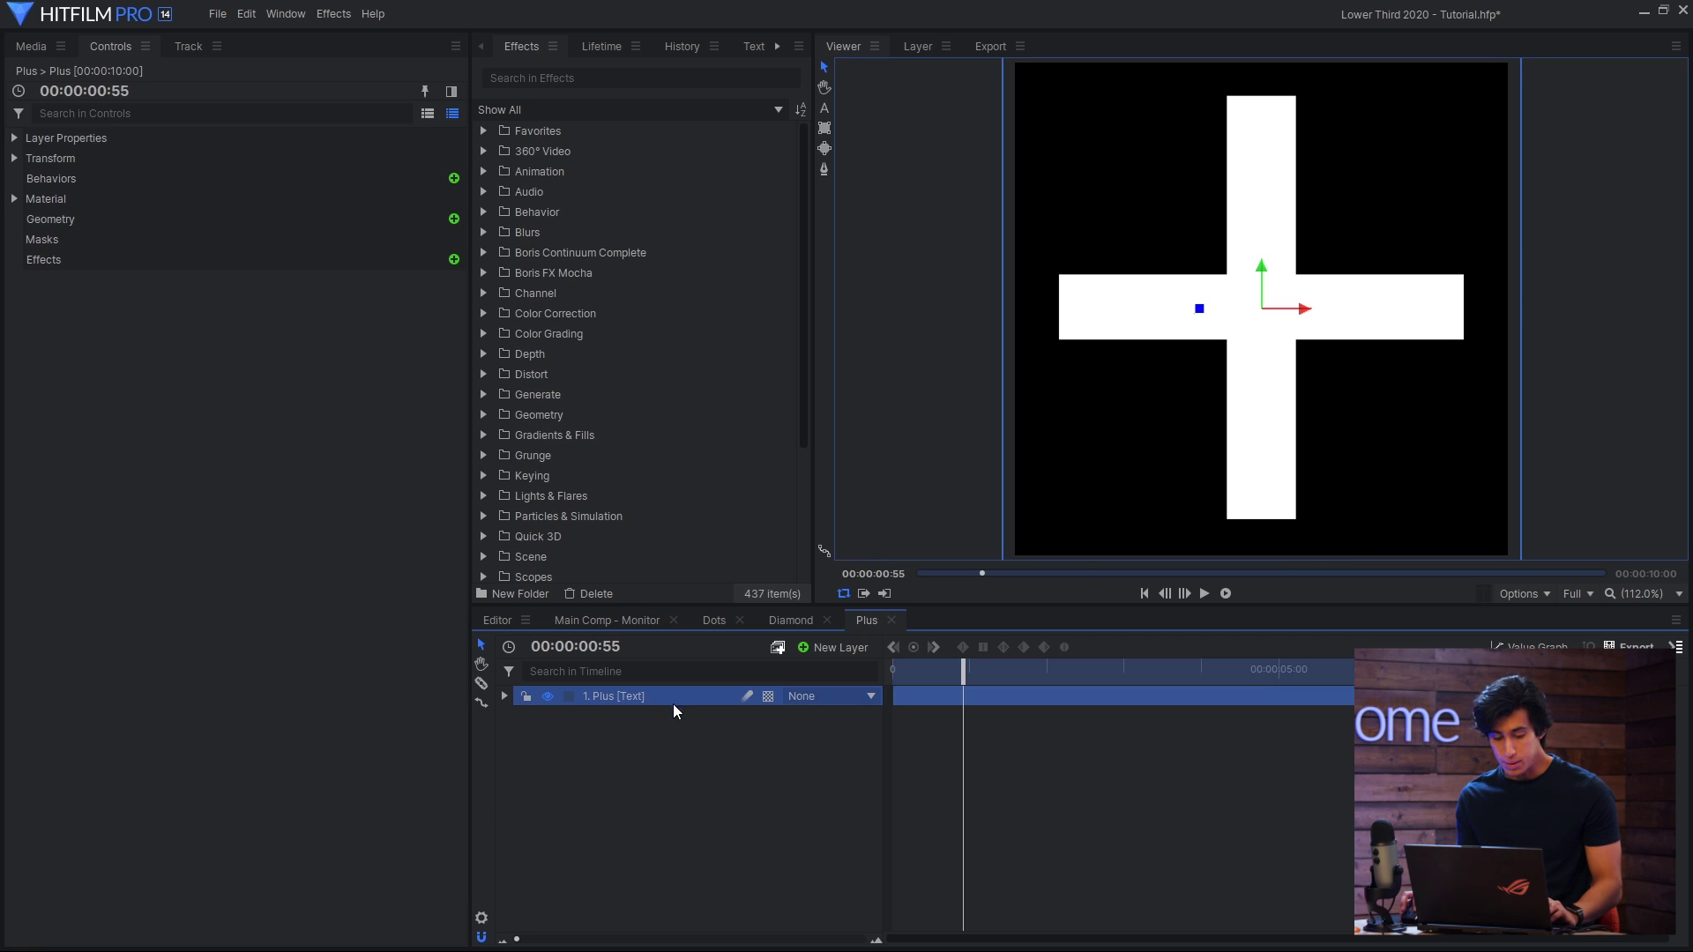
pyautogui.click(481, 918)
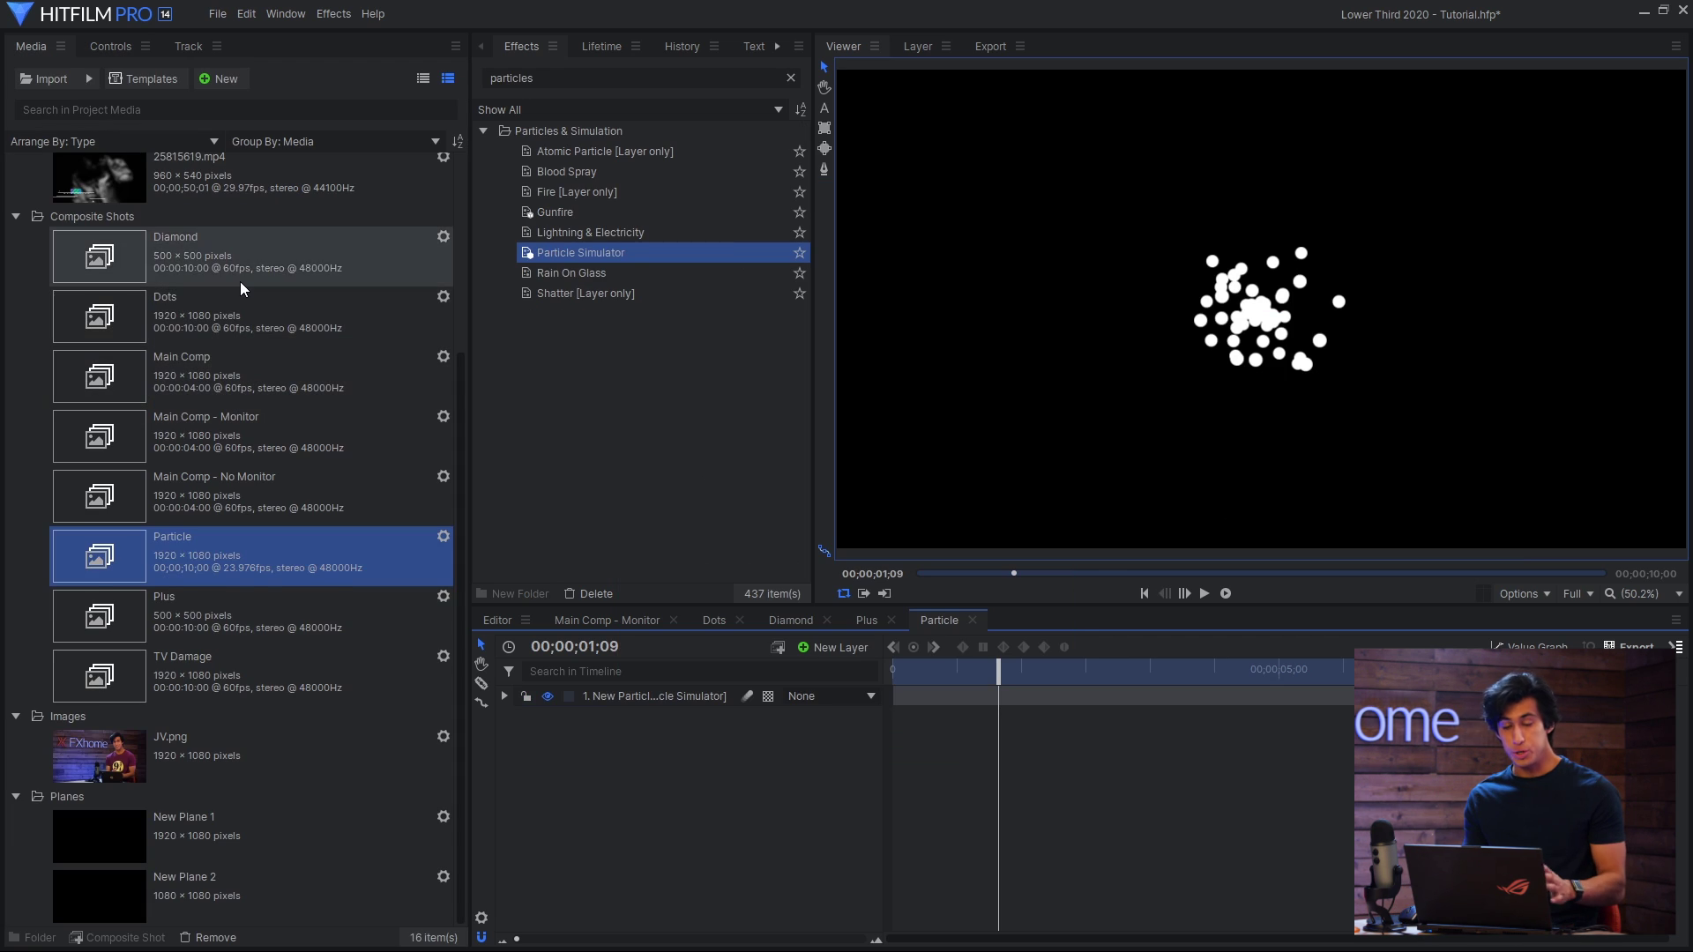
pyautogui.click(239, 280)
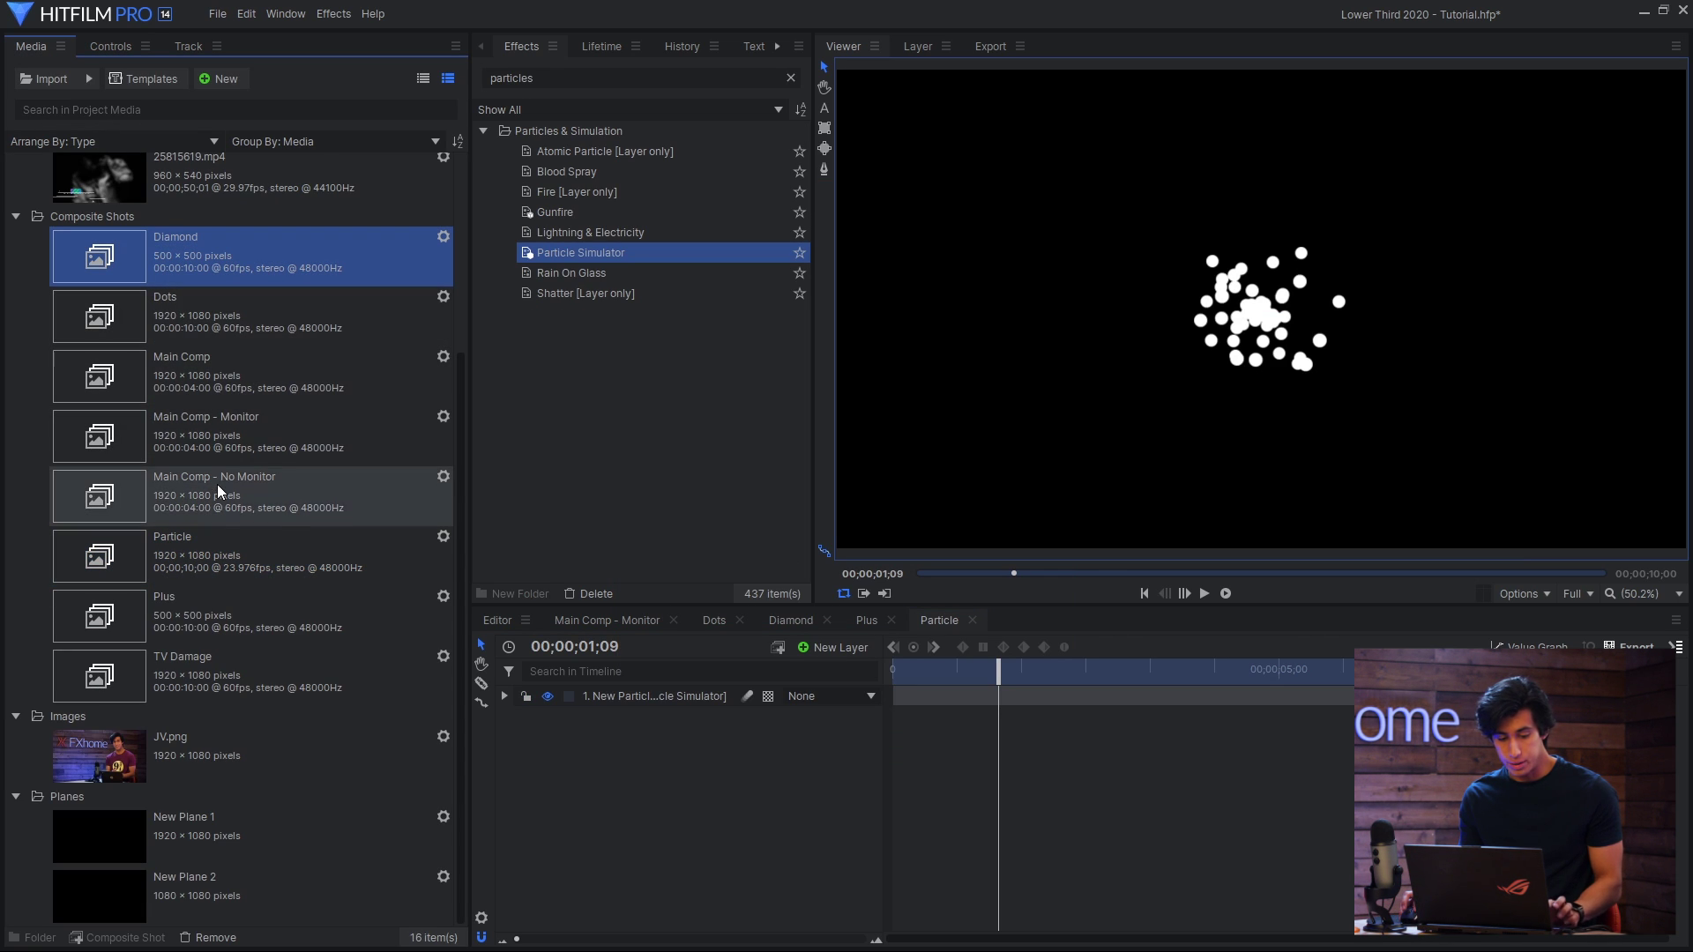
# - Add the Diamond and Plus composites to the Particle timeline as hidden layers
pyautogui.keyDown('ctrl'); pyautogui.click(204, 607); pyautogui.keyUp('ctrl')
pyautogui.moveTo(203, 606); pyautogui.dragTo(679, 802)
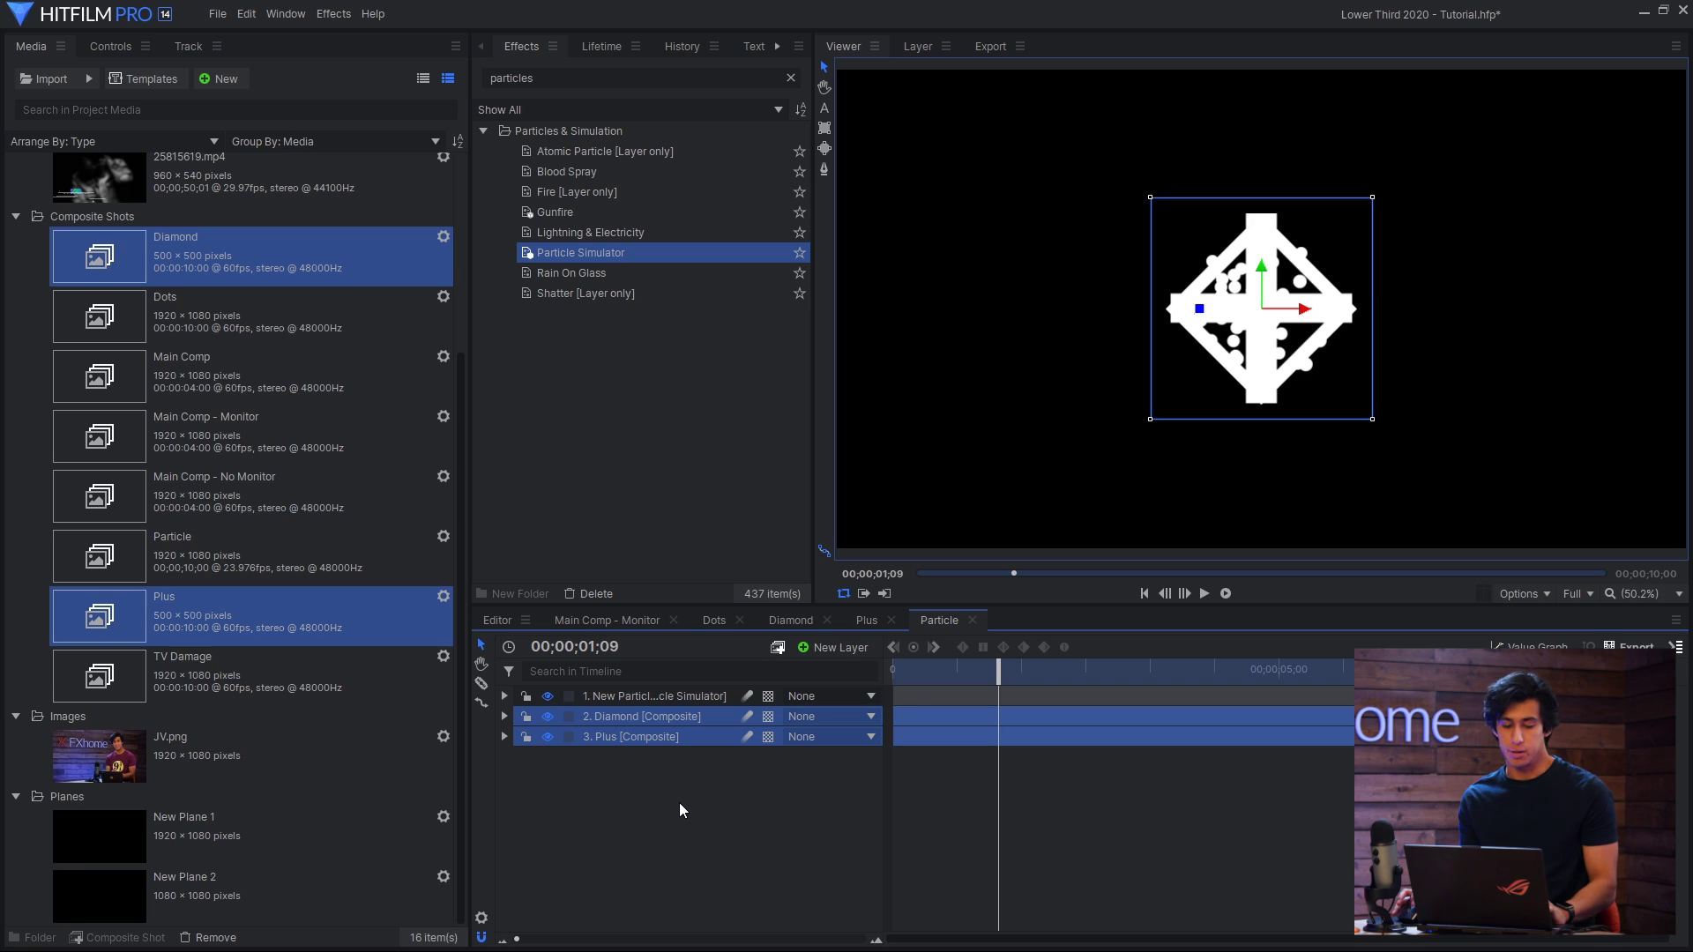
pyautogui.click(548, 737)
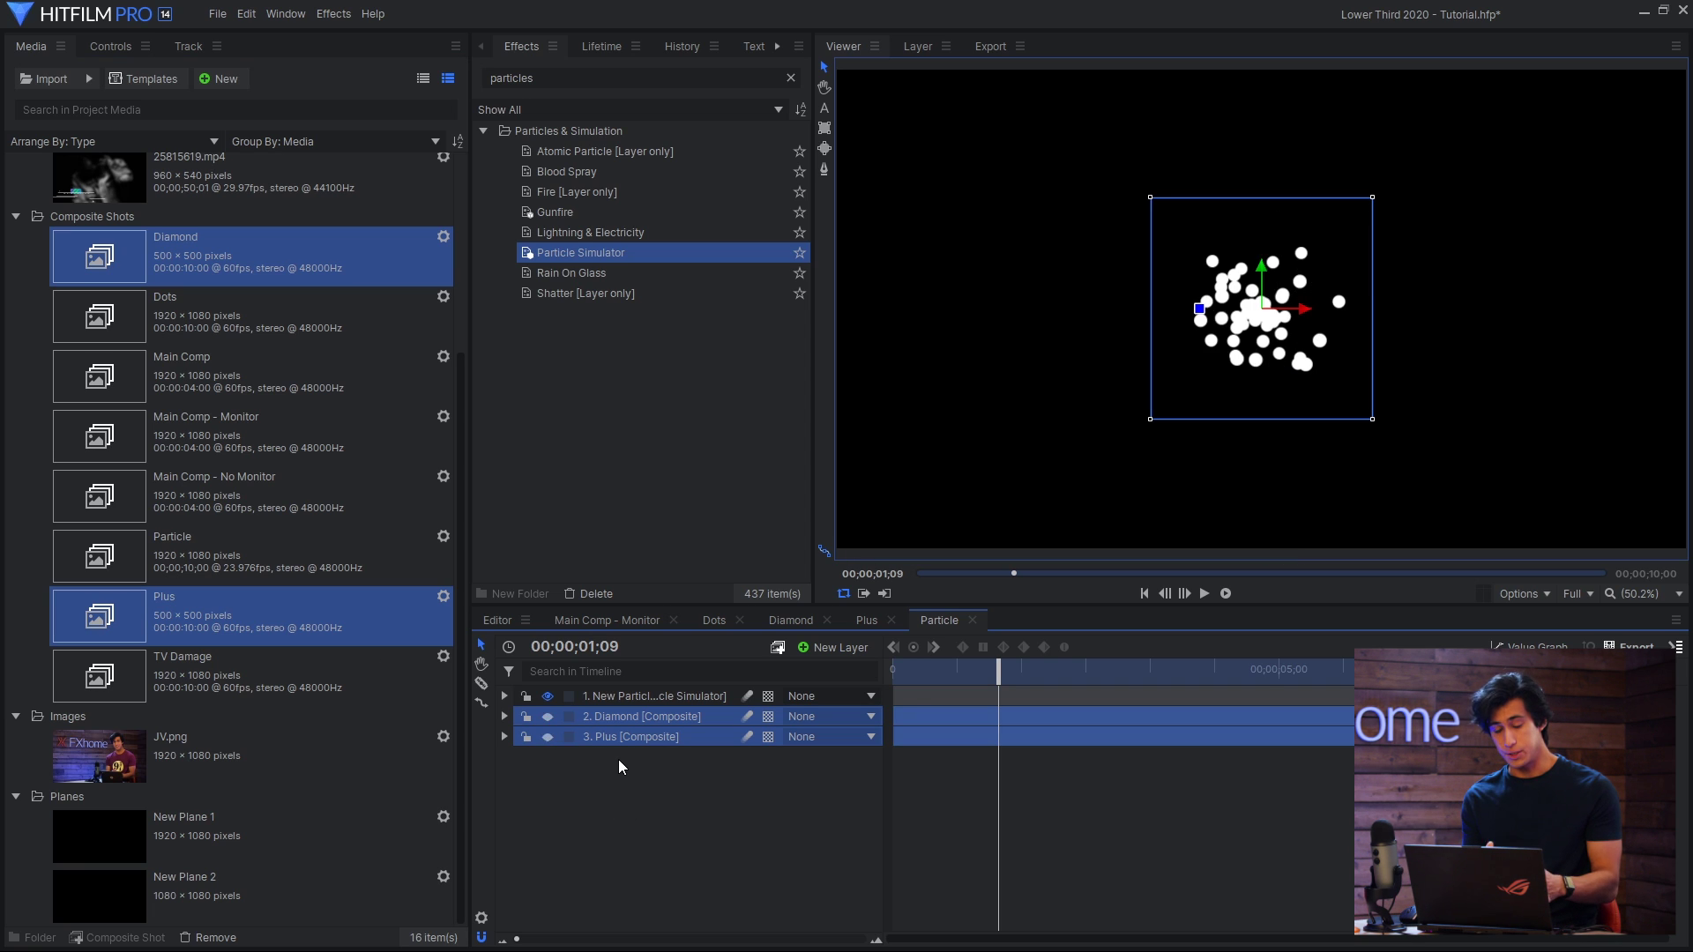
pyautogui.click(617, 760)
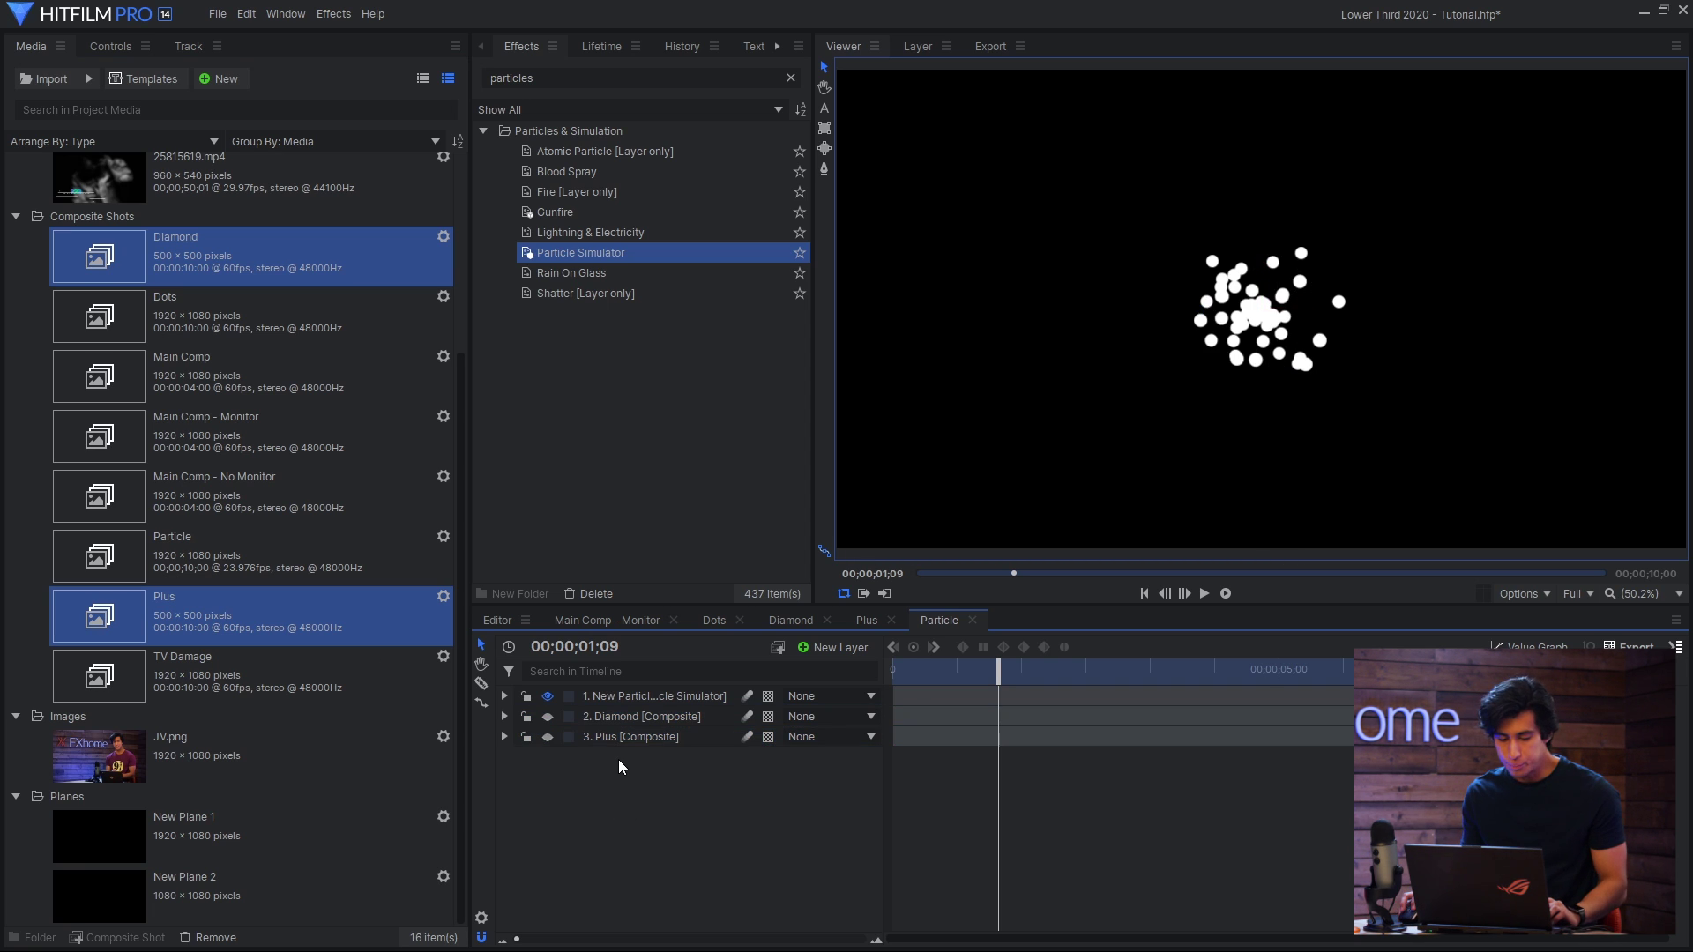
# - Set the particle emitter shape to a Quad of 941 × 638 px
pyautogui.click(670, 697)
pyautogui.click(111, 46)
pyautogui.click(49, 246)
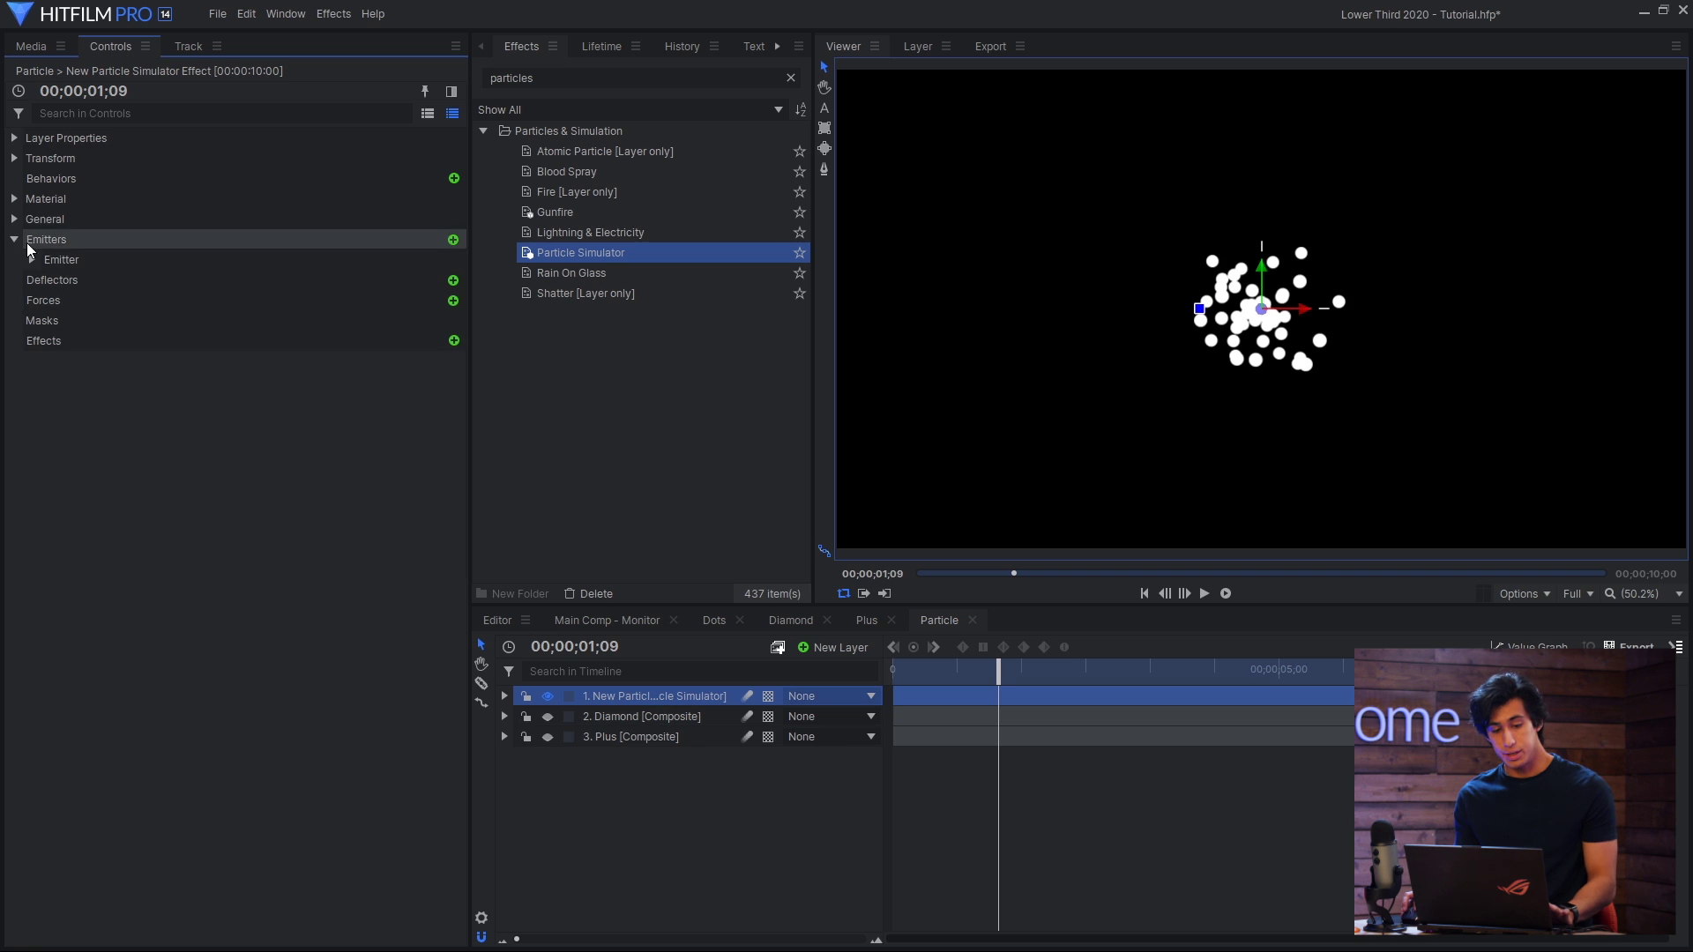
pyautogui.click(53, 259)
pyautogui.click(276, 276)
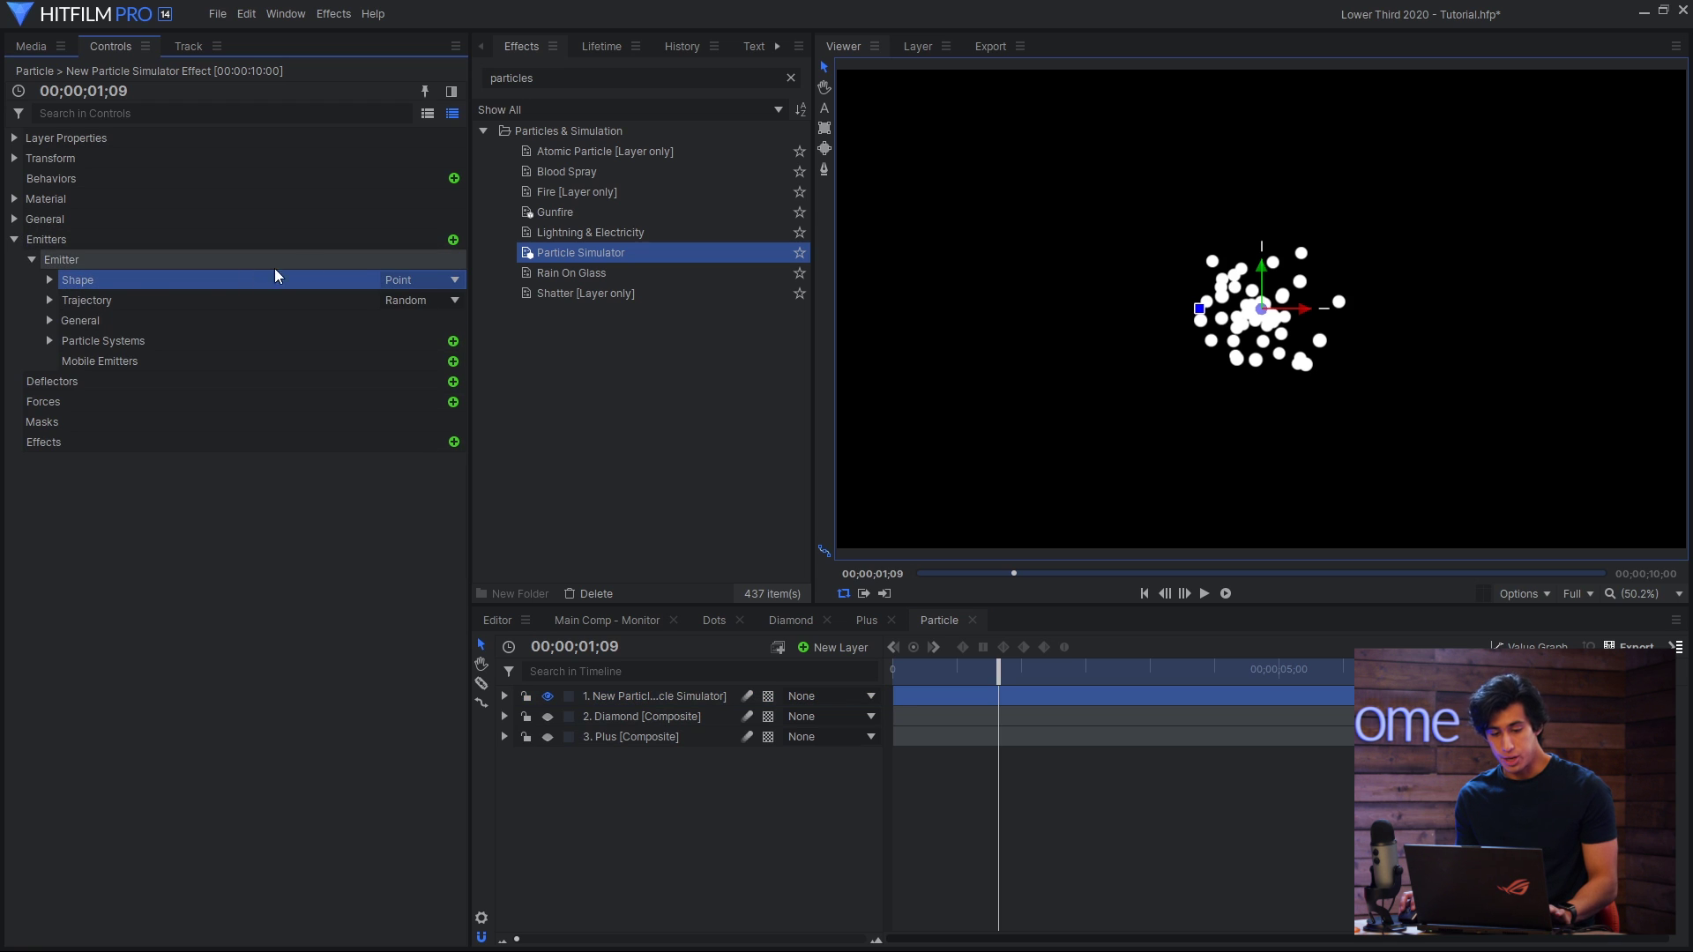
pyautogui.click(394, 280)
pyautogui.click(356, 351)
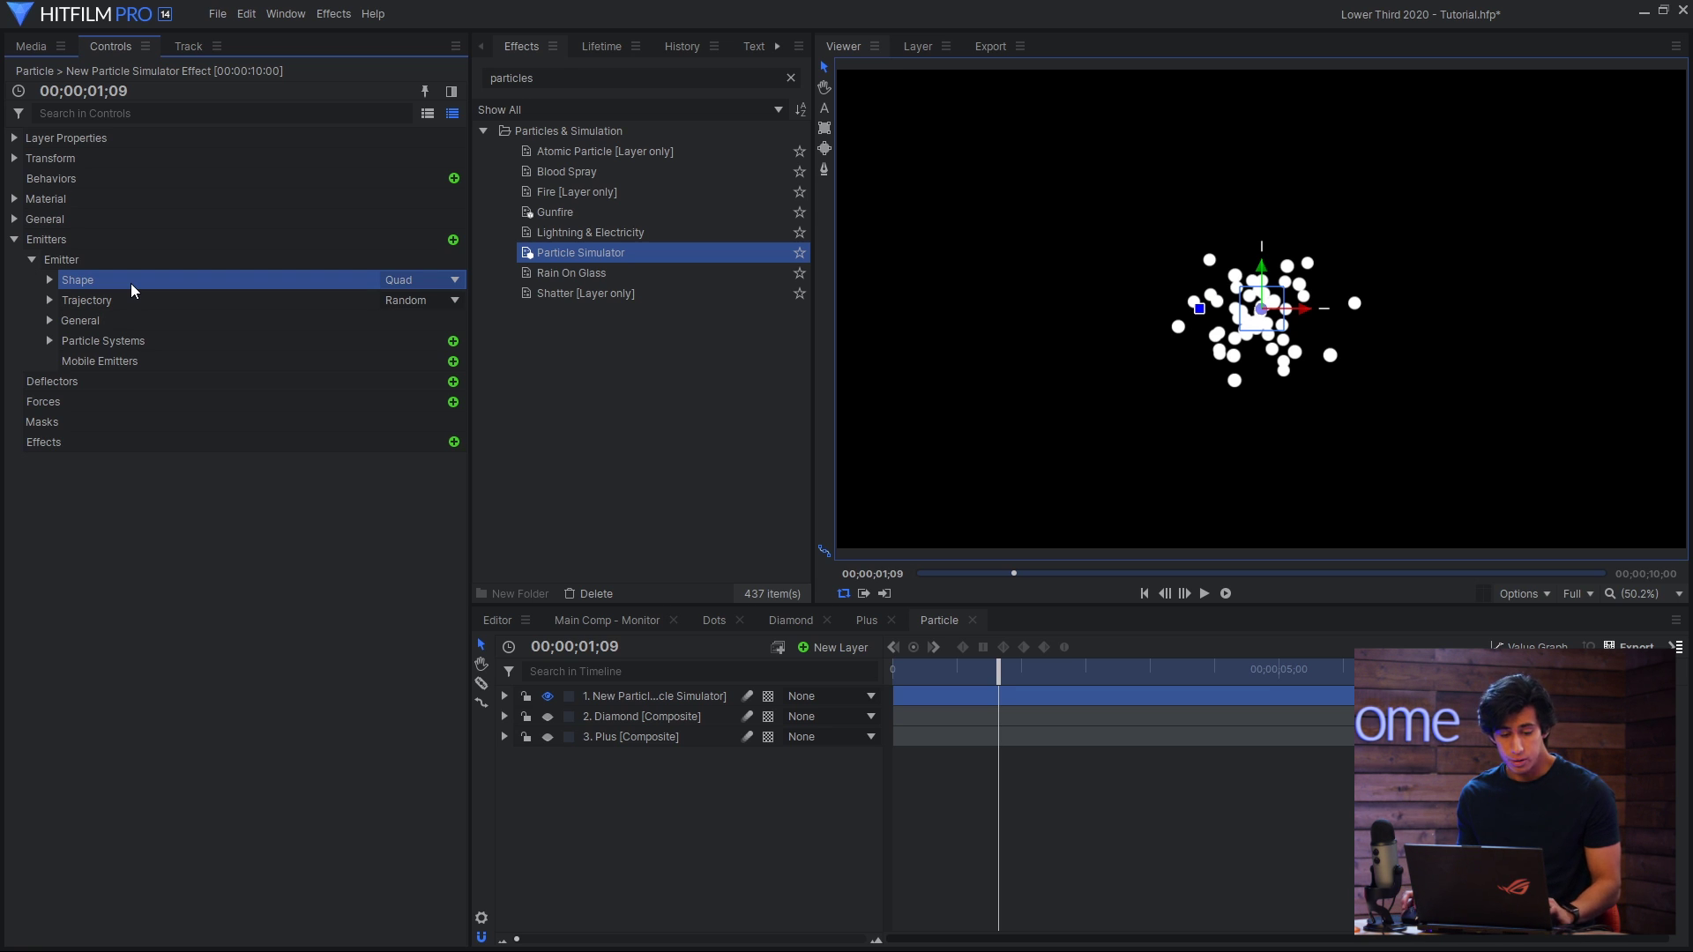
pyautogui.click(49, 280)
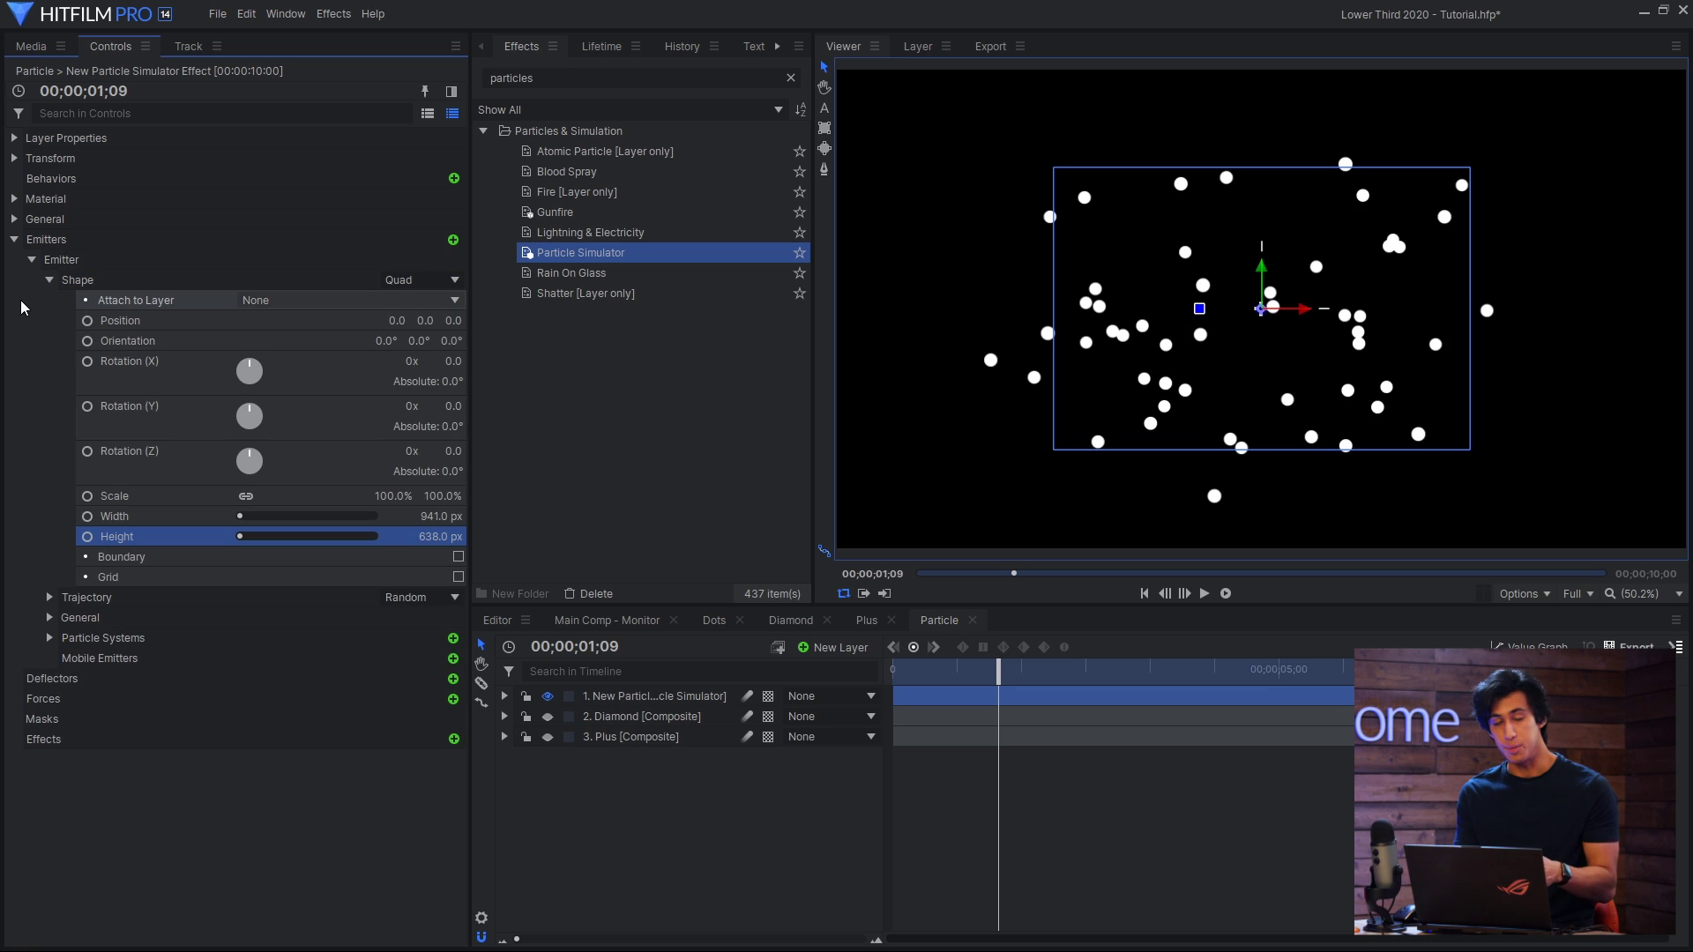
pyautogui.click(50, 280)
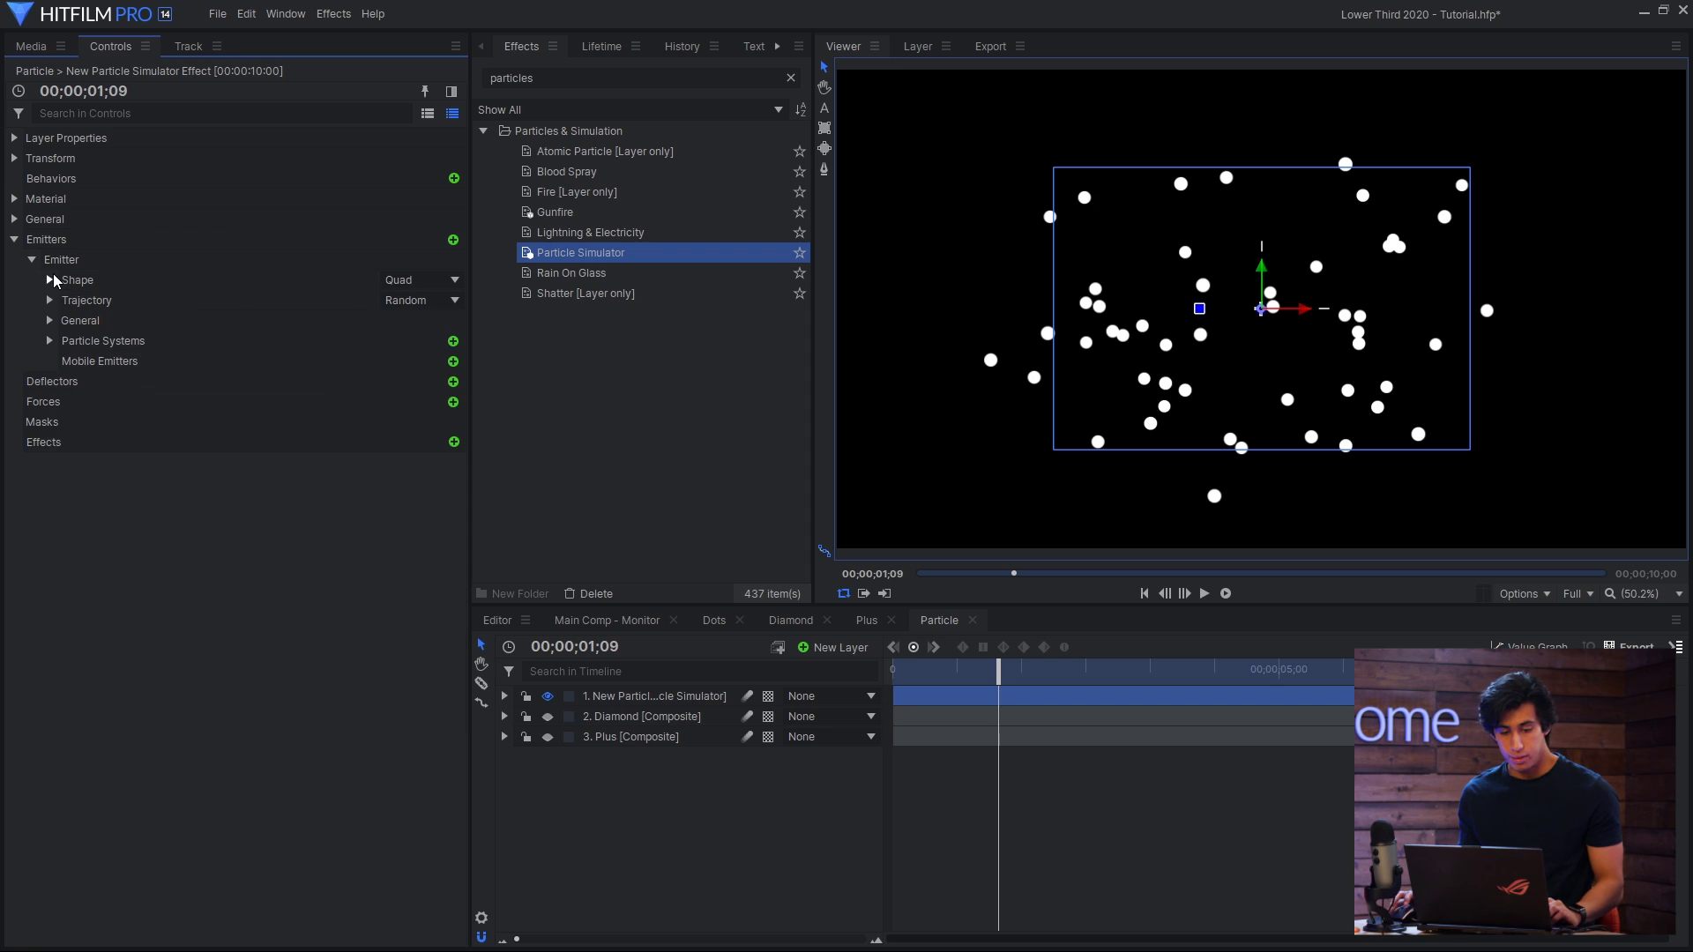
# - Set the particle Movement Speed to 0 and preview that the particles stay still
pyautogui.click(156, 106)
pyautogui.write('speed')
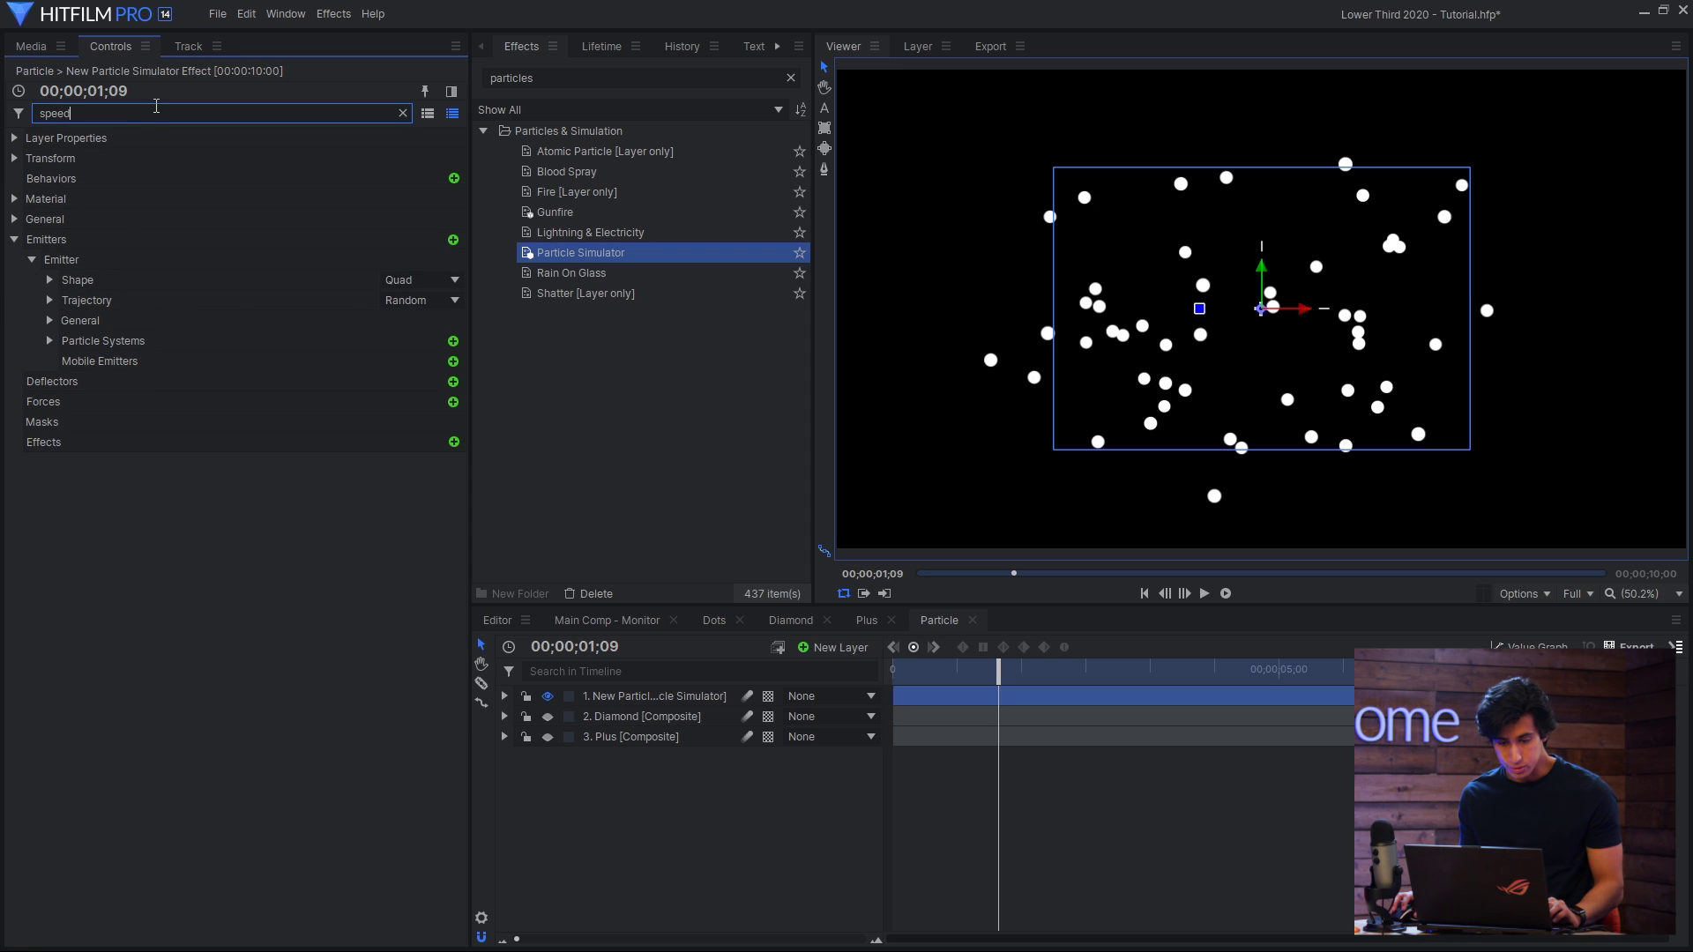
pyautogui.click(433, 238)
pyautogui.press('Return')
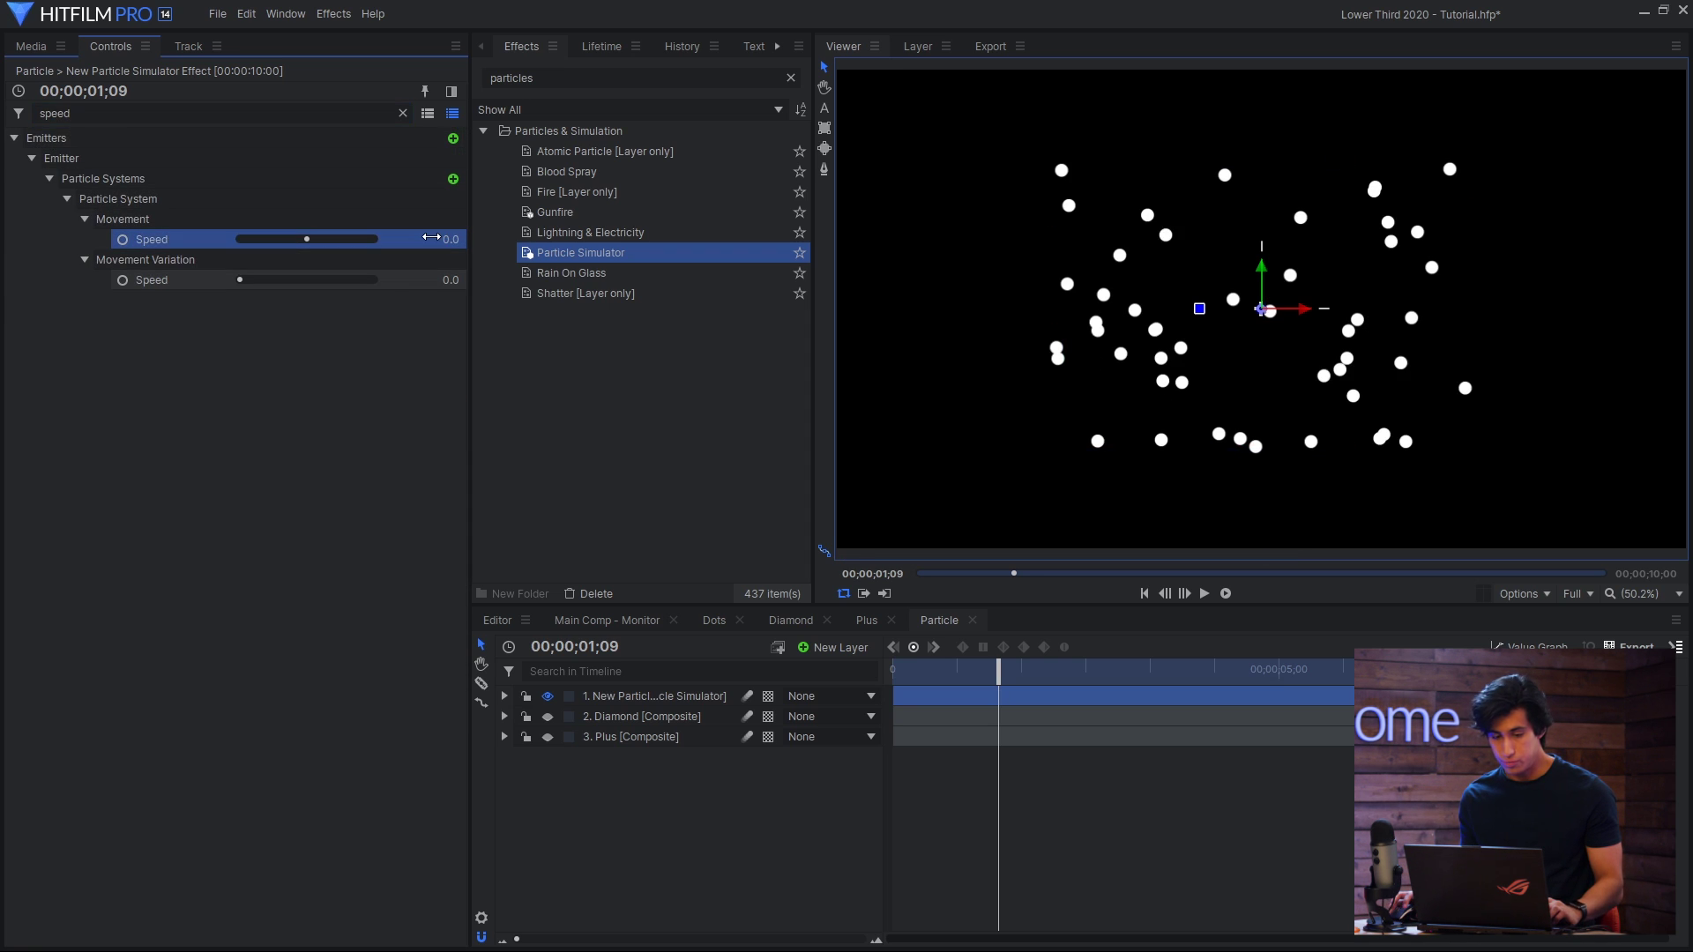
pyautogui.press('space')
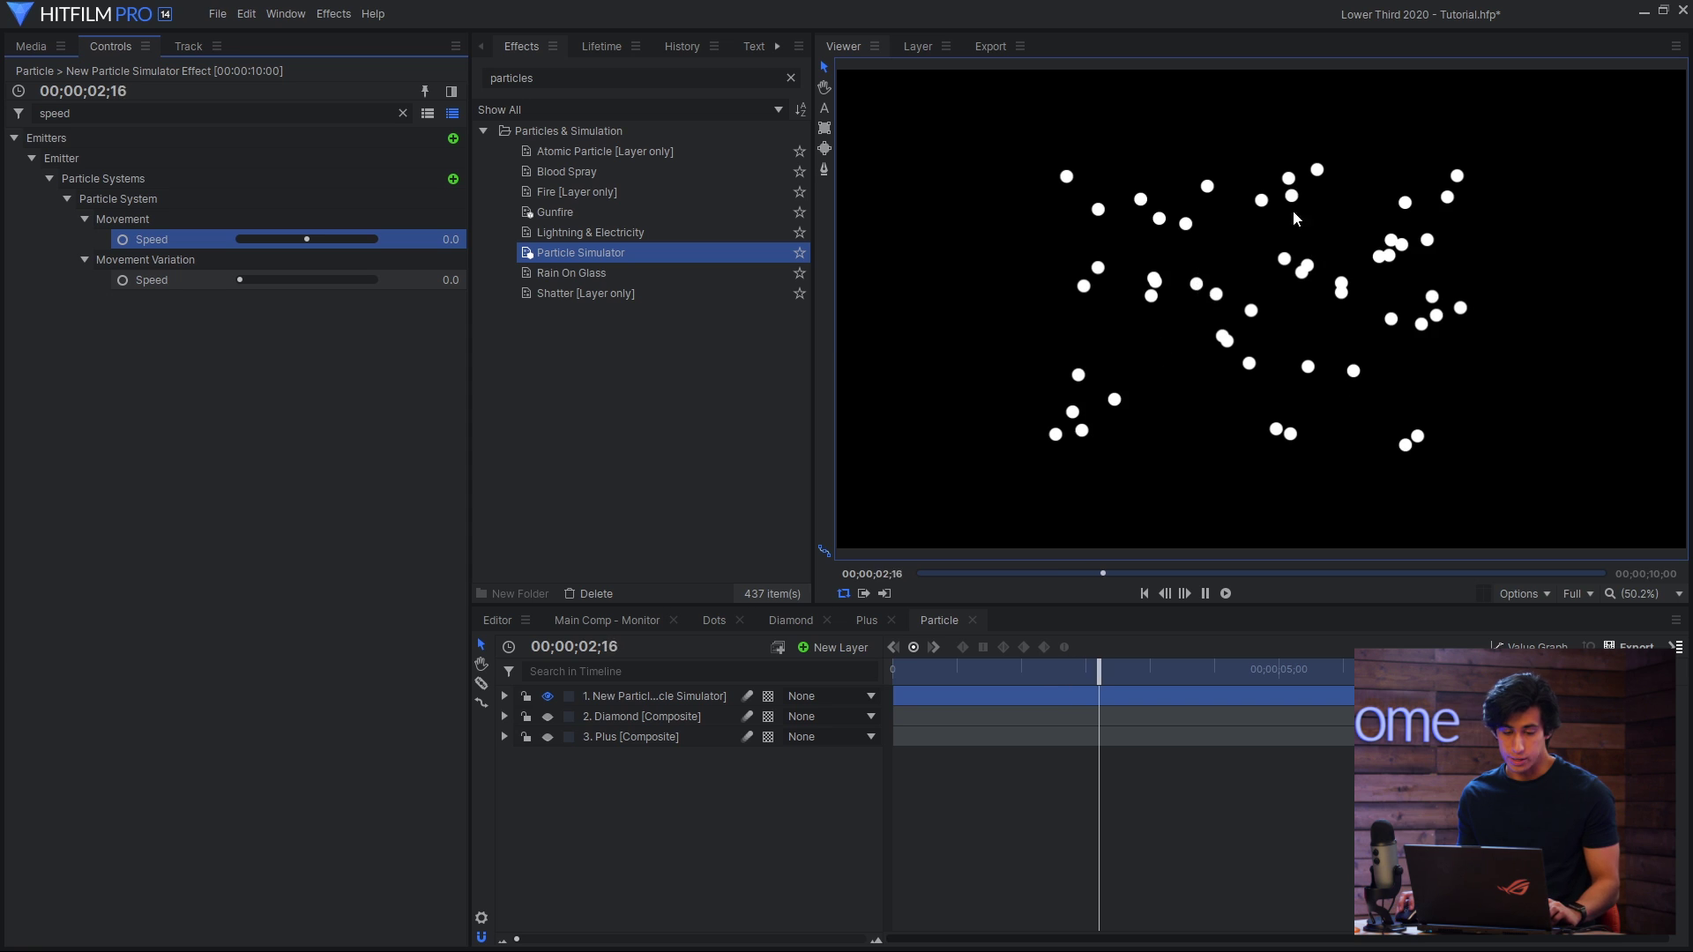
pyautogui.press('space')
# - Keyframe Particles per Second at 30 on frame 0, then drag the rate lower for sparser particles
pyautogui.click(346, 115)
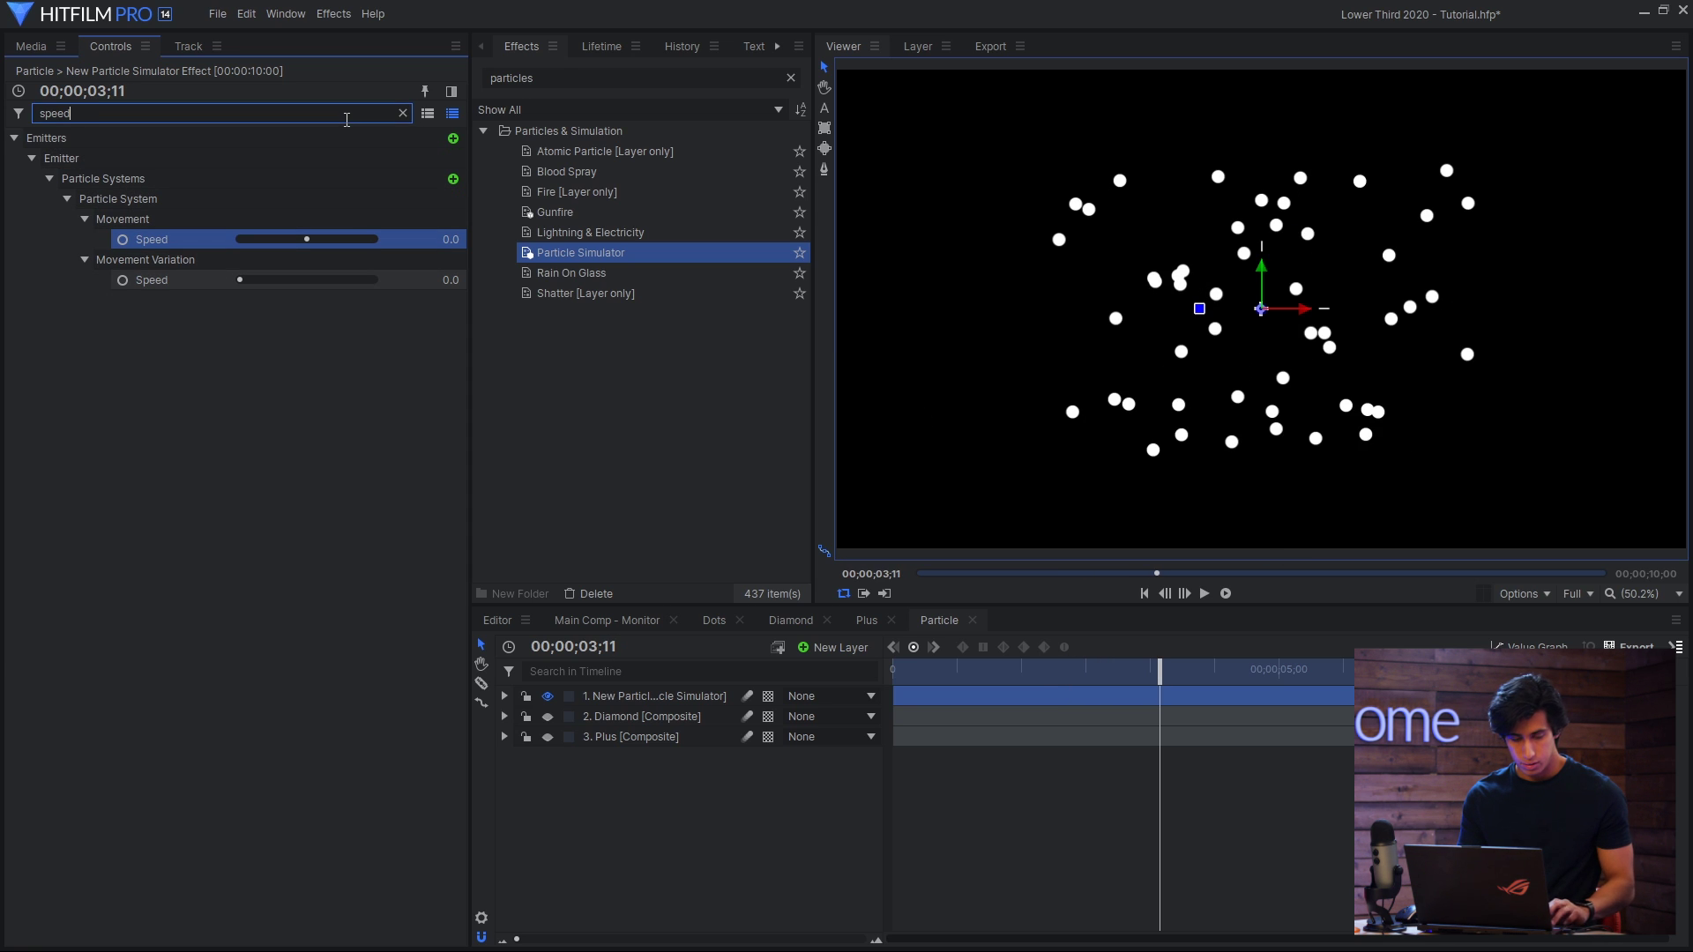
pyautogui.hotkey('ctrl', 'a')
pyautogui.write('per')
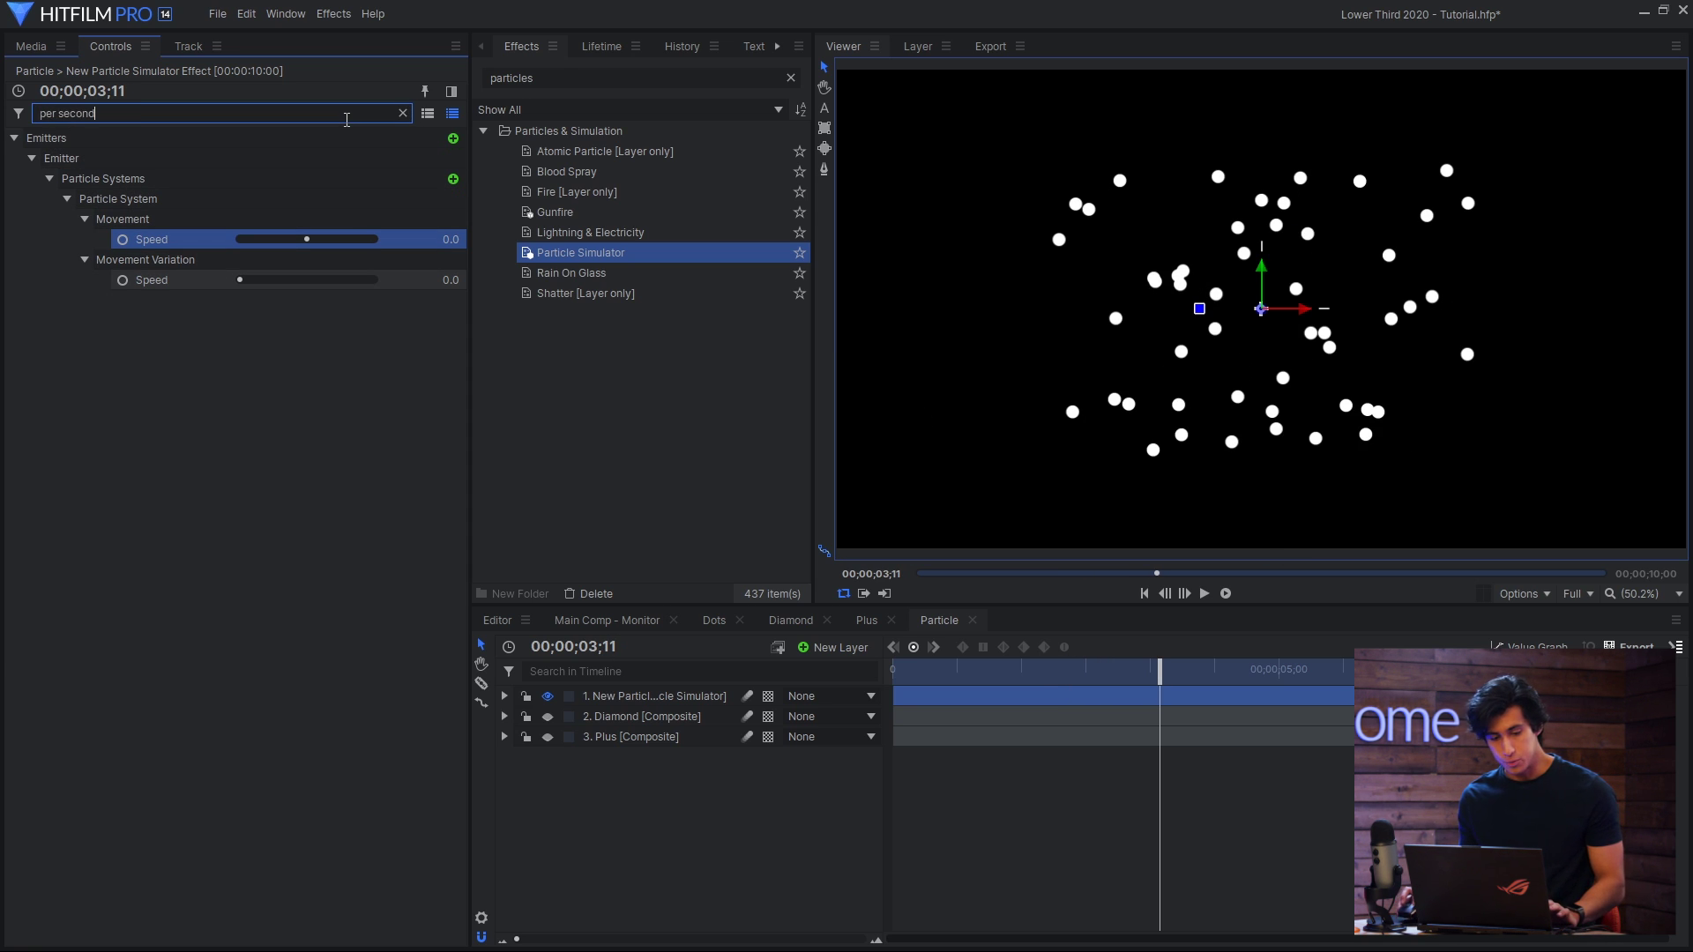
pyautogui.write(' second')
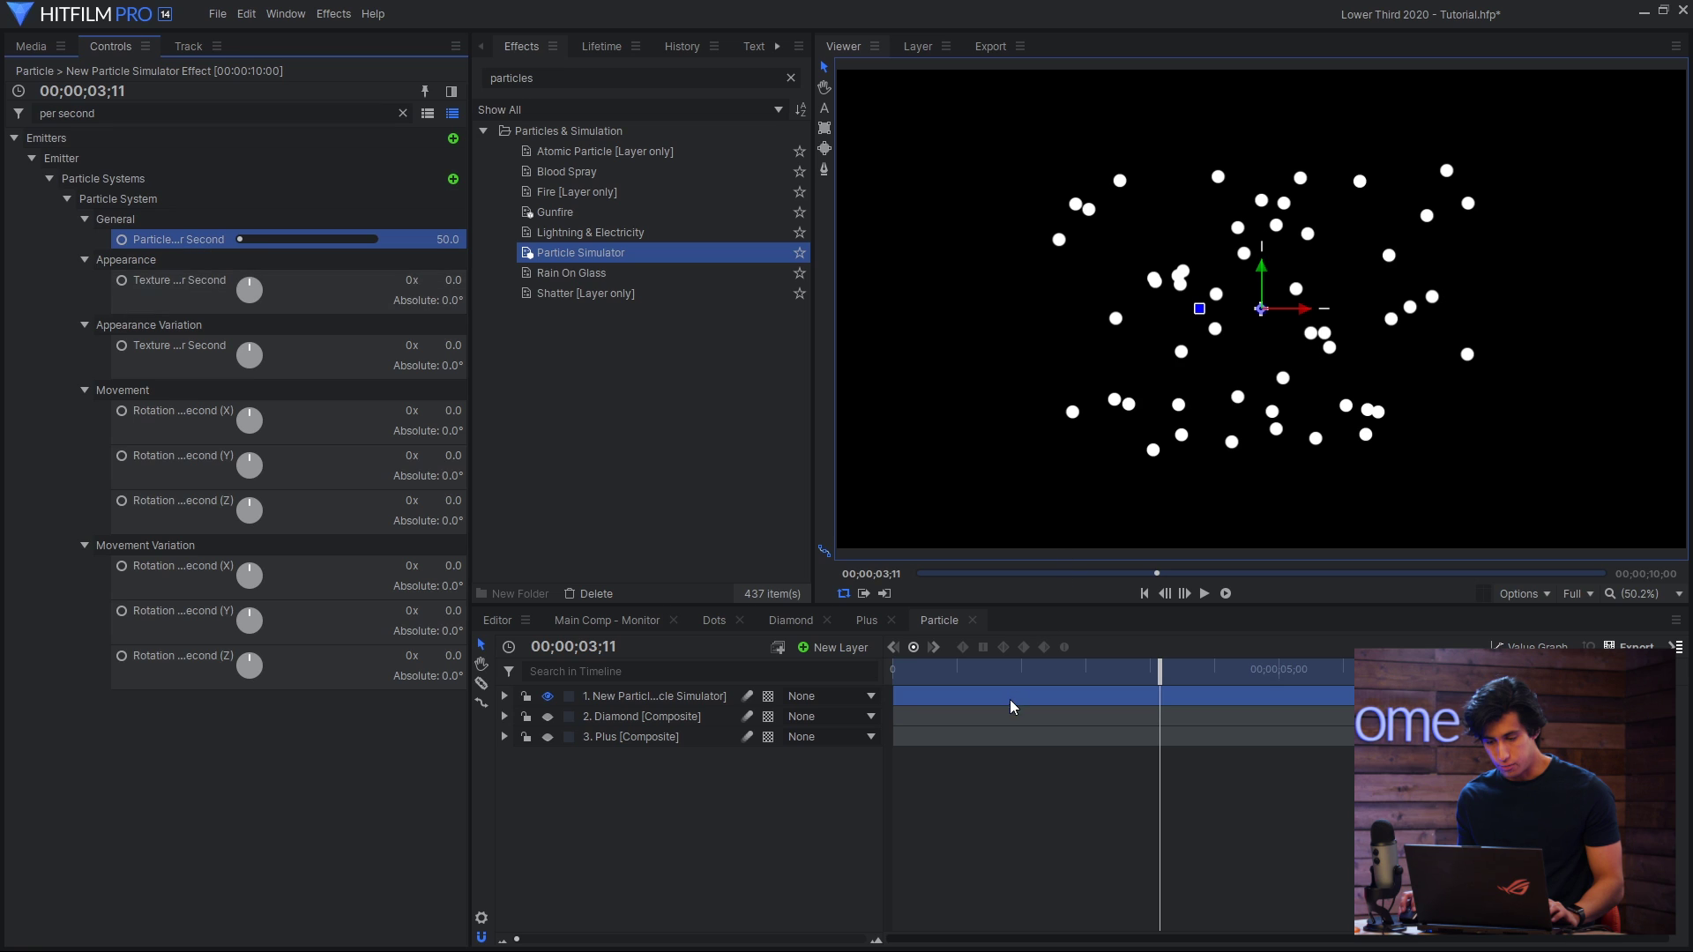
pyautogui.click(922, 672)
pyautogui.moveTo(883, 671); pyautogui.dragTo(886, 671)
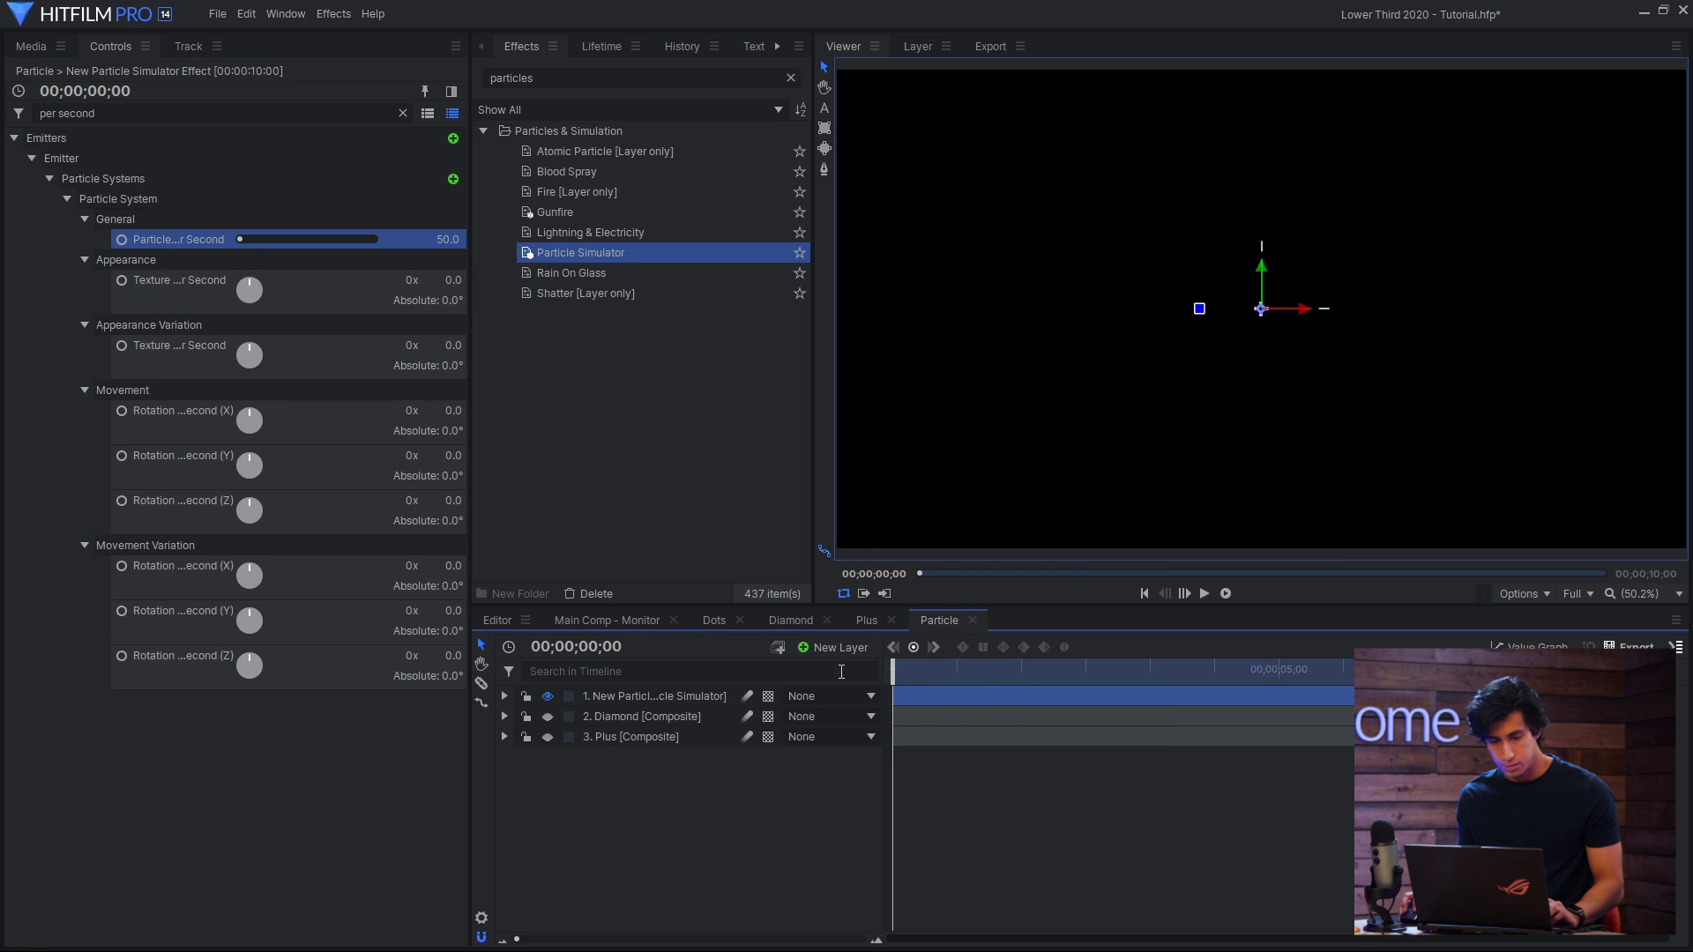
pyautogui.click(121, 239)
pyautogui.click(452, 239)
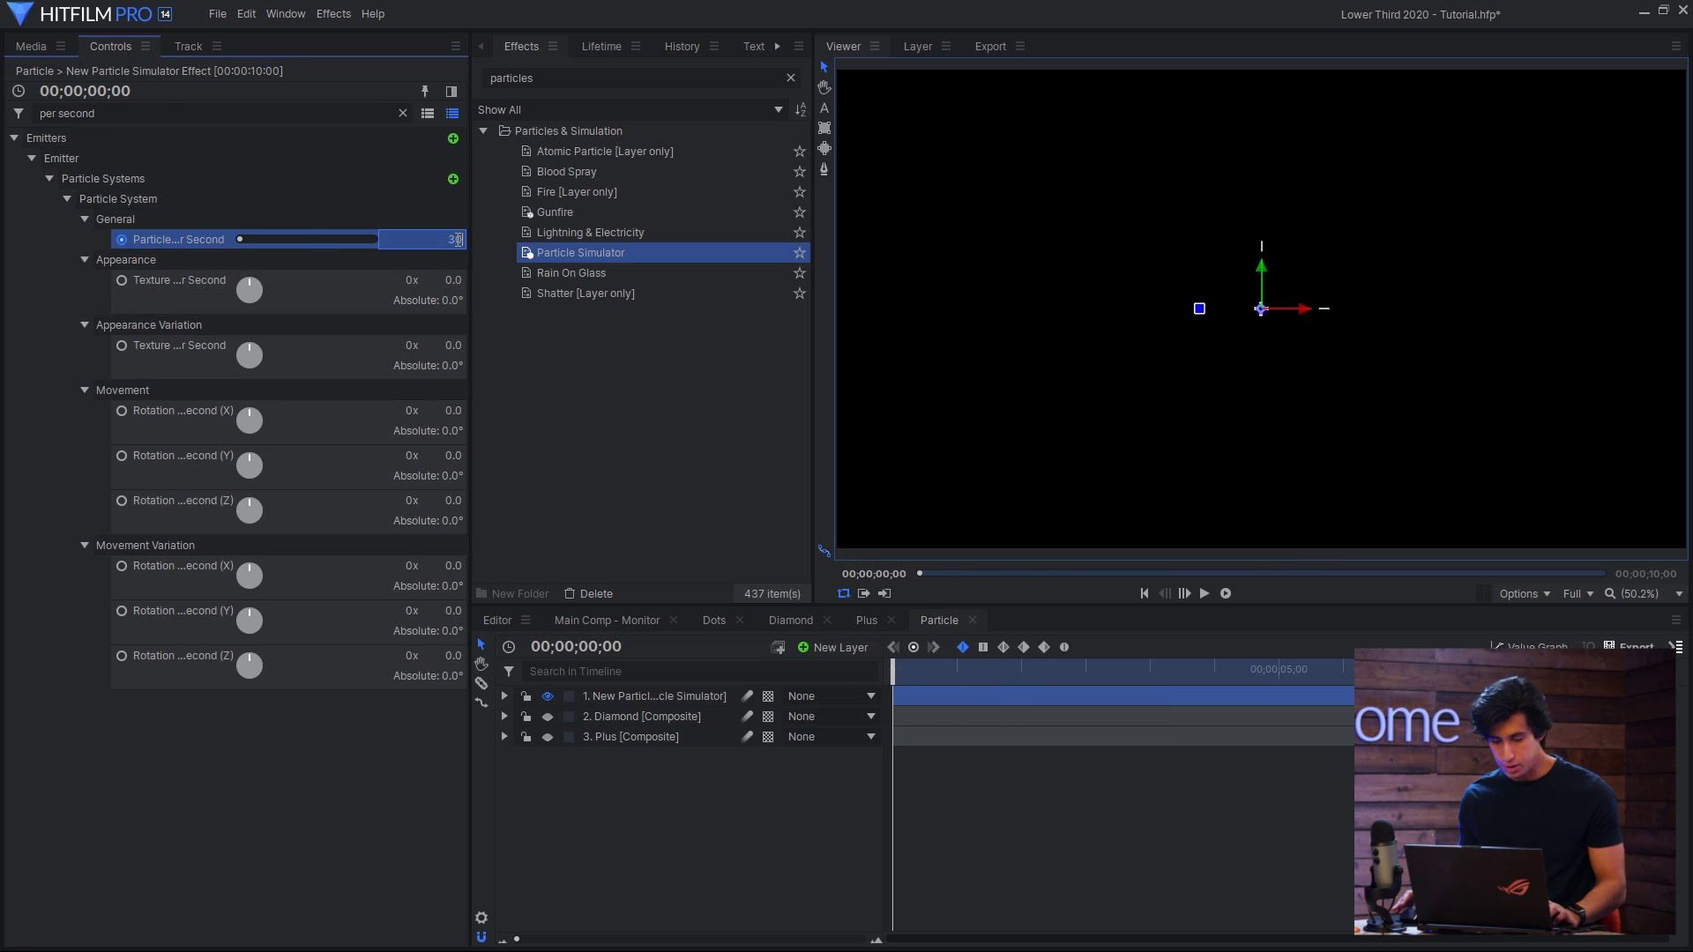
pyautogui.write('30')
pyautogui.press('Return')
pyautogui.press('space')
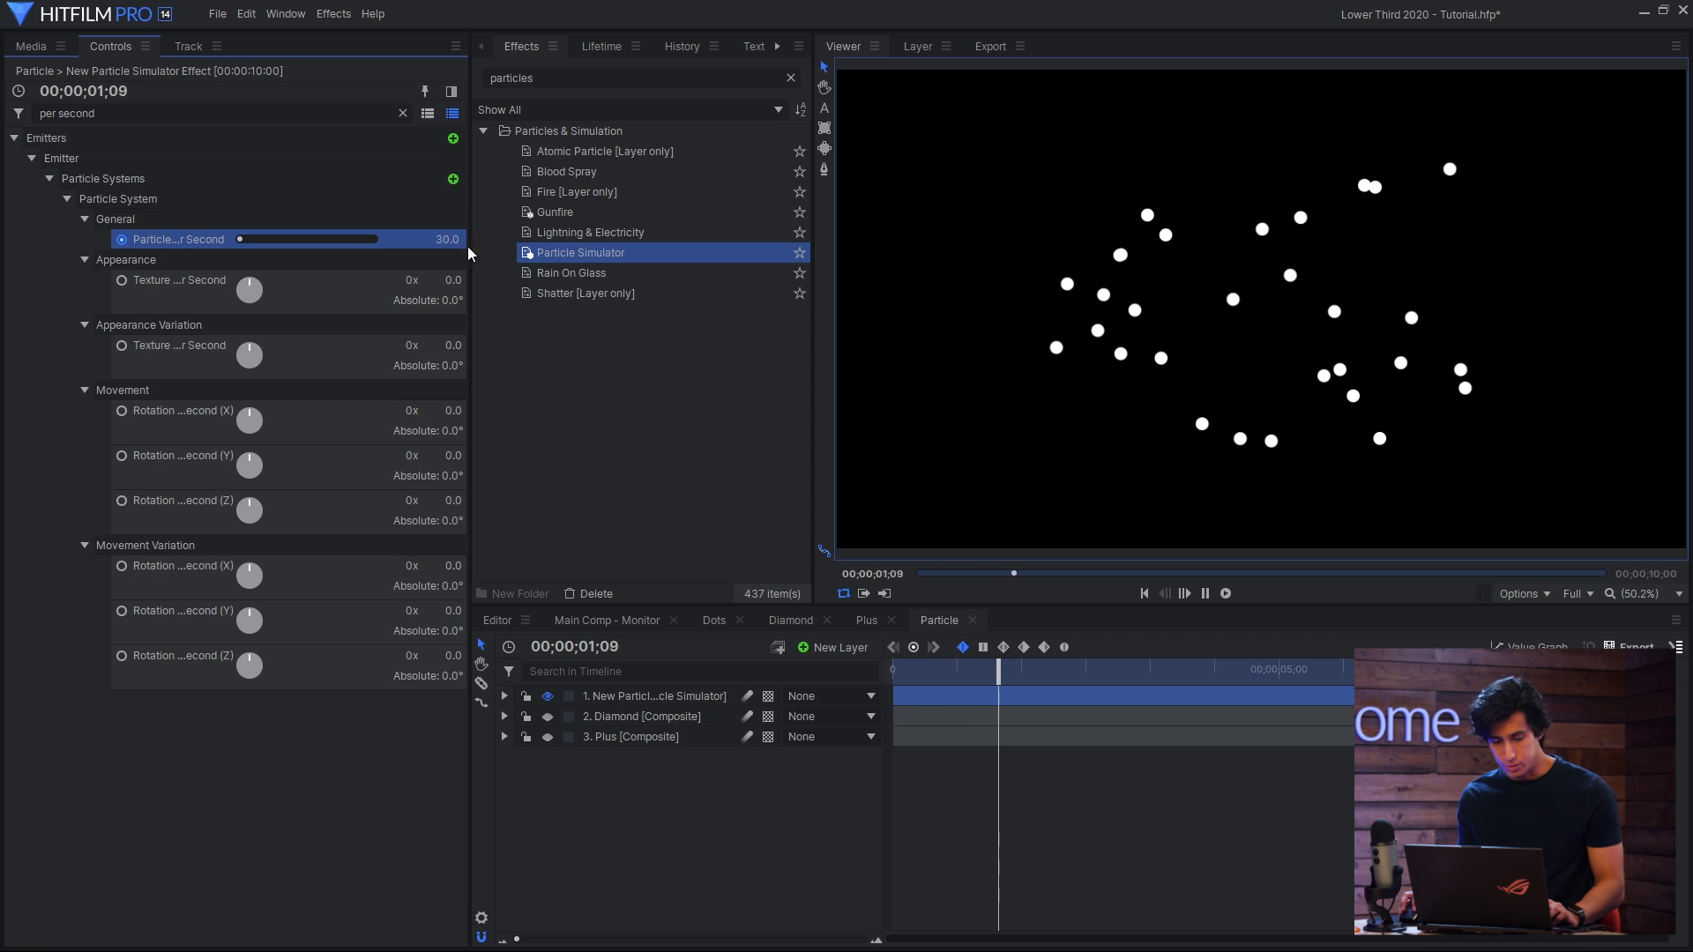
pyautogui.press('space')
pyautogui.moveTo(466, 240); pyautogui.dragTo(455, 240)
pyautogui.press('space')
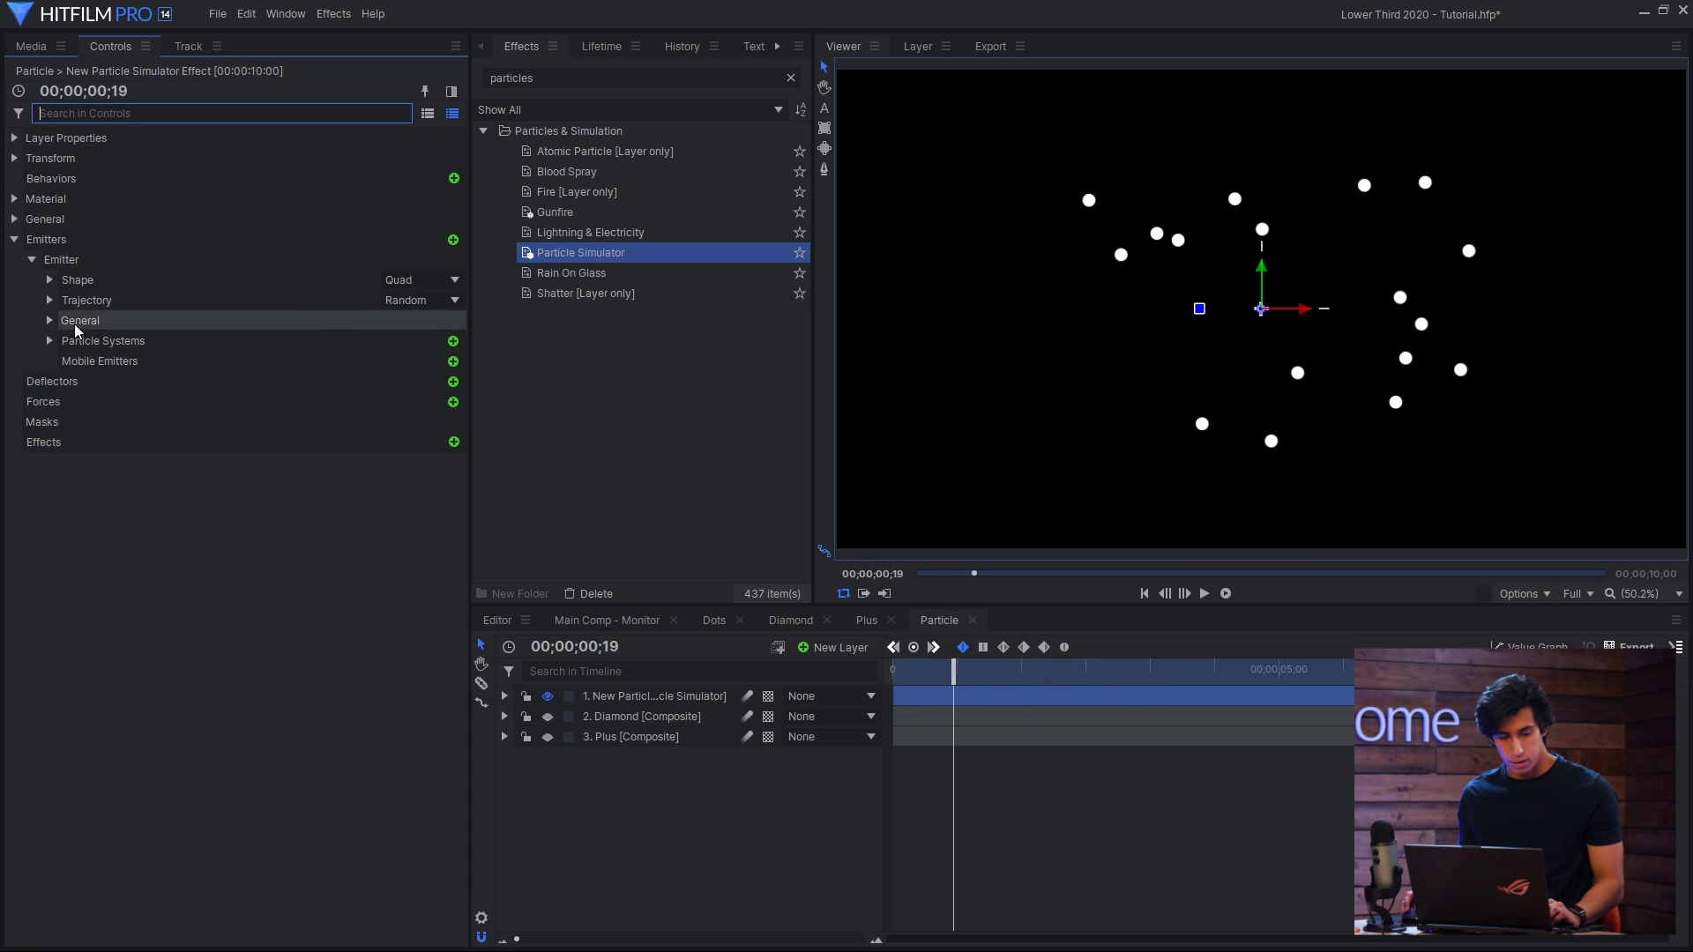
# - Under Particle System Appearance, set Texture Source to Layer with 2. Diamond as source layer
pyautogui.click(53, 340)
pyautogui.click(67, 361)
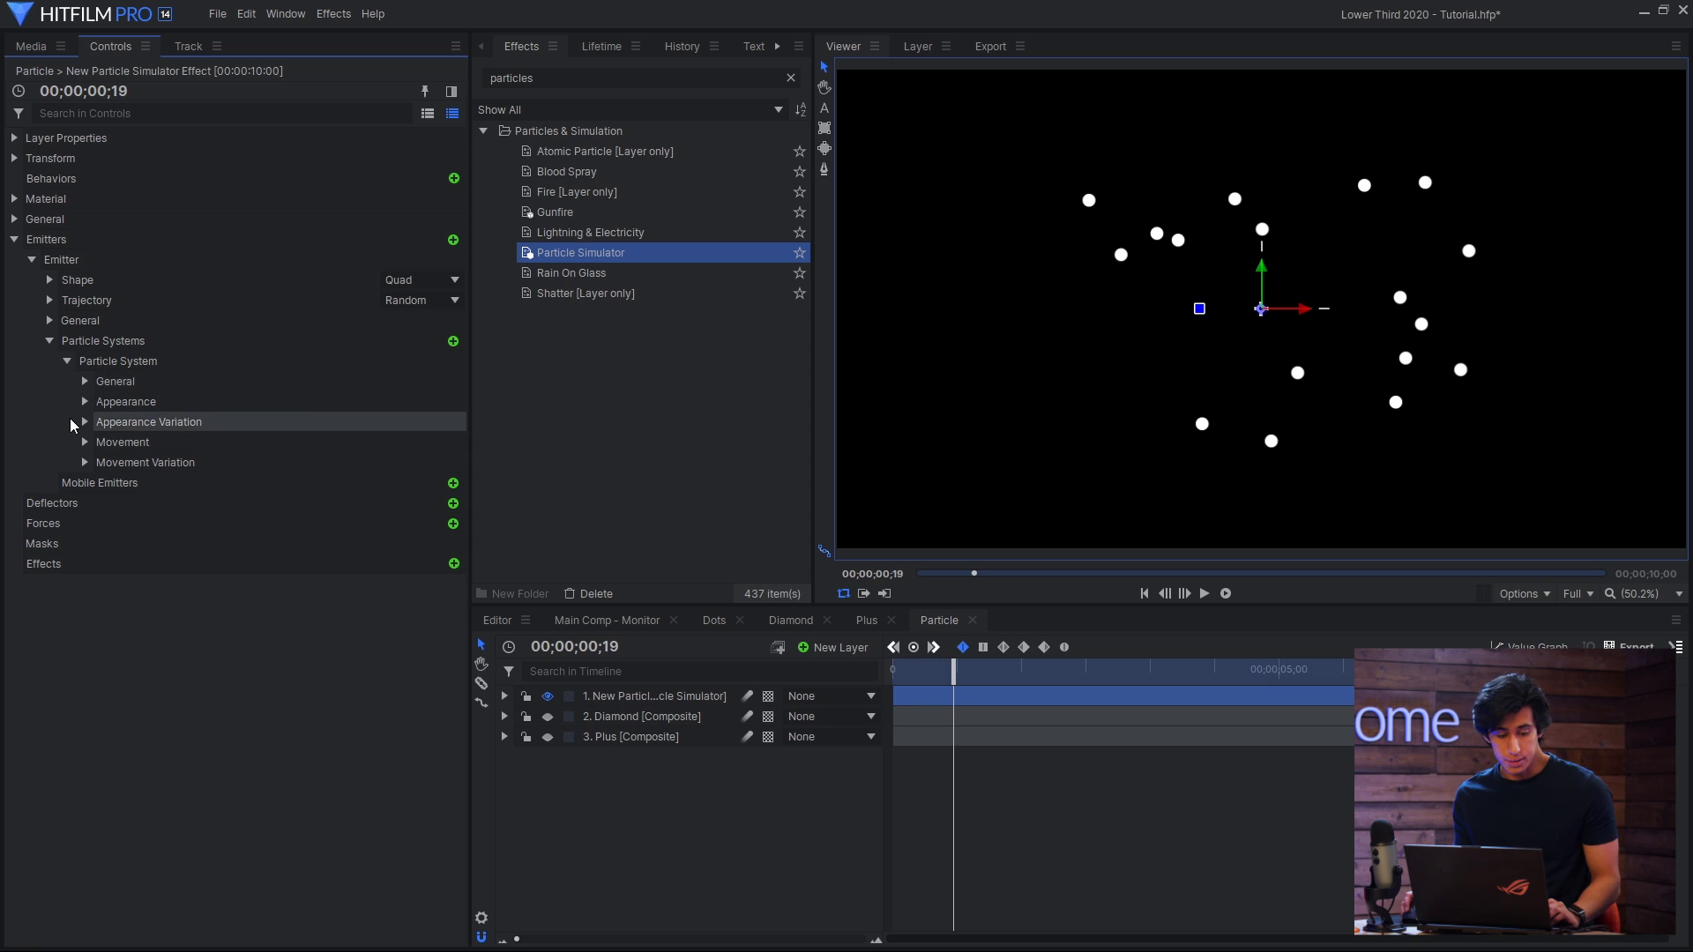
pyautogui.click(85, 402)
pyautogui.click(210, 422)
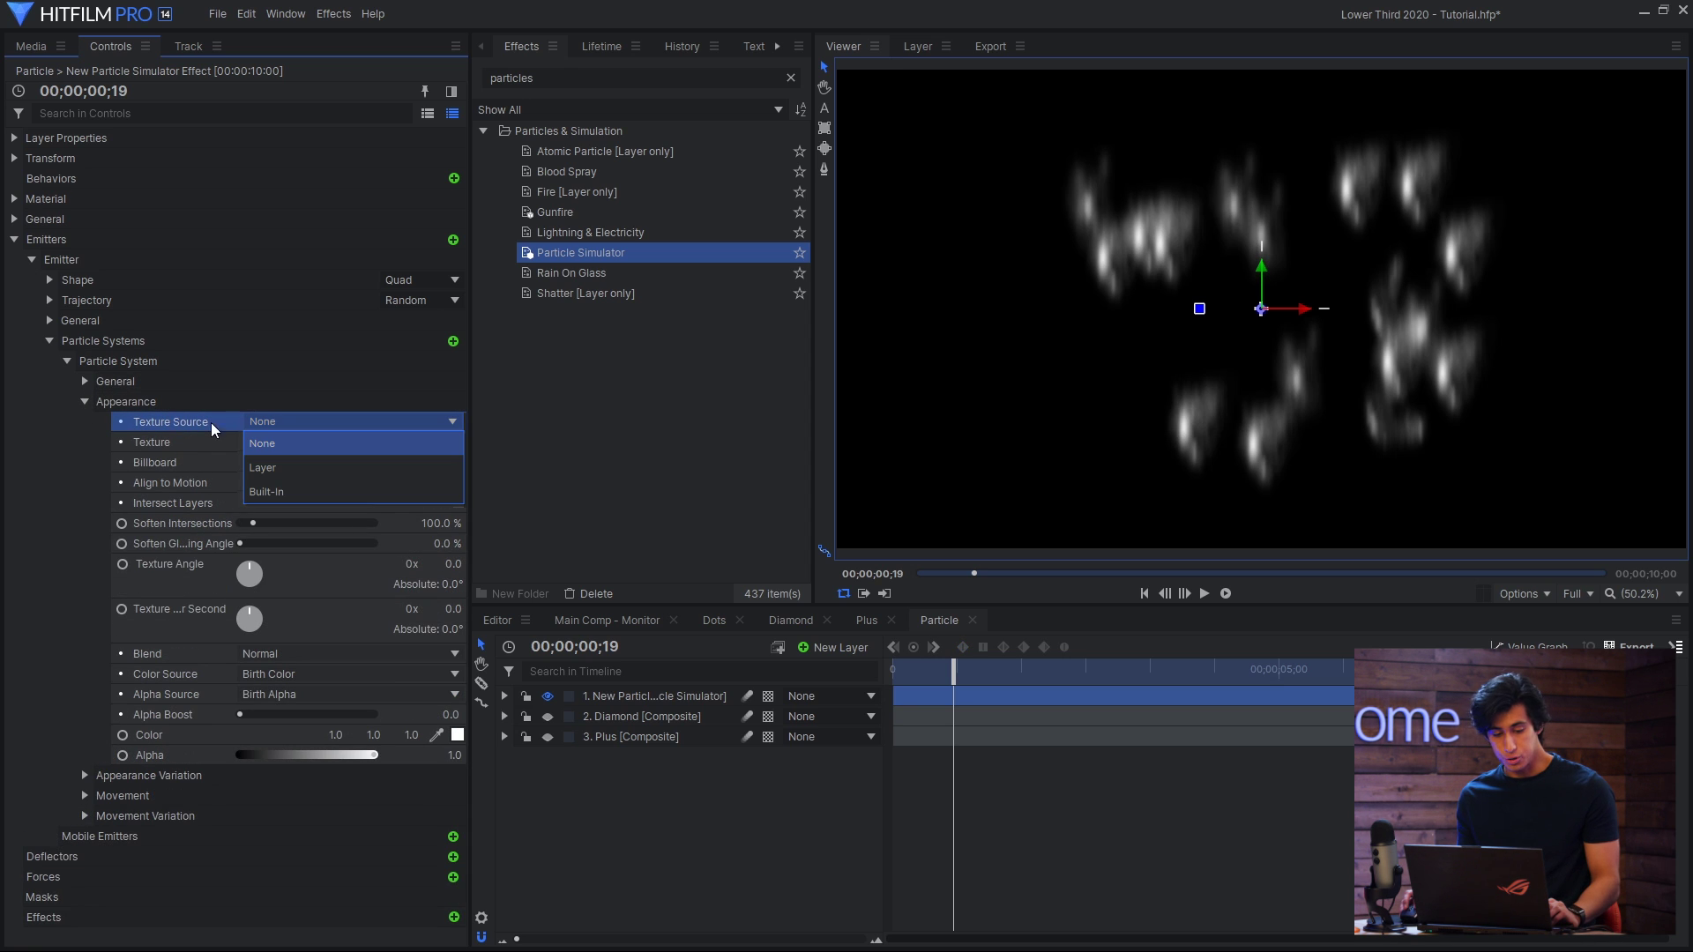
pyautogui.click(274, 465)
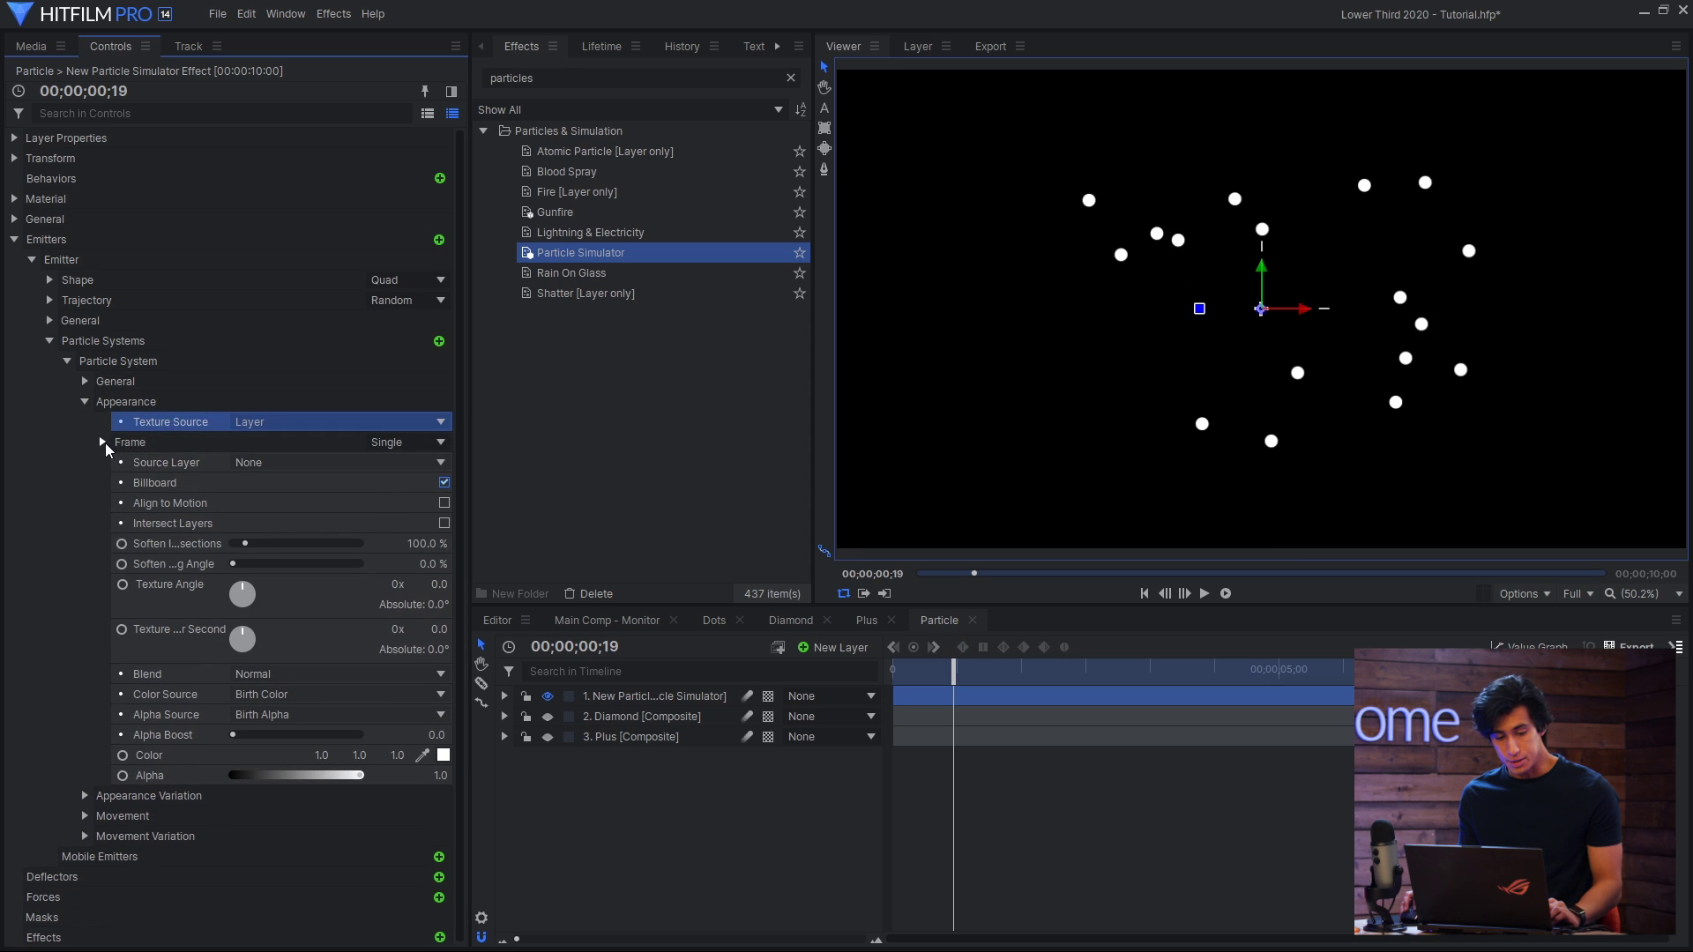
pyautogui.click(264, 460)
pyautogui.click(291, 487)
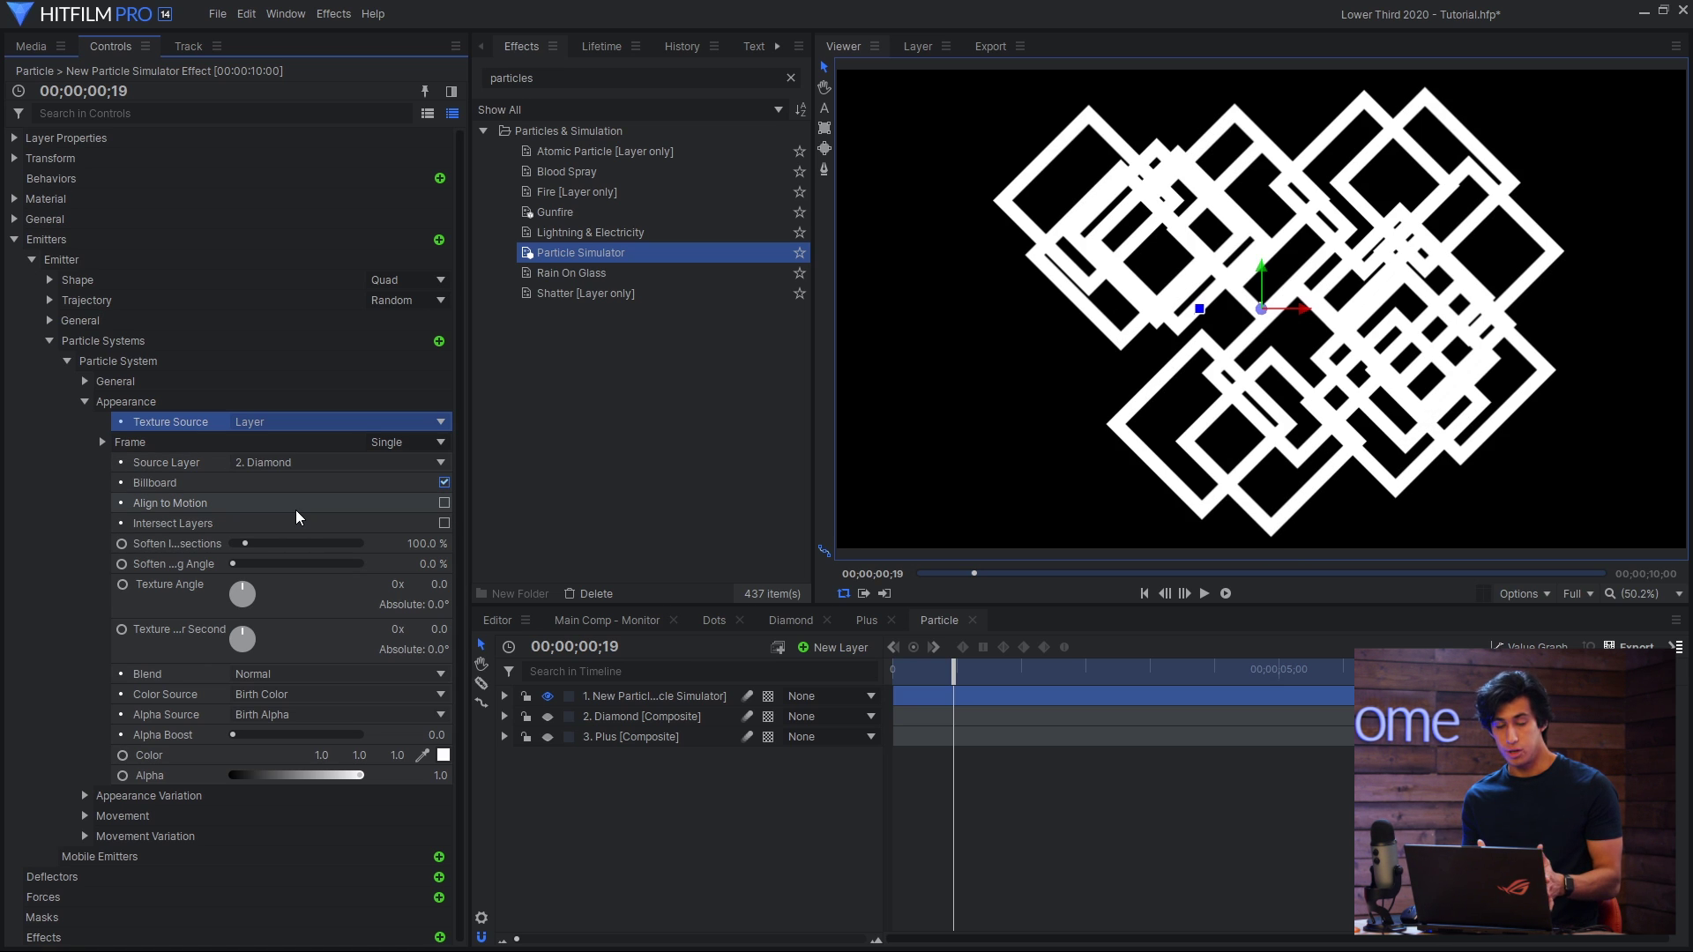
pyautogui.moveTo(953, 672); pyautogui.dragTo(960, 672)
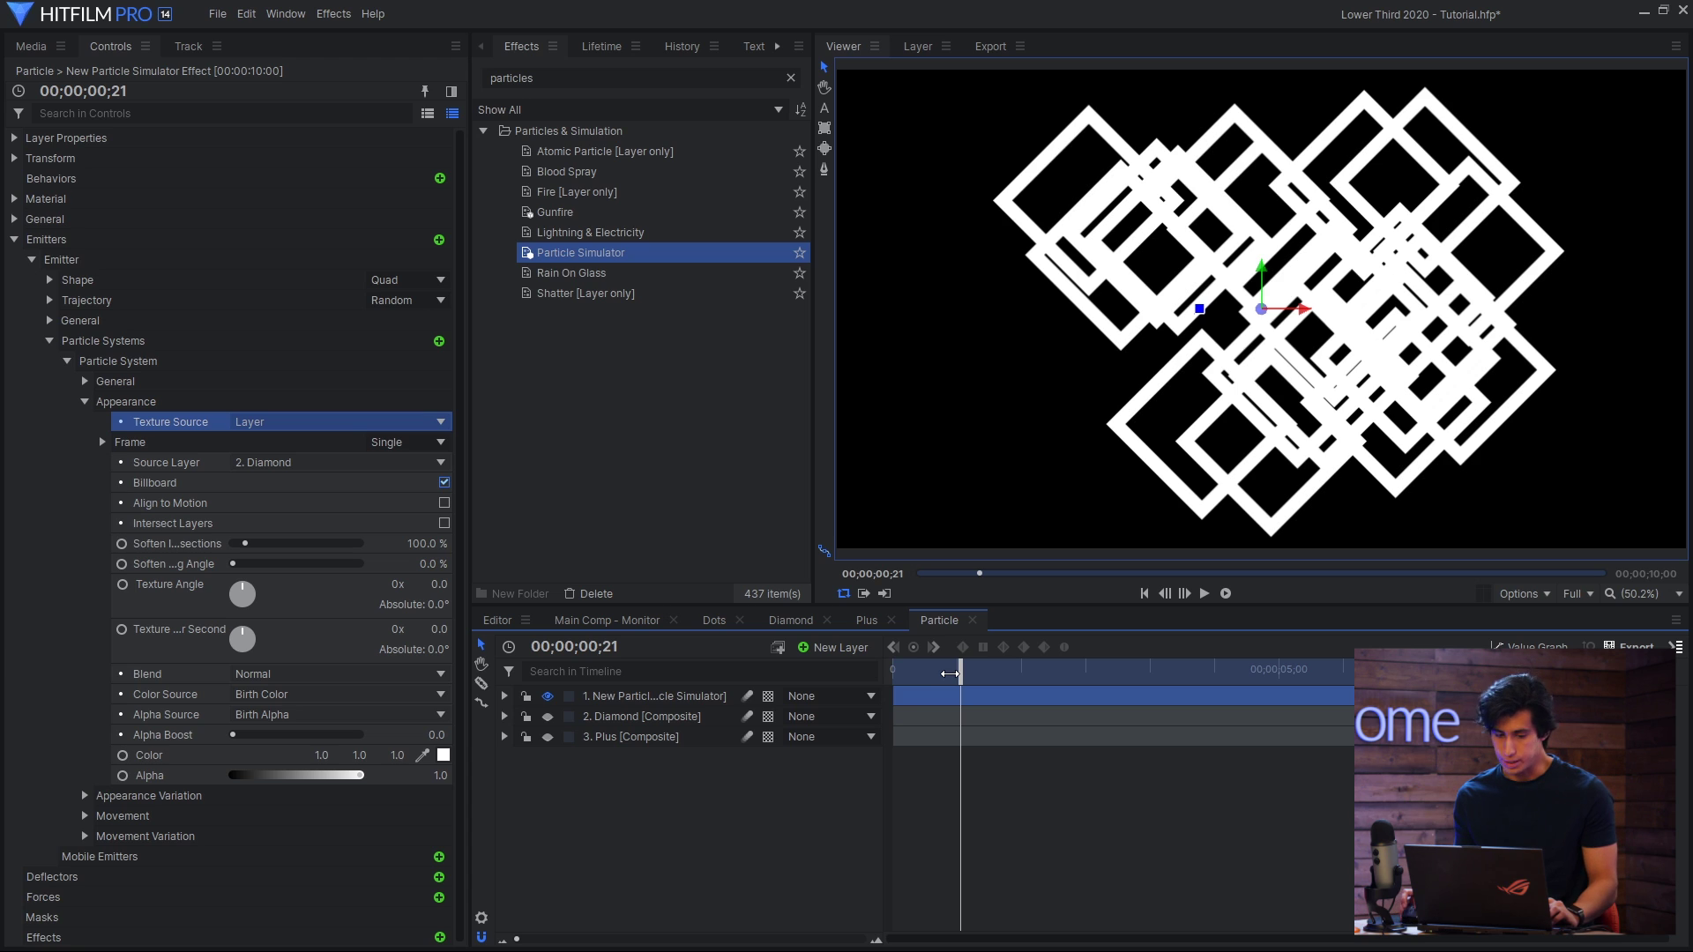
pyautogui.click(86, 402)
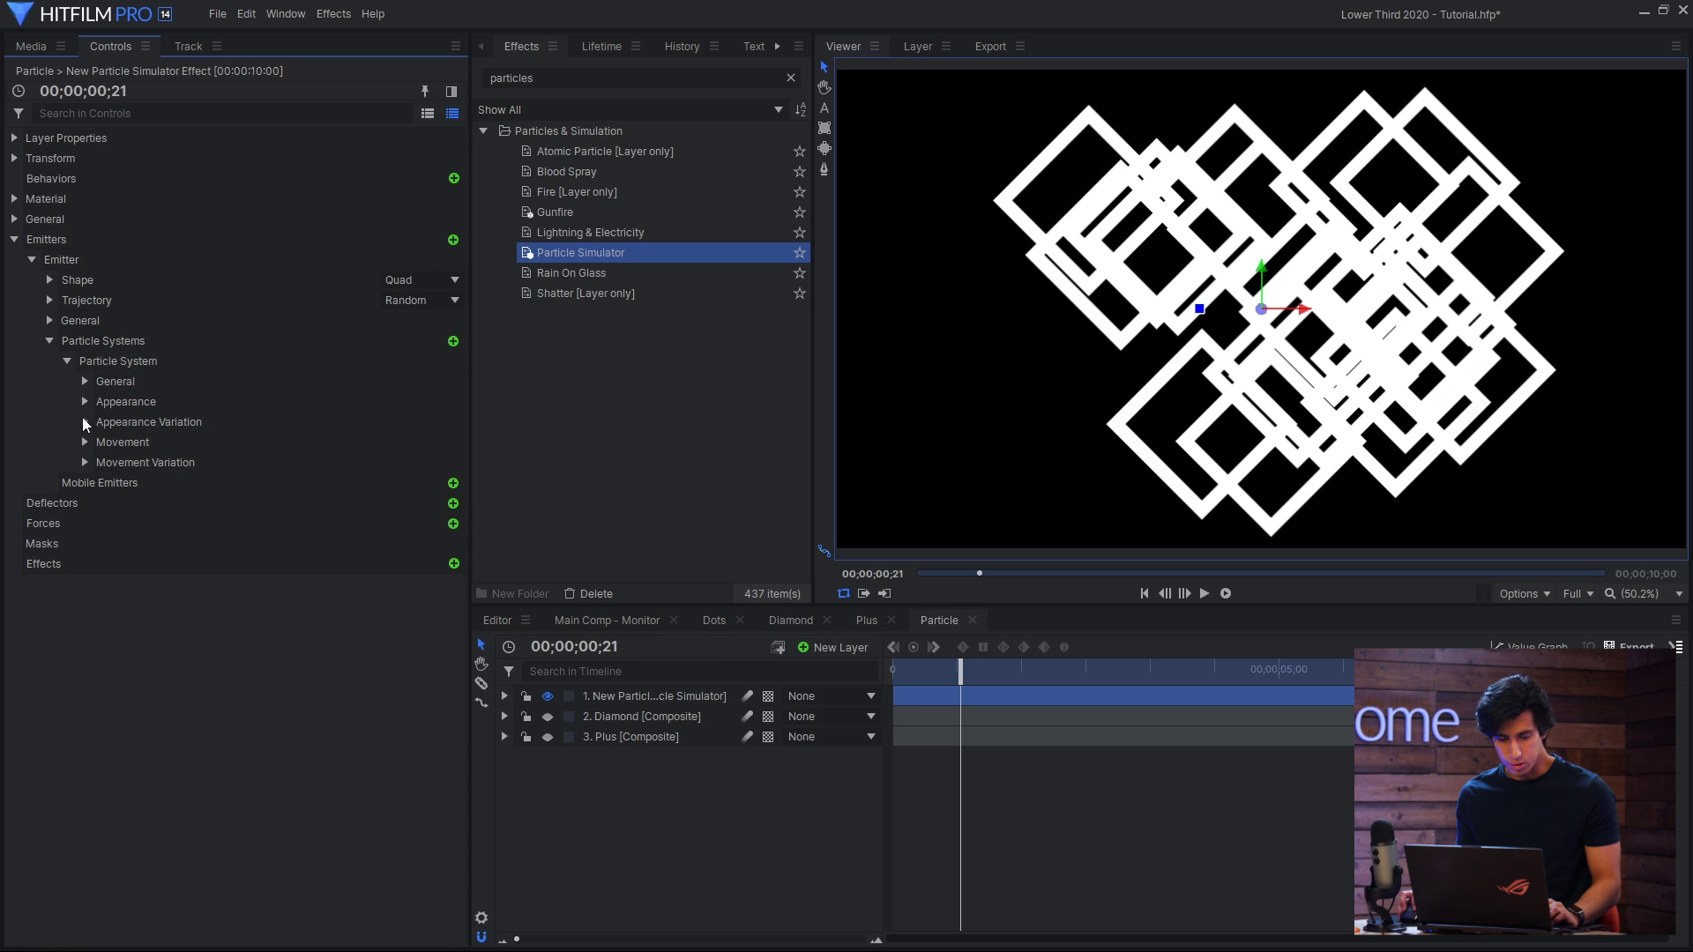
pyautogui.click(86, 442)
# - Drag particle Scale down to 14% and Movement Variation Scale to 5%, then preview the diamonds
pyautogui.moveTo(389, 482); pyautogui.dragTo(349, 482)
pyautogui.press('space')
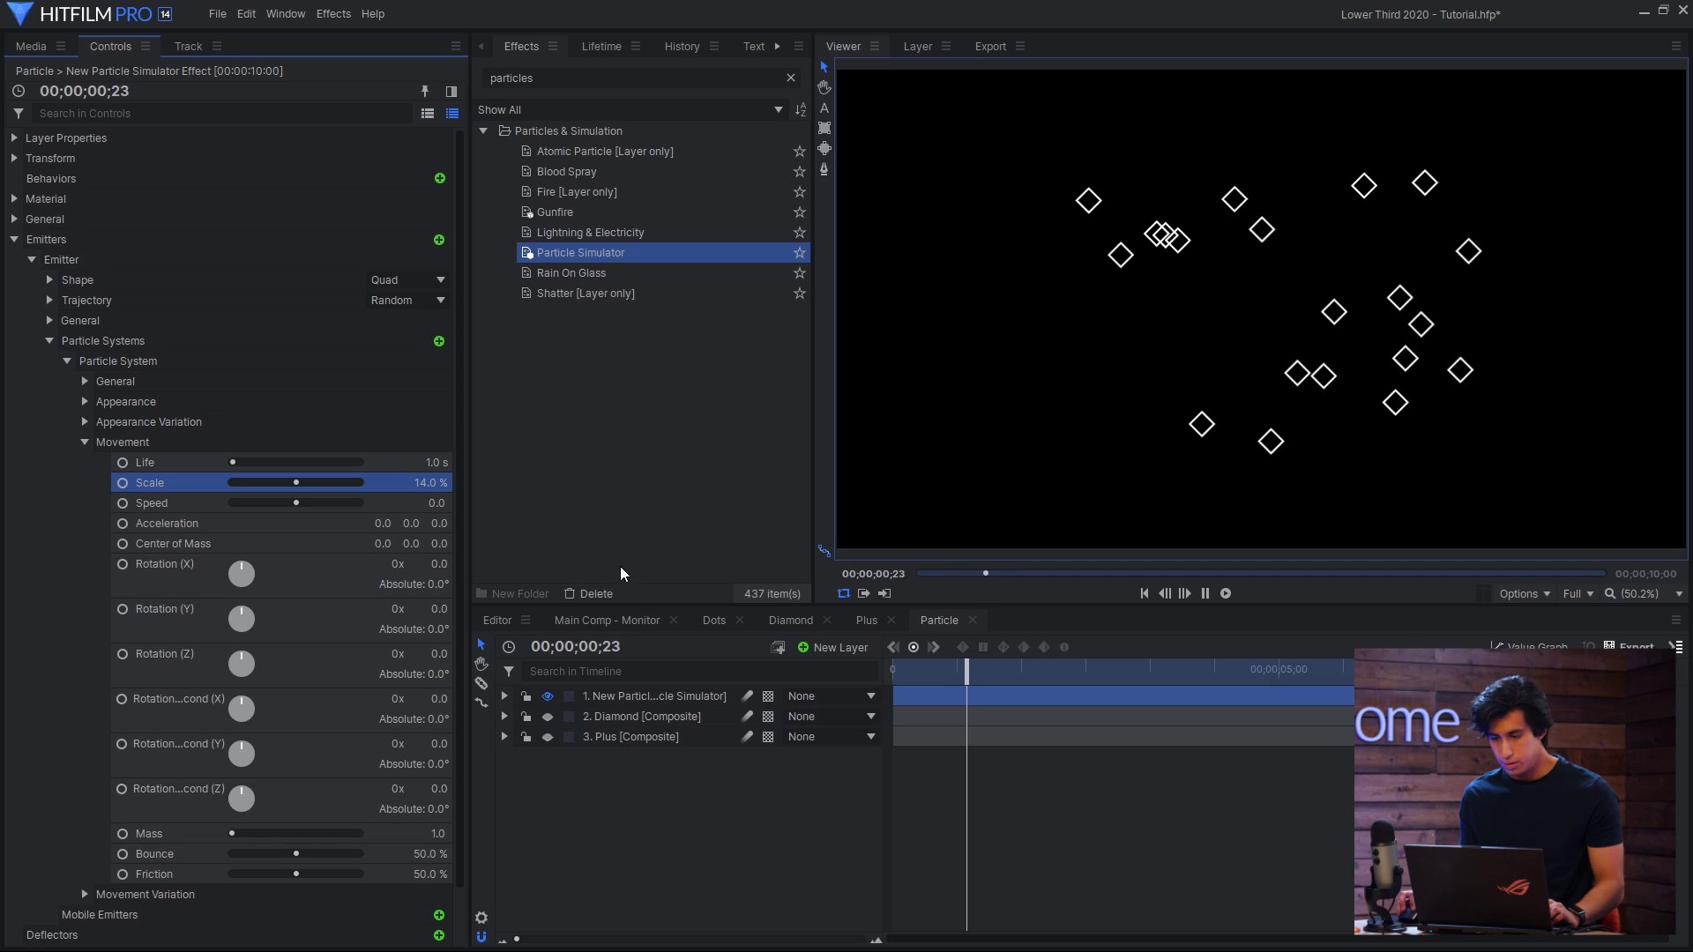
pyautogui.click(970, 670)
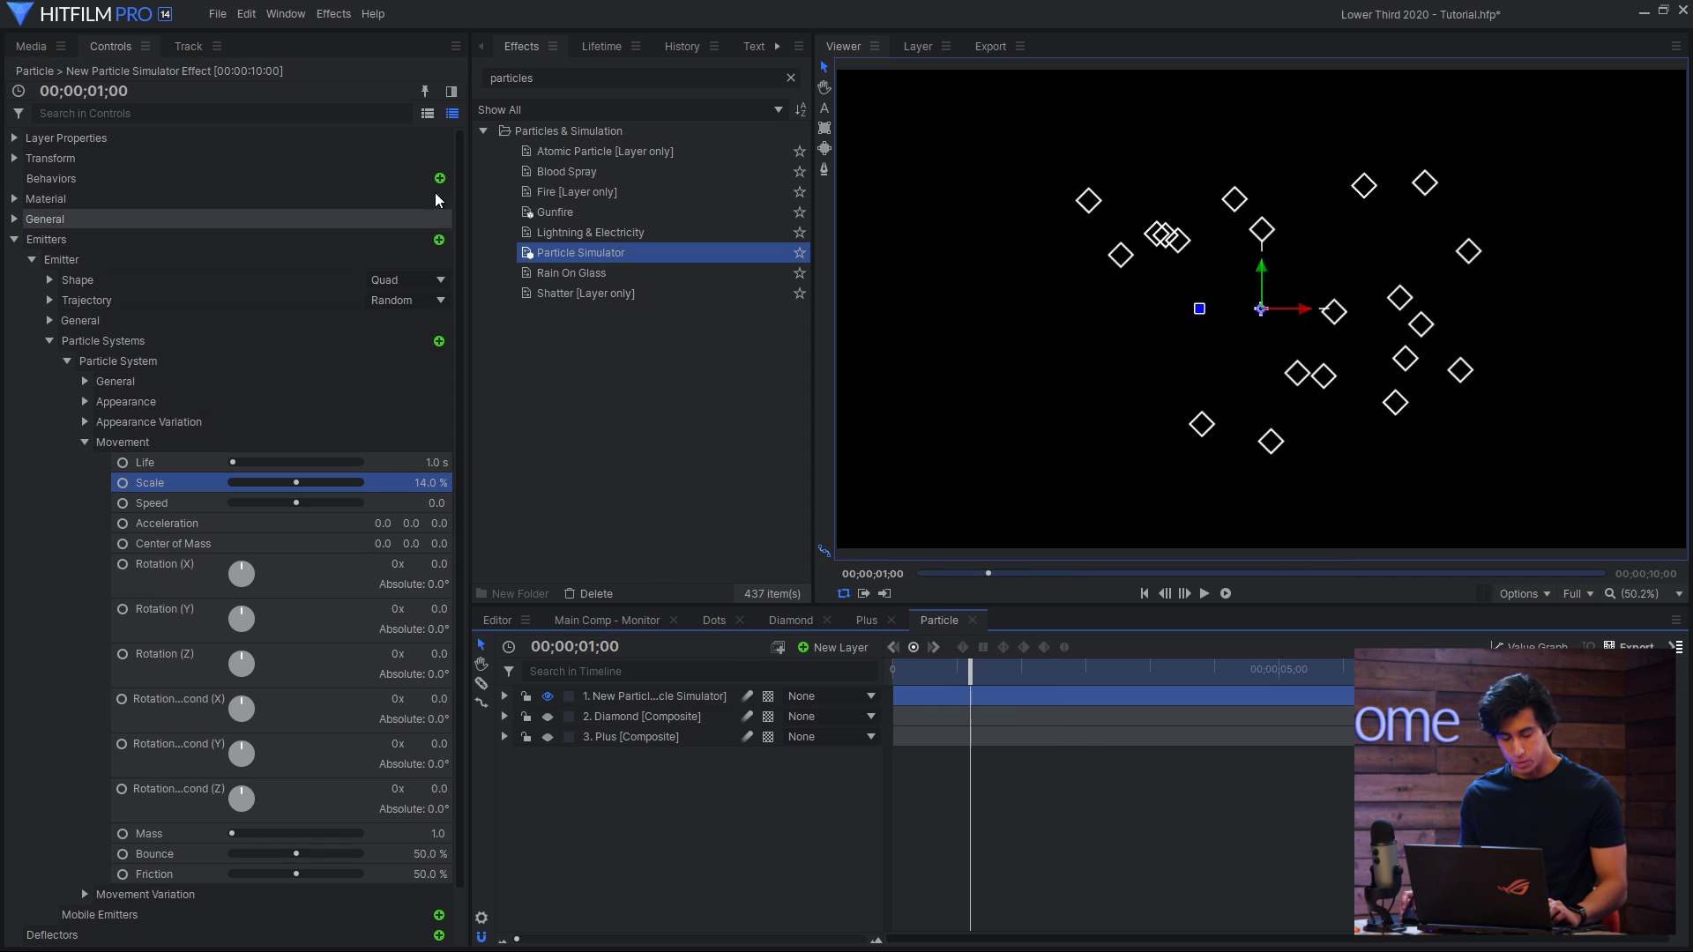
pyautogui.click(371, 113)
pyautogui.write('scale')
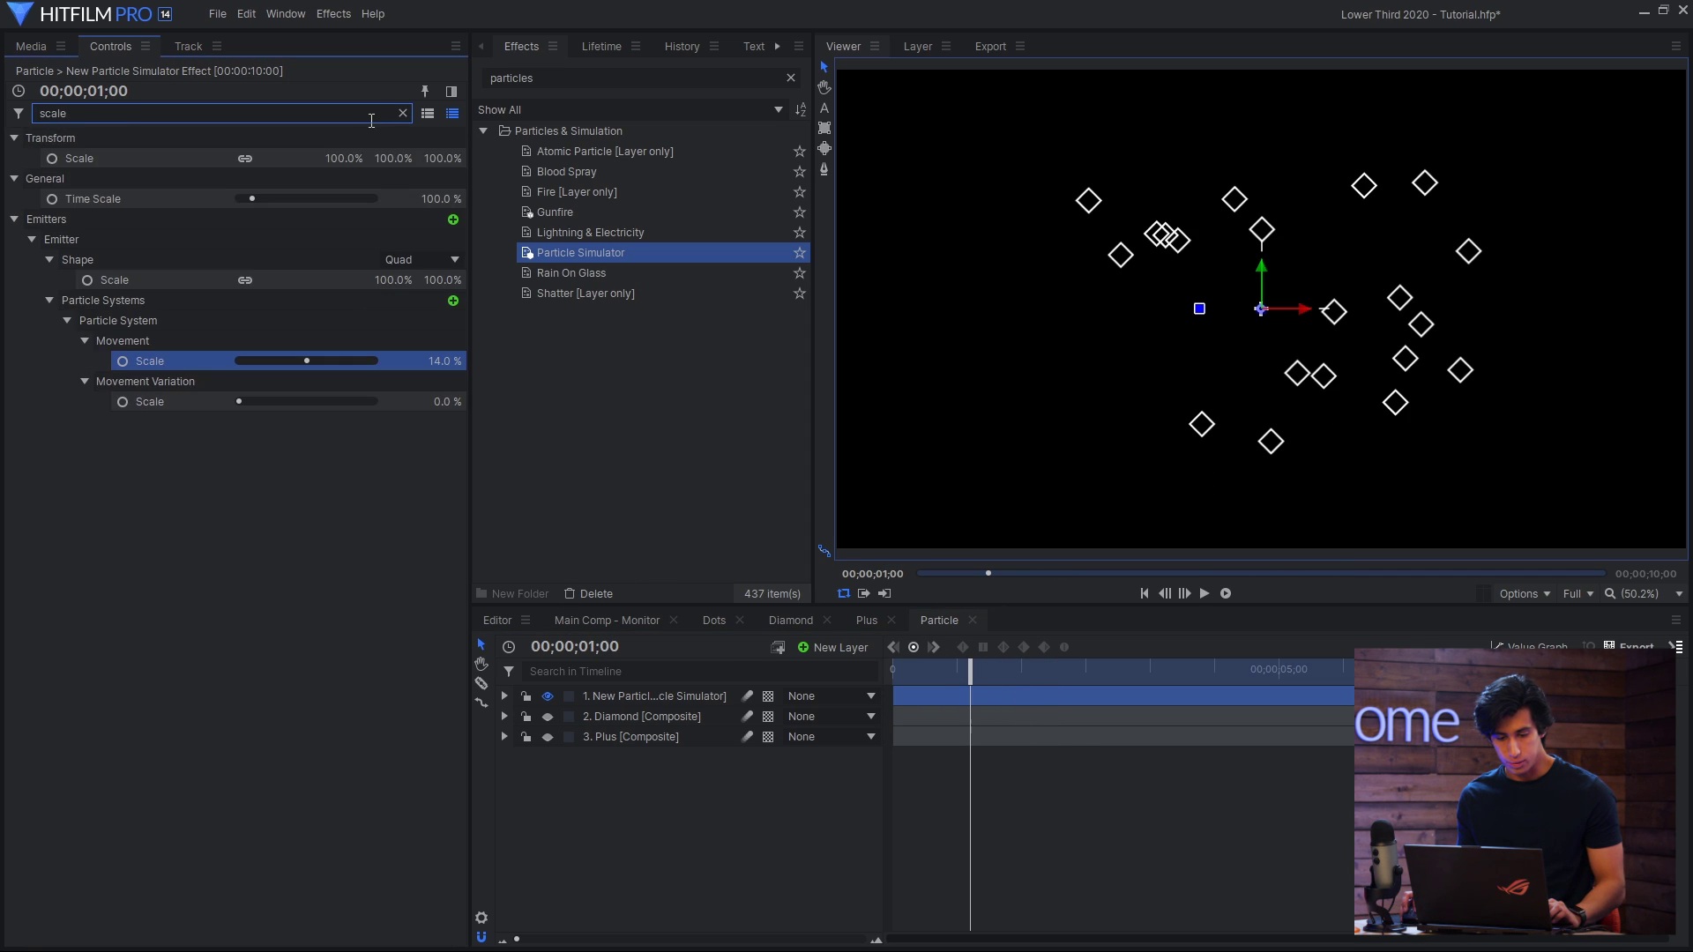
pyautogui.moveTo(414, 401); pyautogui.dragTo(393, 402)
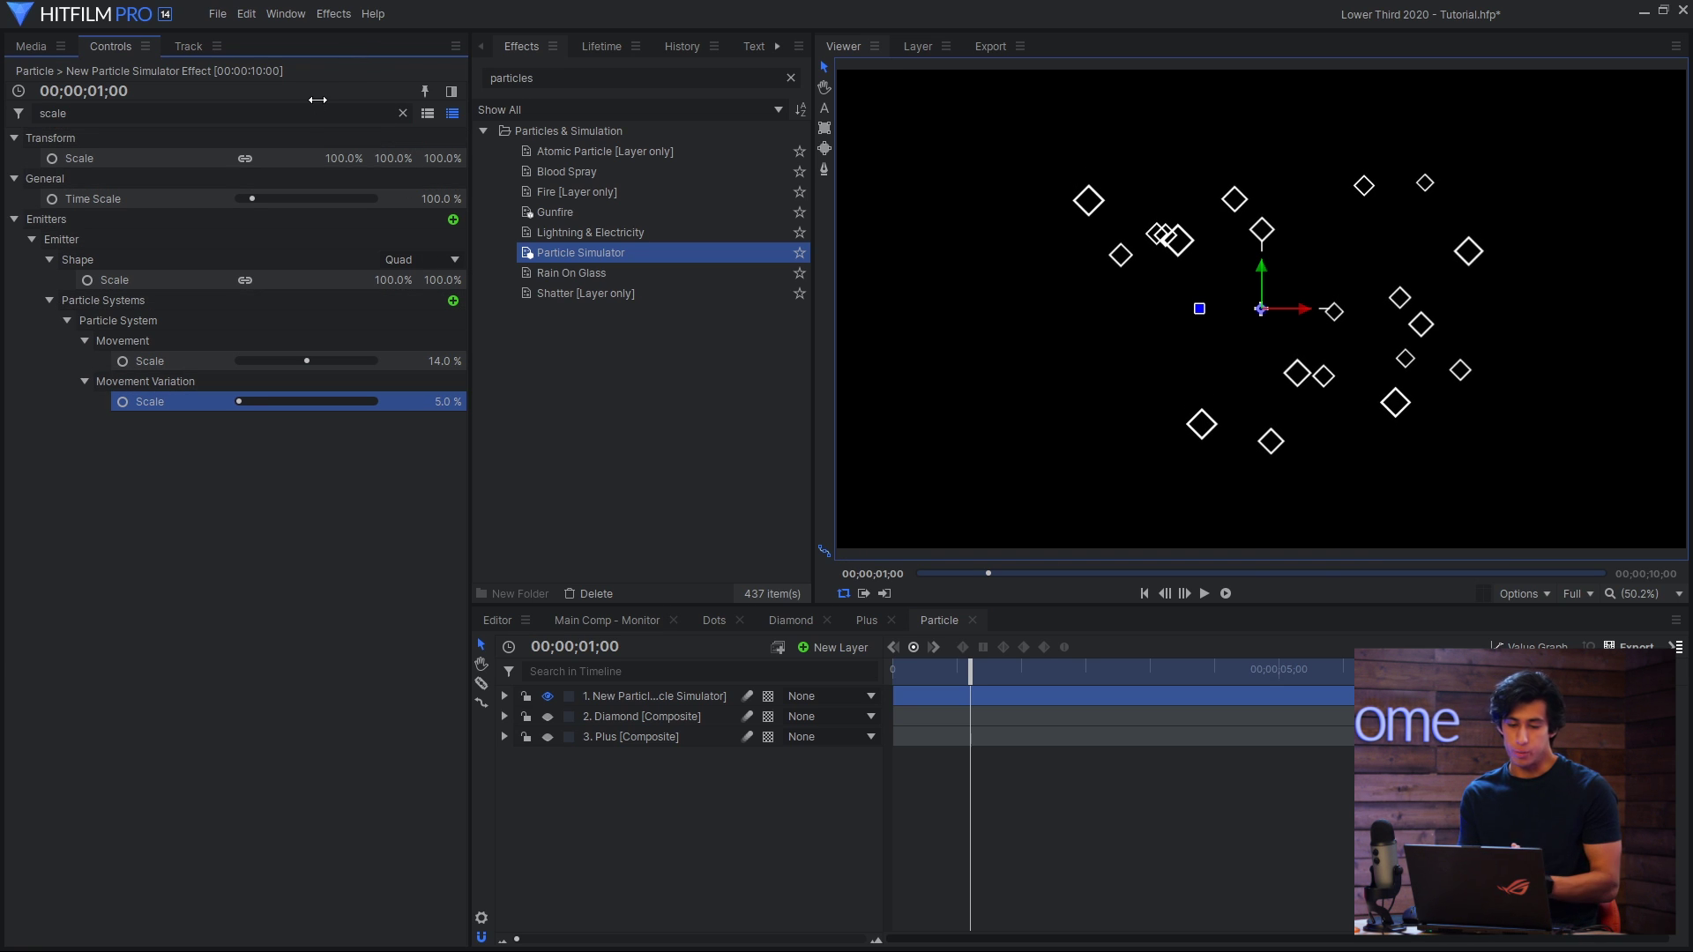
pyautogui.click(402, 112)
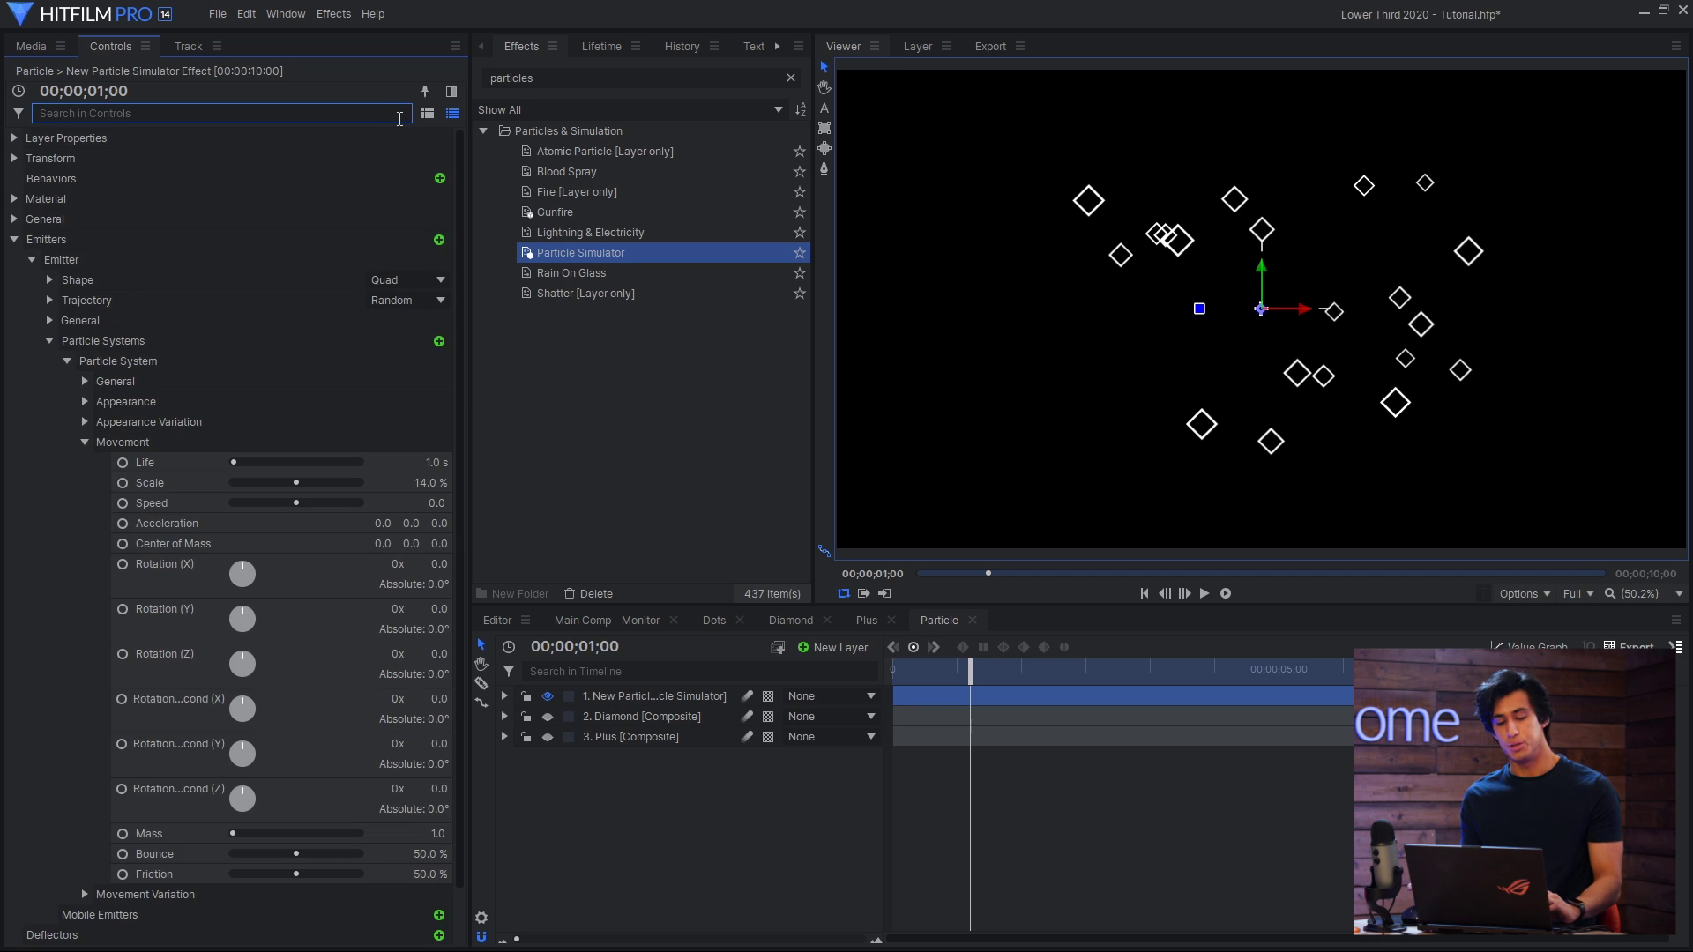
pyautogui.press('space')
pyautogui.press('space')
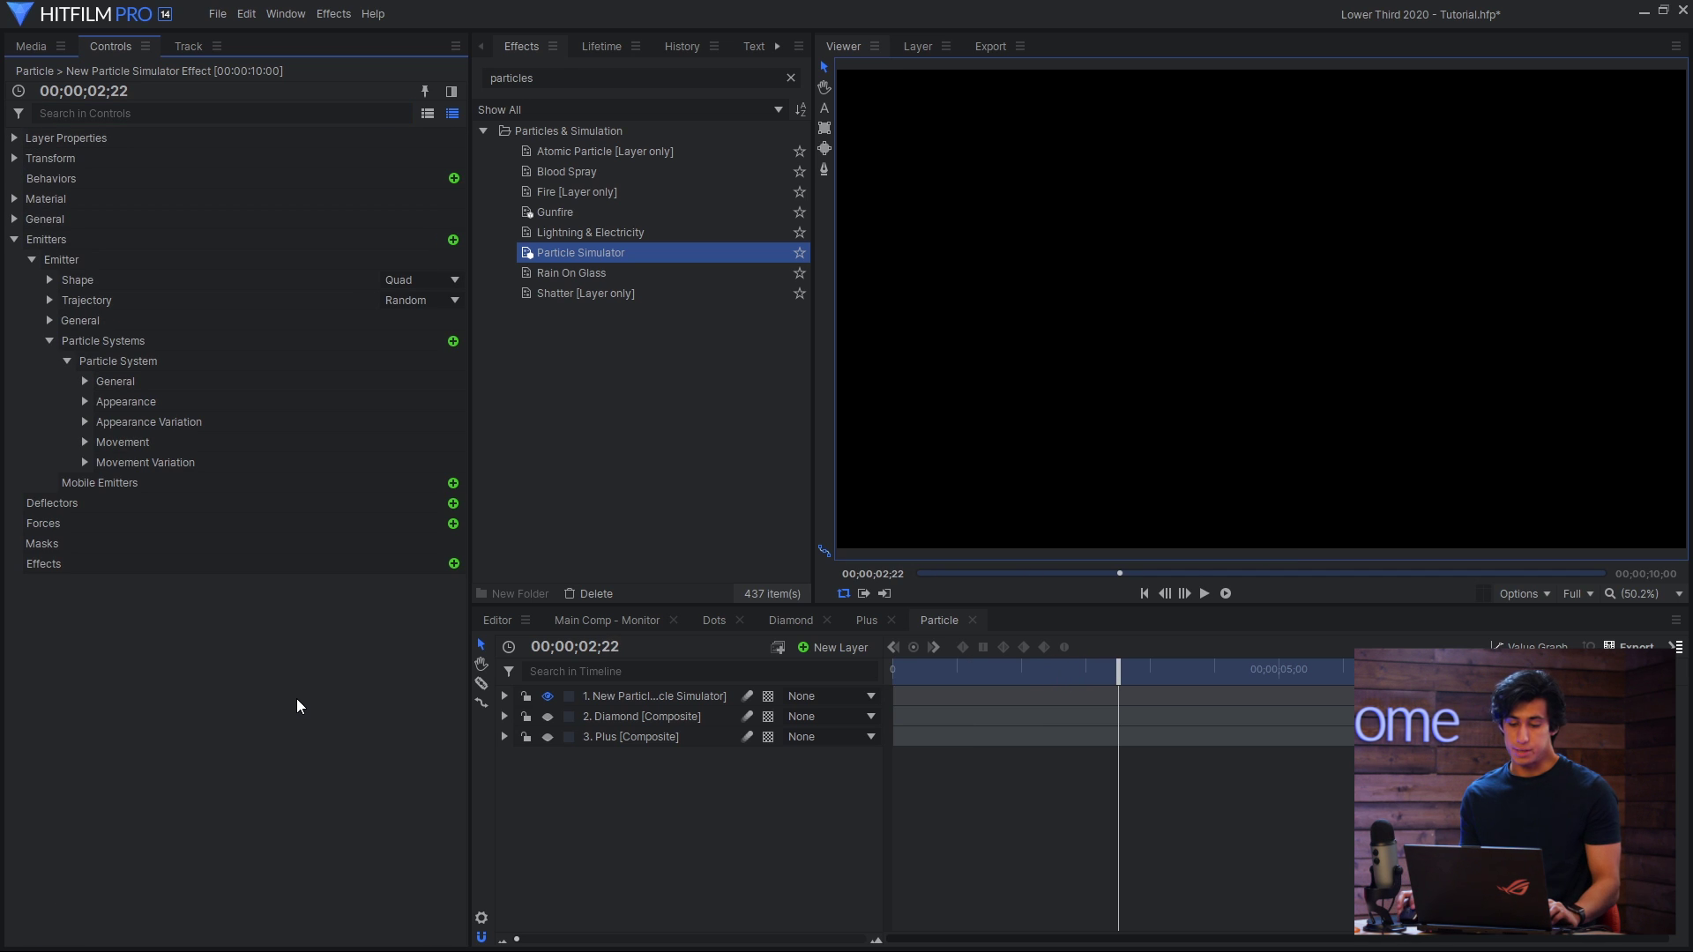
pyautogui.click(984, 668)
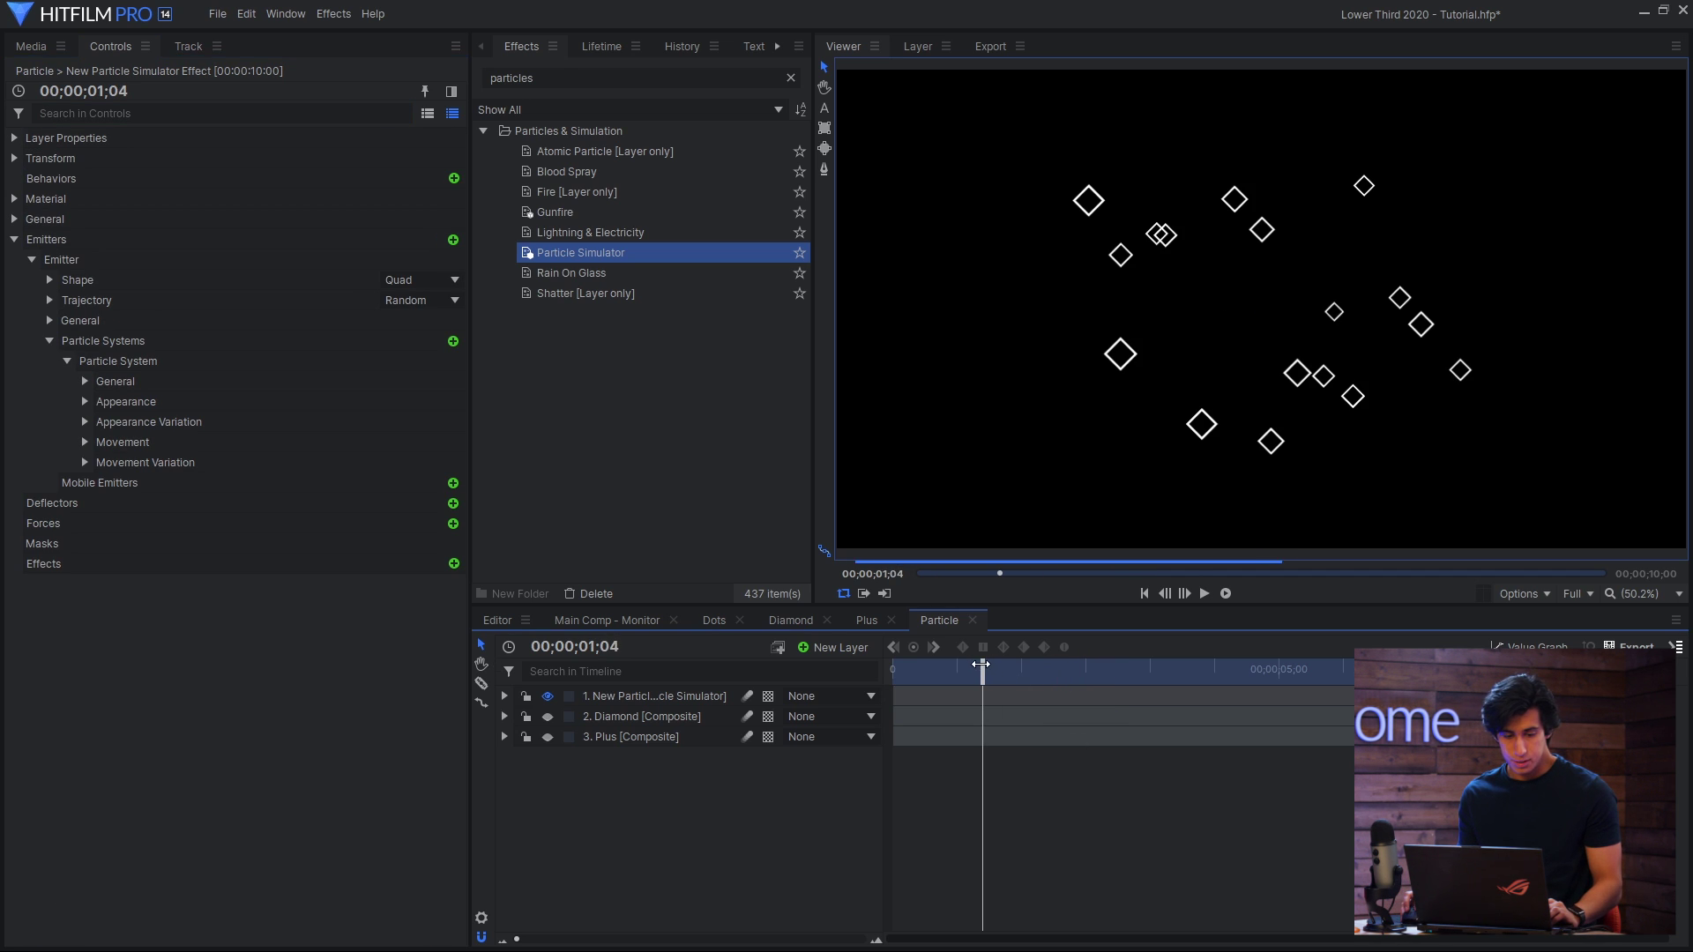
# - Duplicate the particle system and texture the copy with the 3. Plus layer
pyautogui.click(66, 361)
pyautogui.click(134, 365)
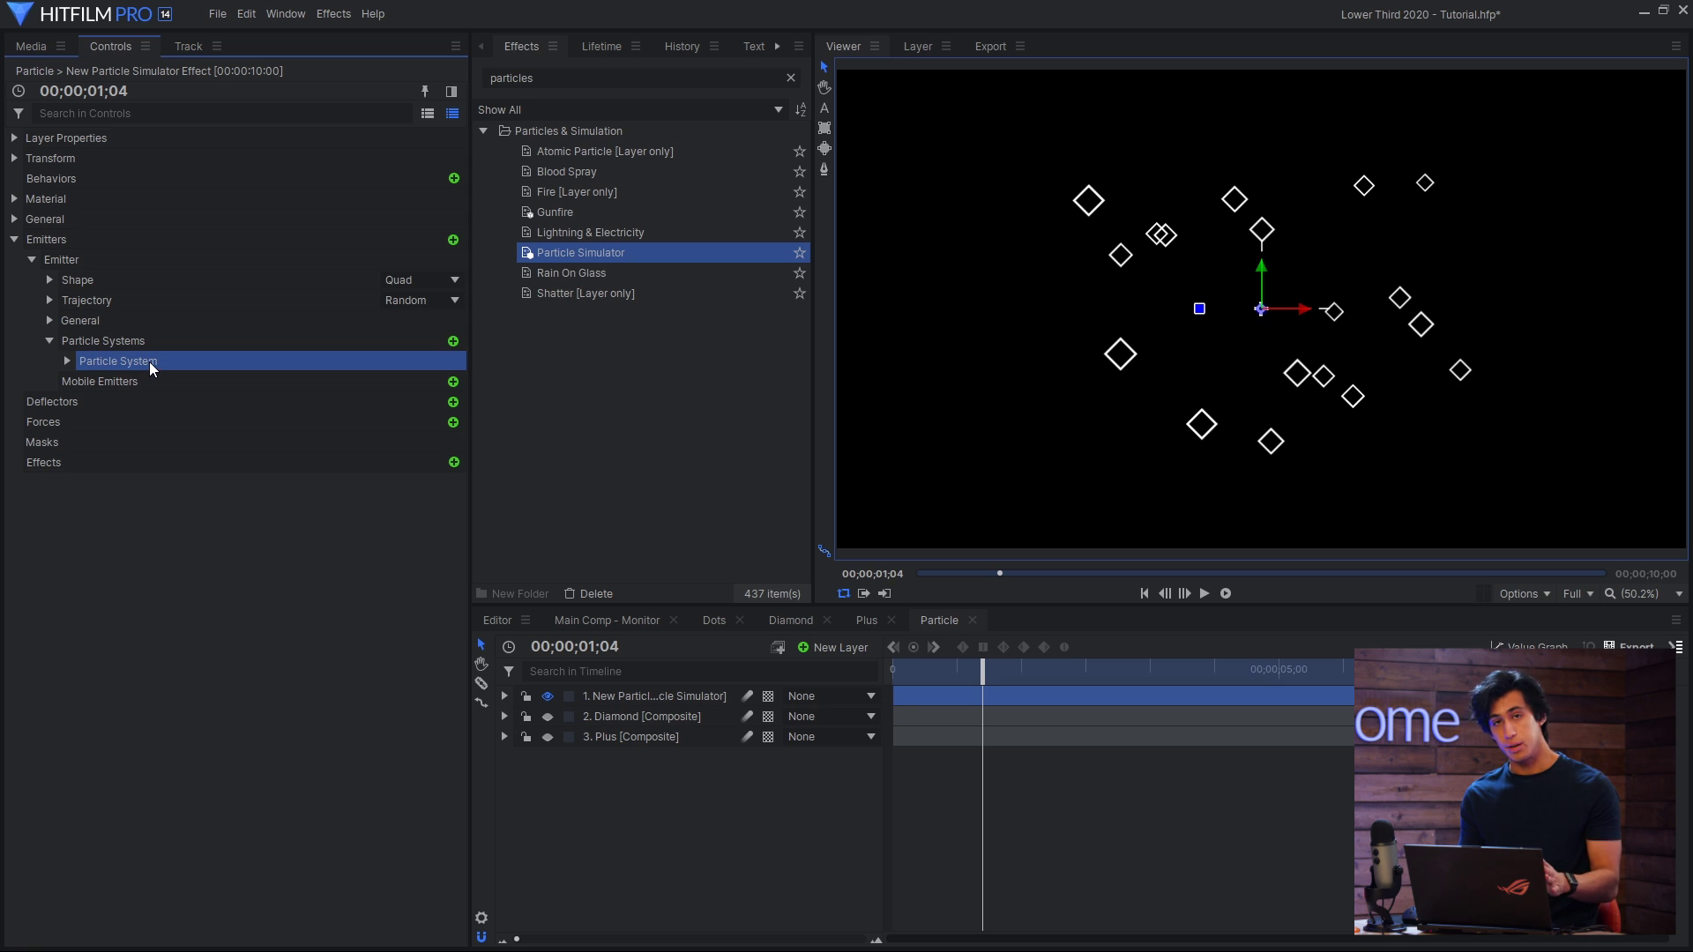
pyautogui.rightClick(150, 362)
pyautogui.click(216, 426)
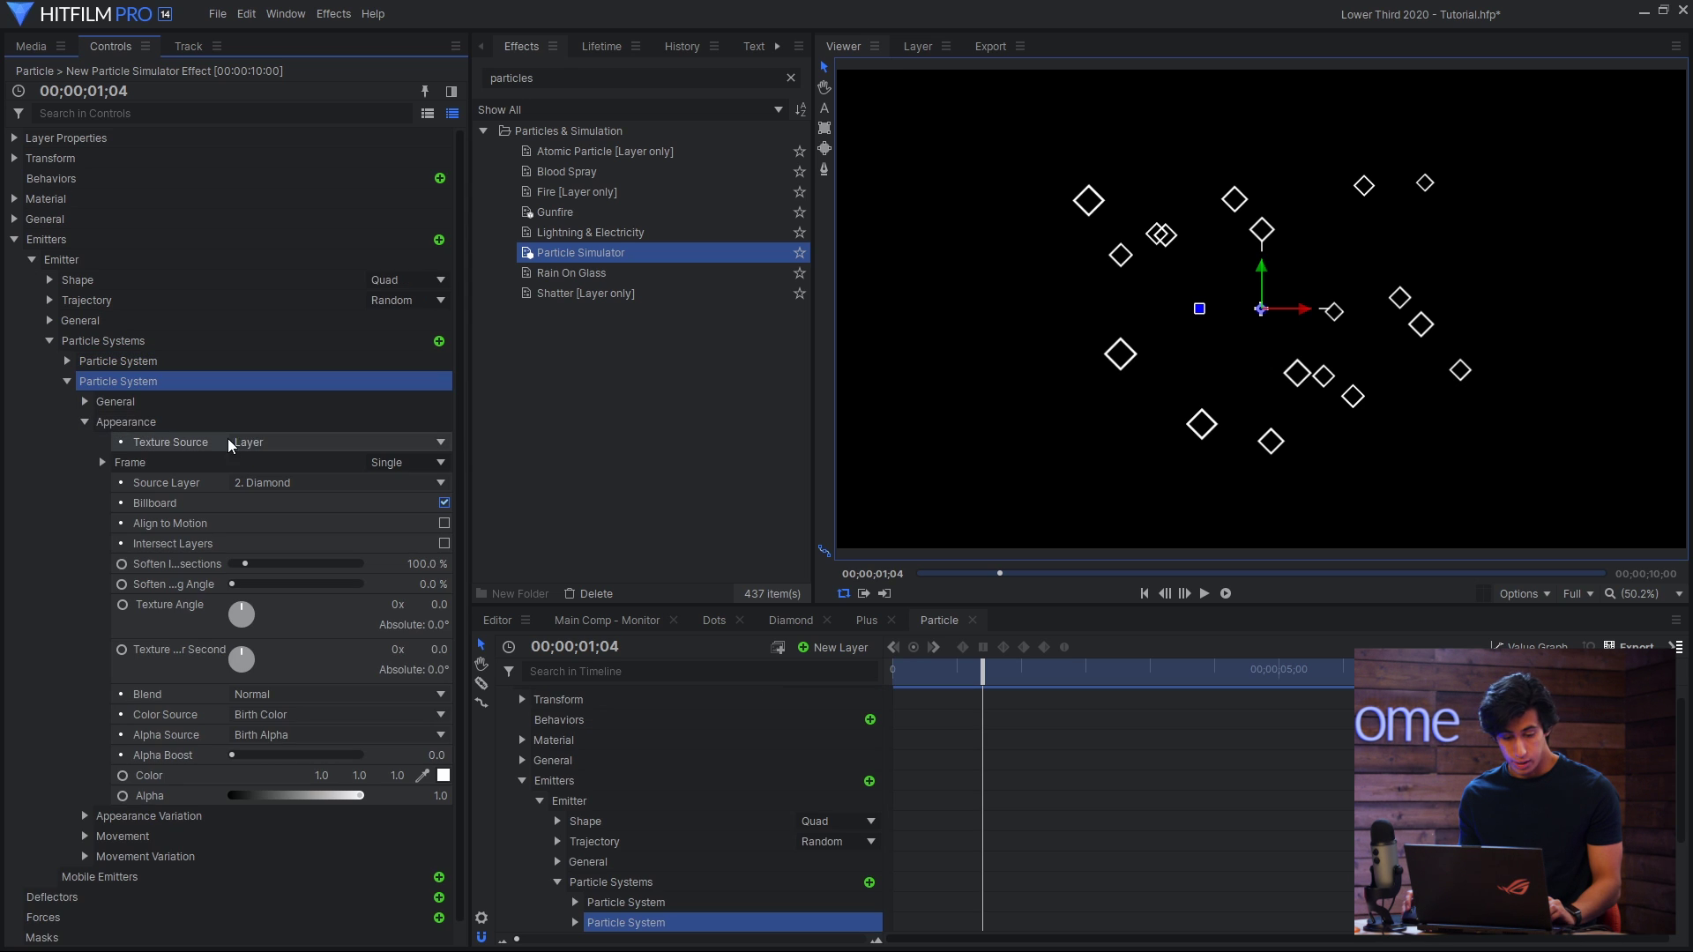
pyautogui.click(303, 479)
pyautogui.click(303, 479)
pyautogui.click(305, 494)
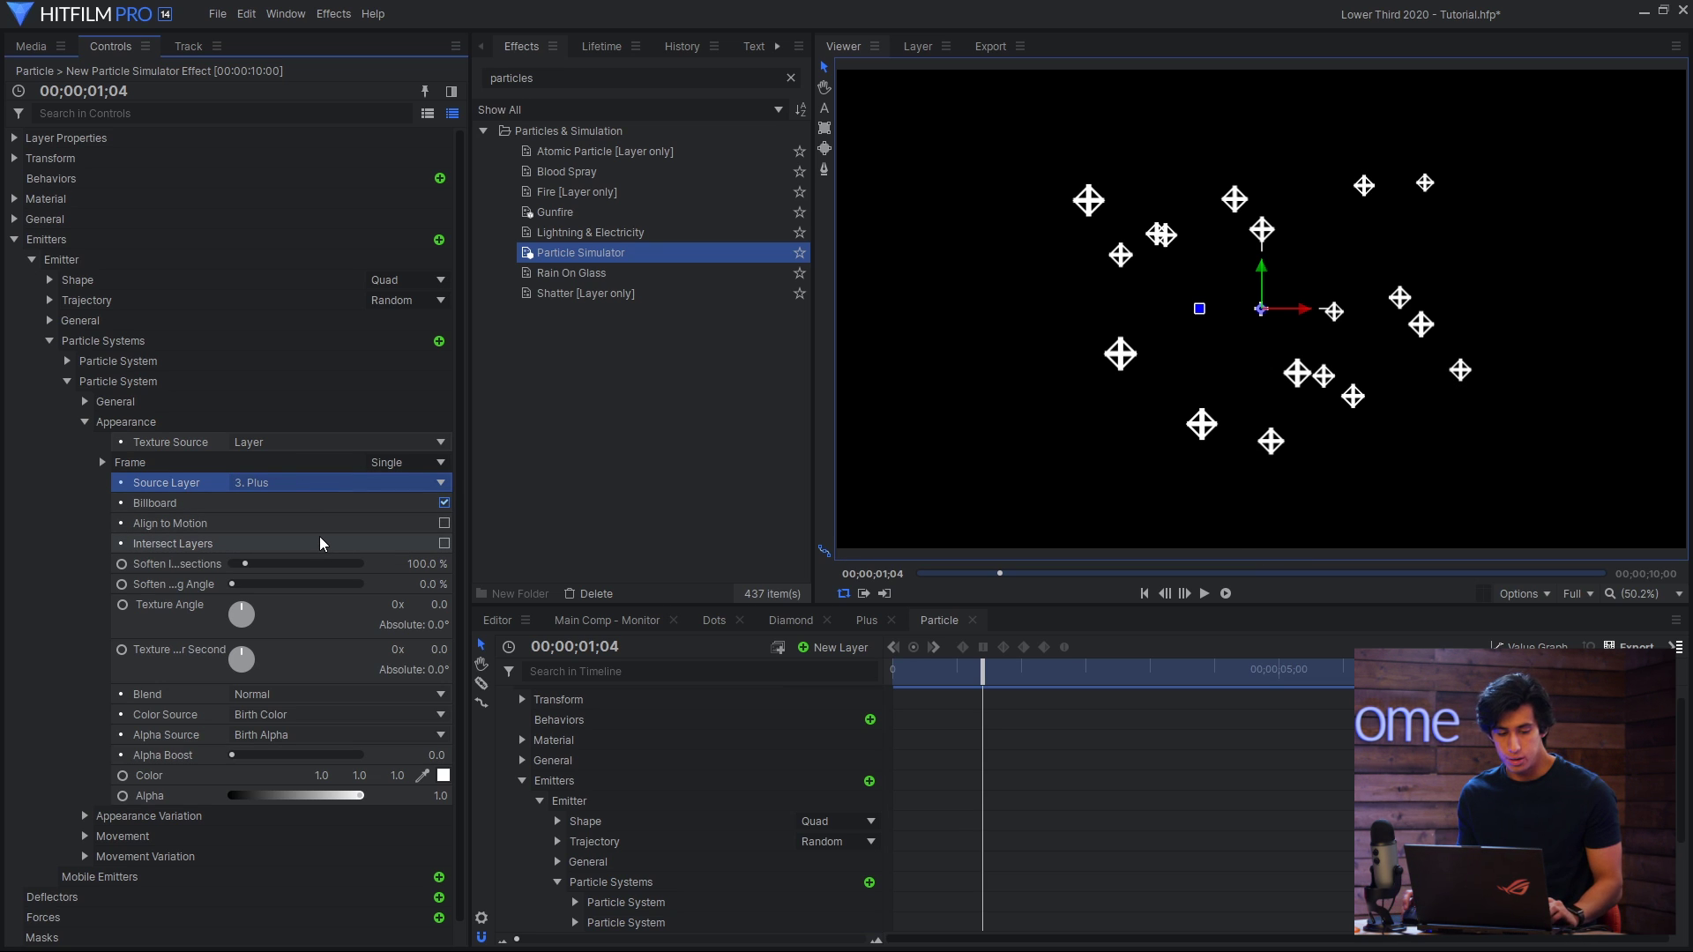
# - Set the second system's Seed to 310,000 and preview the diamonds and pluses from the start
pyautogui.click(86, 421)
pyautogui.click(86, 401)
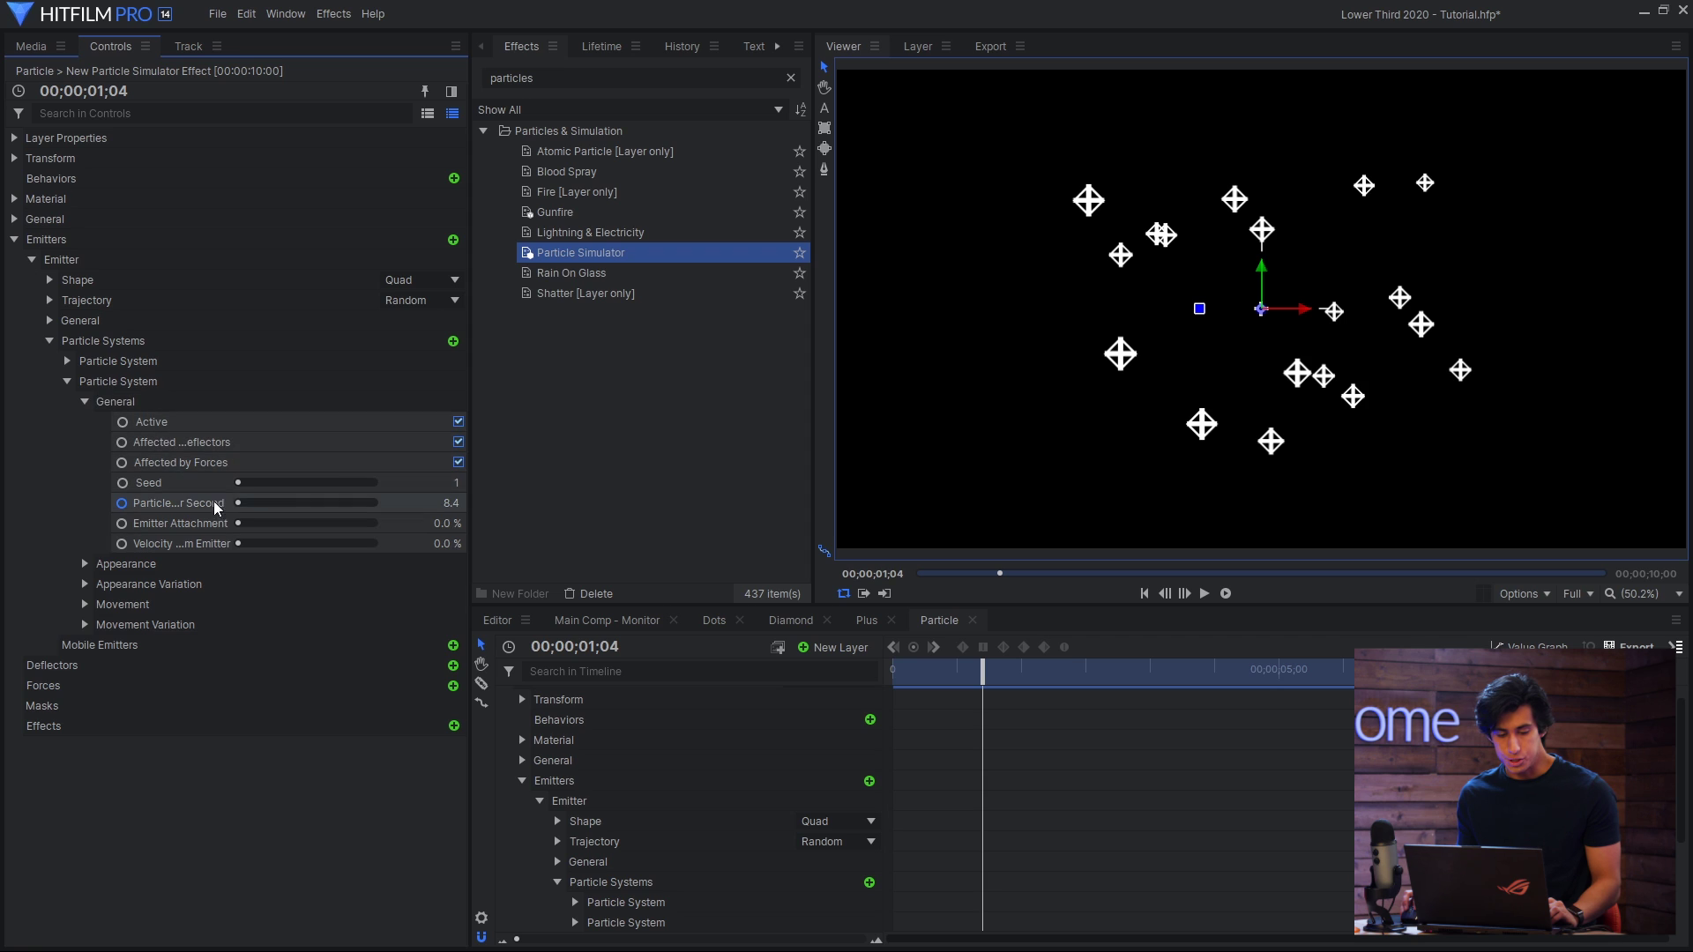
pyautogui.click(279, 483)
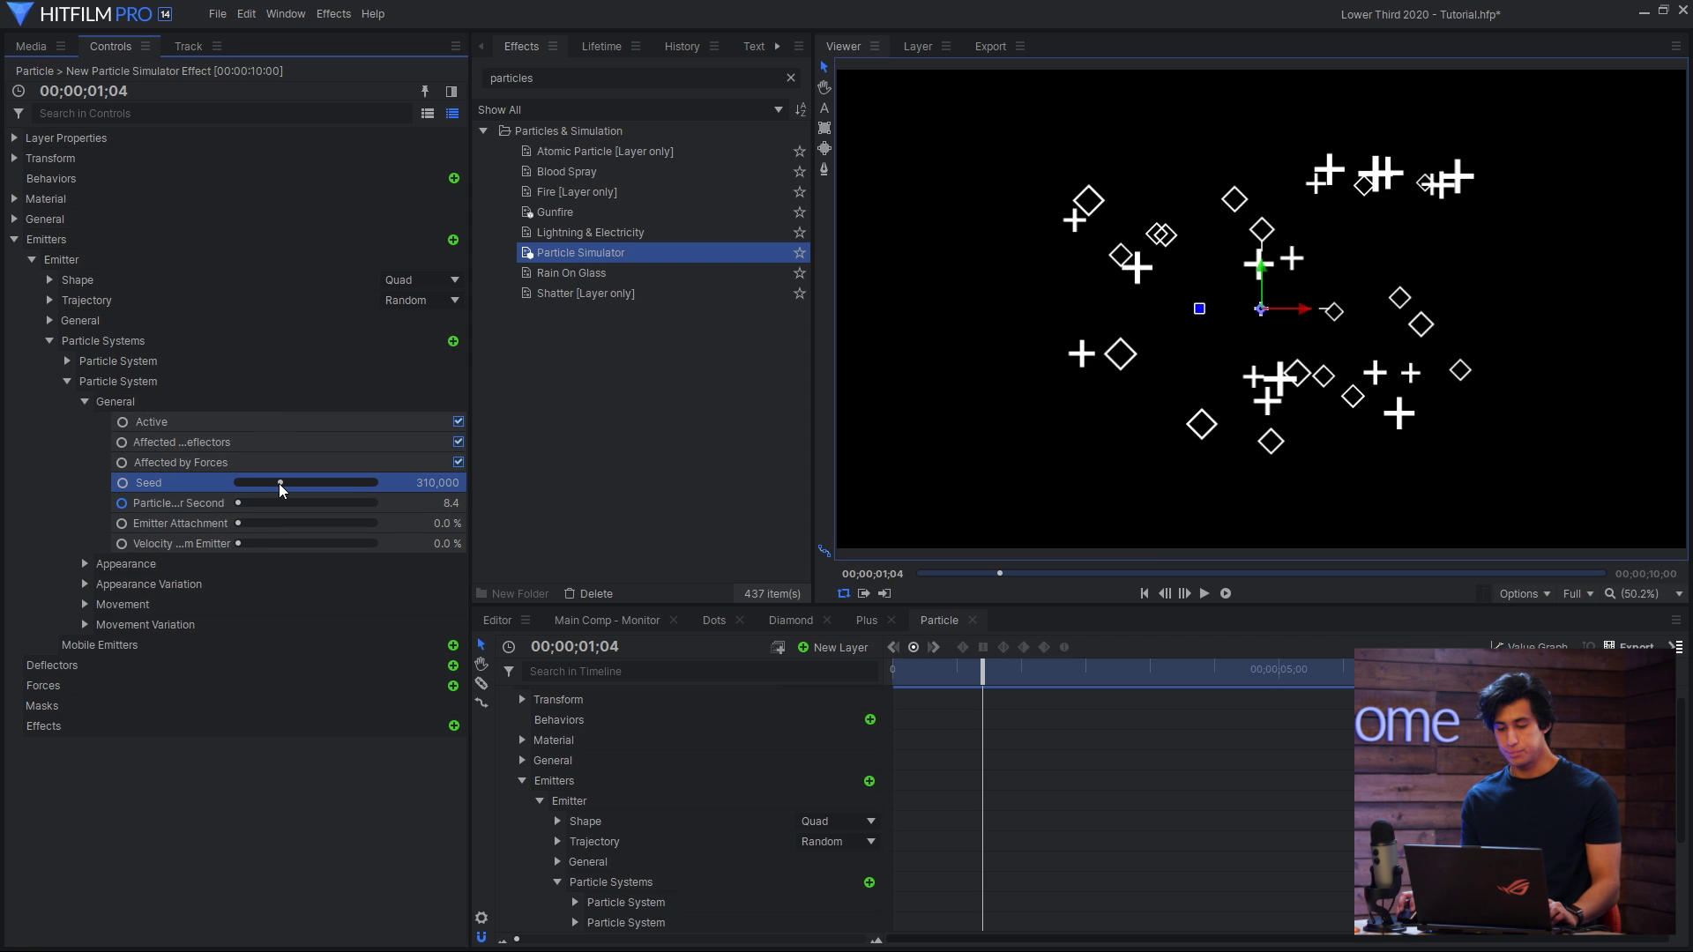
pyautogui.click(1011, 670)
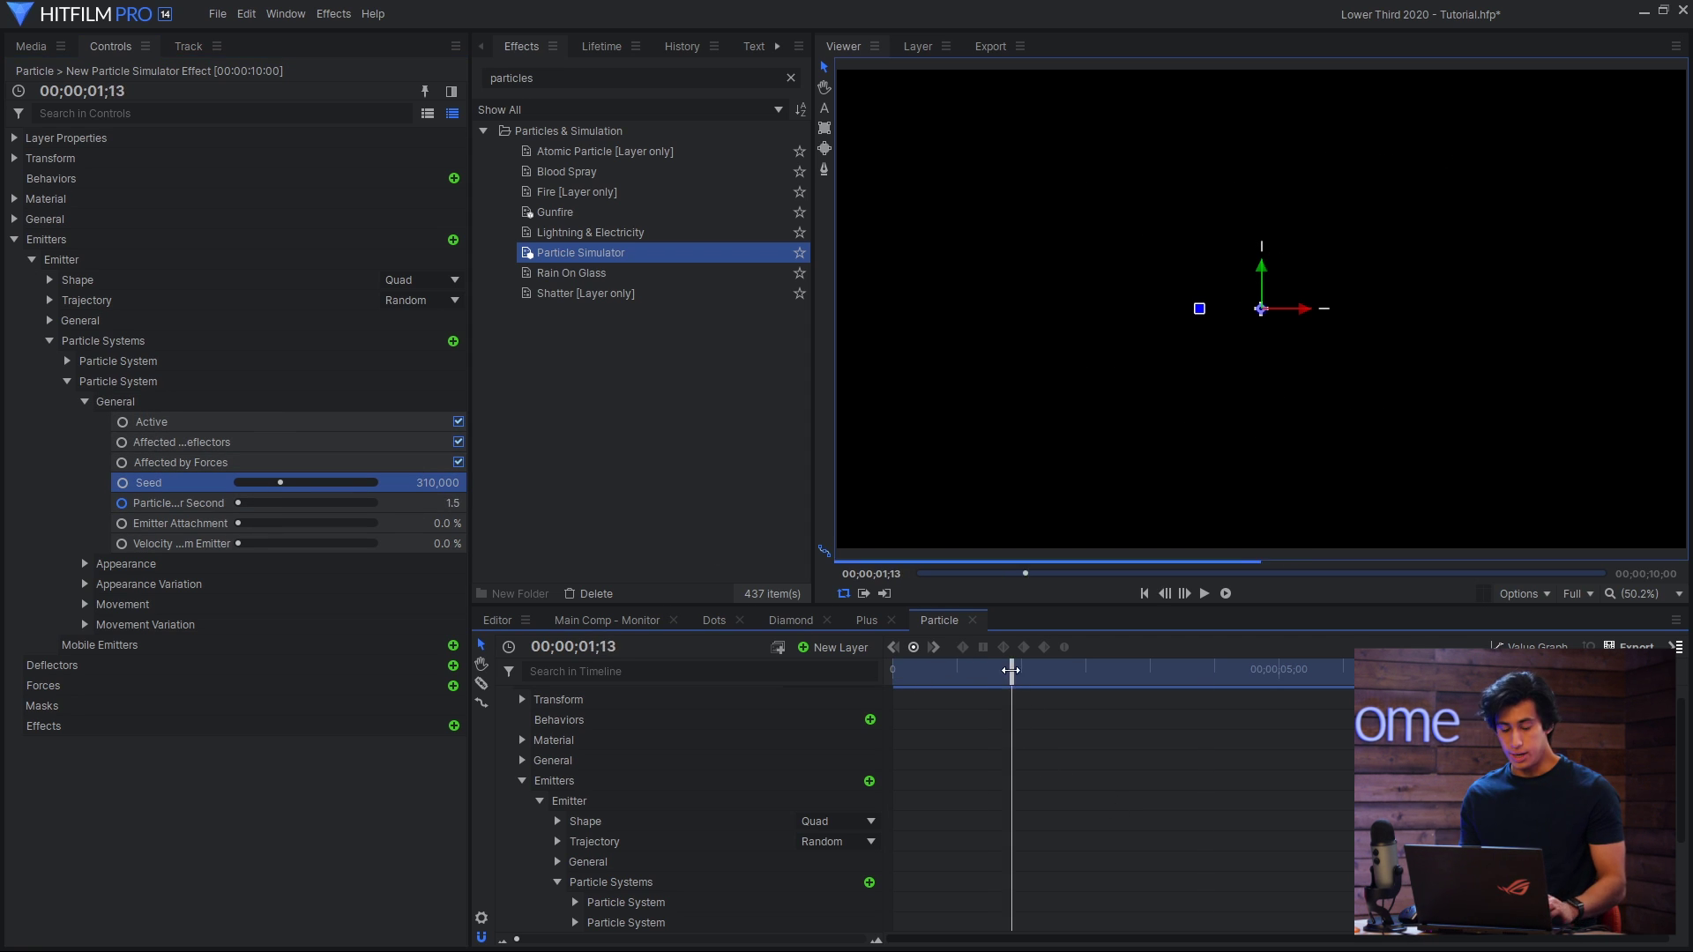
pyautogui.press('Home')
pyautogui.press('space')
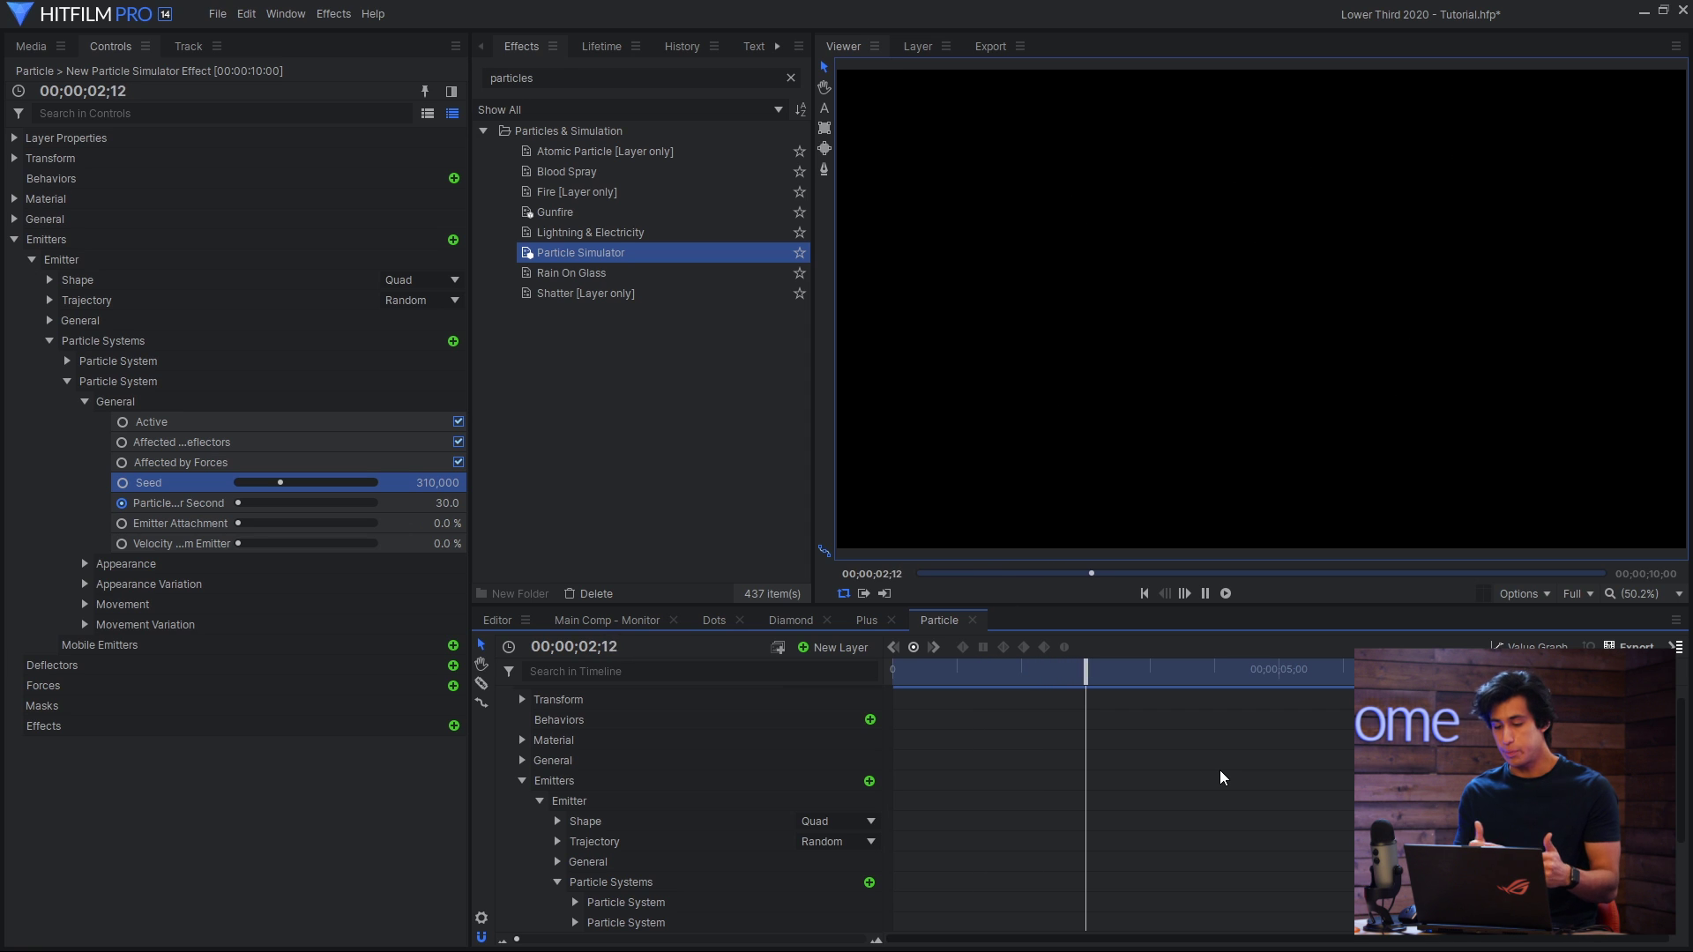
pyautogui.press('space')
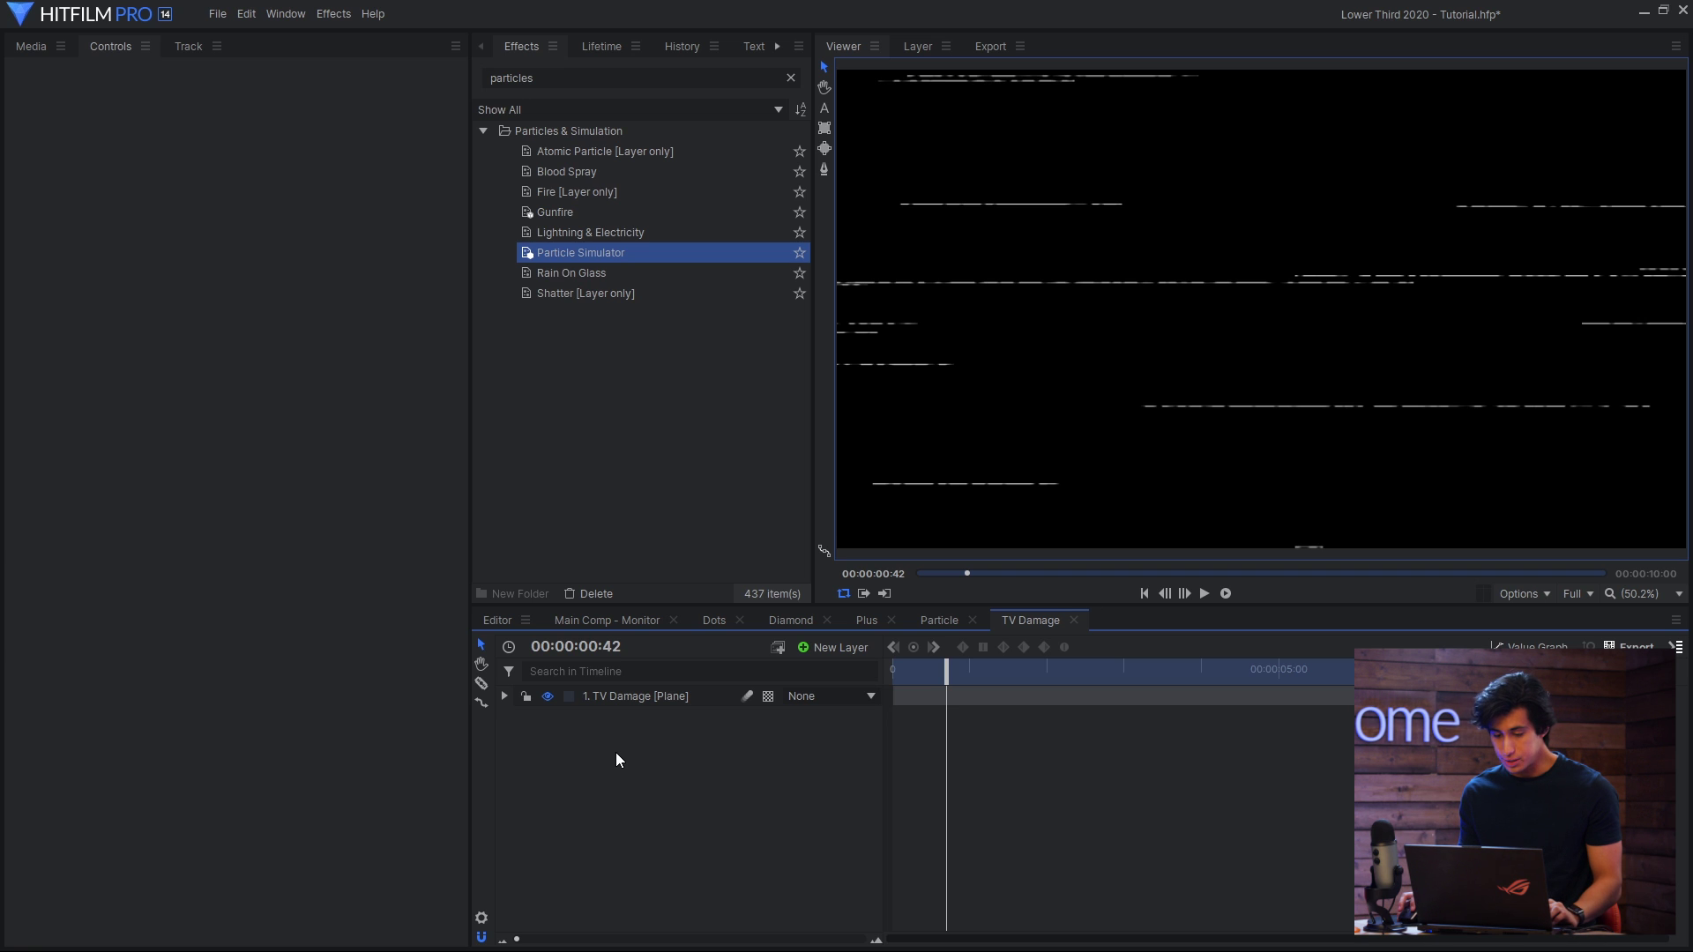
# - Preview the TV Damage glitch and reveal its Electrical Interference Quantity keyframes (0 to 20)
pyautogui.press('space')
pyautogui.press('Home')
pyautogui.press('space')
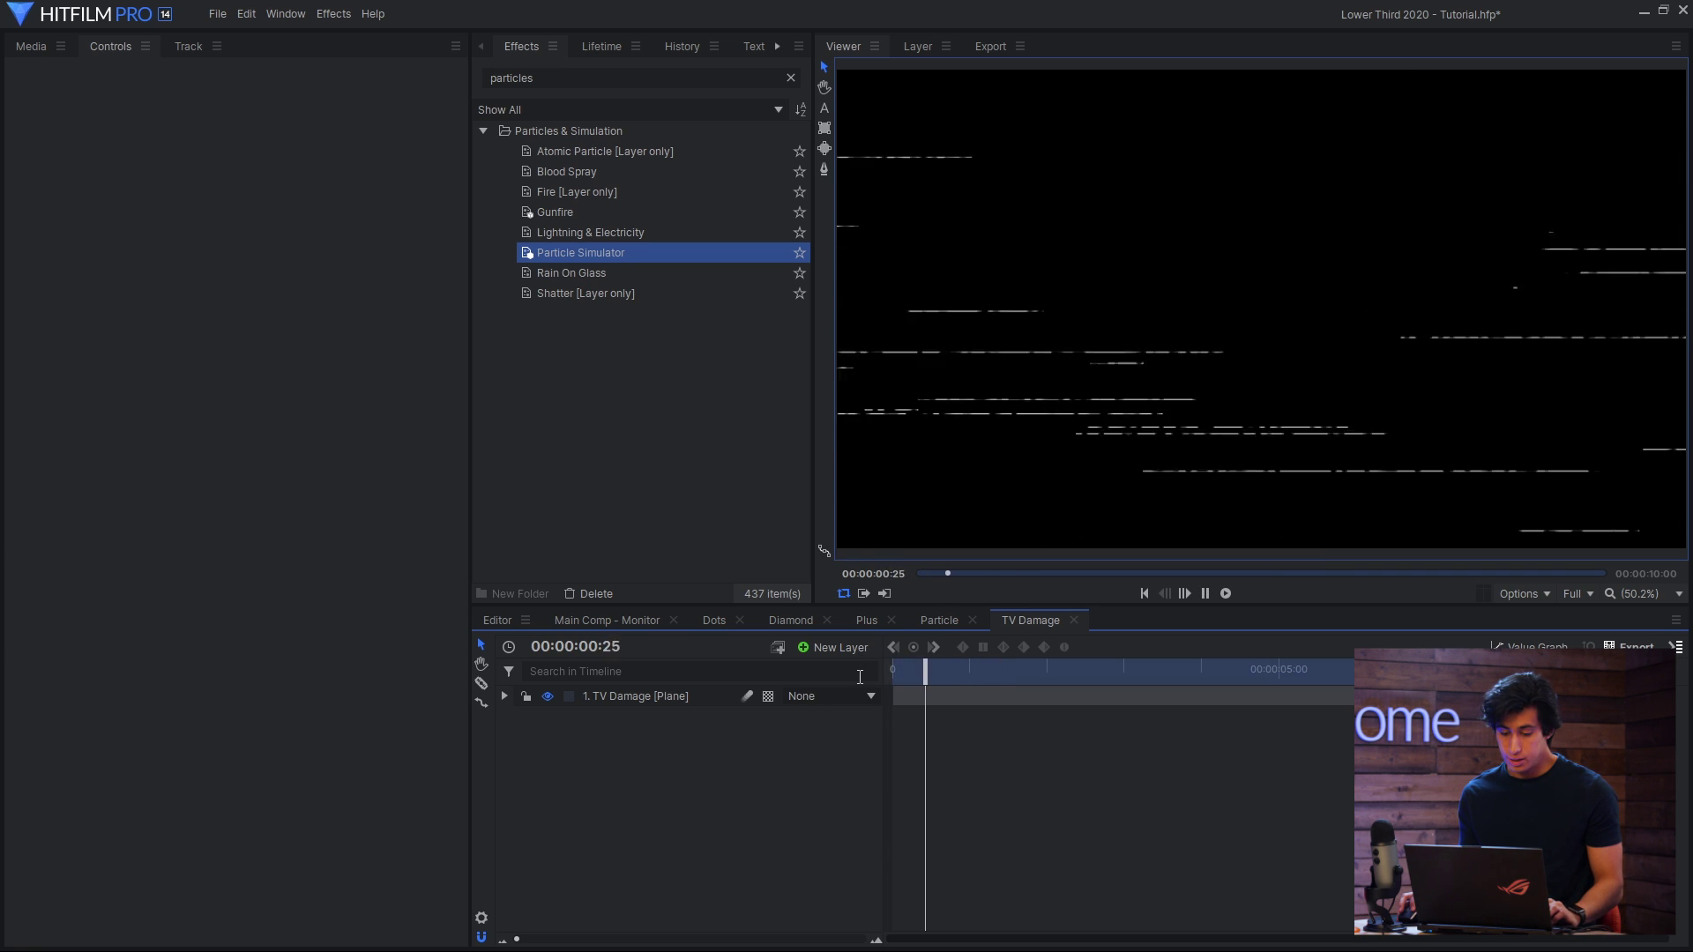
pyautogui.press('space')
pyautogui.click(649, 696)
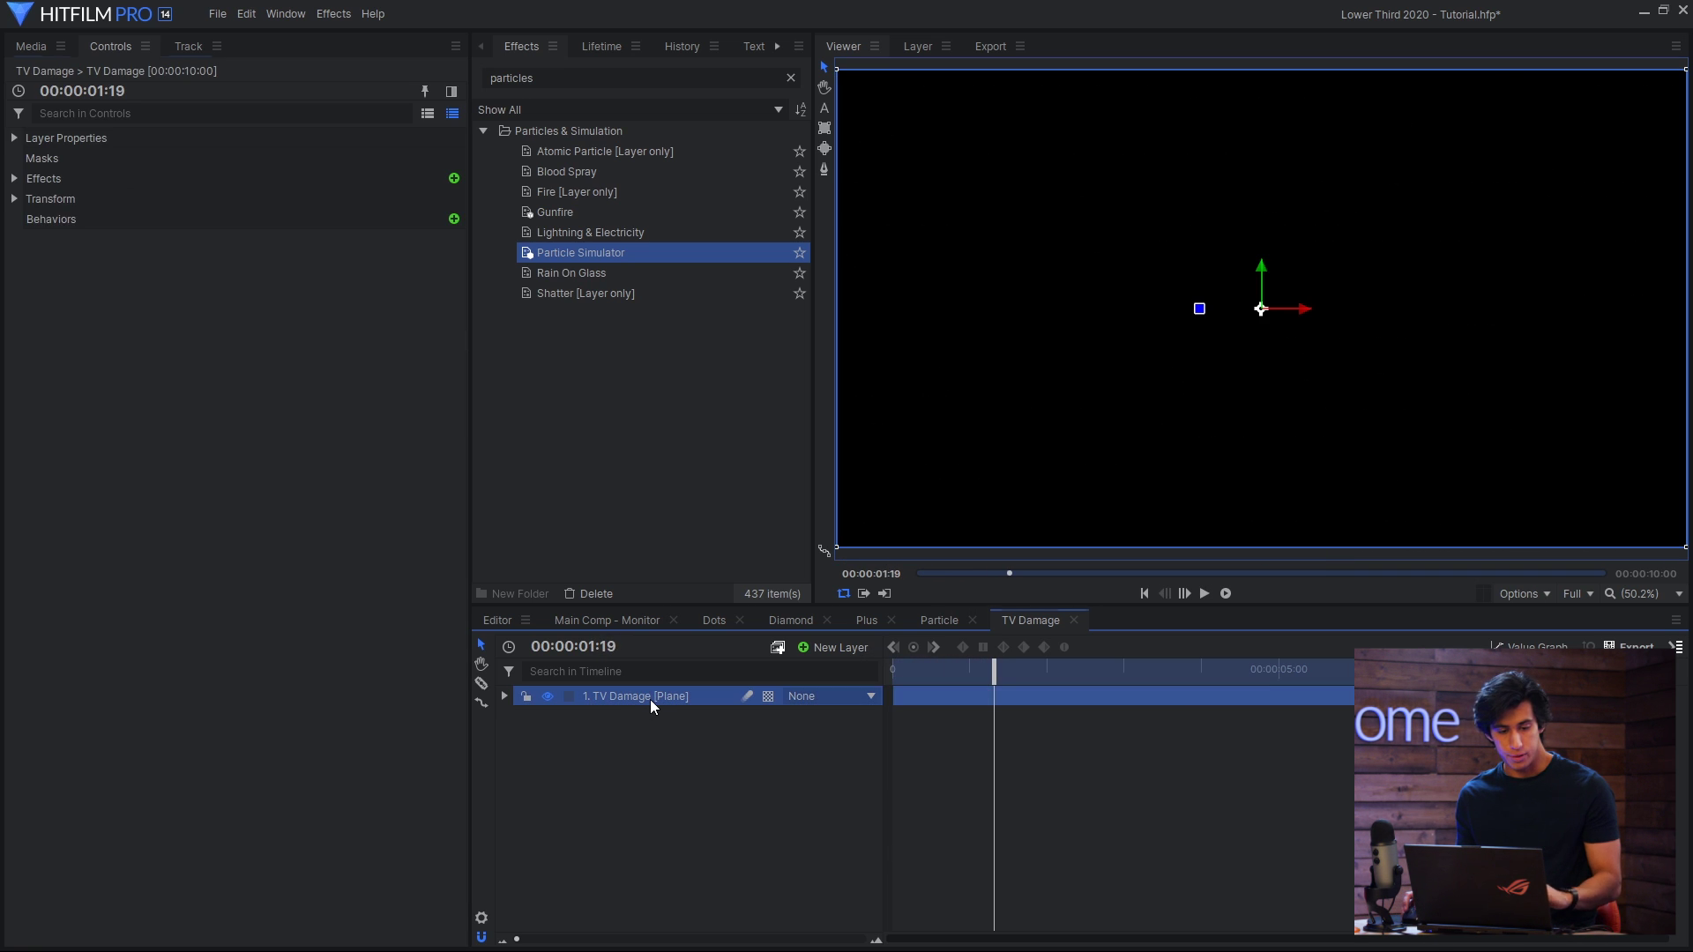
pyautogui.click(50, 341)
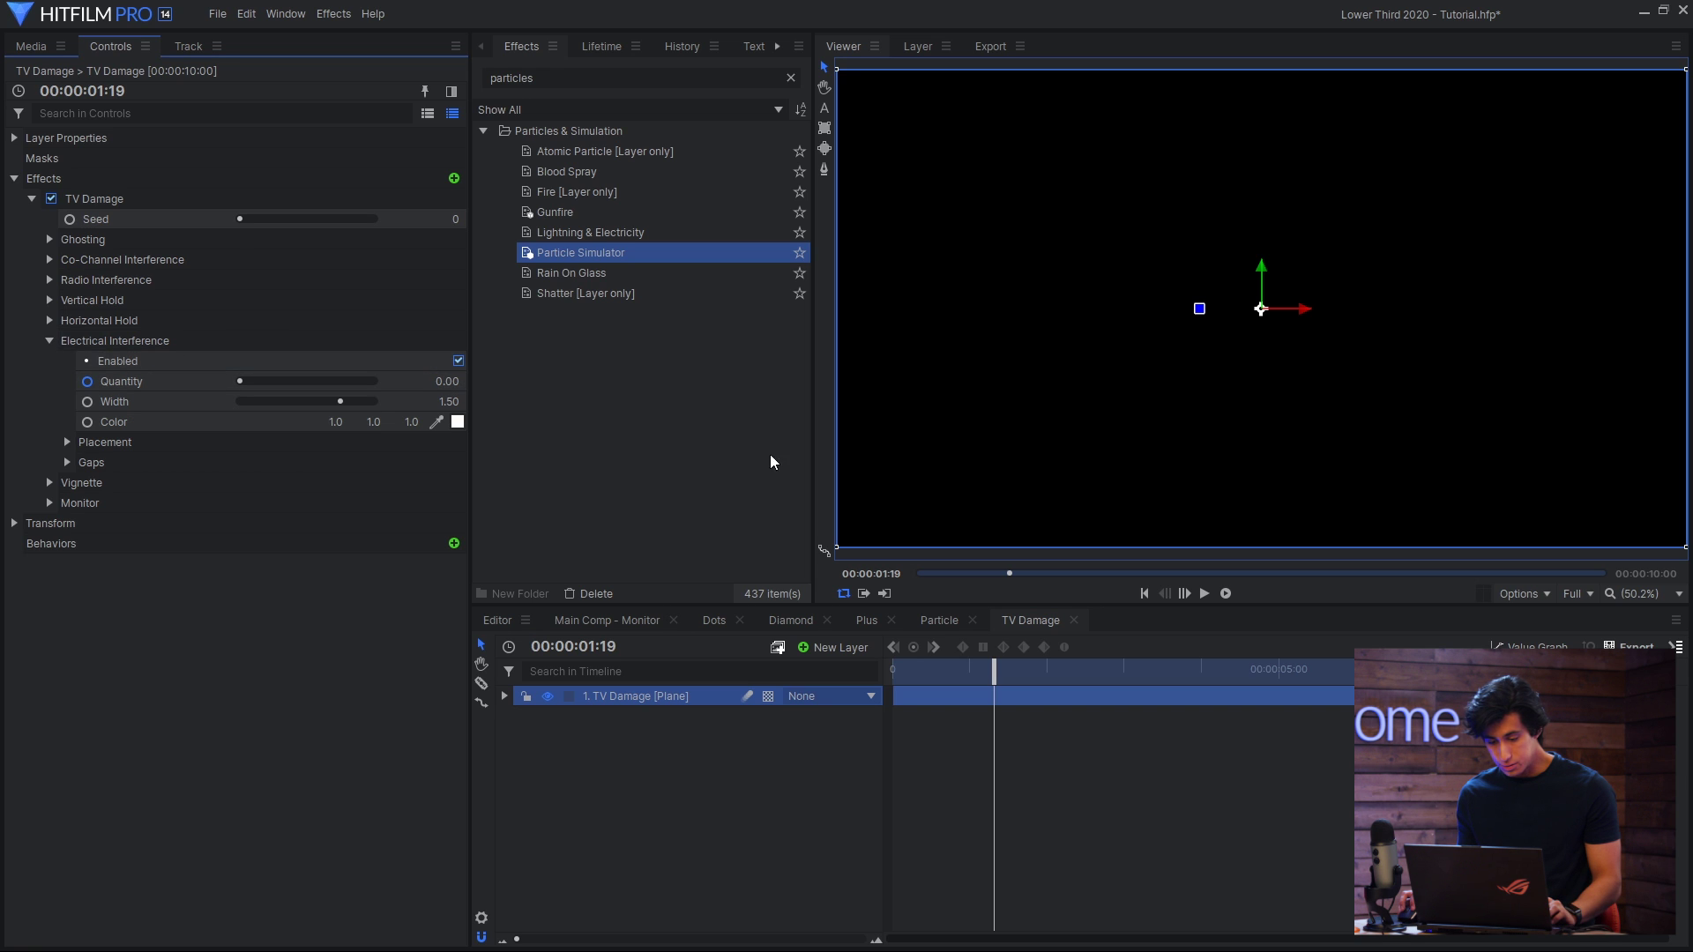
pyautogui.press('Home')
pyautogui.press('space')
pyautogui.click(192, 385)
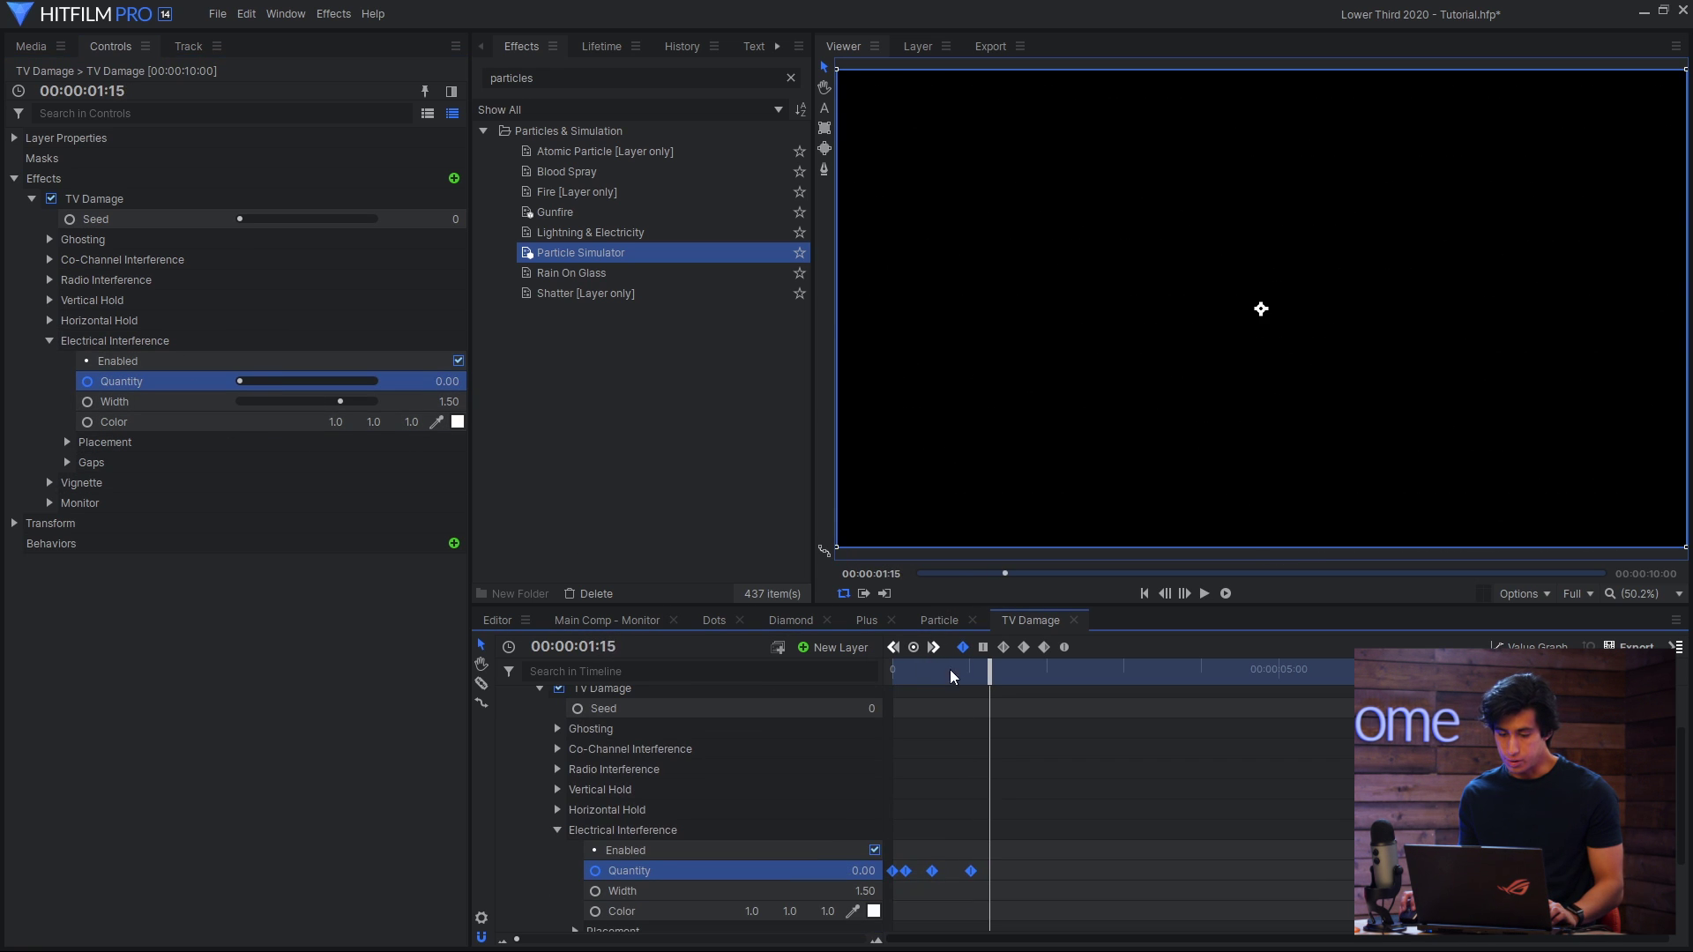
# - Return to the Main Comp - Monitor and select the Chromatic Aberration and Diffuse effects
pyautogui.click(607, 619)
pyautogui.click(118, 222)
pyautogui.click(108, 201)
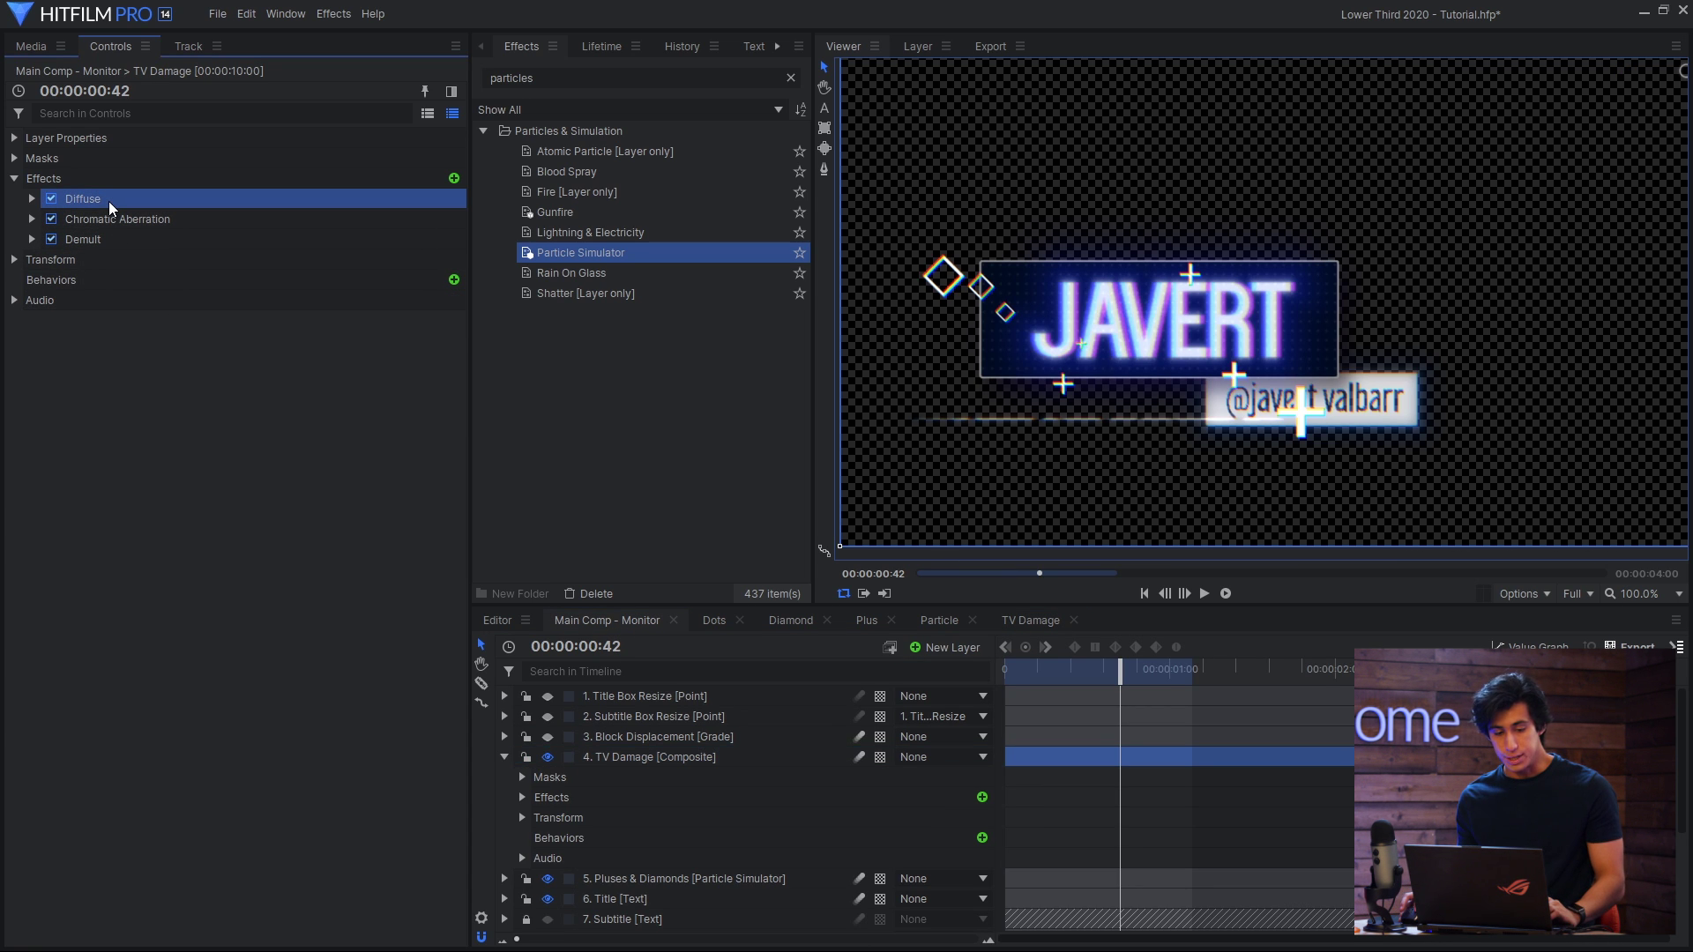
# - Turn the Demult effect off and back on to compare the TV Damage layer
pyautogui.click(107, 215)
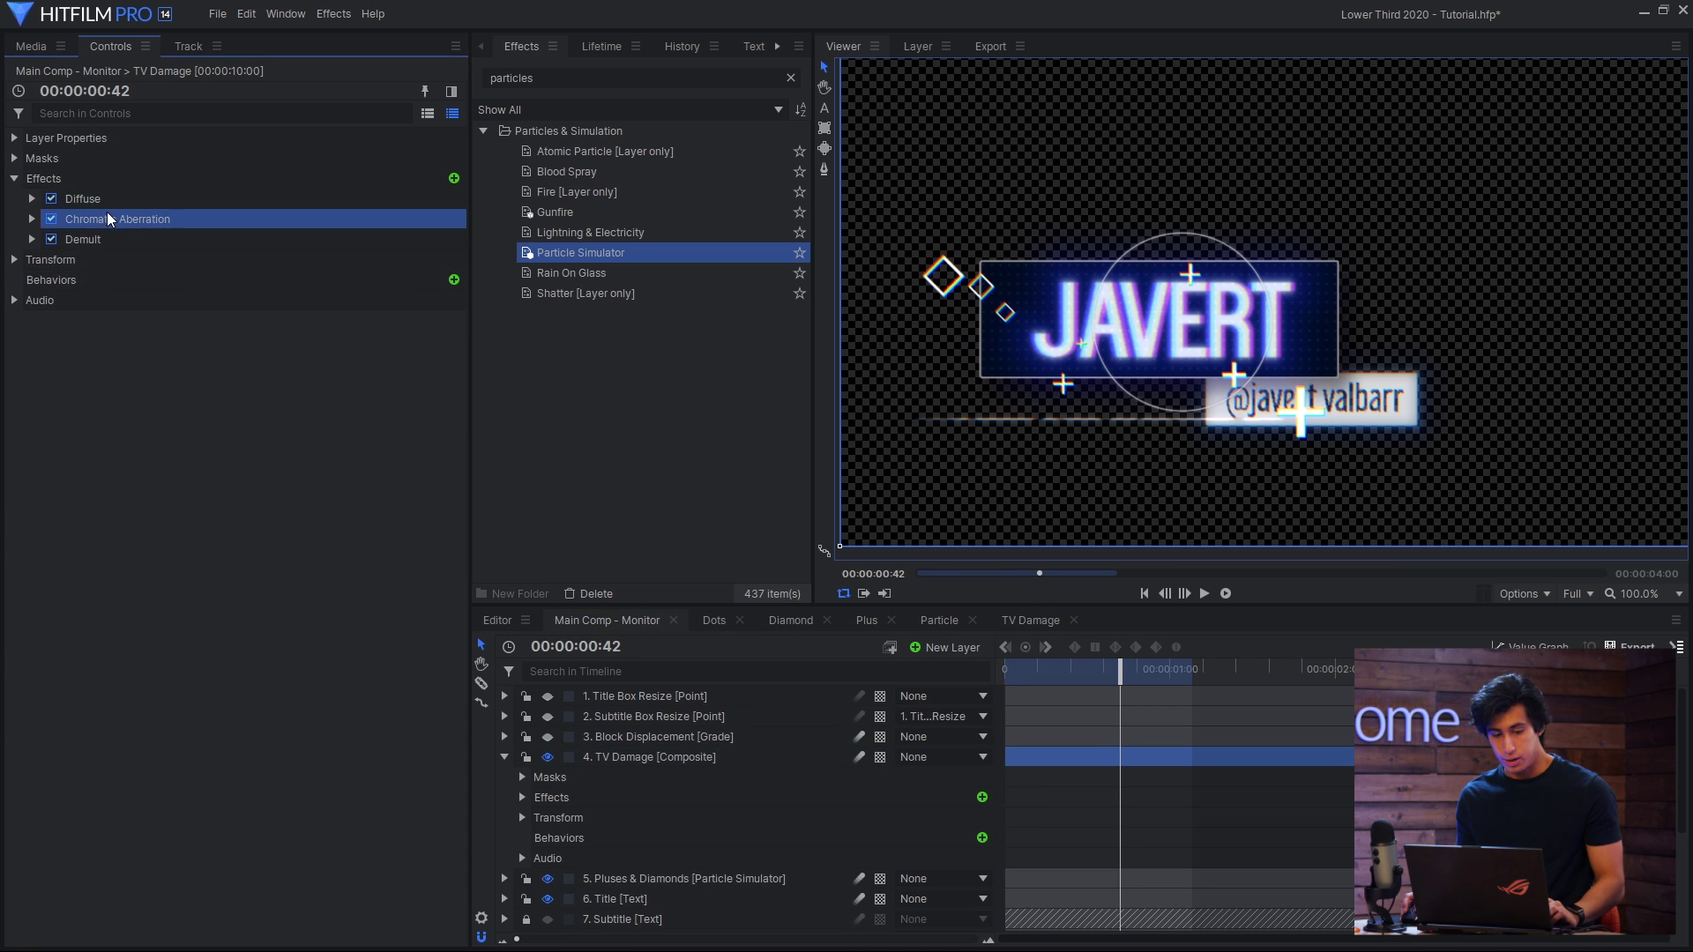
pyautogui.click(51, 239)
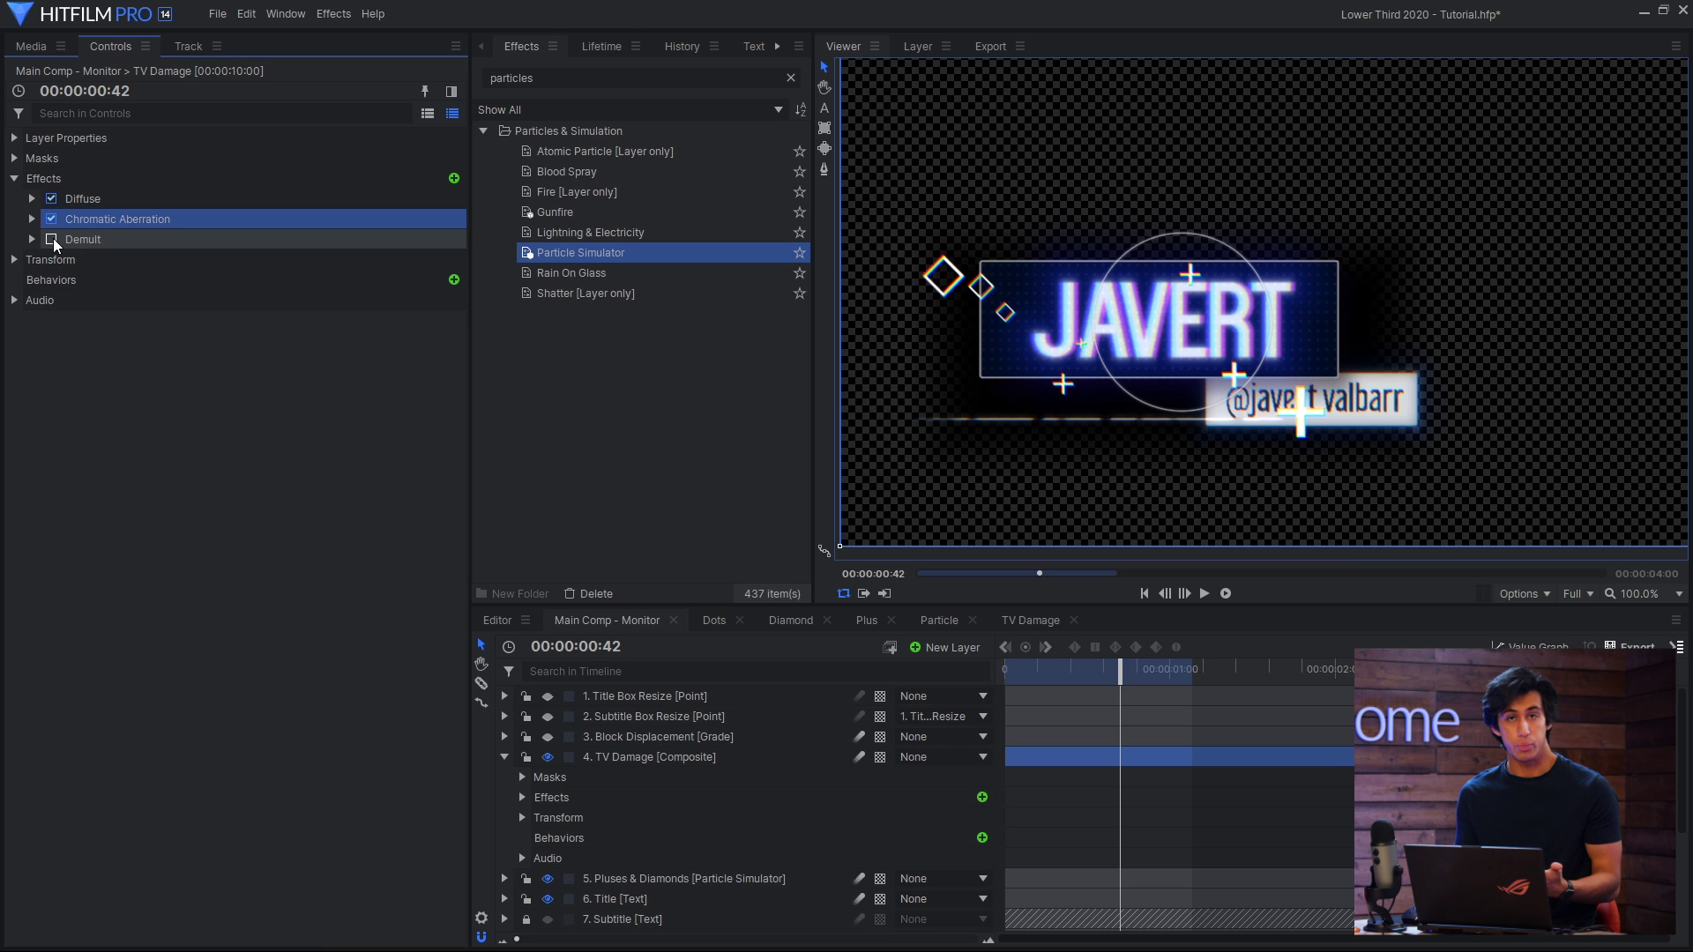
pyautogui.click(51, 239)
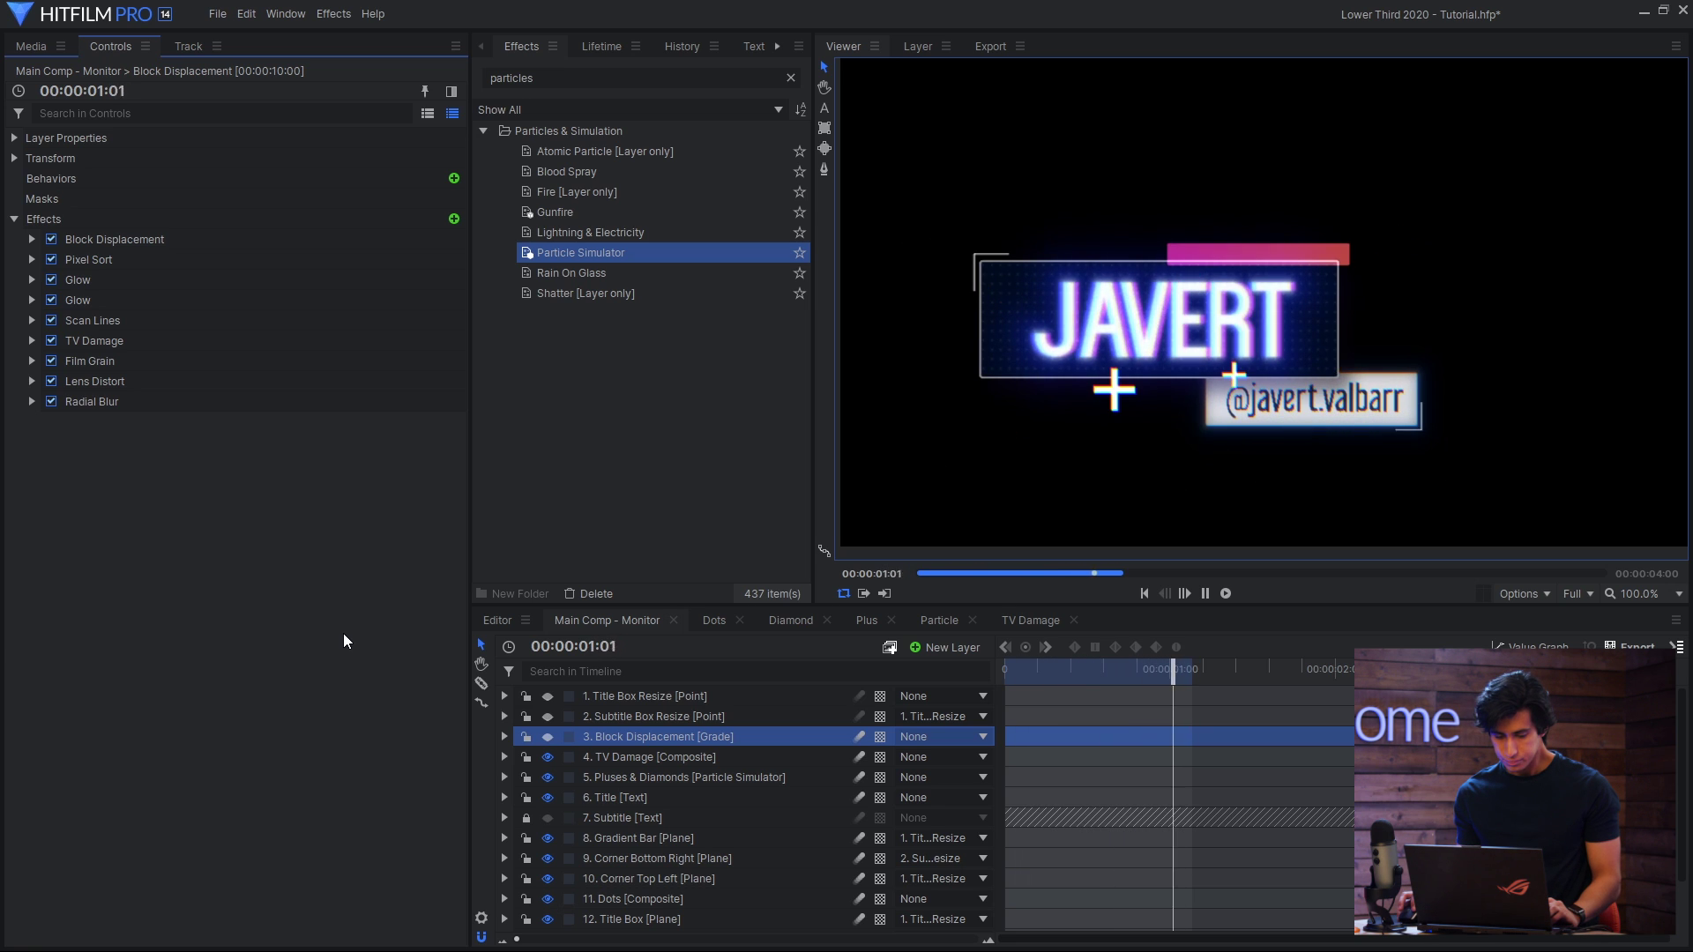
# - Expand Block Displacement's Block Settings and scrub through the animated Displaced Blocks keyframes
pyautogui.press('space')
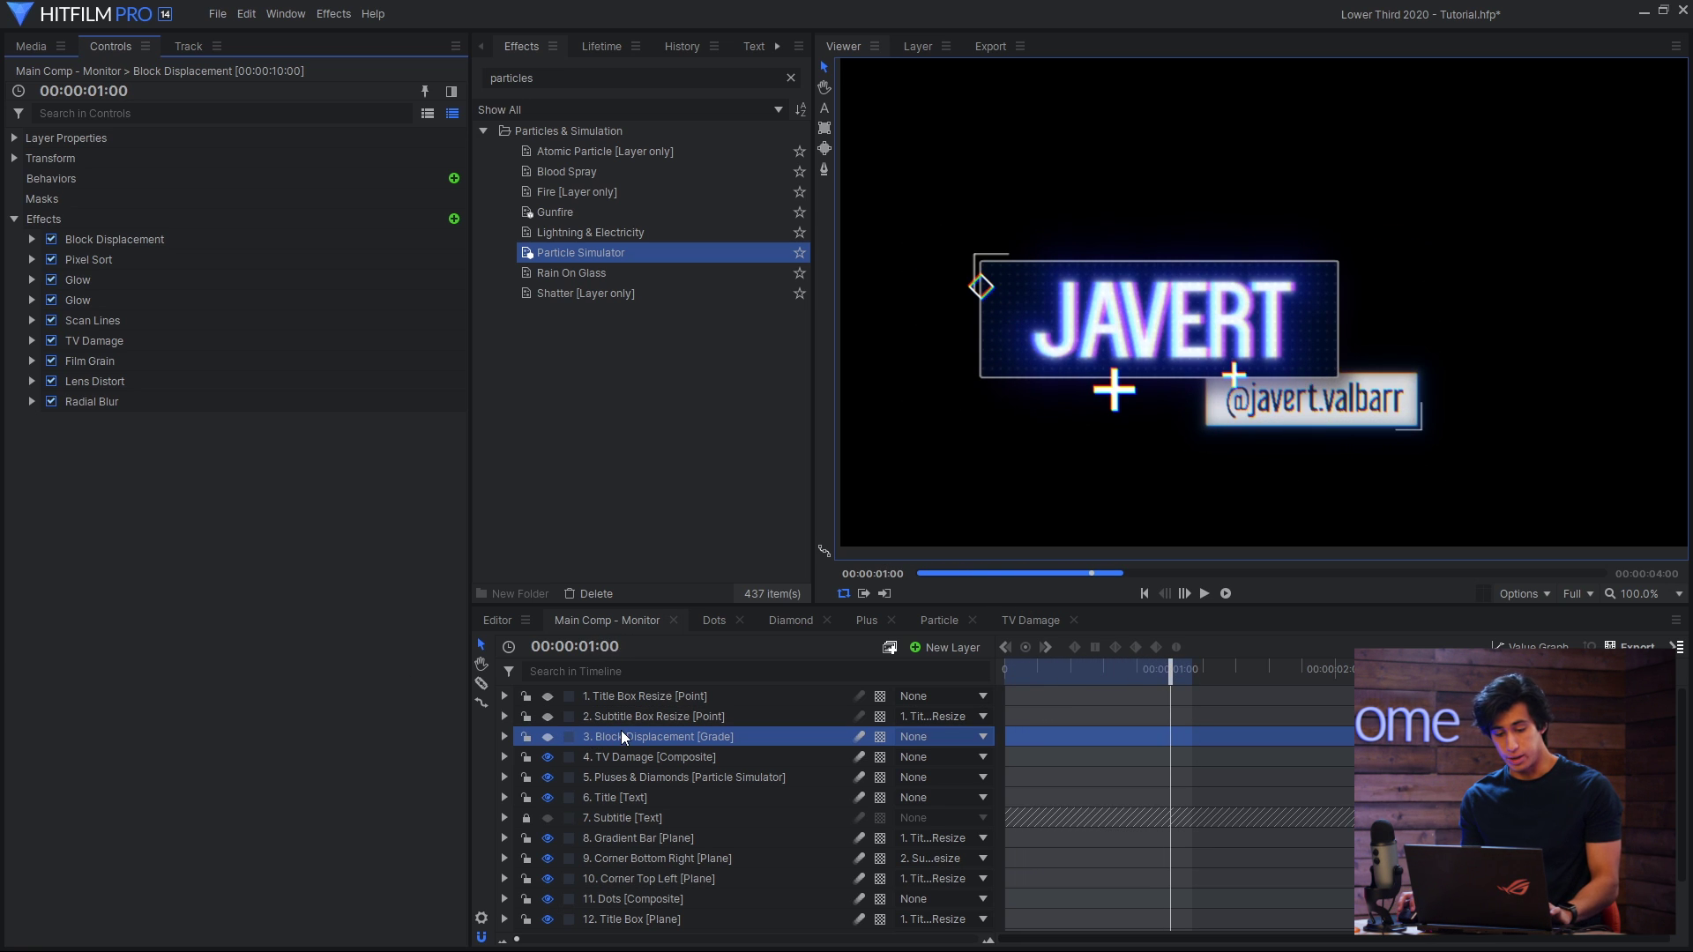
pyautogui.click(1055, 672)
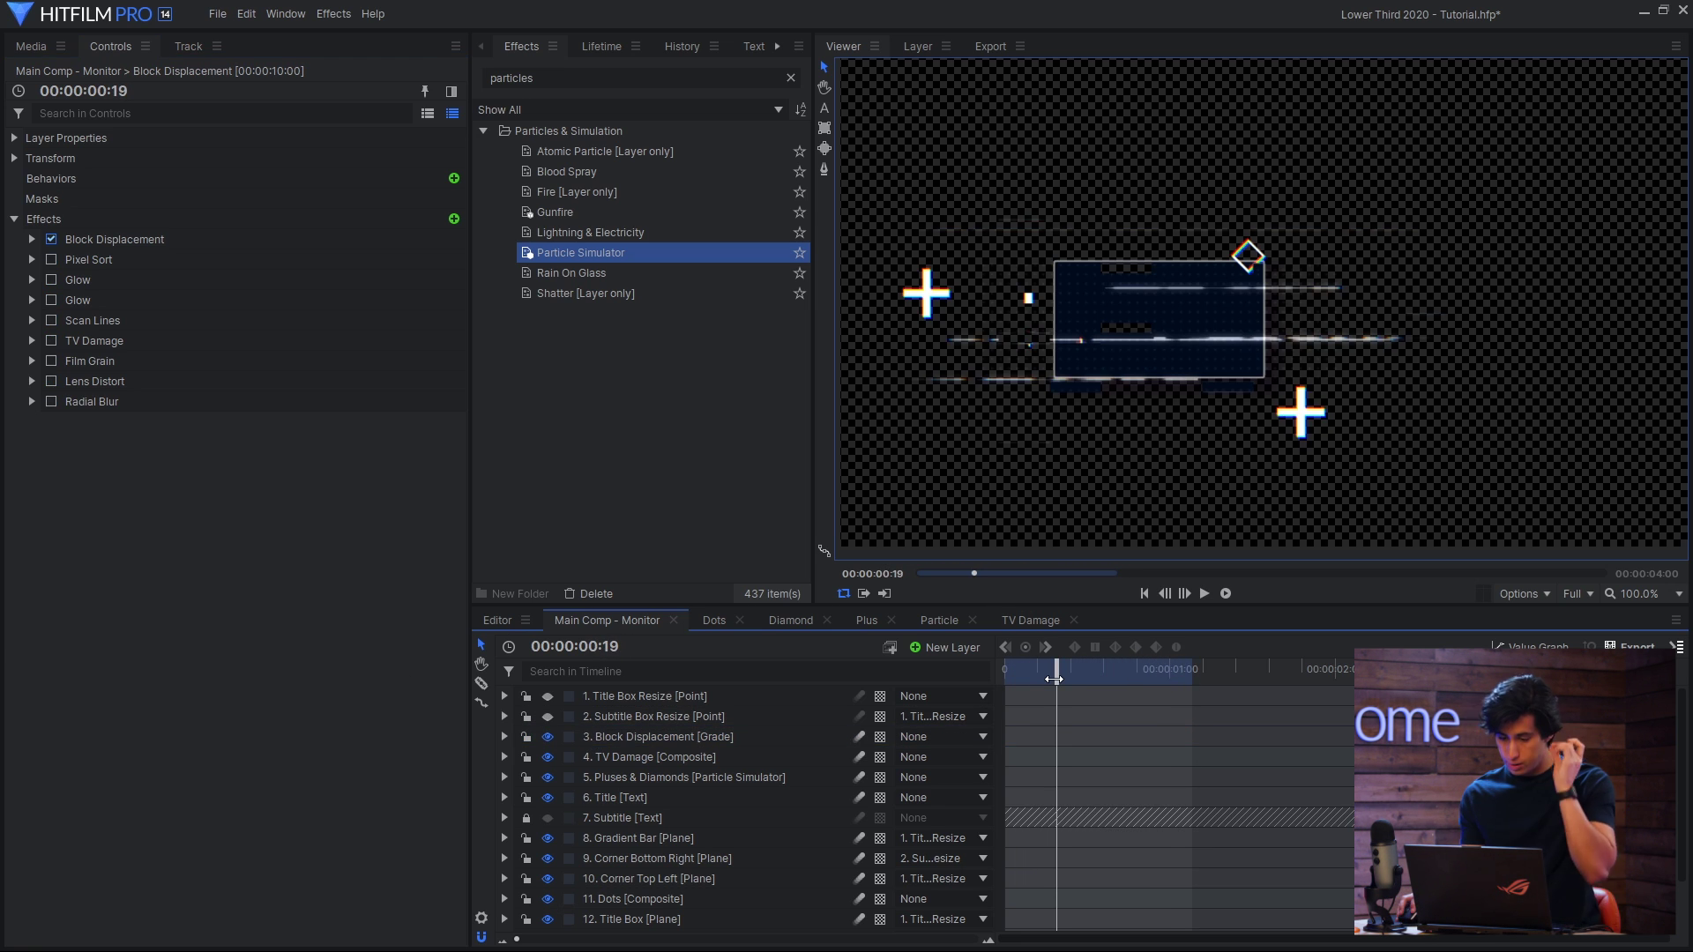
pyautogui.click(32, 239)
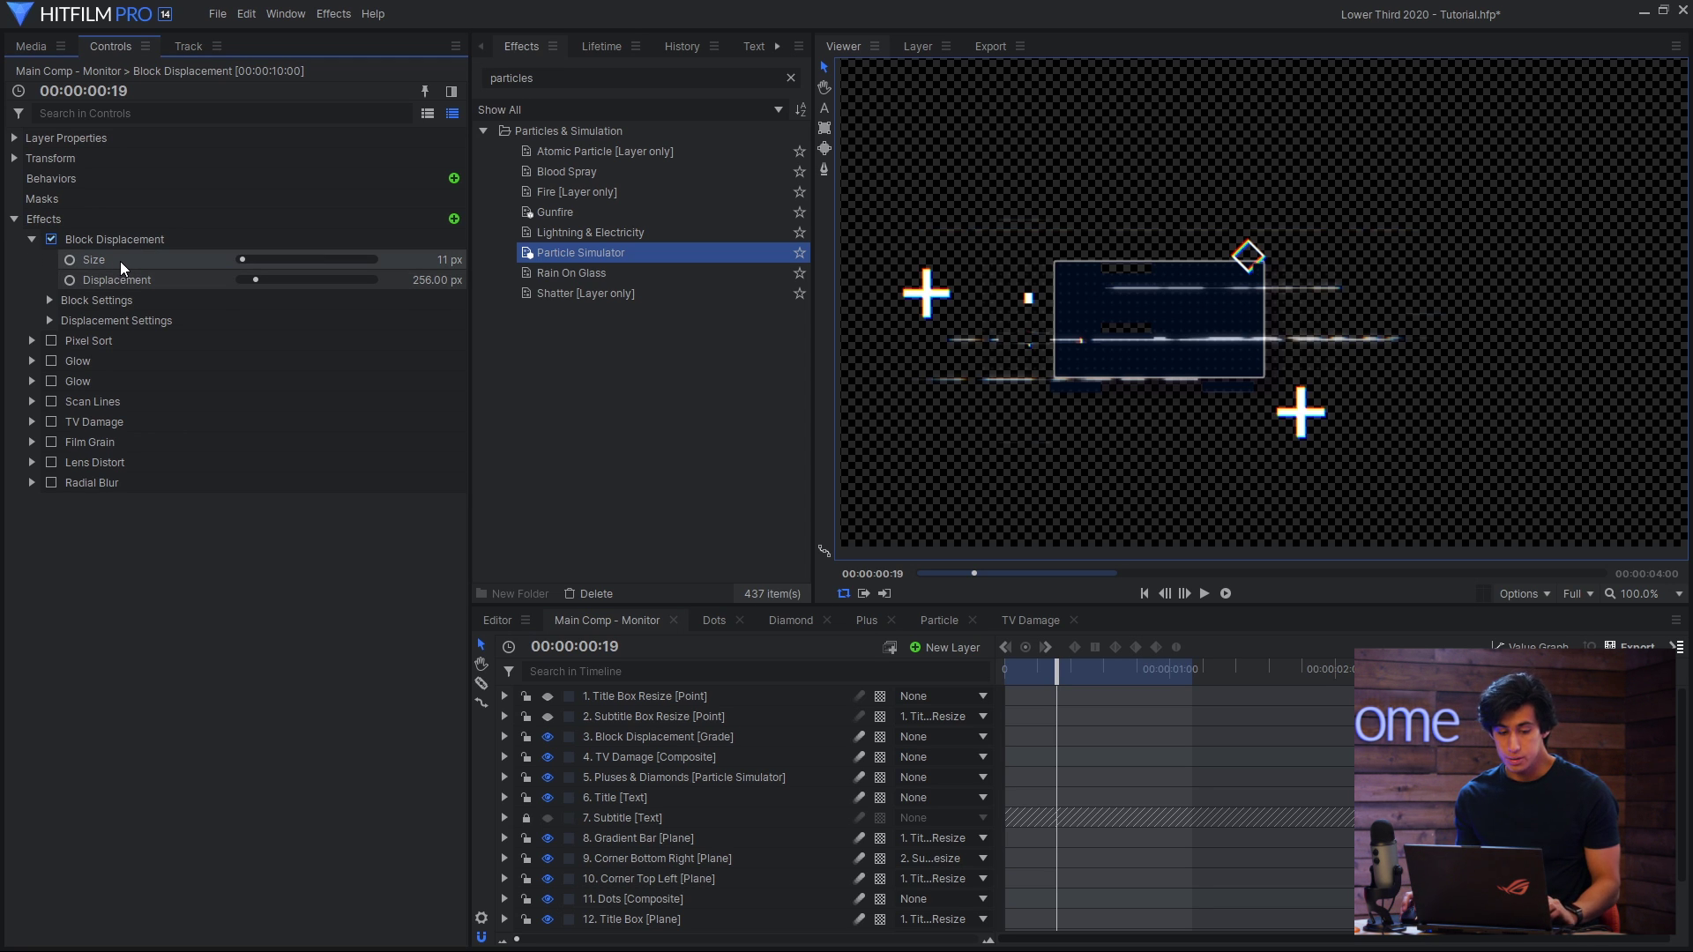
pyautogui.click(122, 300)
pyautogui.click(129, 357)
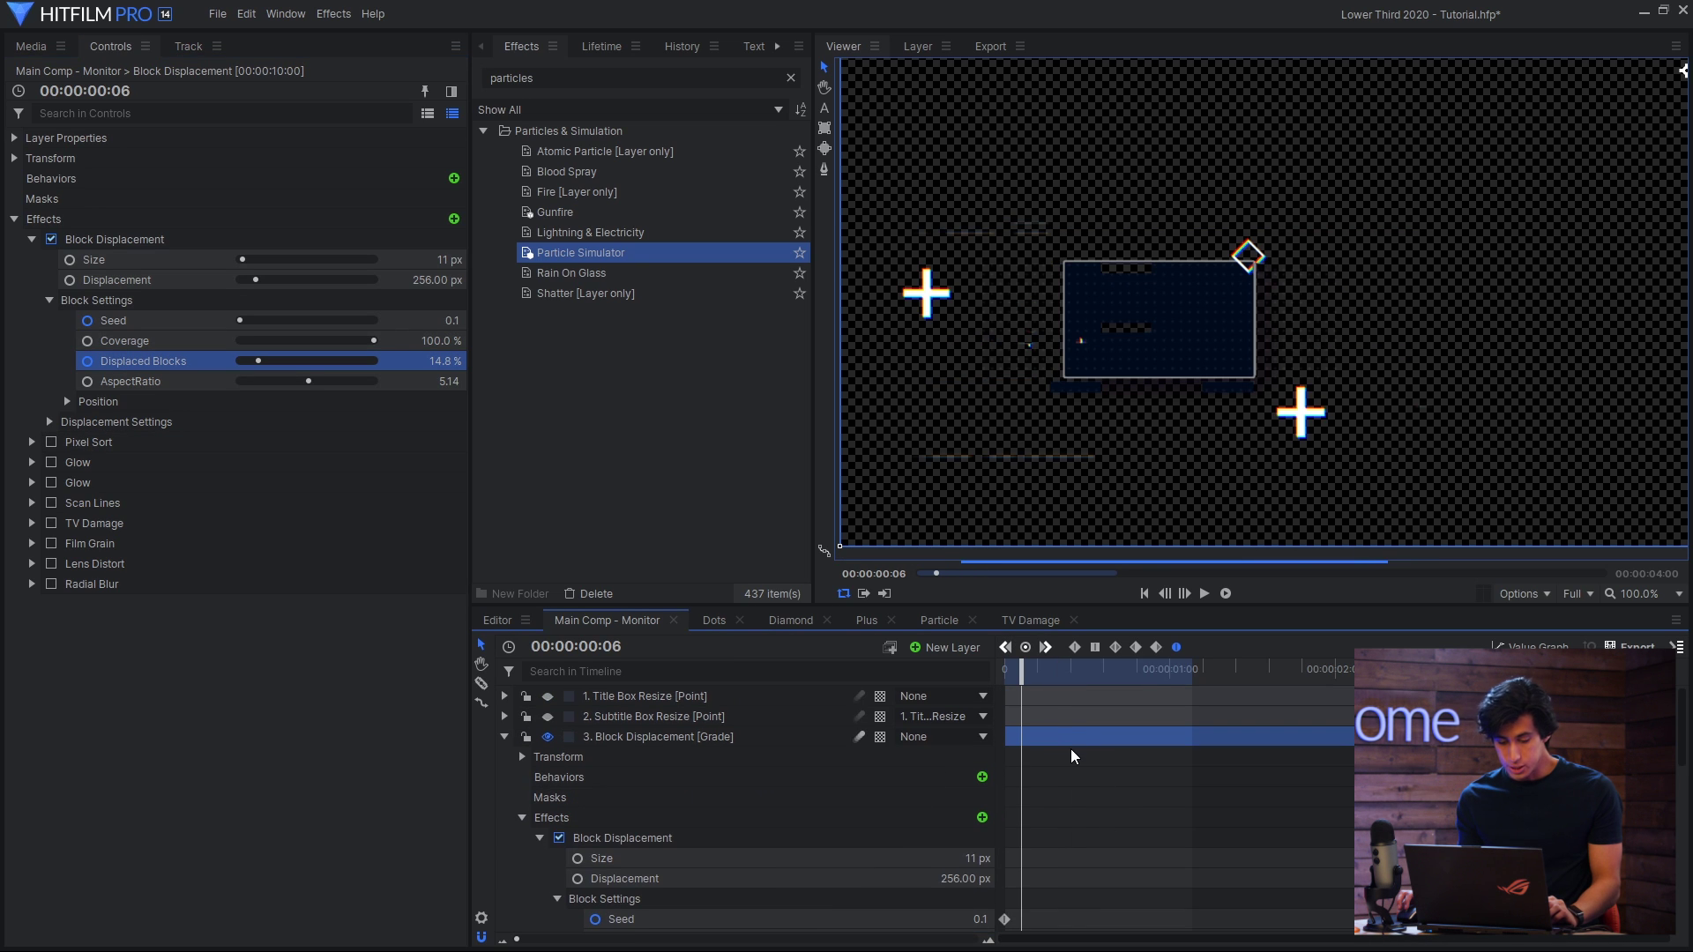
pyautogui.scroll(-3, 1070, 749)
pyautogui.press('space')
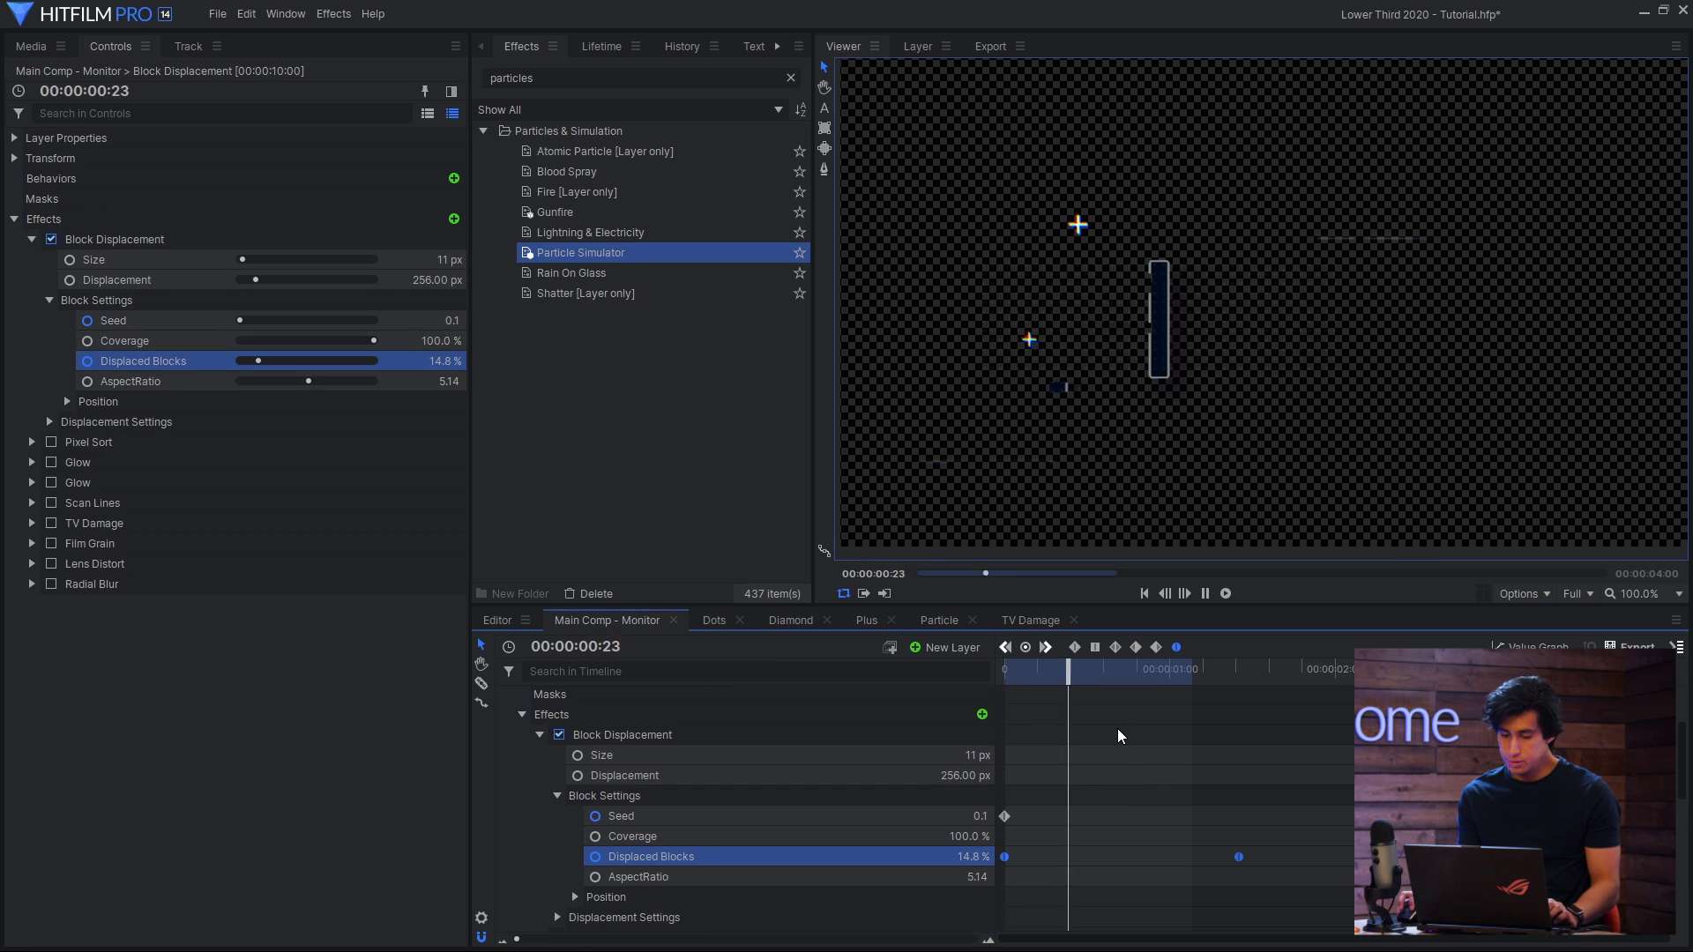
pyautogui.press('space')
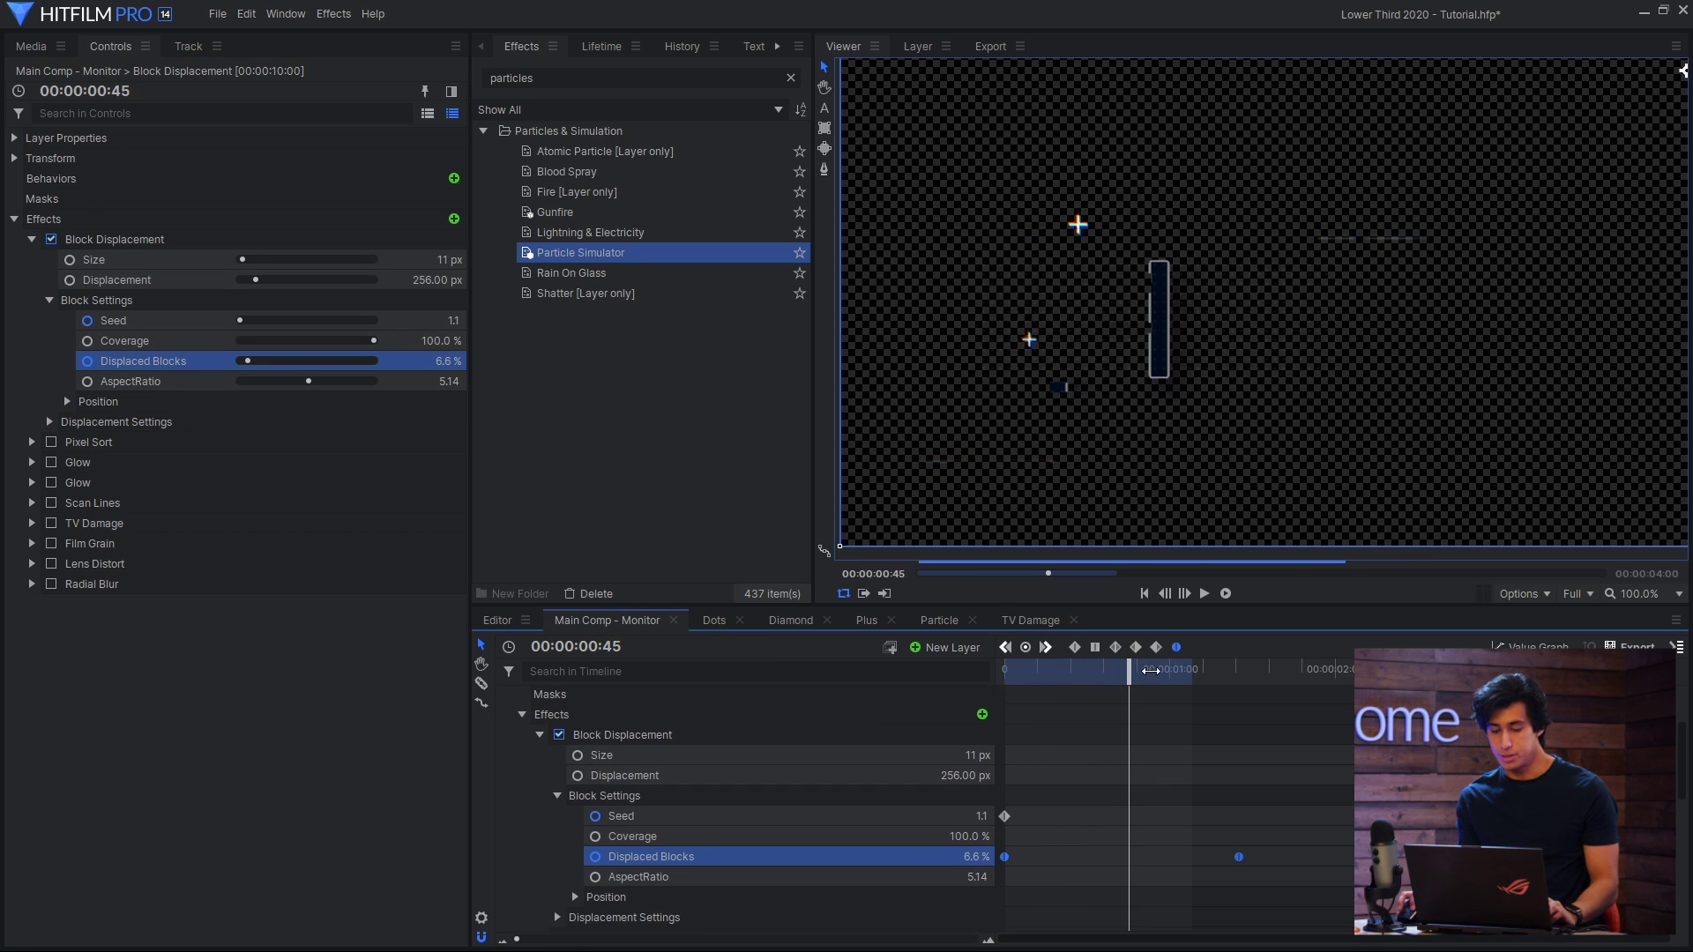
pyautogui.moveTo(1150, 671); pyautogui.dragTo(1126, 679)
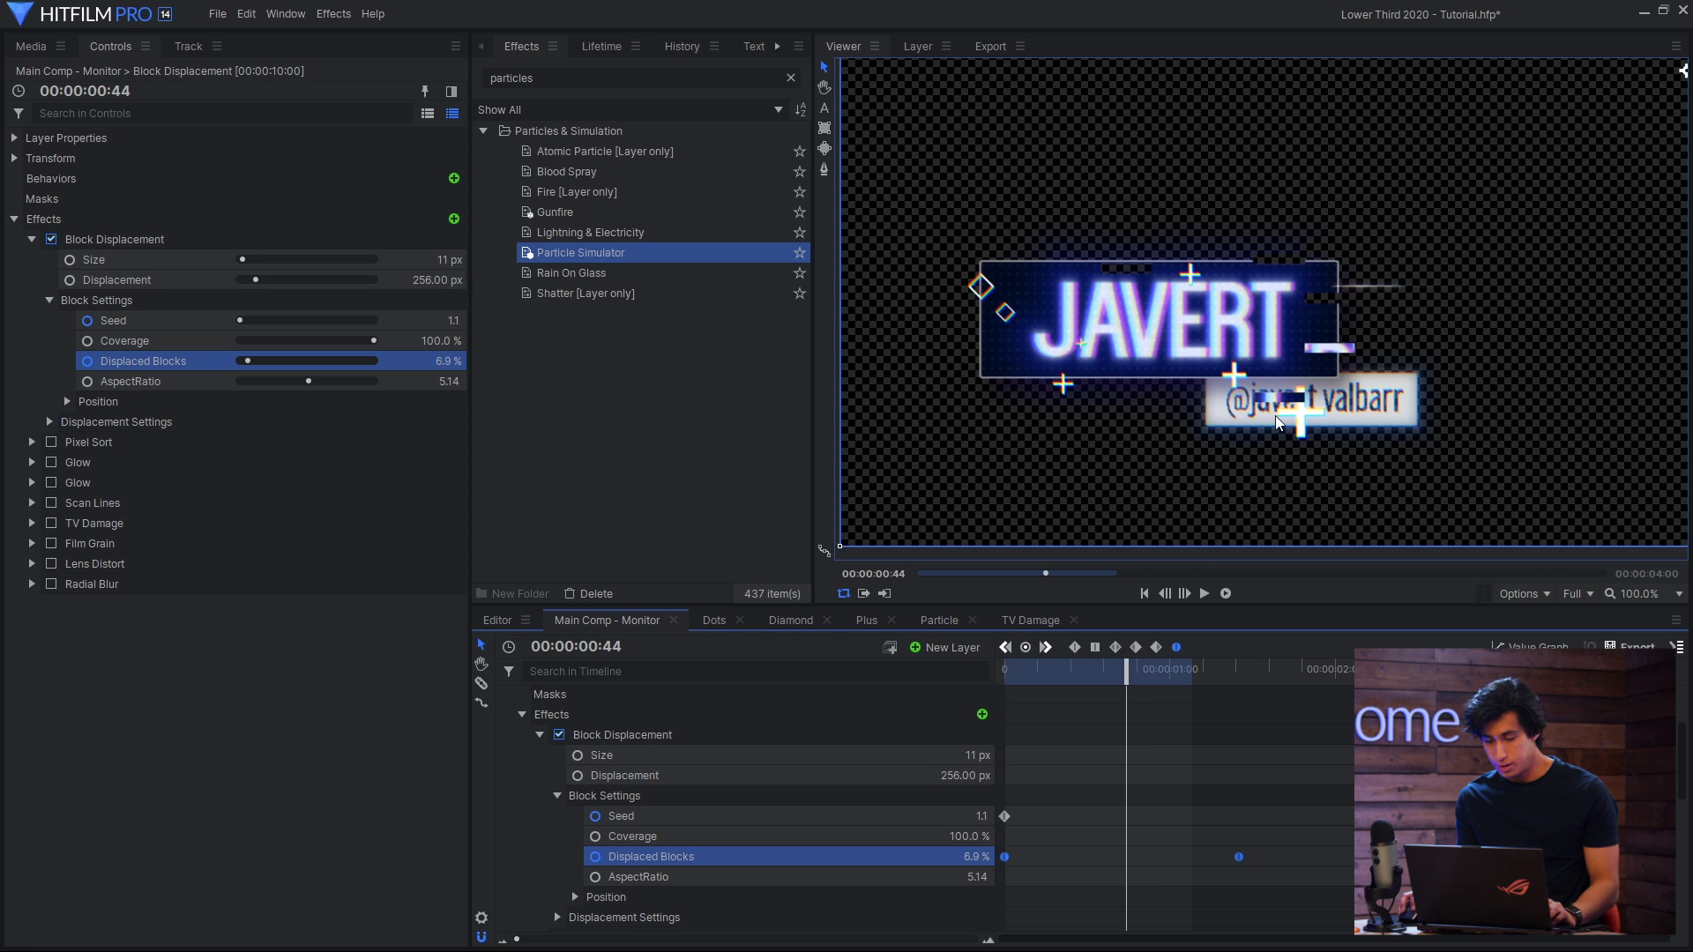
pyautogui.press('Left')
pyautogui.press('Left')
pyautogui.press('Left')
pyautogui.press('Left')
pyautogui.press('Left')
pyautogui.click(31, 239)
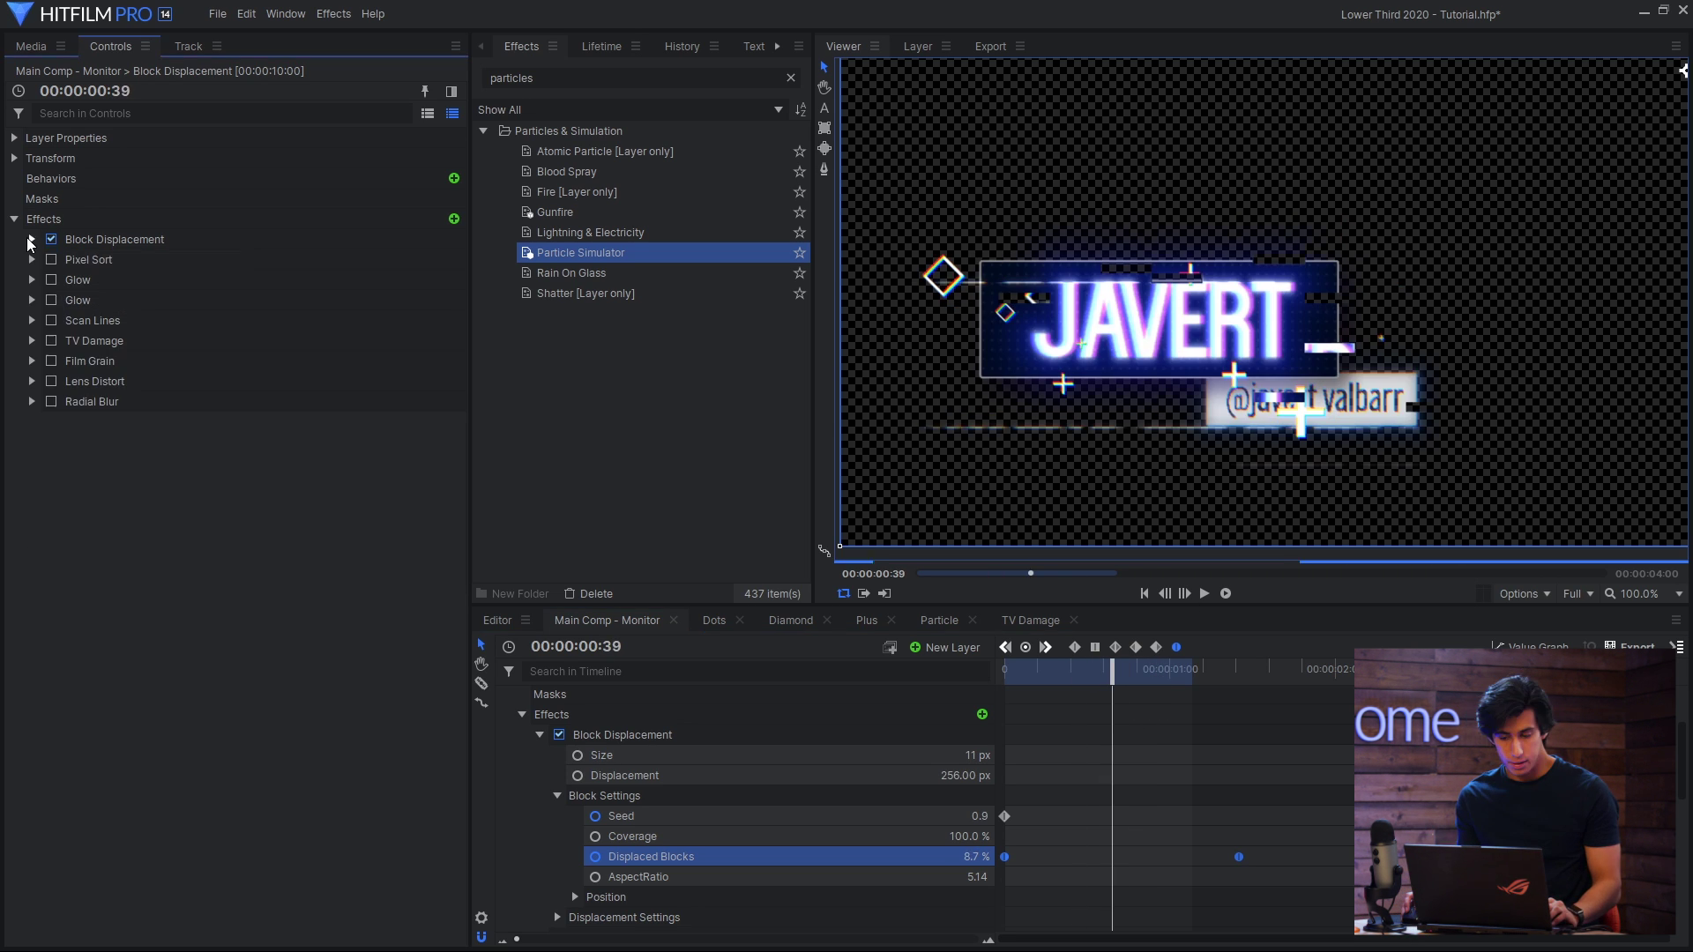
# - Enable Pixel Sort and scrub frames 40 to 48 to review its Flow (Dark) Reveal keyframes
pyautogui.click(51, 260)
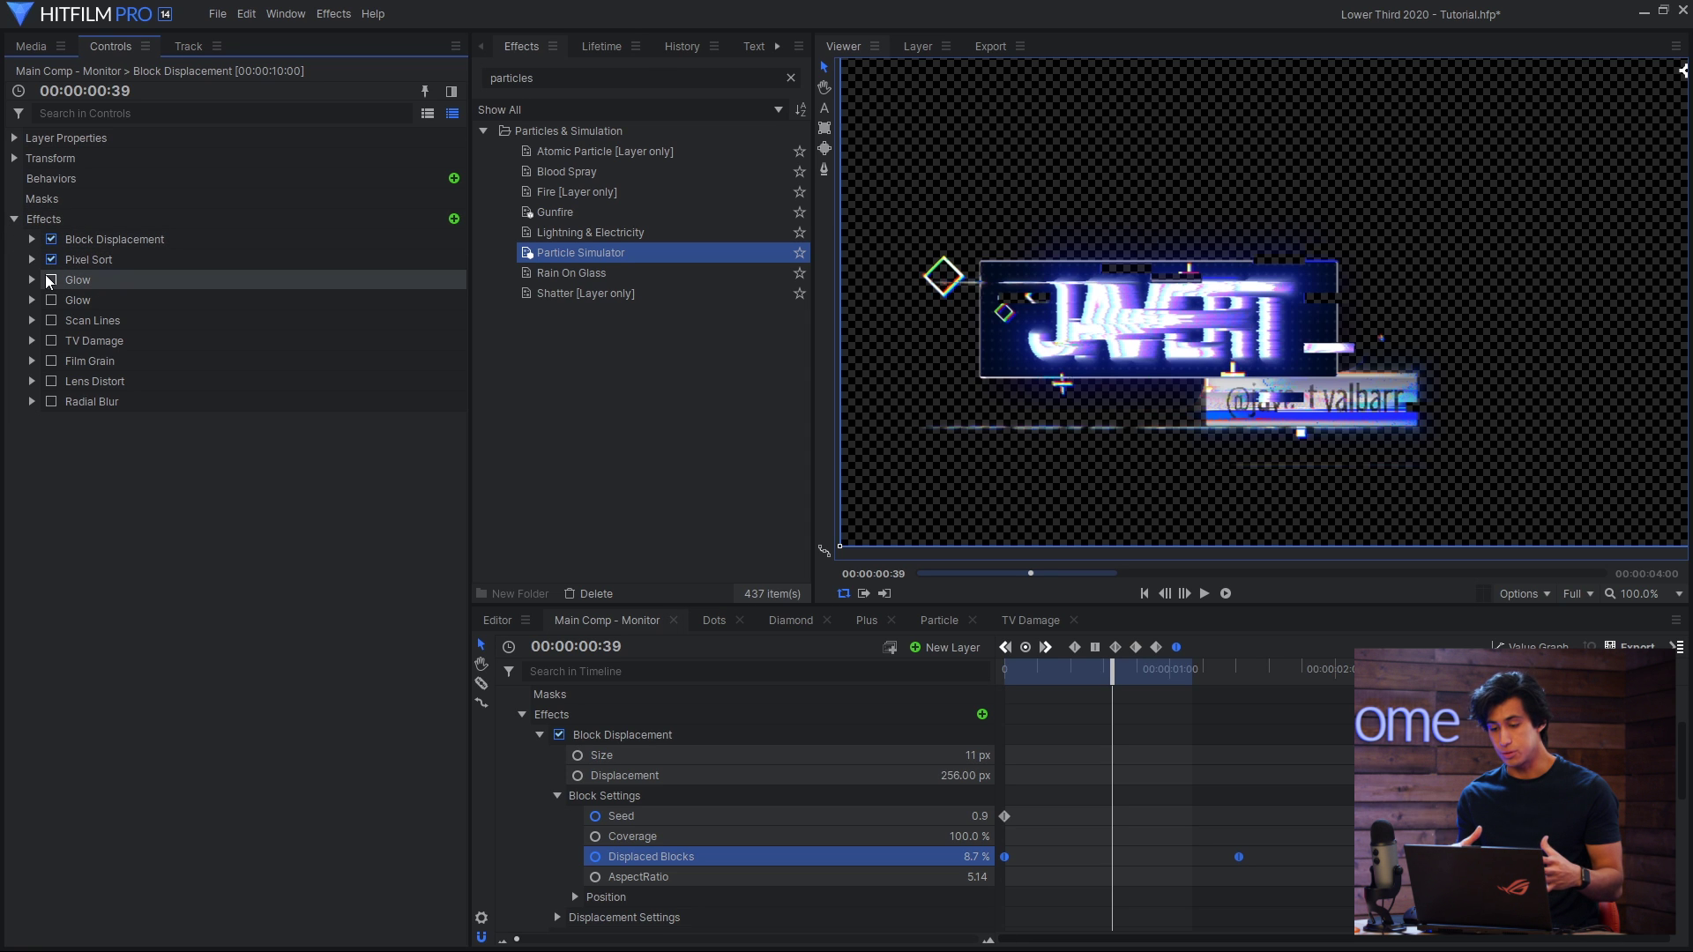
pyautogui.press('Right')
pyautogui.press('Right')
pyautogui.press('Right')
pyautogui.press('Right')
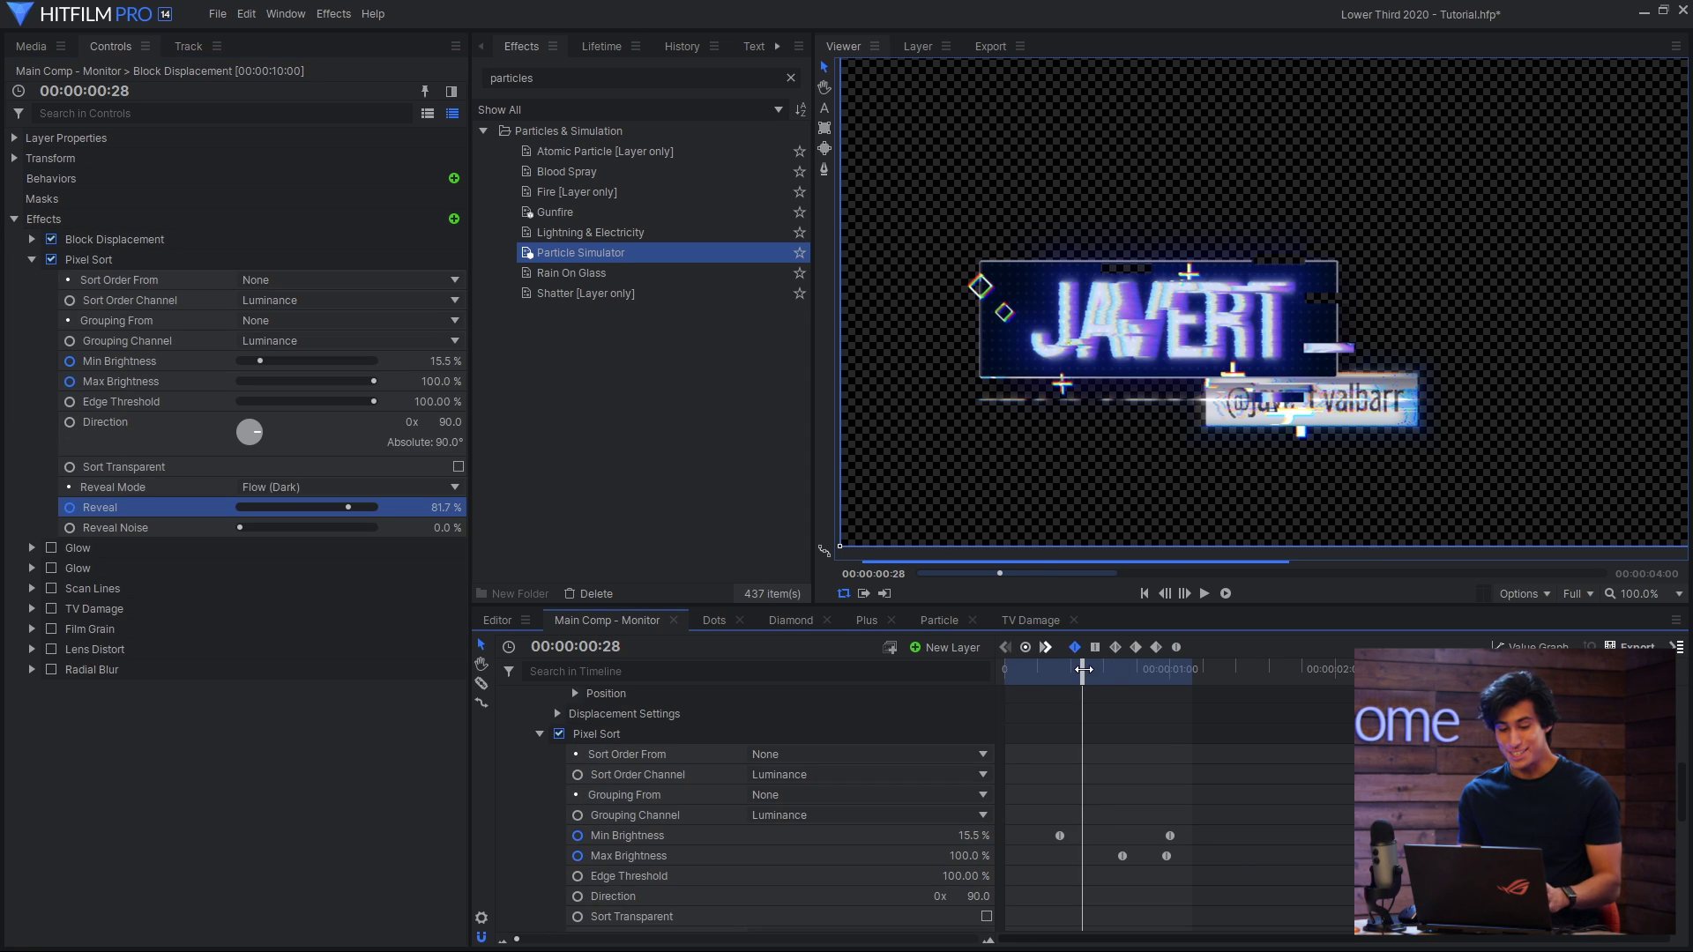
pyautogui.click(1090, 672)
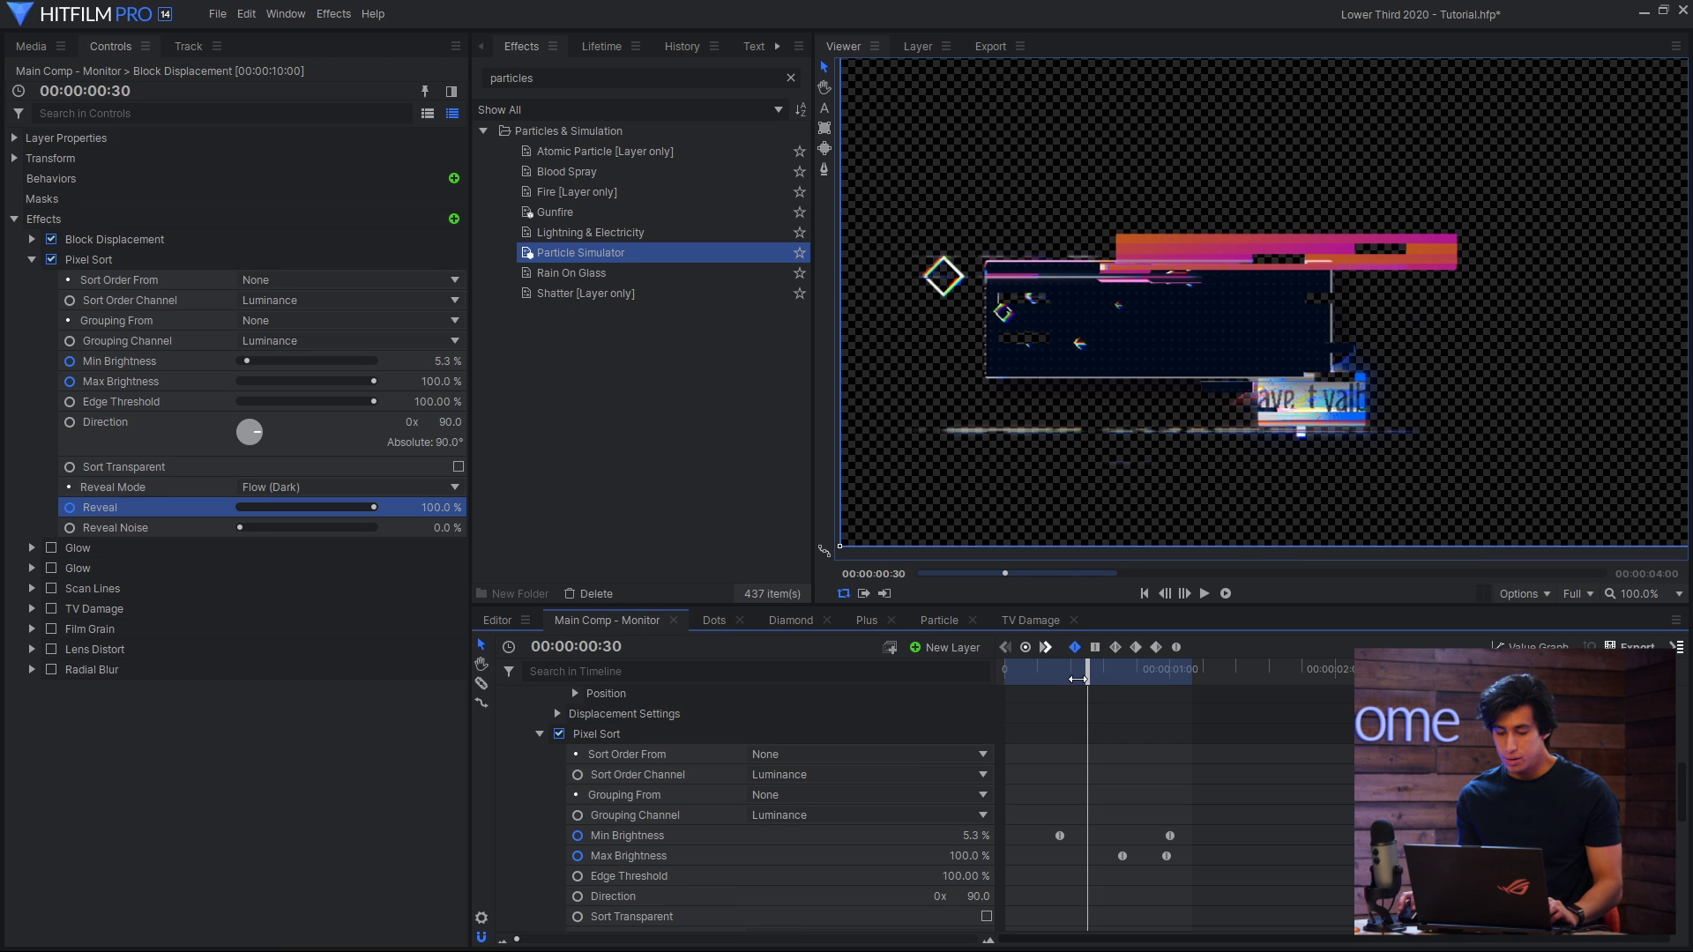
pyautogui.click(1116, 670)
pyautogui.moveTo(1121, 670); pyautogui.dragTo(1136, 675)
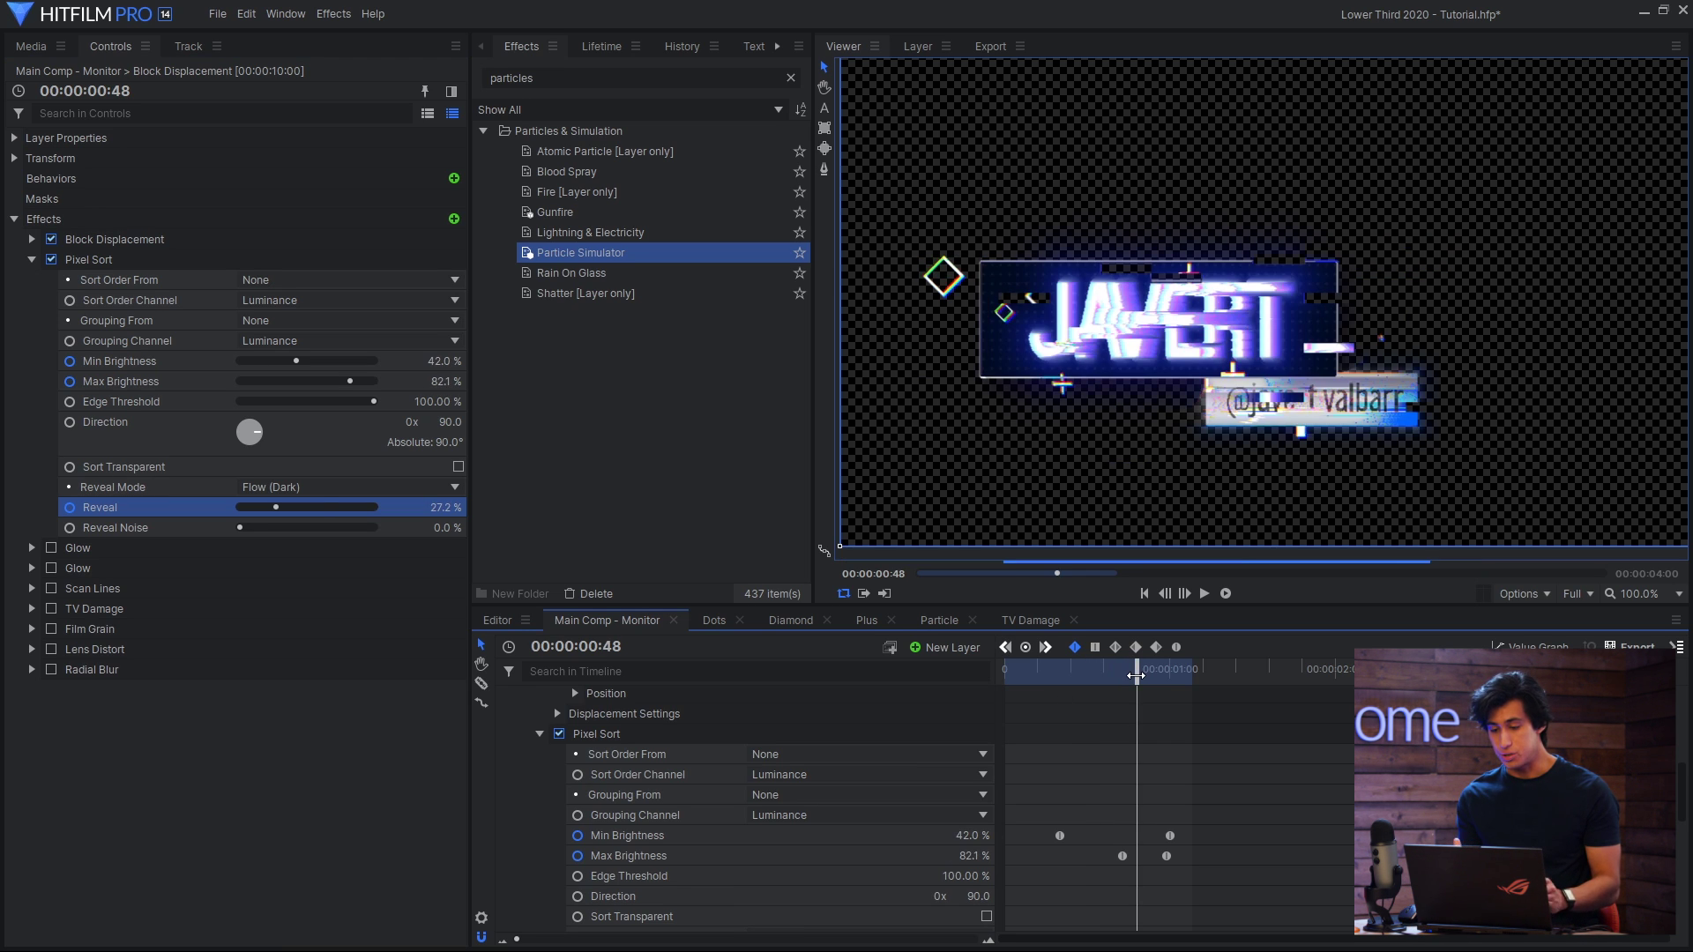
# - Switch on the Glow effects and Scan Lines on the glitch grade layer
pyautogui.click(51, 280)
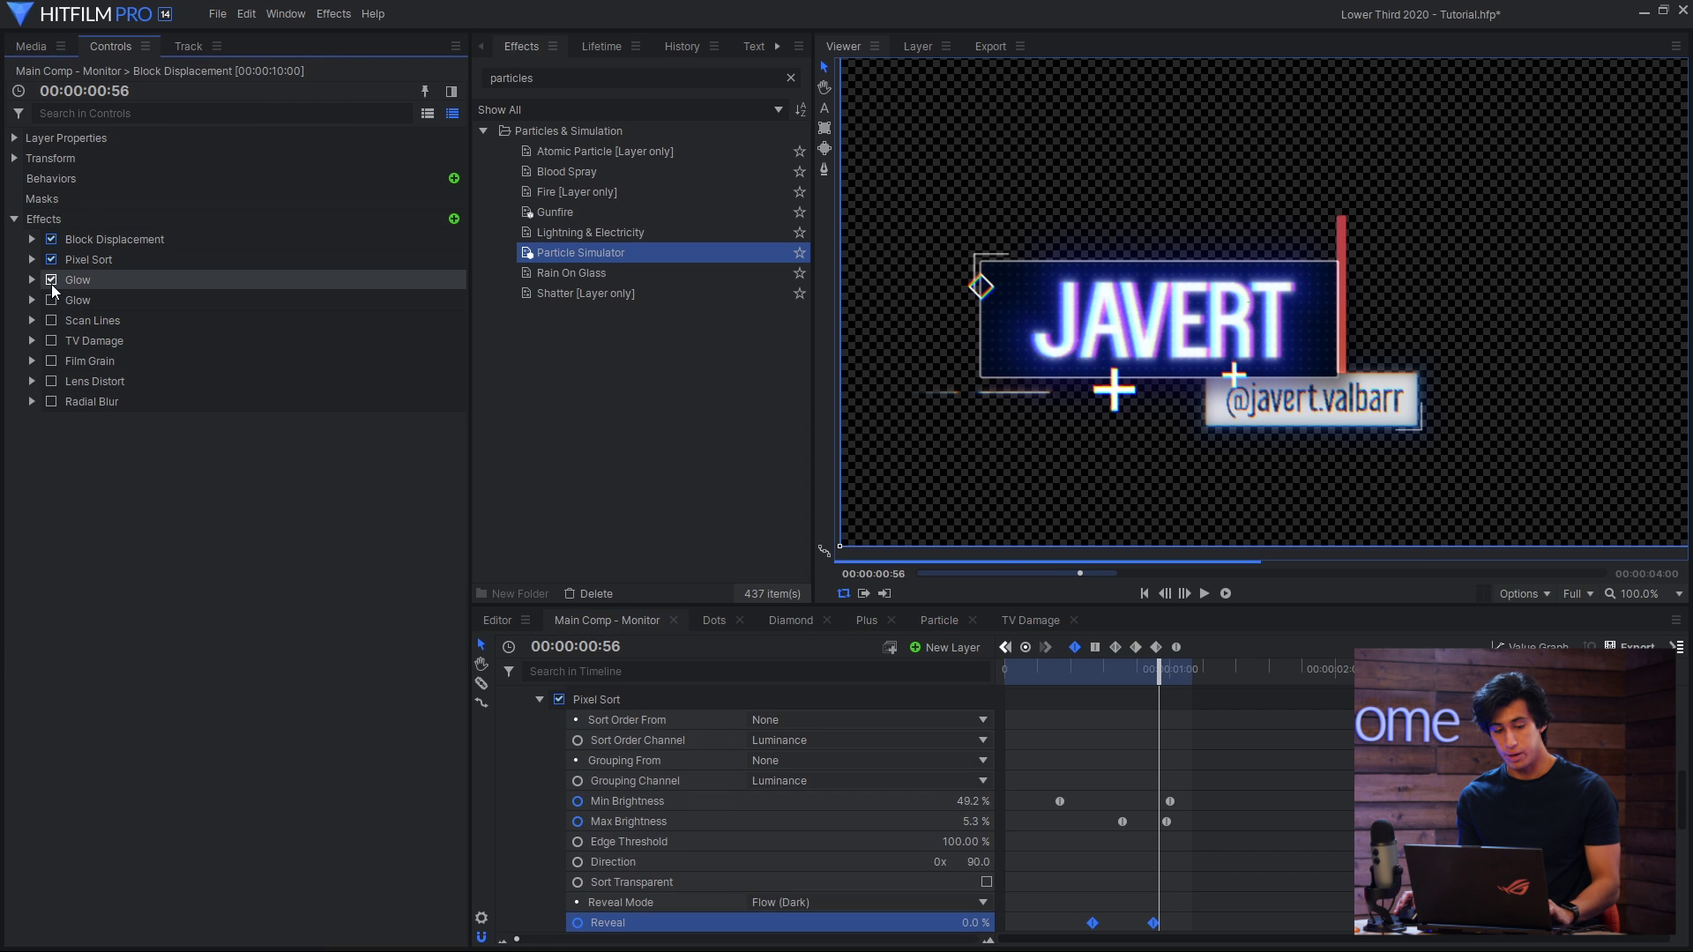
pyautogui.click(52, 300)
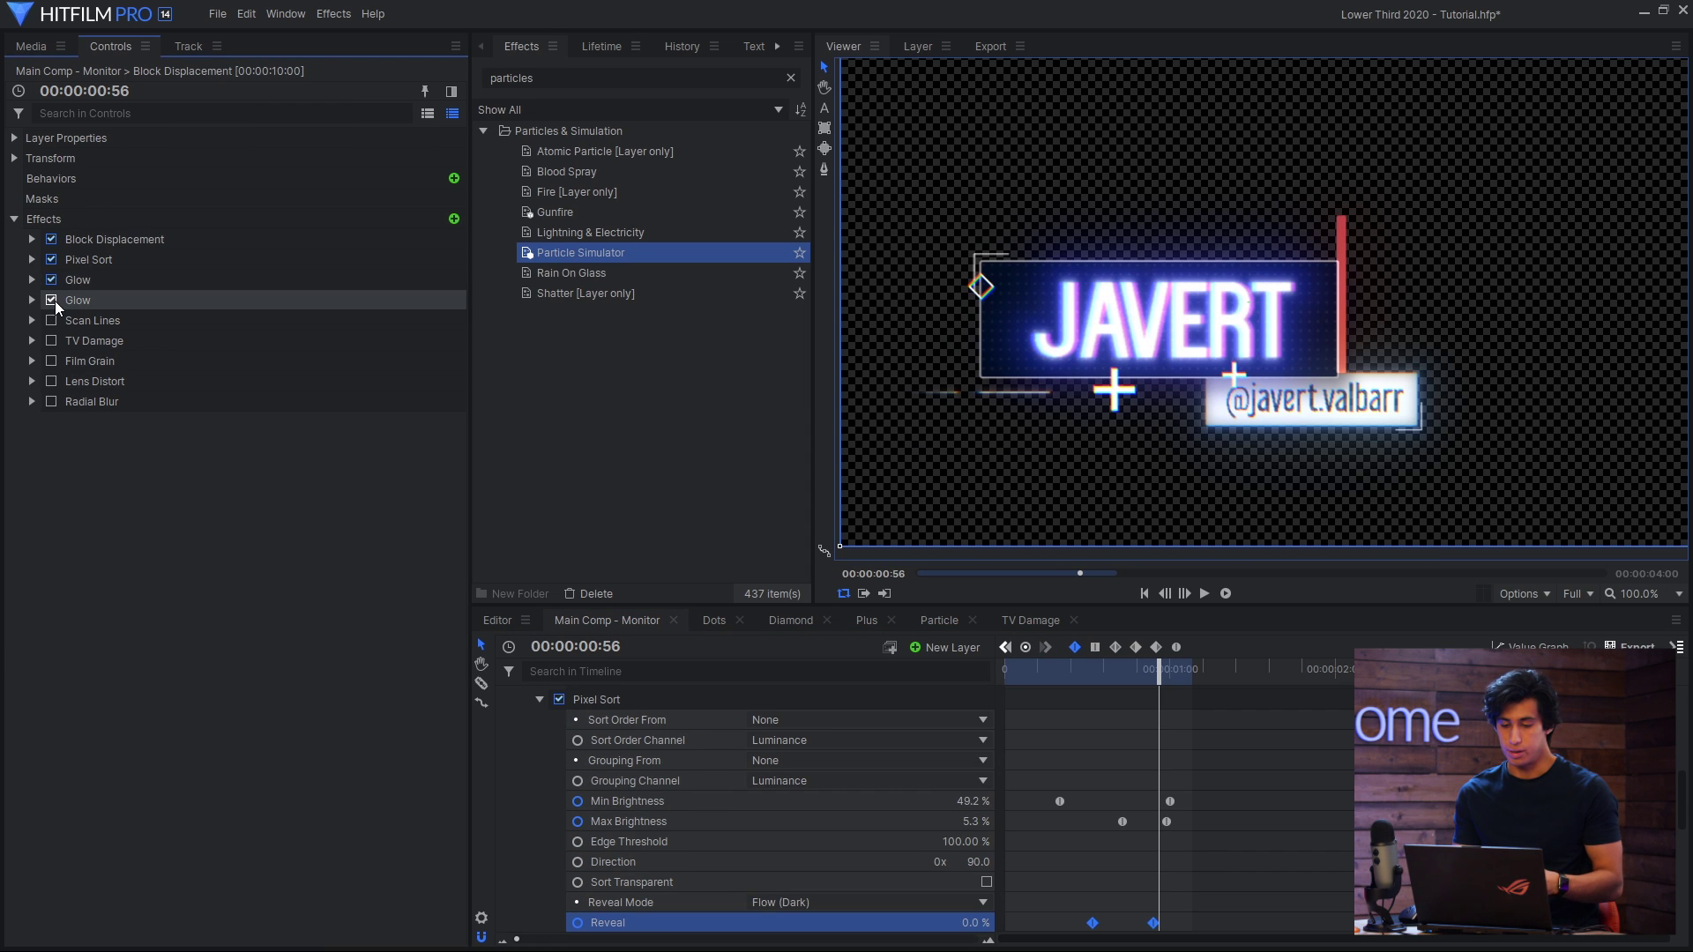
pyautogui.click(51, 320)
pyautogui.scroll(4, 1178, 353)
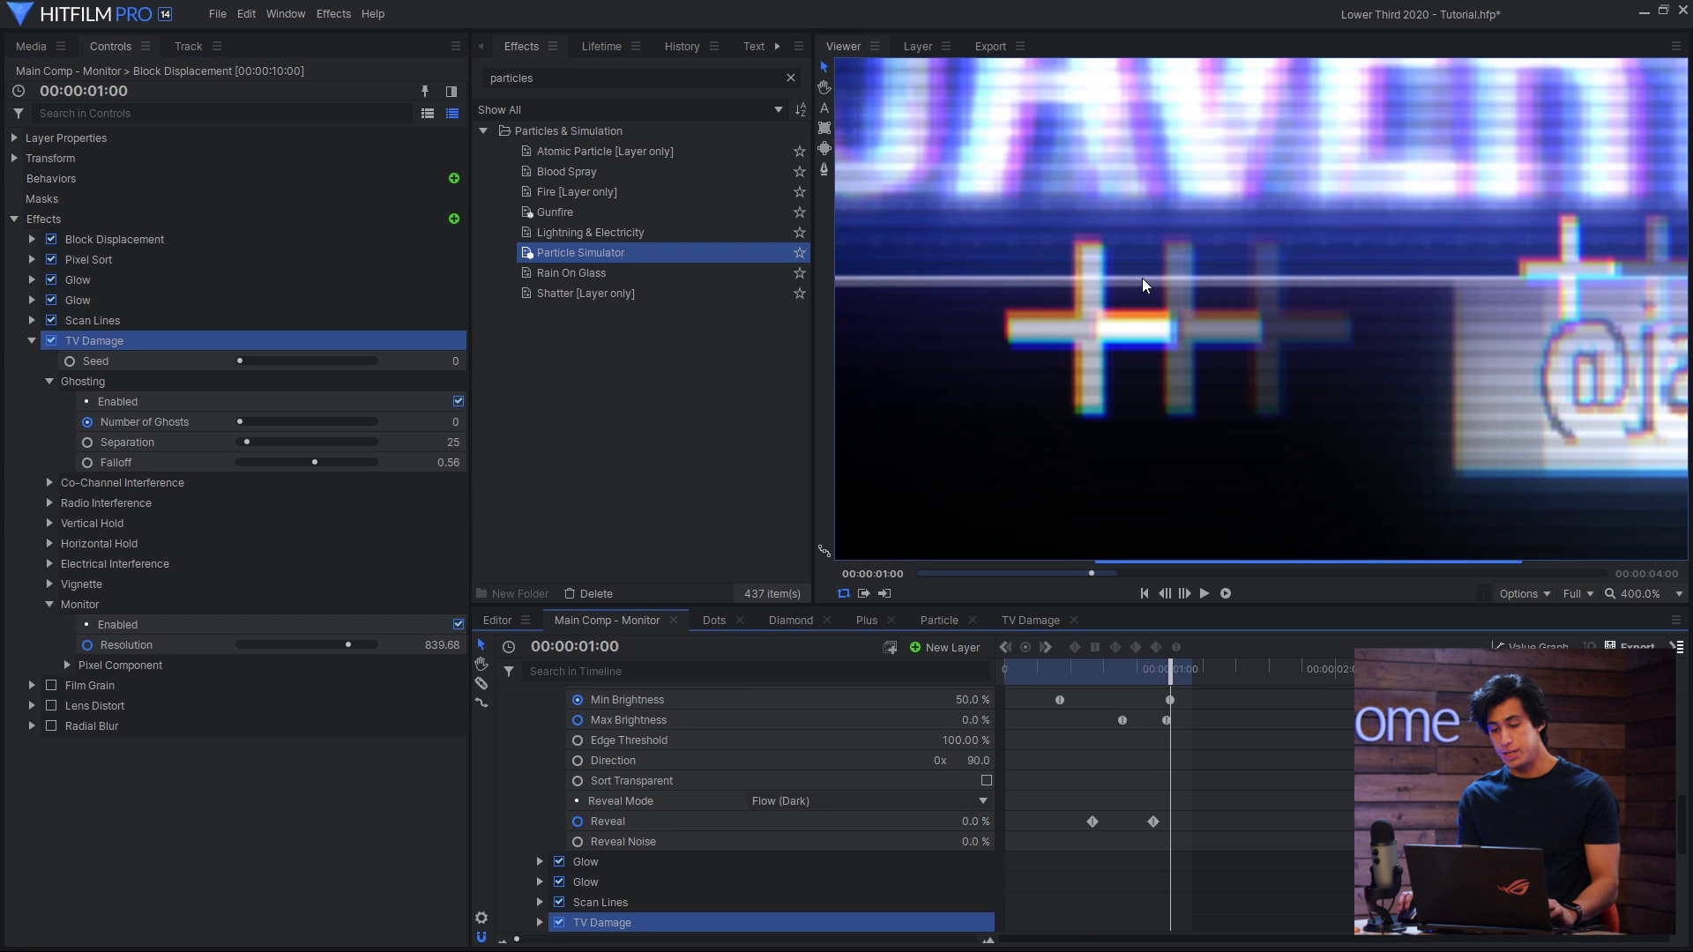
pyautogui.scroll(-2, 1140, 277)
pyautogui.click(1165, 594)
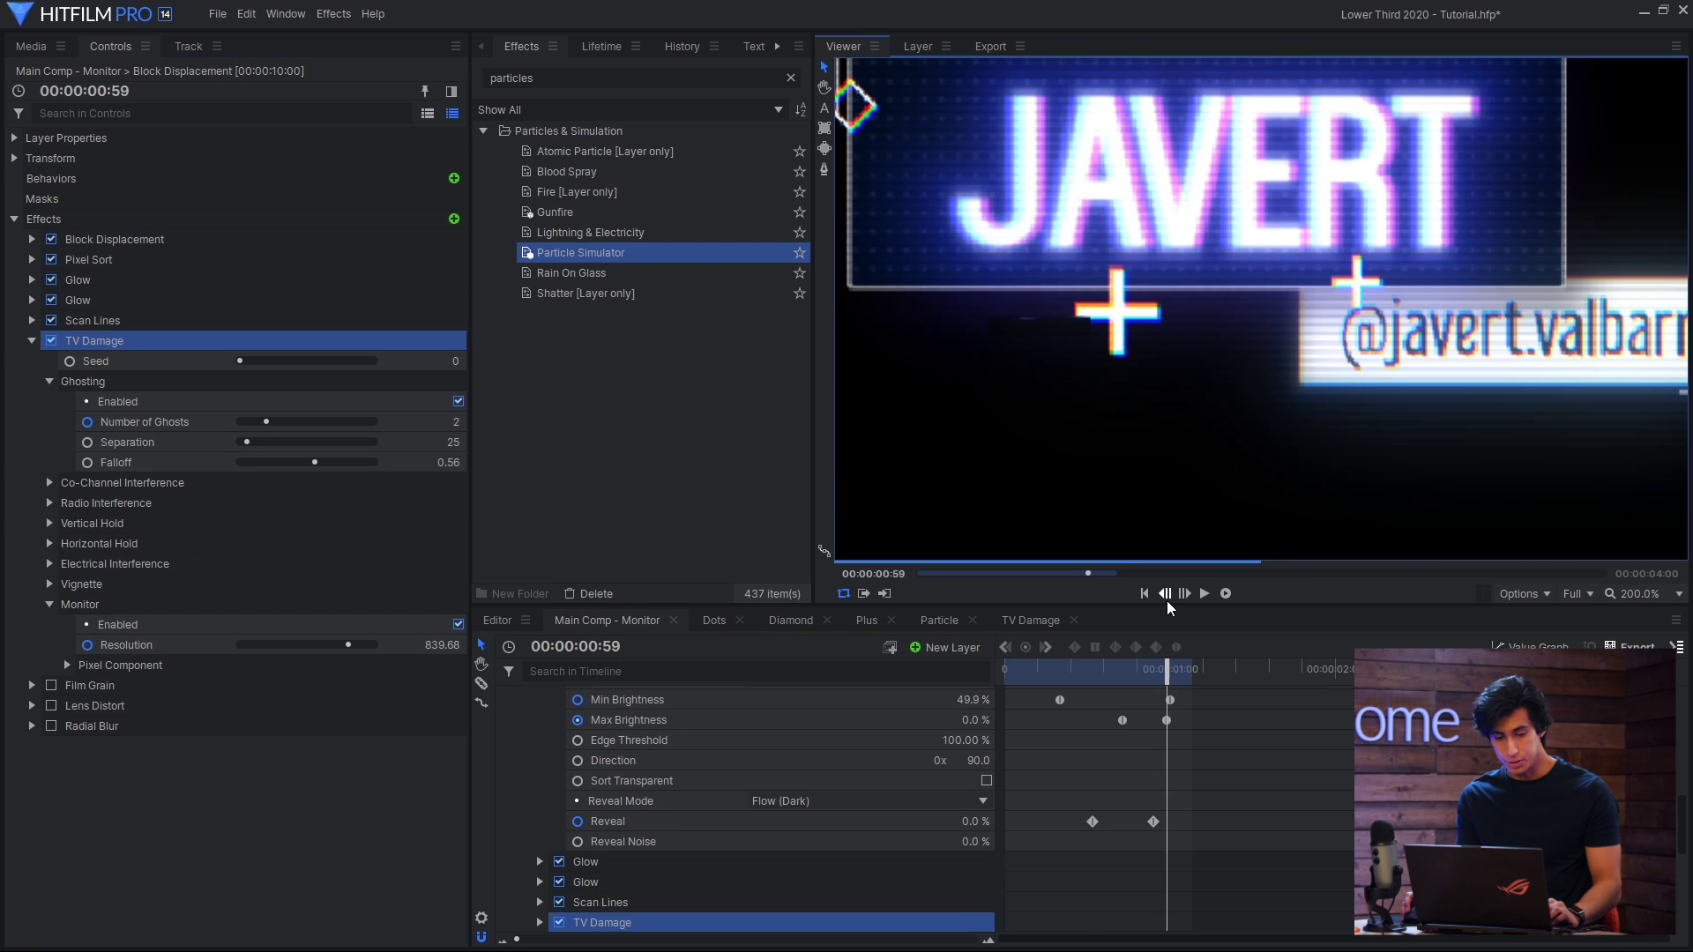
pyautogui.click(1165, 595)
pyautogui.click(240, 603)
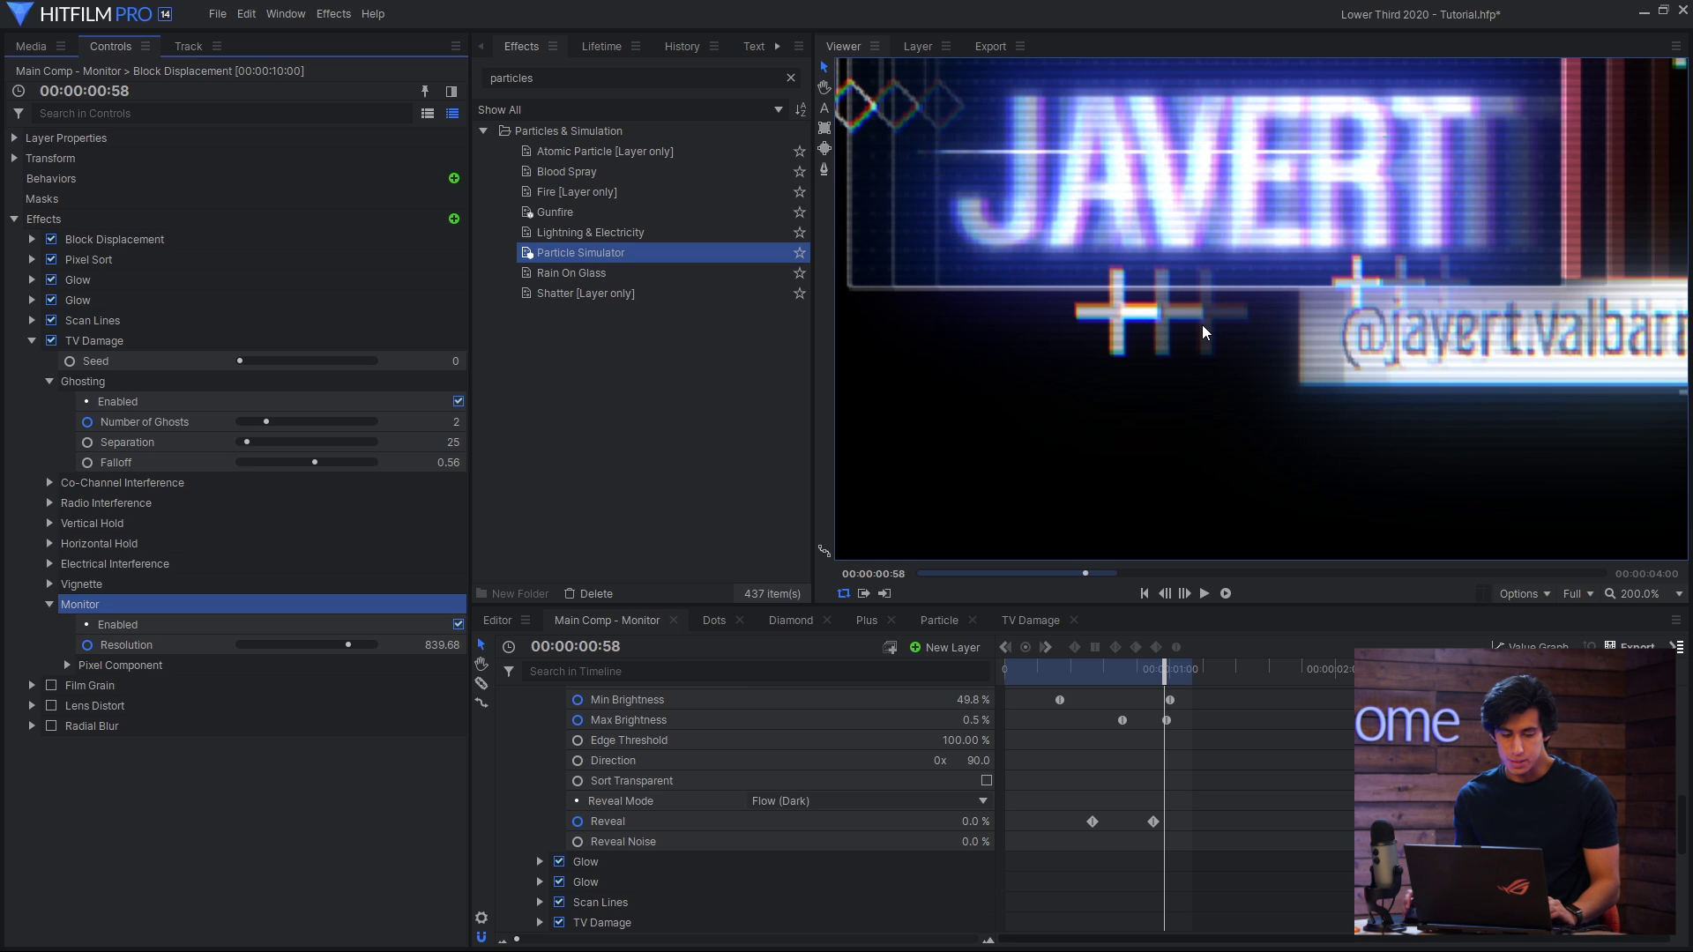
pyautogui.click(1060, 668)
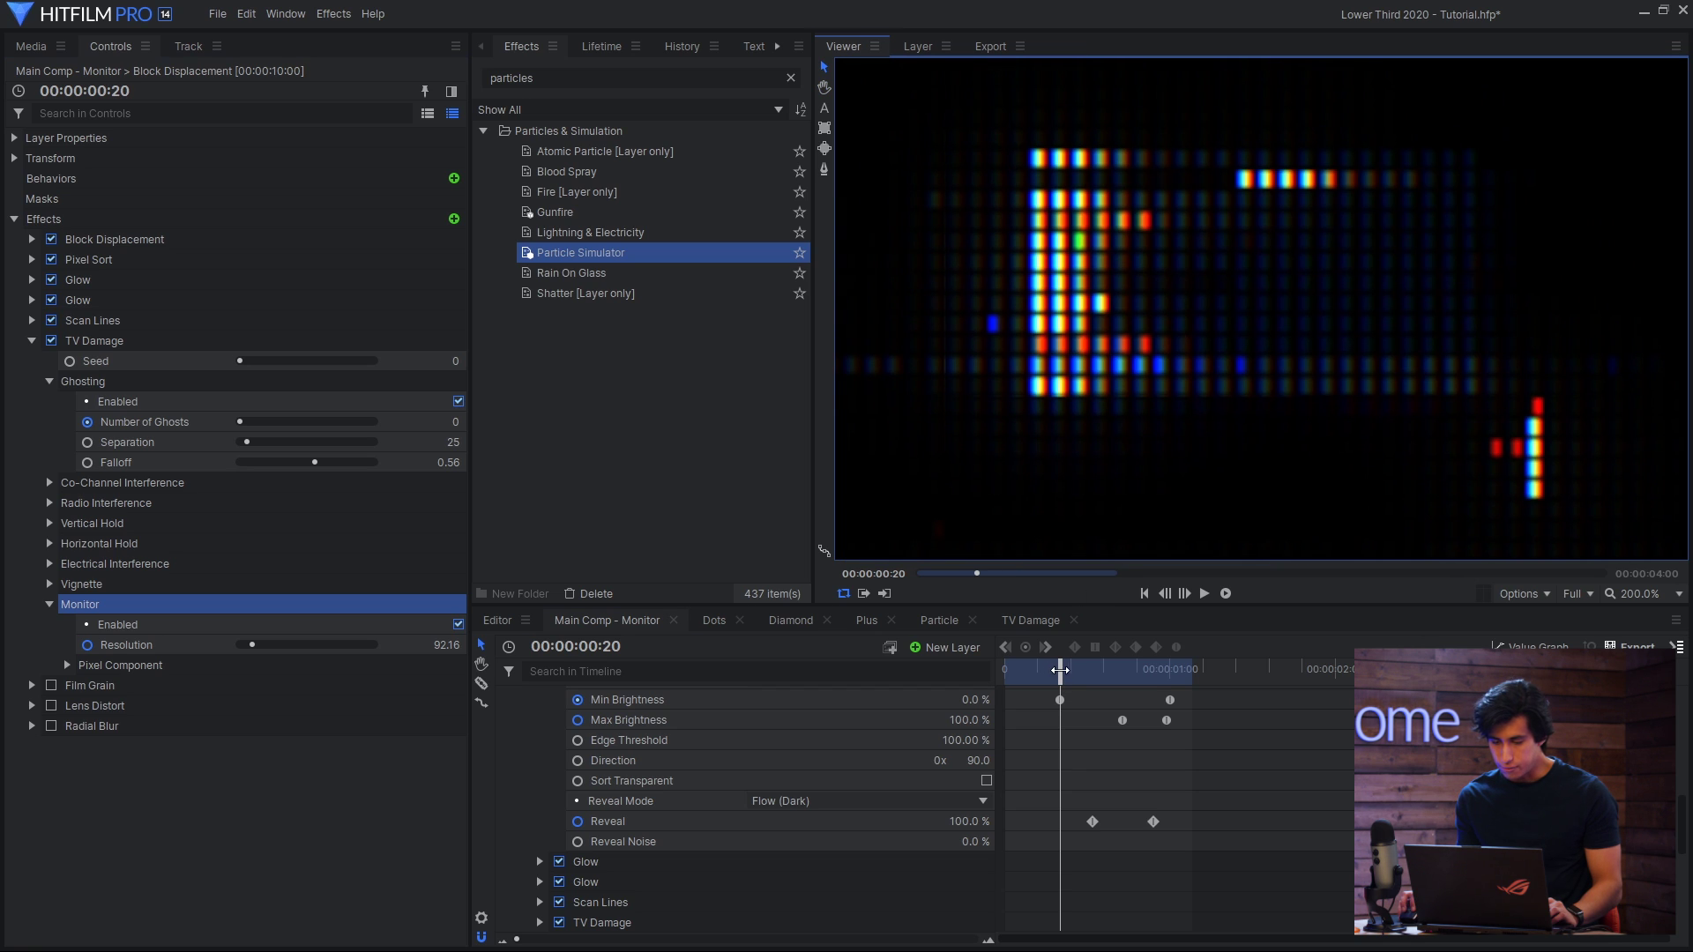
pyautogui.click(1049, 668)
pyautogui.click(1044, 667)
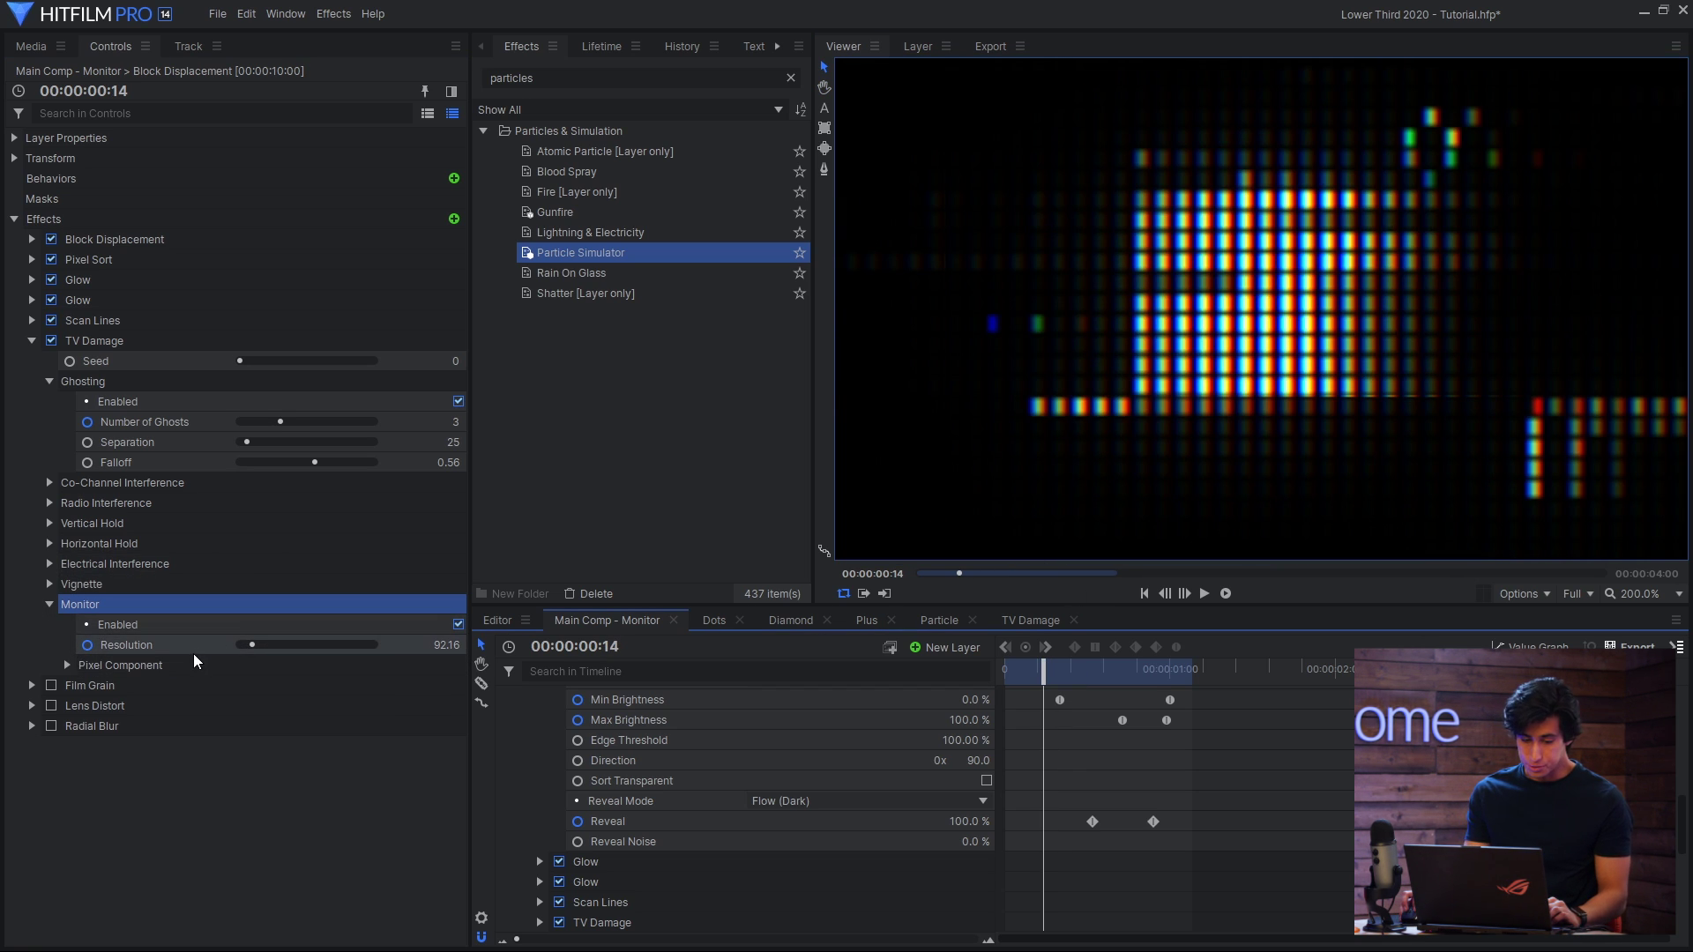
pyautogui.click(68, 665)
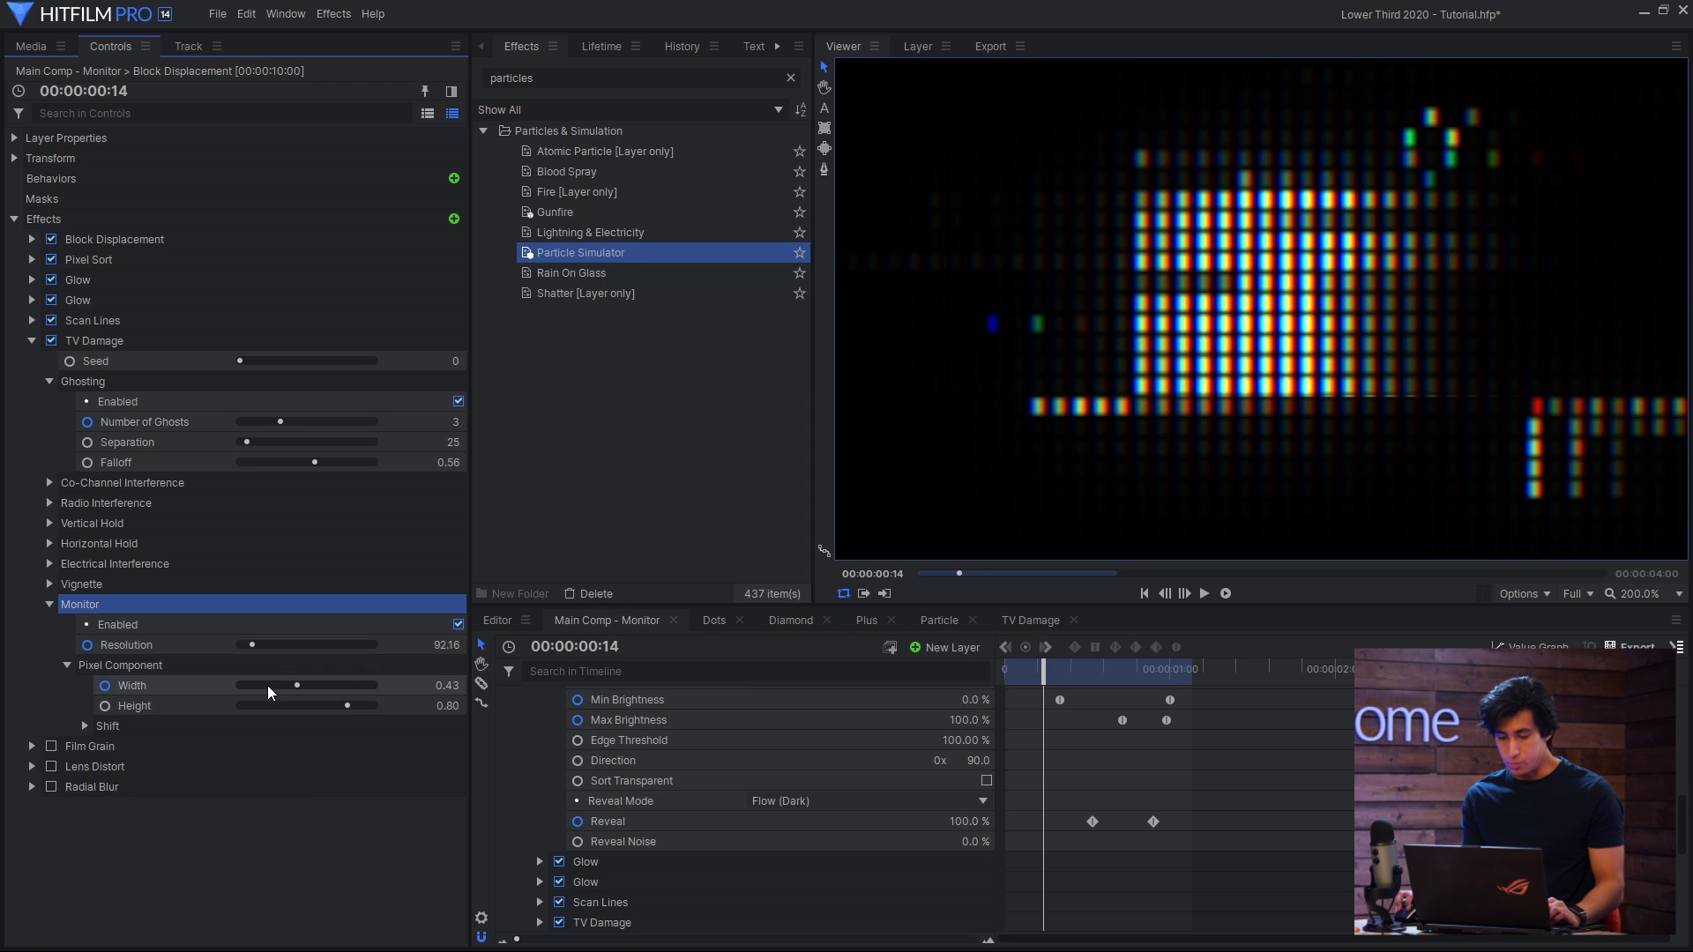
pyautogui.moveTo(1046, 664); pyautogui.dragTo(1082, 666)
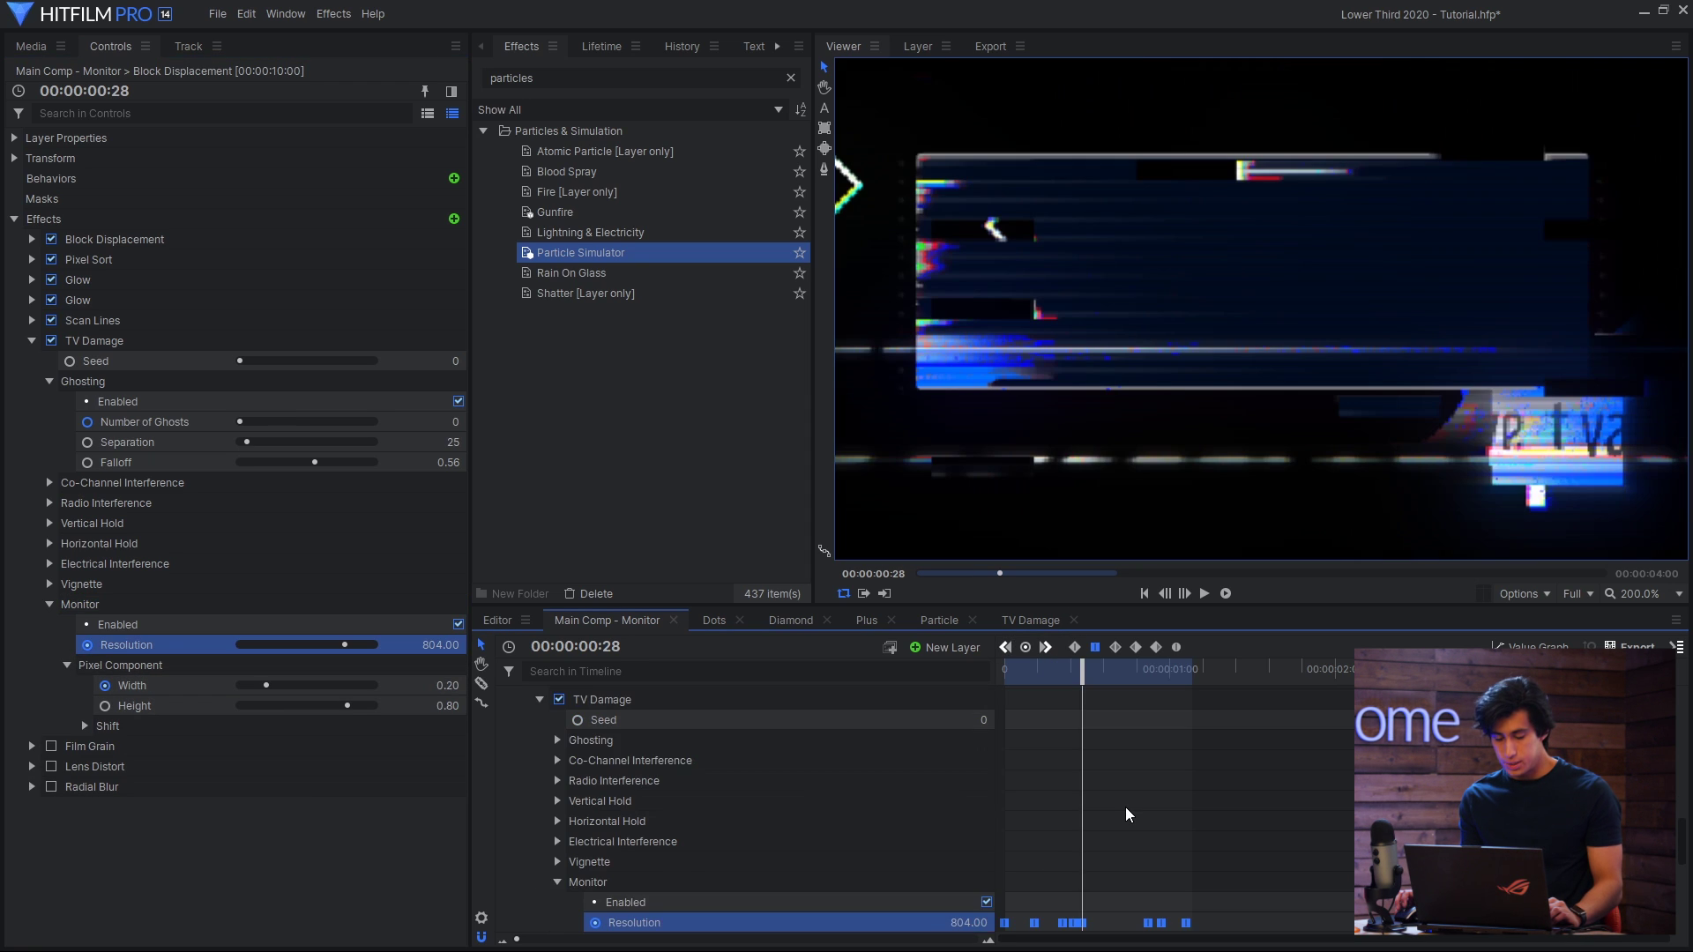
pyautogui.scroll(-5, 1125, 807)
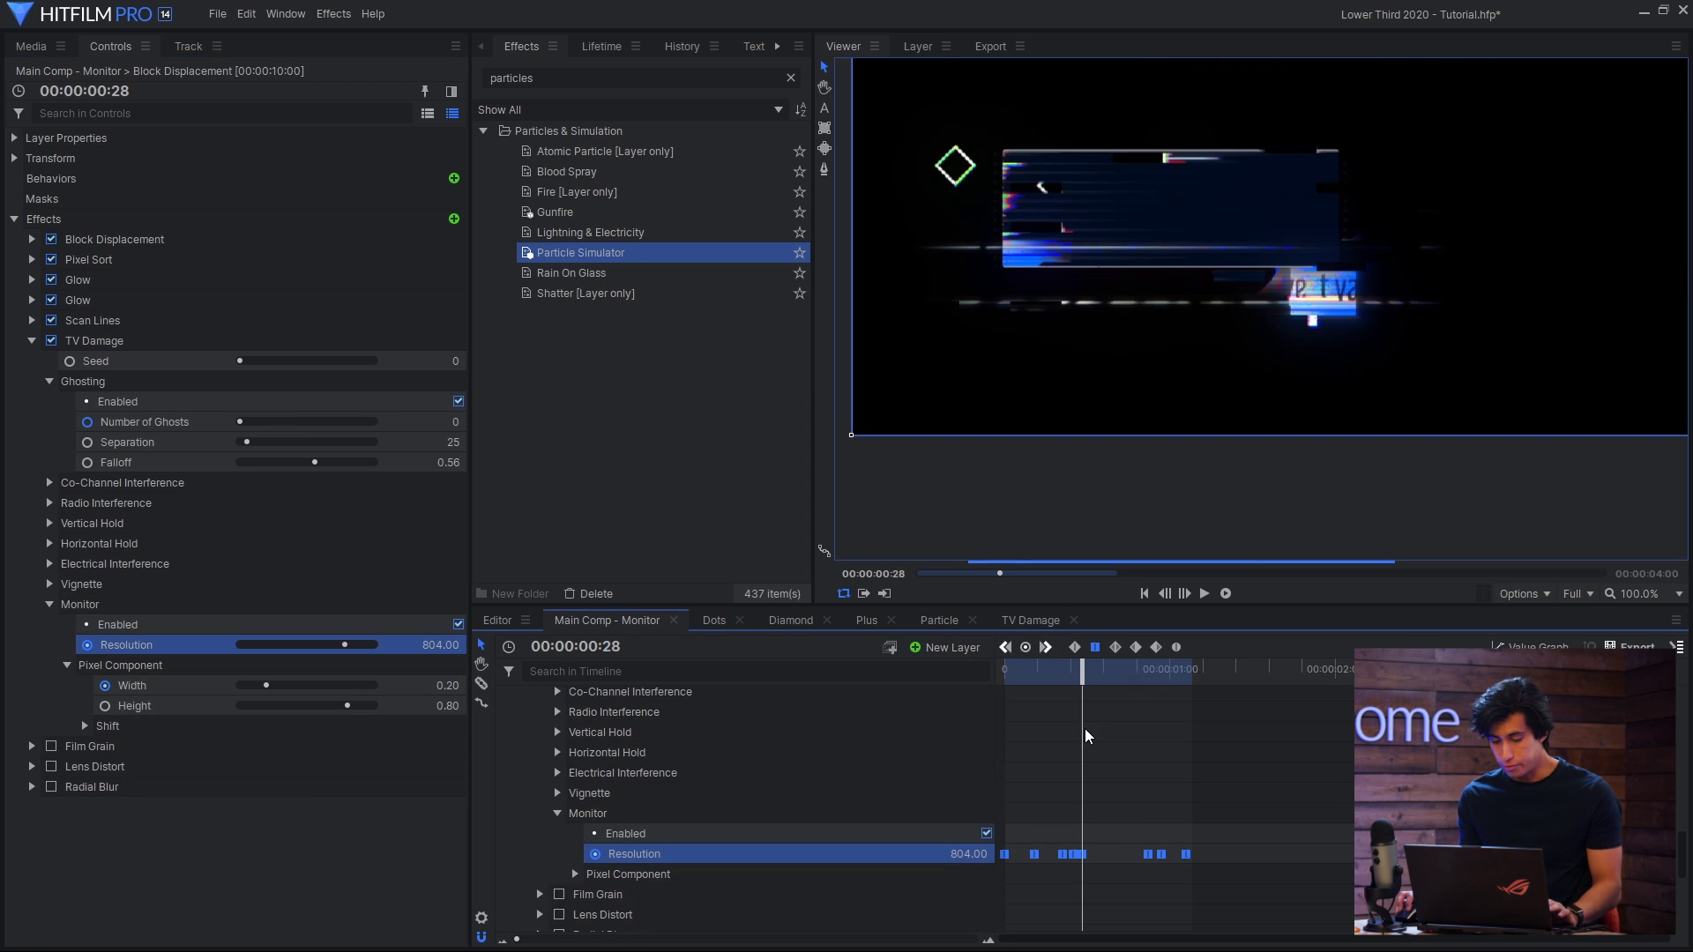
pyautogui.press('Left')
pyautogui.press('Left')
pyautogui.press('Left')
pyautogui.press('Left')
pyautogui.press('Left')
pyautogui.press('Left')
pyautogui.press('Left')
pyautogui.press('Left')
pyautogui.press('Left')
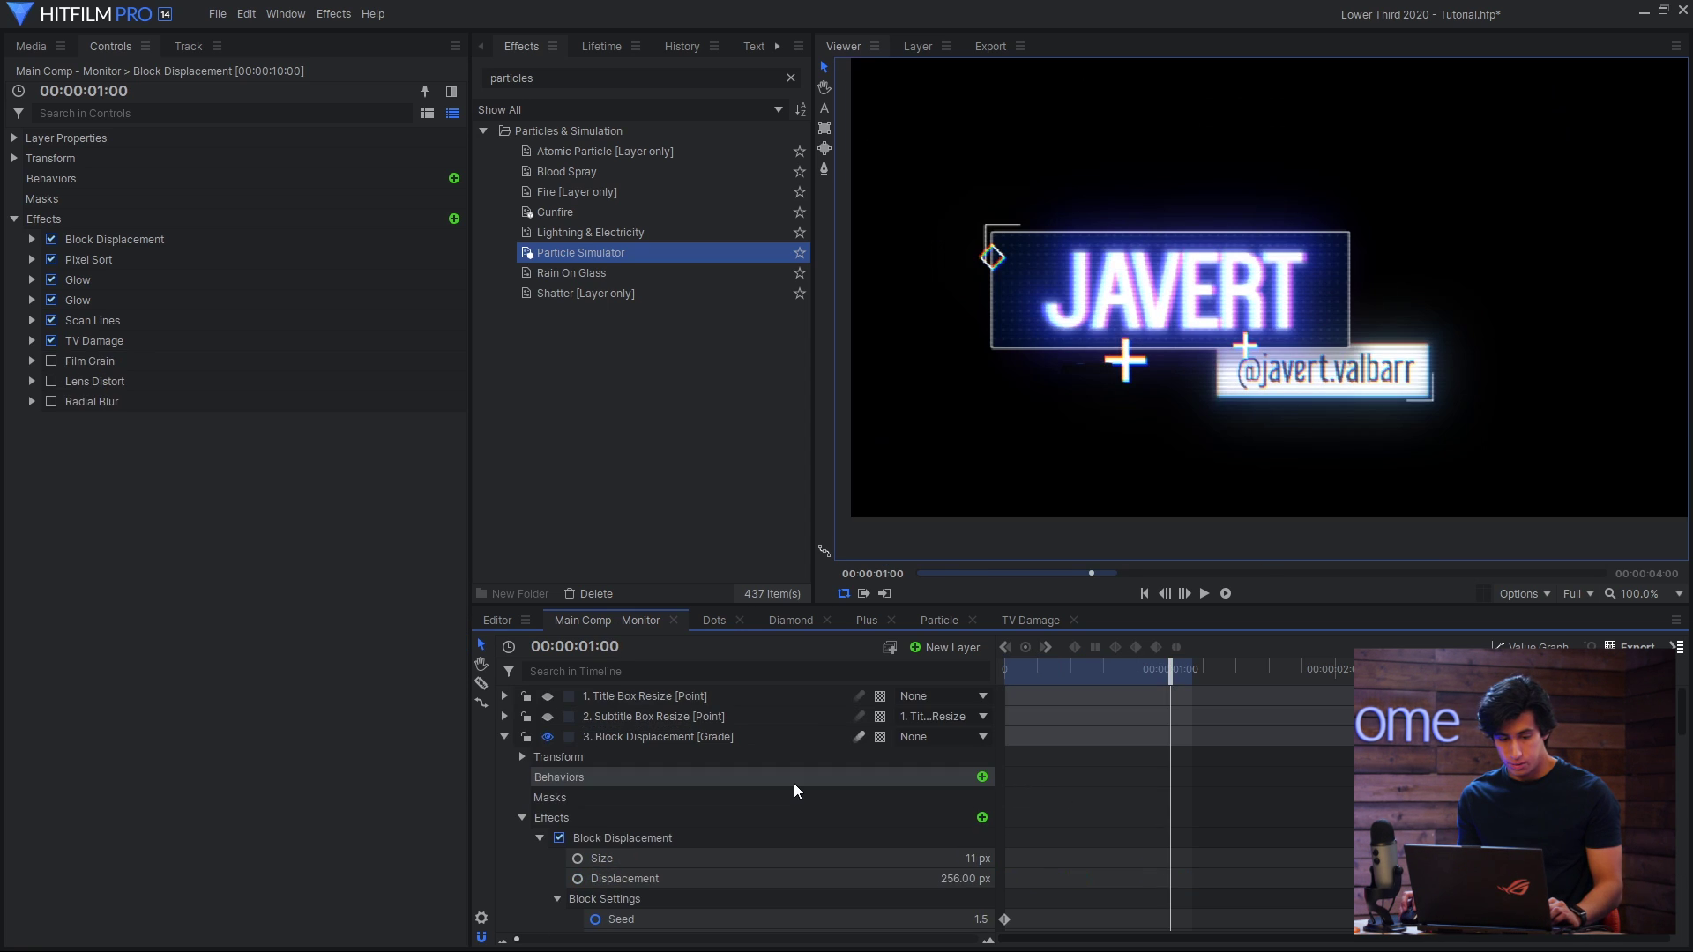
# - Enable Film Grain, Lens Distort at -0.05 distortion, and Radial Blur on the glitch layer
pyautogui.click(51, 361)
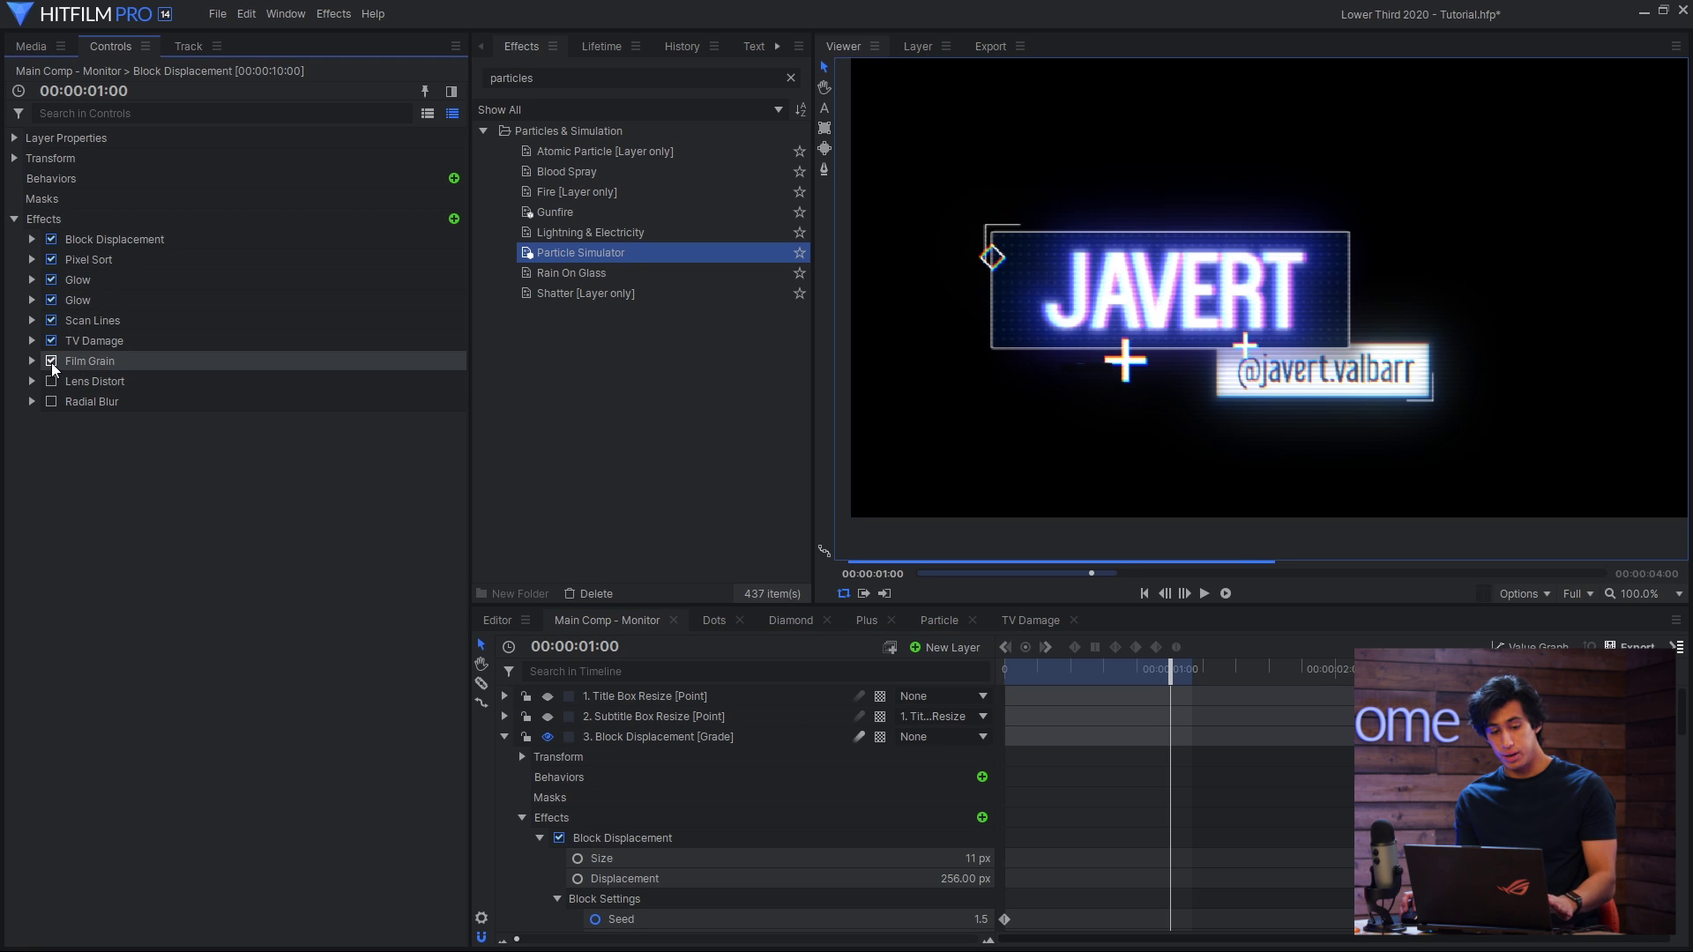
pyautogui.click(55, 382)
pyautogui.click(33, 380)
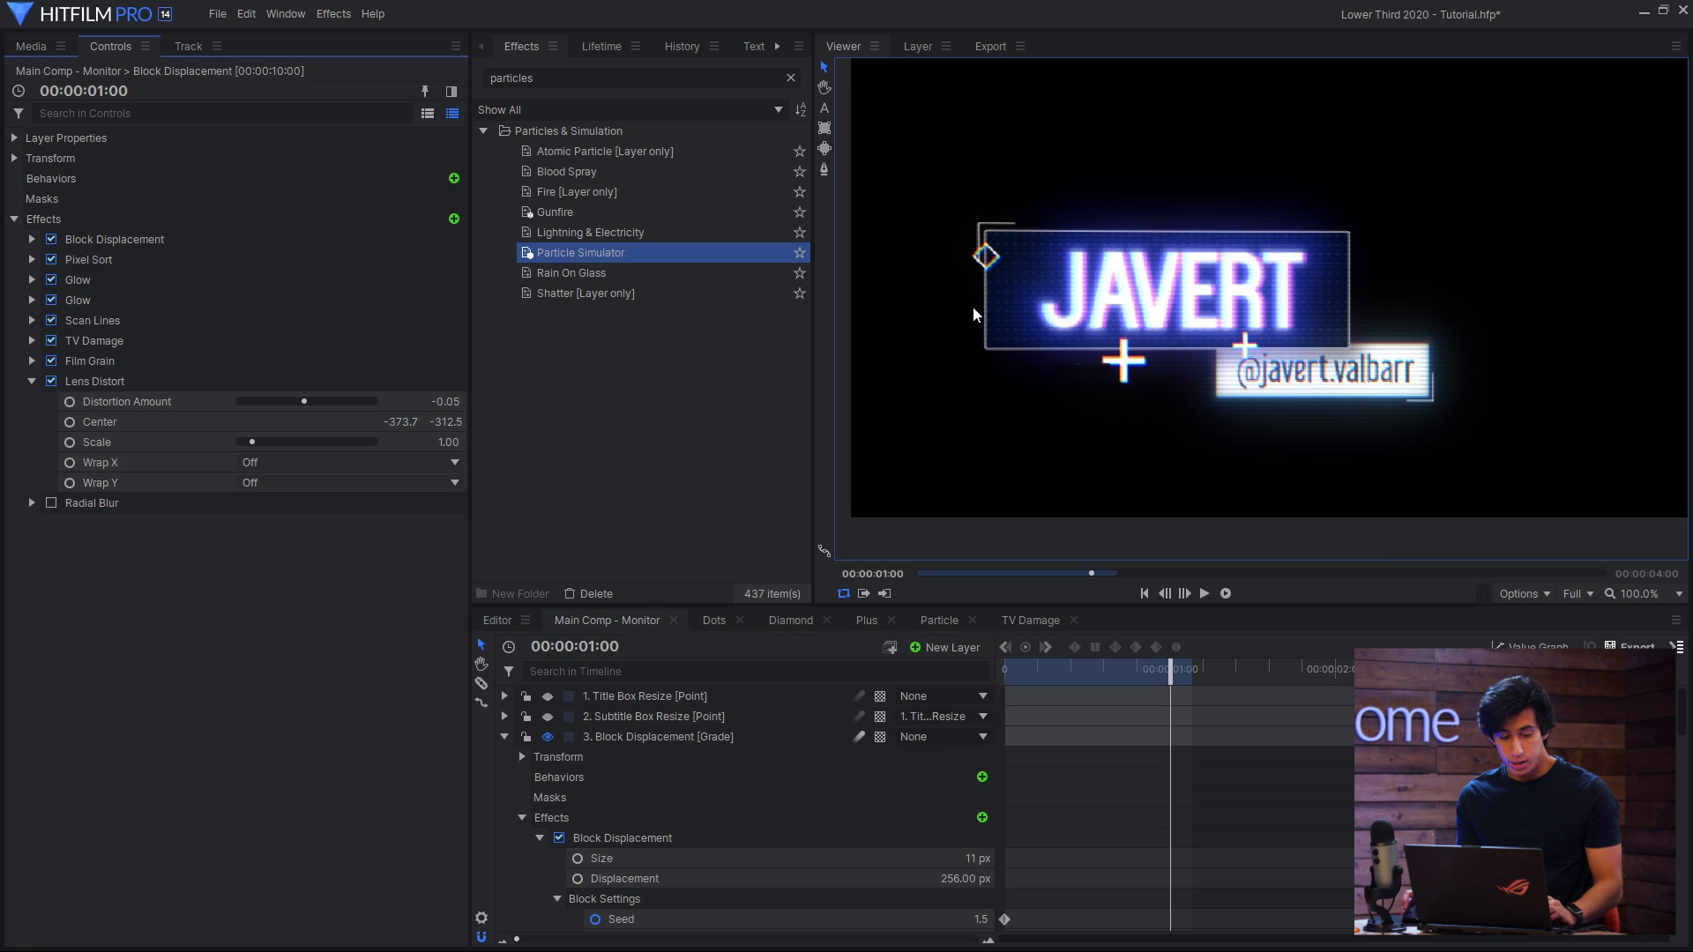
pyautogui.click(51, 503)
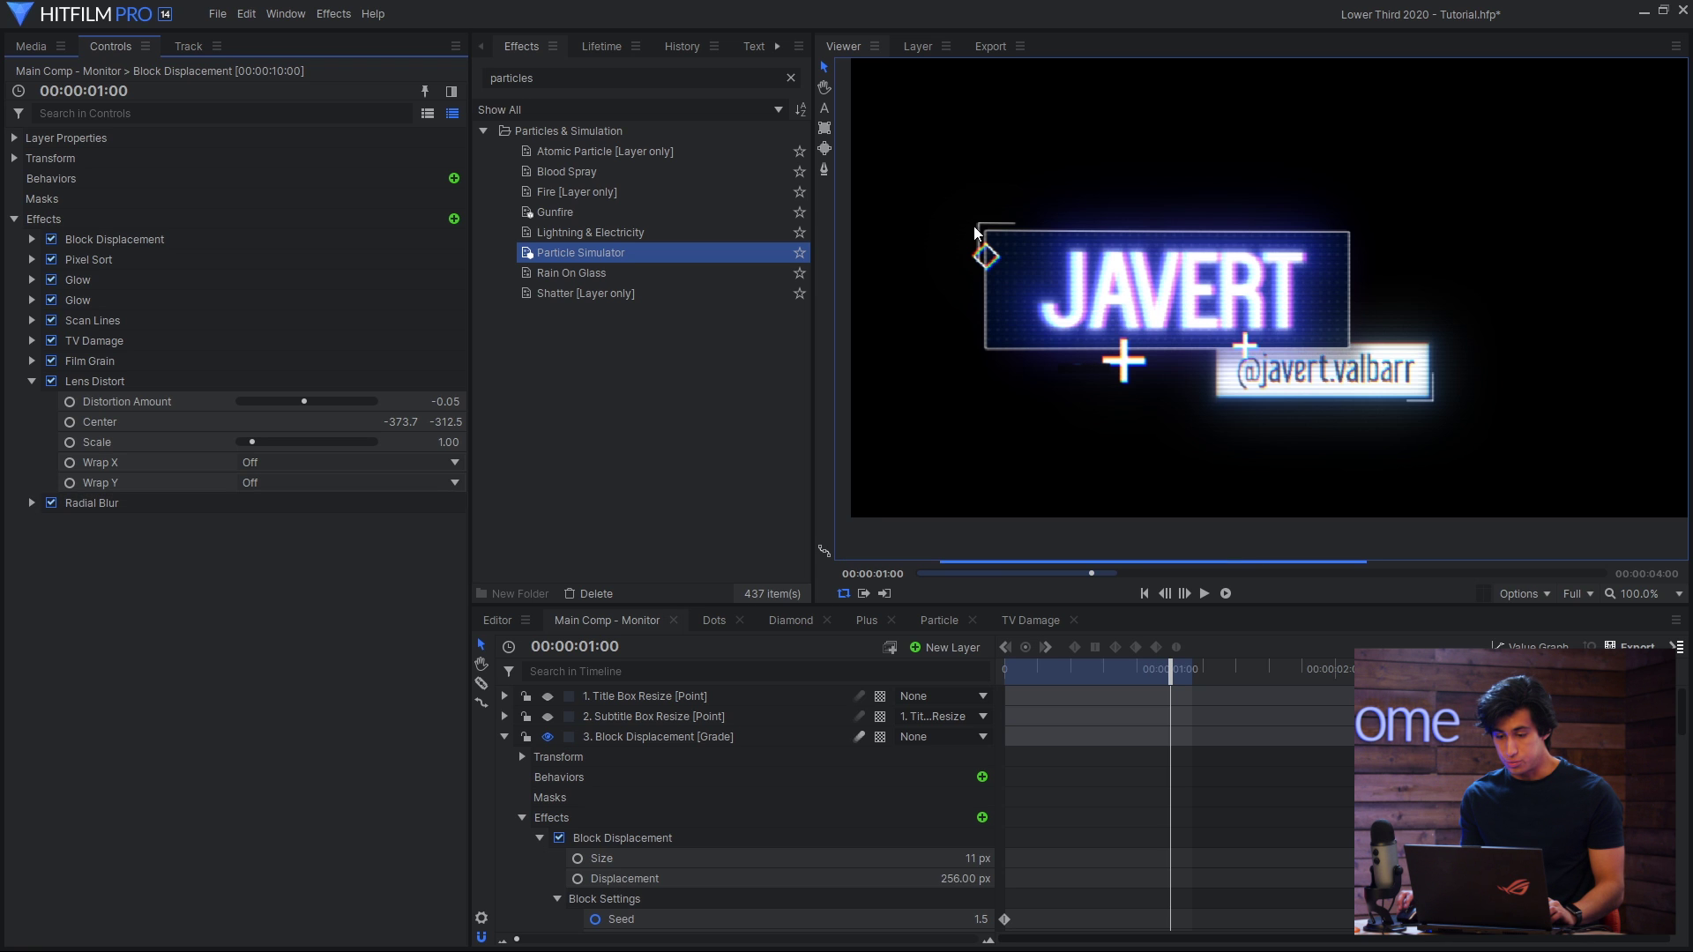
pyautogui.scroll(4, 1009, 289)
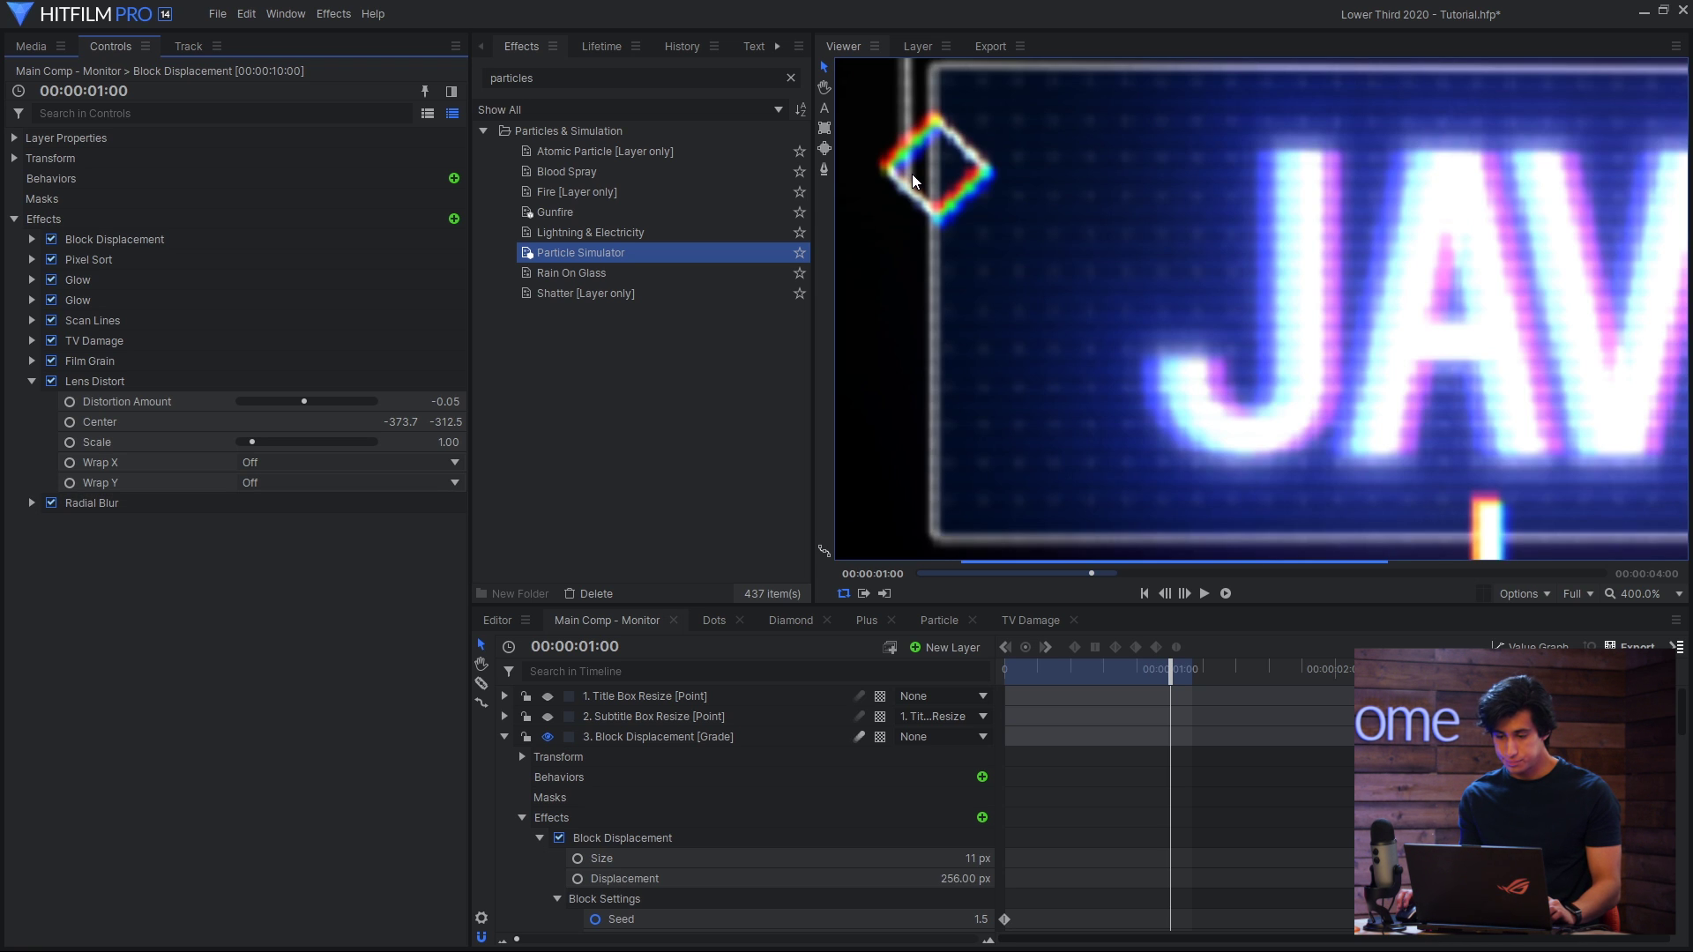